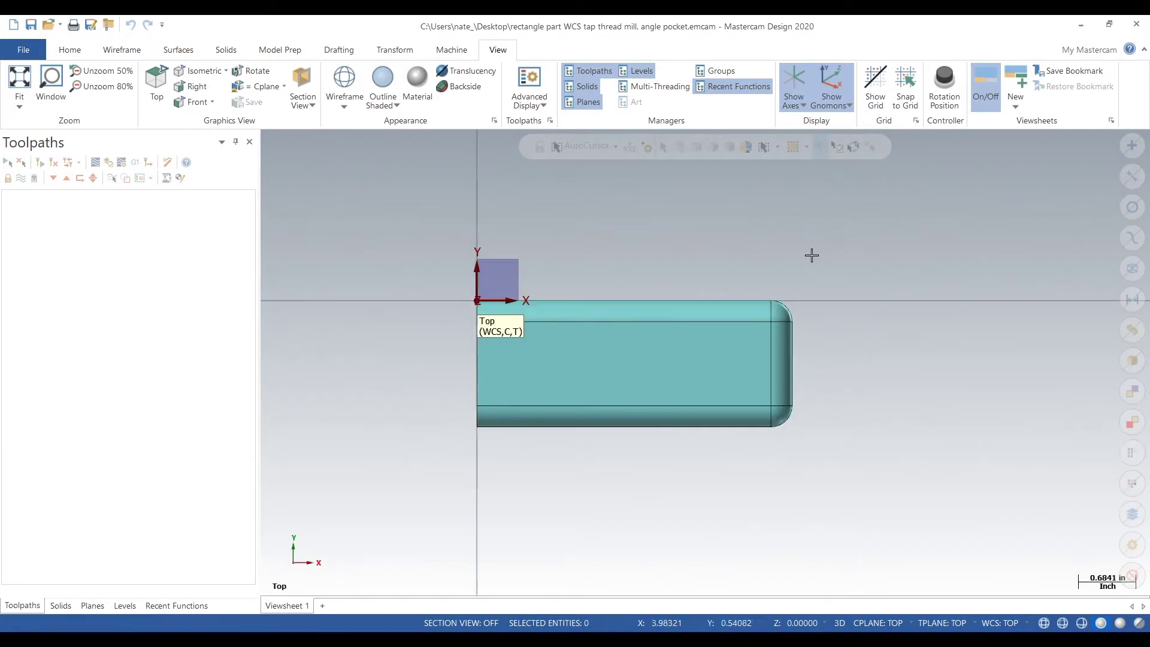
# Duplicate the Top plane and name the copy 100
pyautogui.scroll(-1, 743, 269)
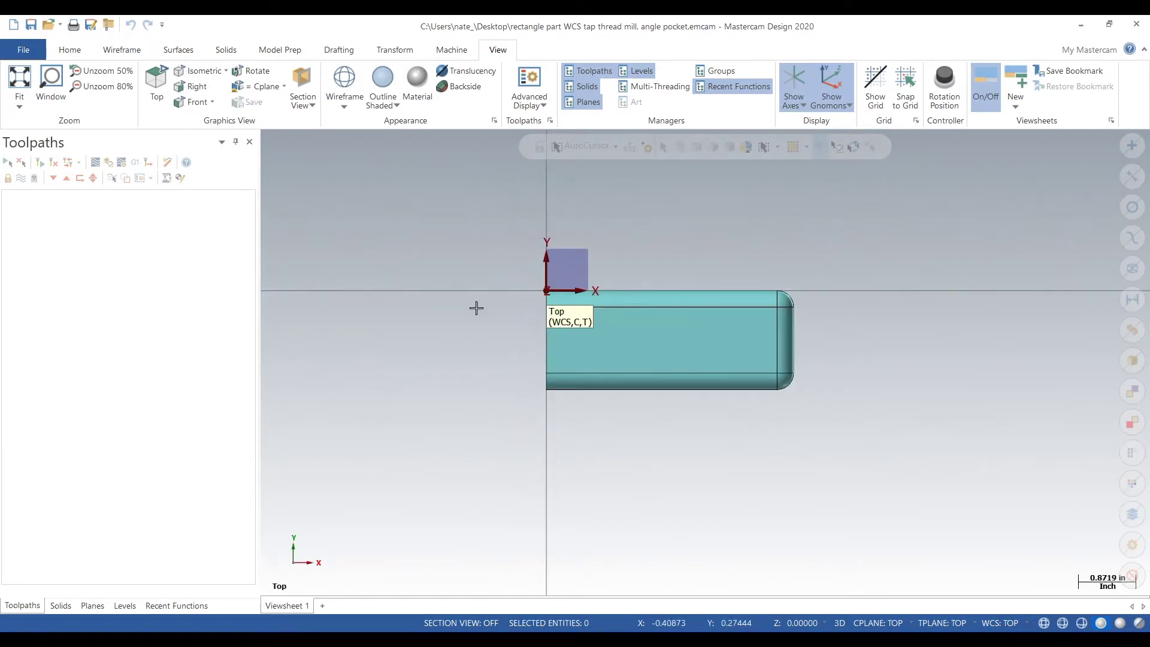
pyautogui.scroll(-1, 491, 299)
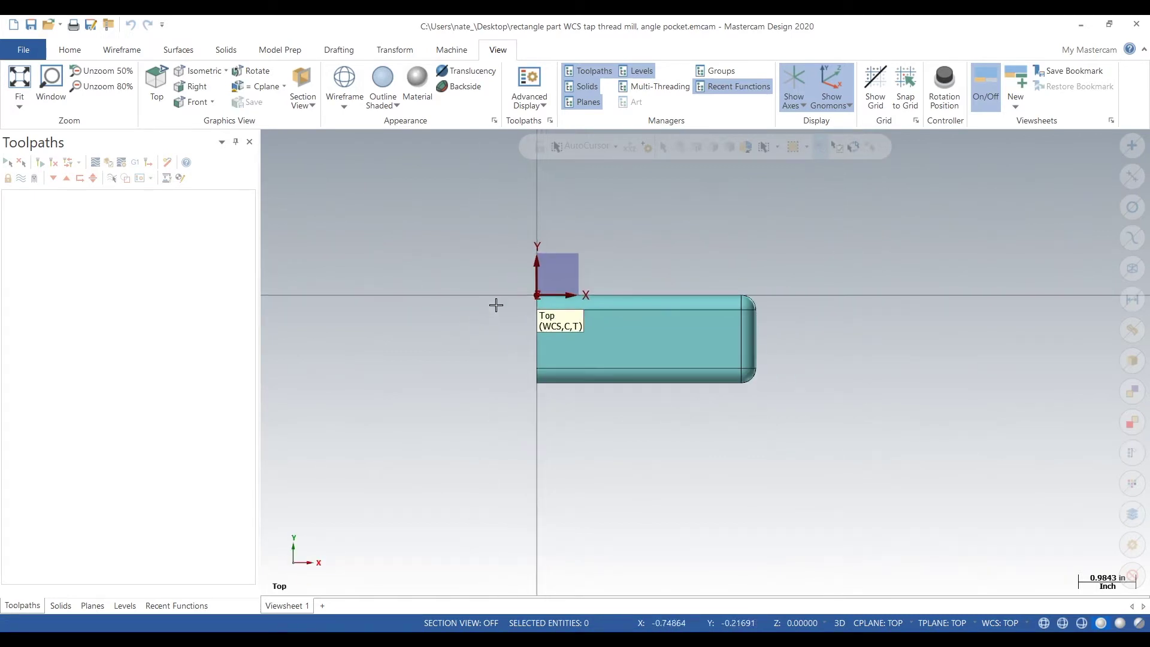
pyautogui.click(61, 606)
pyautogui.click(125, 607)
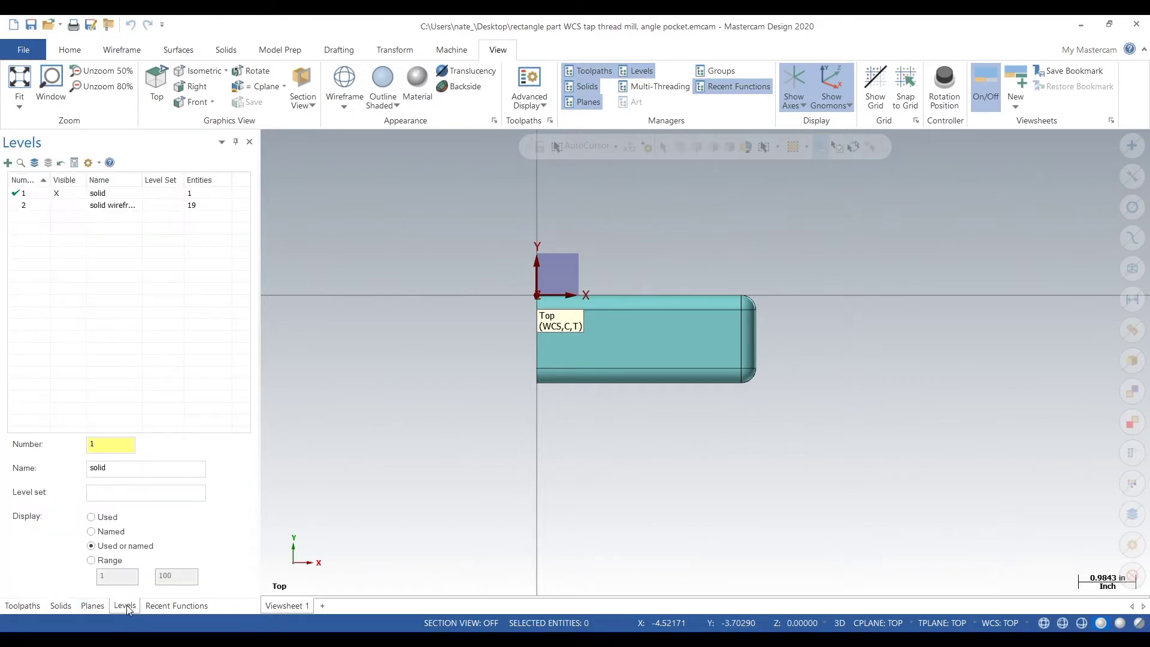
pyautogui.click(92, 606)
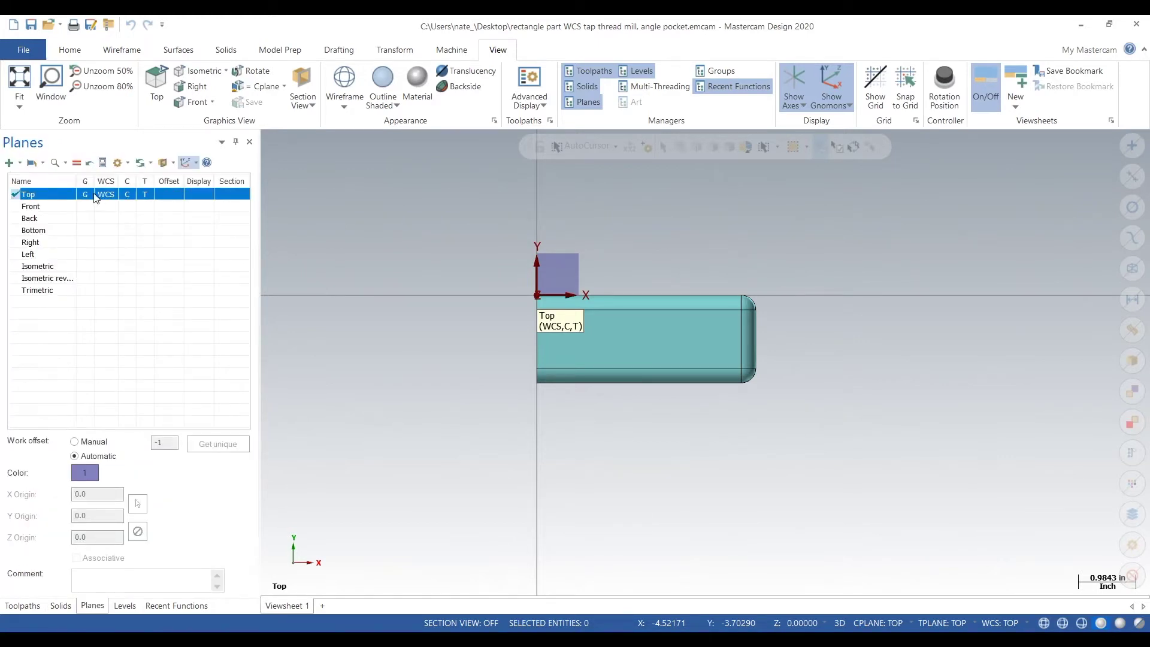
pyautogui.rightClick(50, 197)
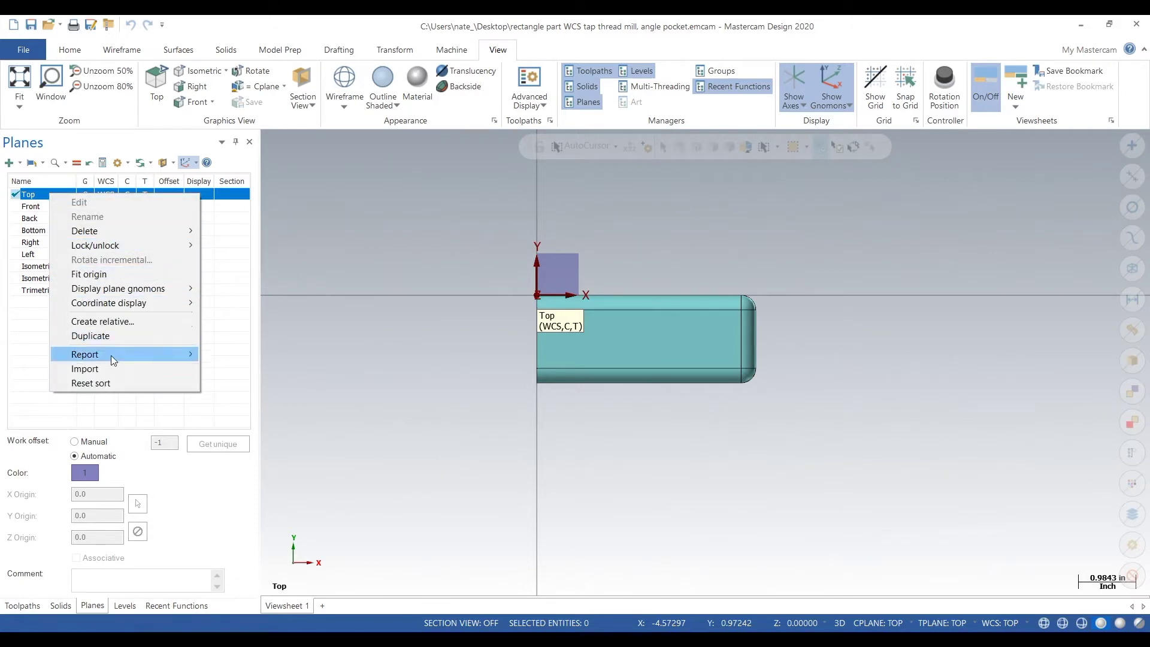
pyautogui.click(117, 336)
pyautogui.click(39, 302)
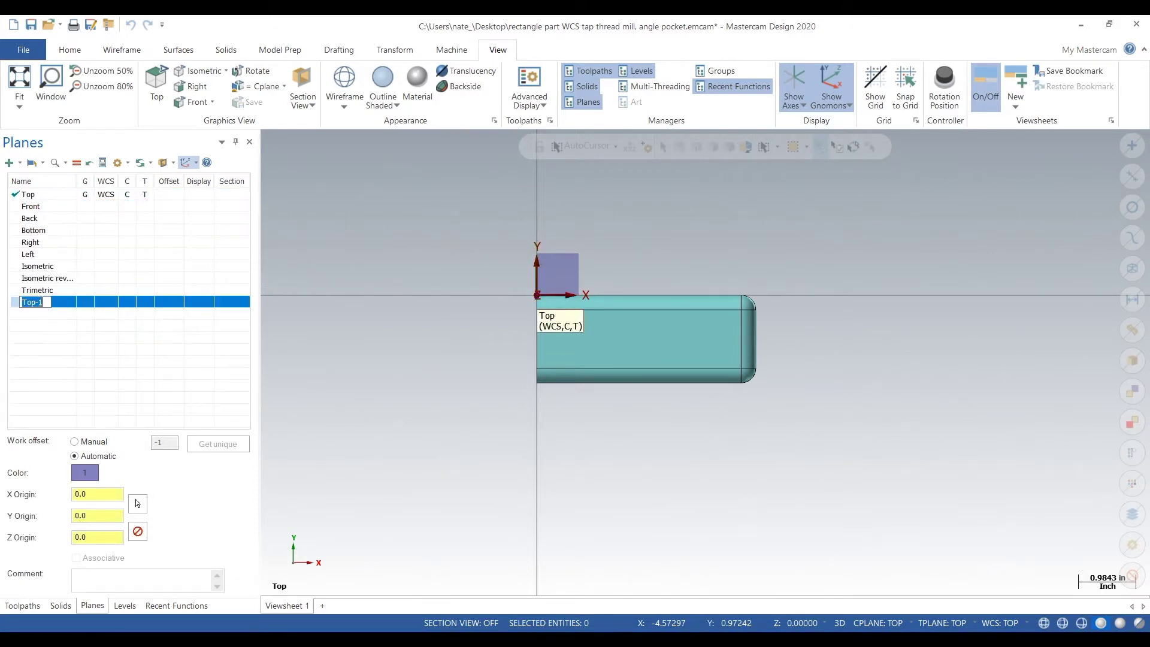
pyautogui.write('100')
# Make plane 100 the active WCS, construction plane and tool plane, and show the part from the top
pyautogui.click(87, 307)
pyautogui.click(108, 304)
pyautogui.moveTo(505, 350); pyautogui.dragTo(624, 357, button='middle')
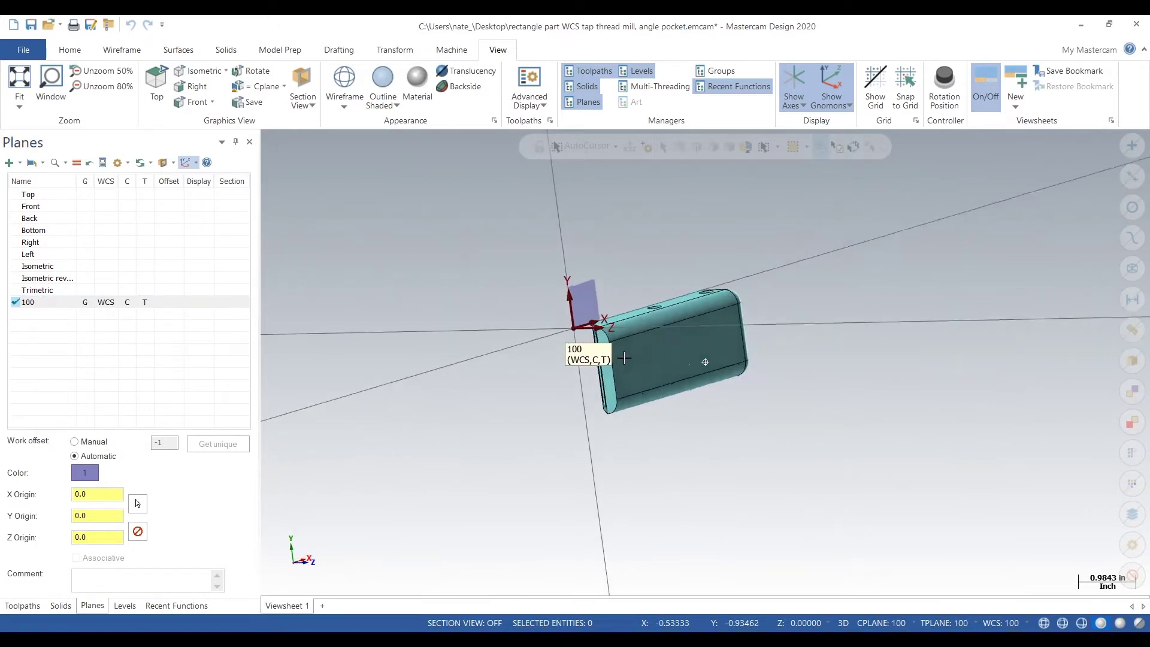
pyautogui.rightClick(436, 393)
pyautogui.click(473, 460)
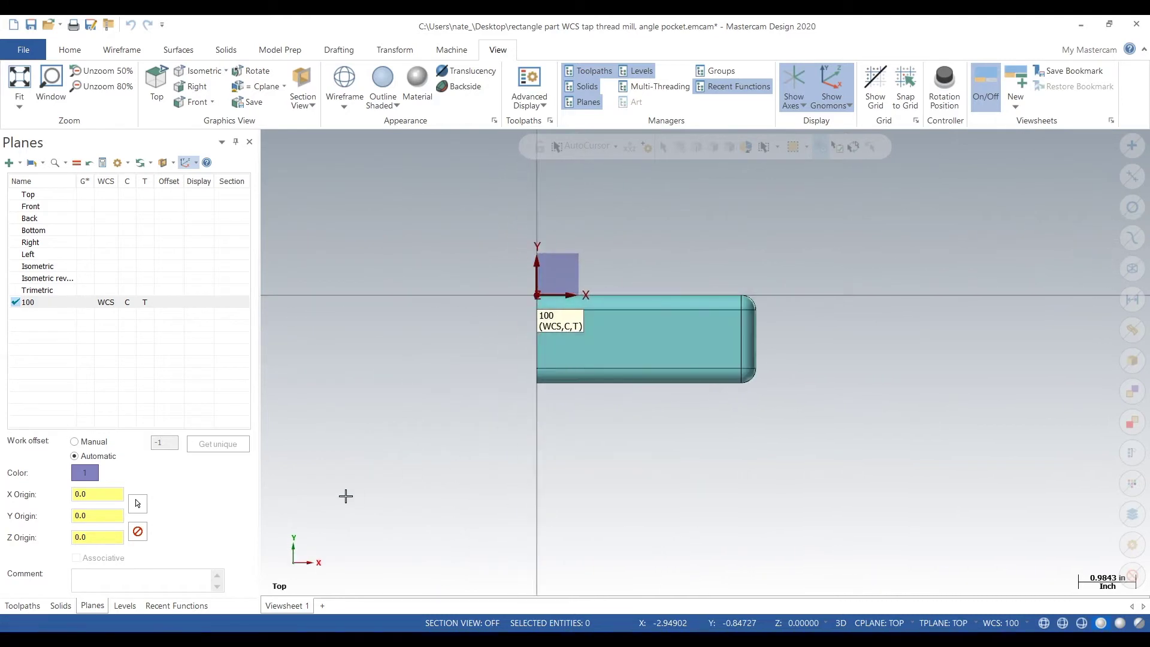
# Create wireframe curves on all edges of the solid, keeping both inside and outside loops
pyautogui.click(124, 606)
pyautogui.moveTo(442, 244); pyautogui.dragTo(835, 443)
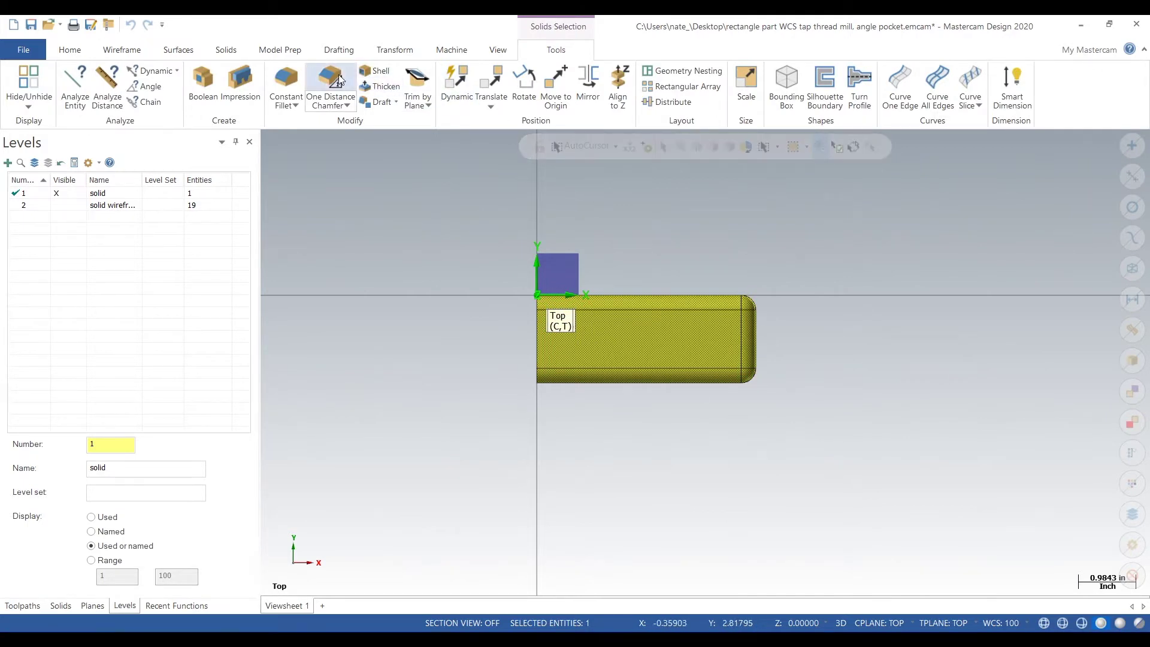
pyautogui.click(120, 51)
pyautogui.click(734, 96)
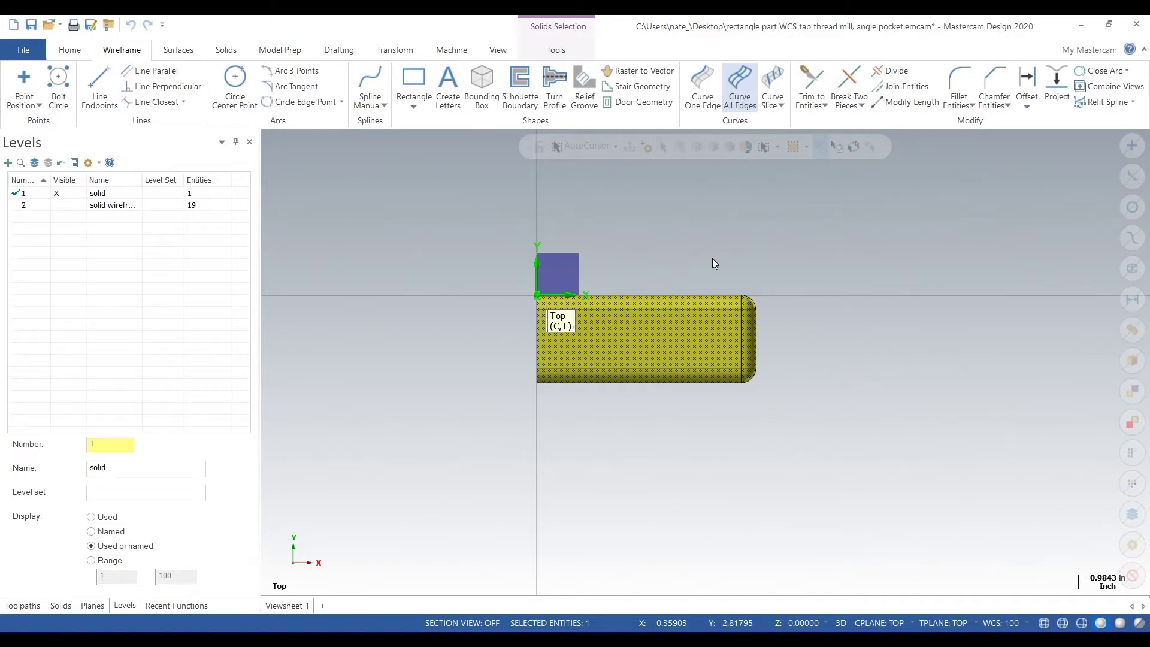
pyautogui.press('Return')
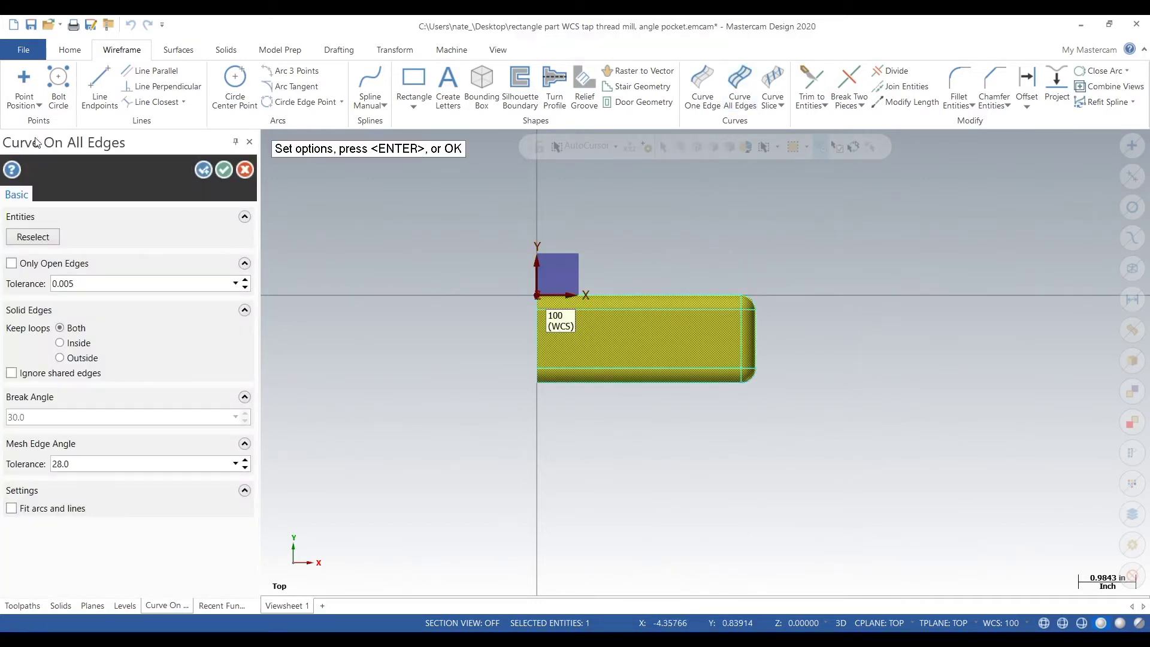
pyautogui.click(228, 170)
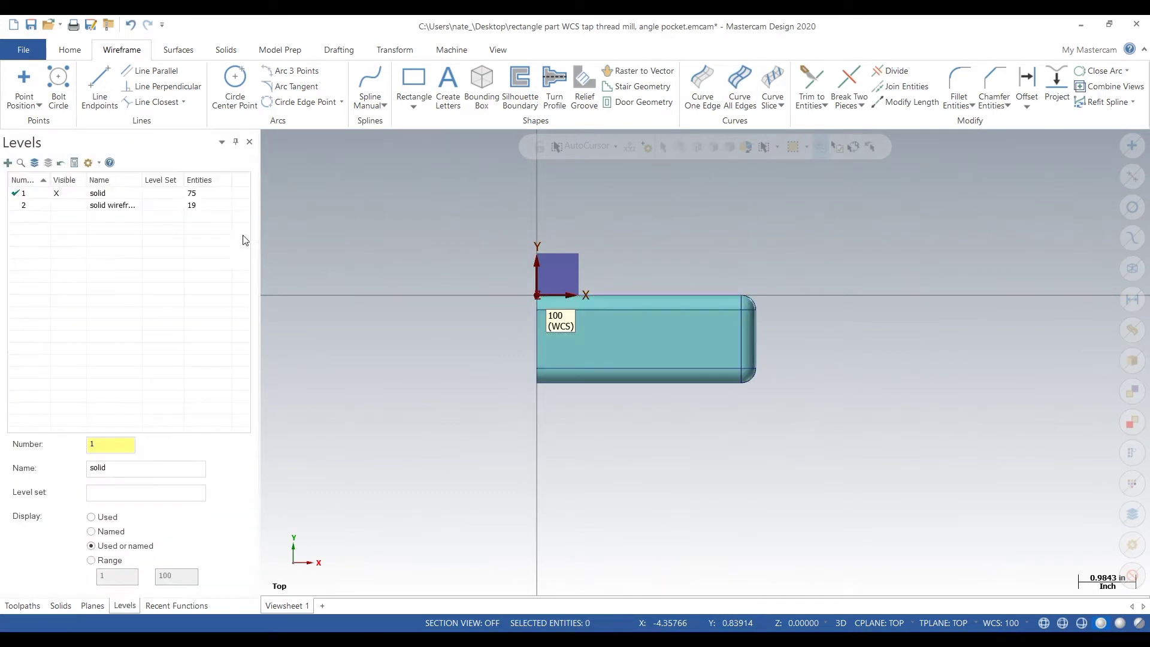
# Move the new edge curves off the solid level onto a new active level 3 named wire frame
pyautogui.moveTo(119, 448); pyautogui.dragTo(53, 453)
pyautogui.press('Tab')
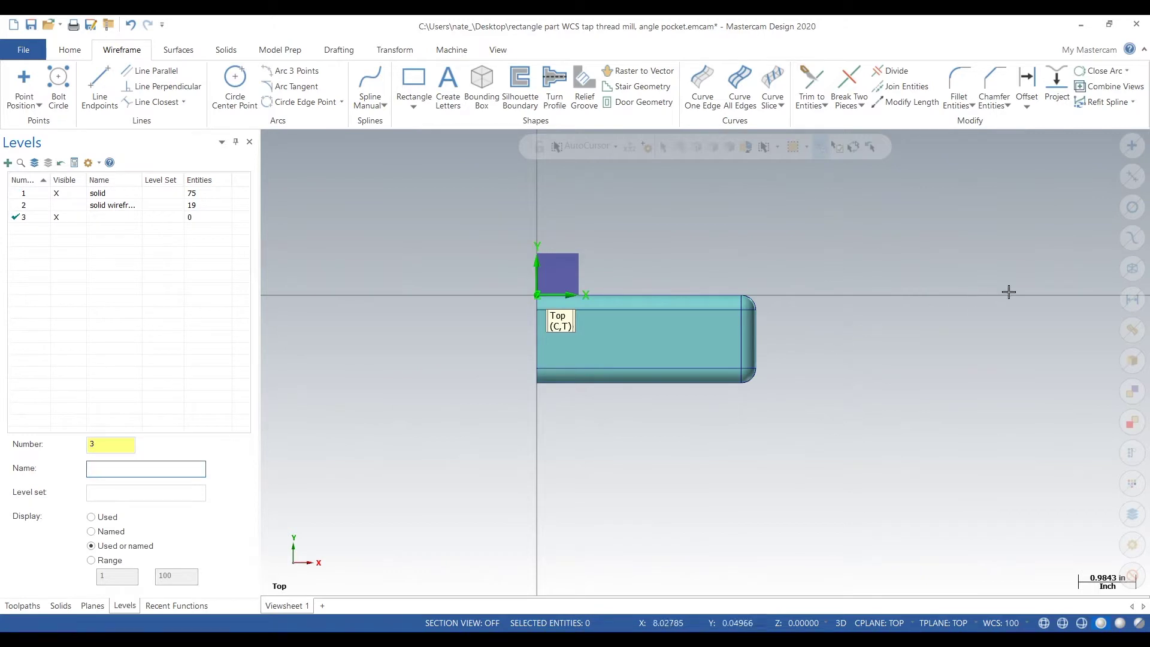
pyautogui.click(1132, 269)
pyautogui.rightClick(754, 249)
pyautogui.click(900, 230)
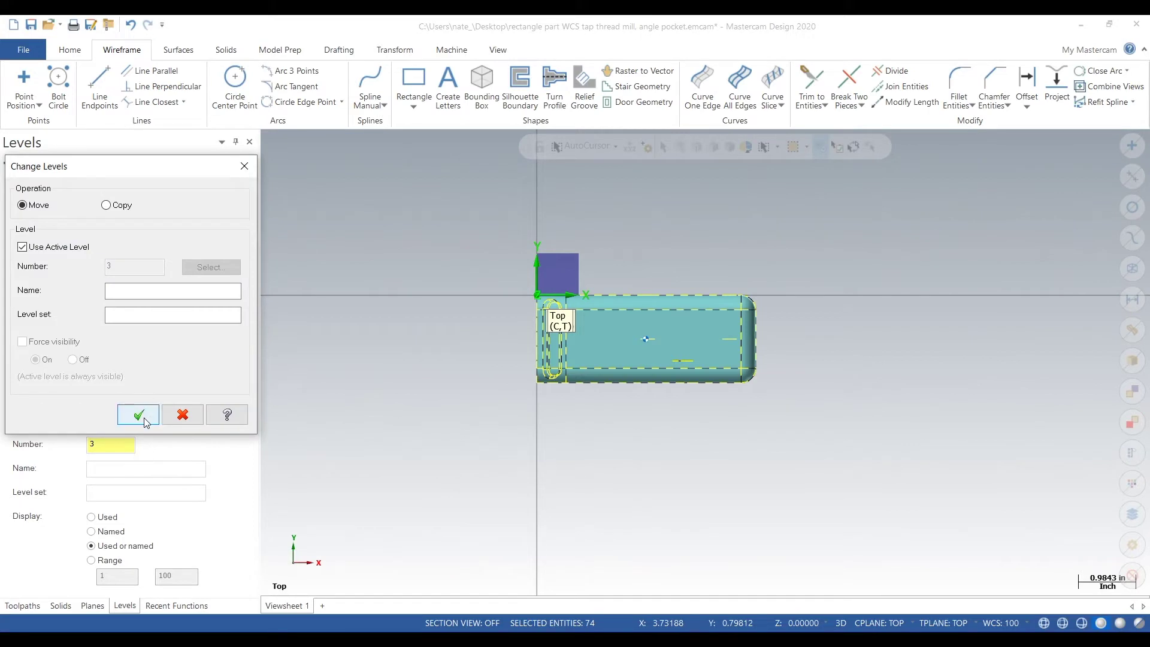
pyautogui.click(139, 415)
pyautogui.click(125, 465)
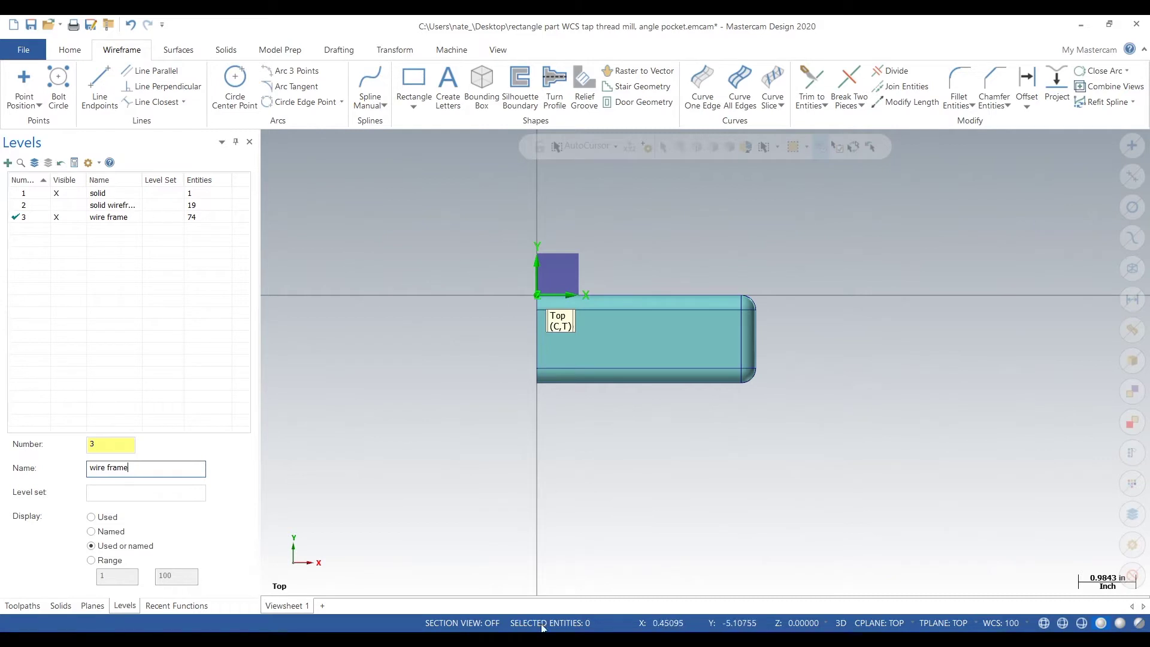
# Move the origin of plane 100 to the edge endpoint at X 3.5, Y -0.25, Z 0.75 near the rounded end
pyautogui.click(93, 605)
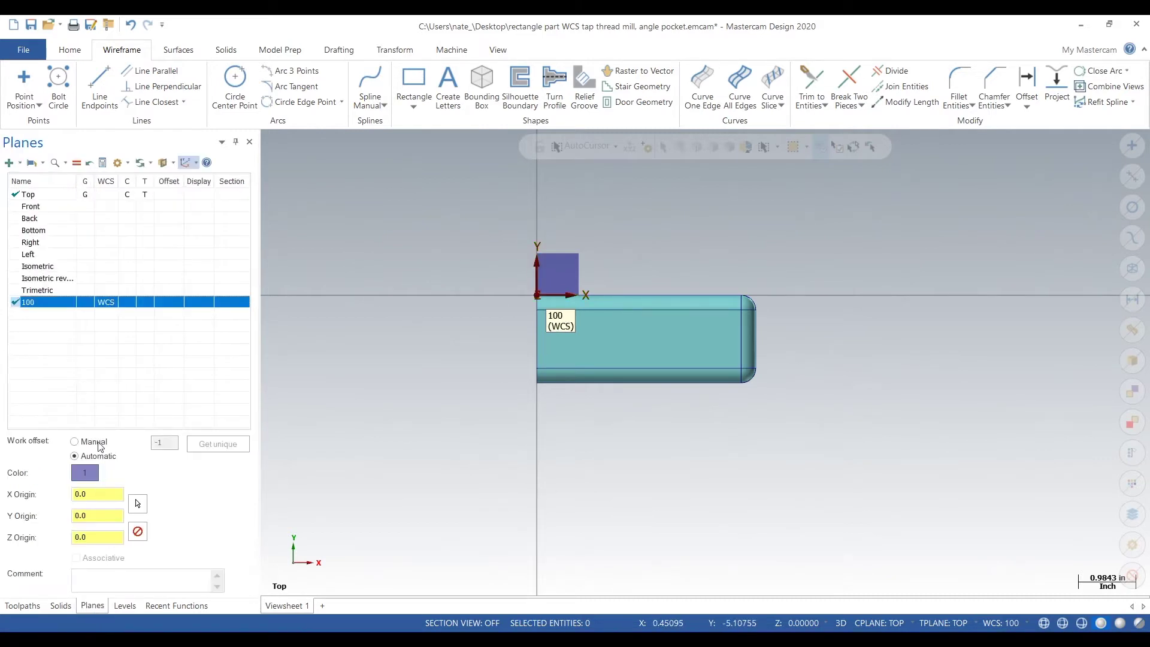
pyautogui.rightClick(70, 306)
pyautogui.click(74, 312)
pyautogui.doubleClick(557, 273)
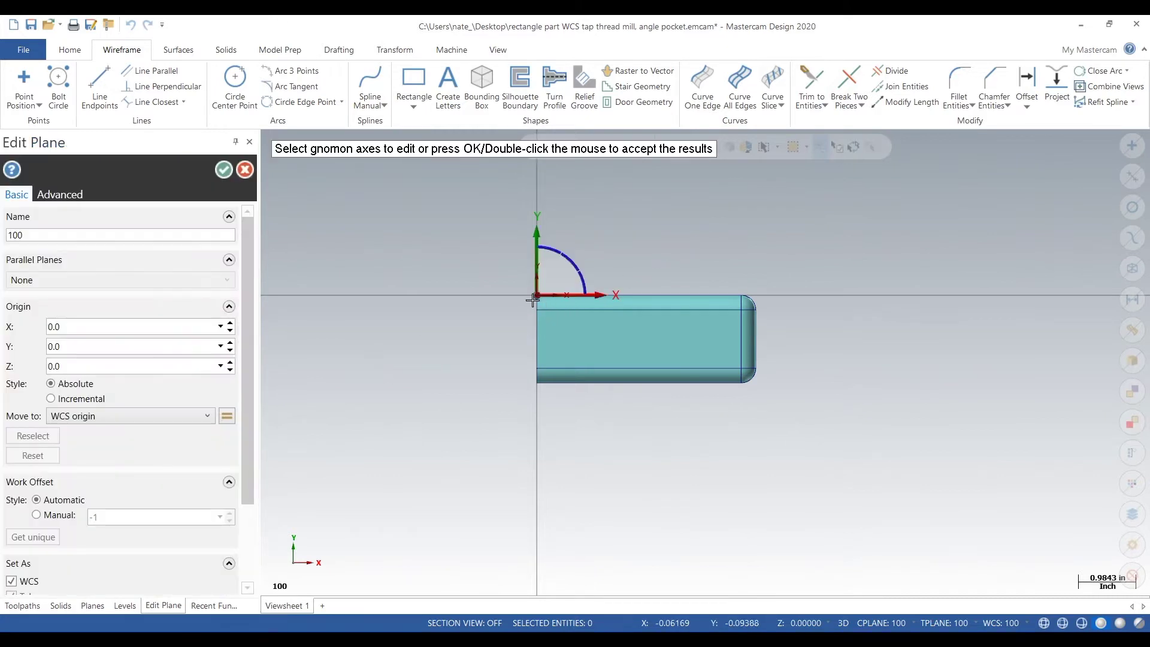
pyautogui.click(537, 295)
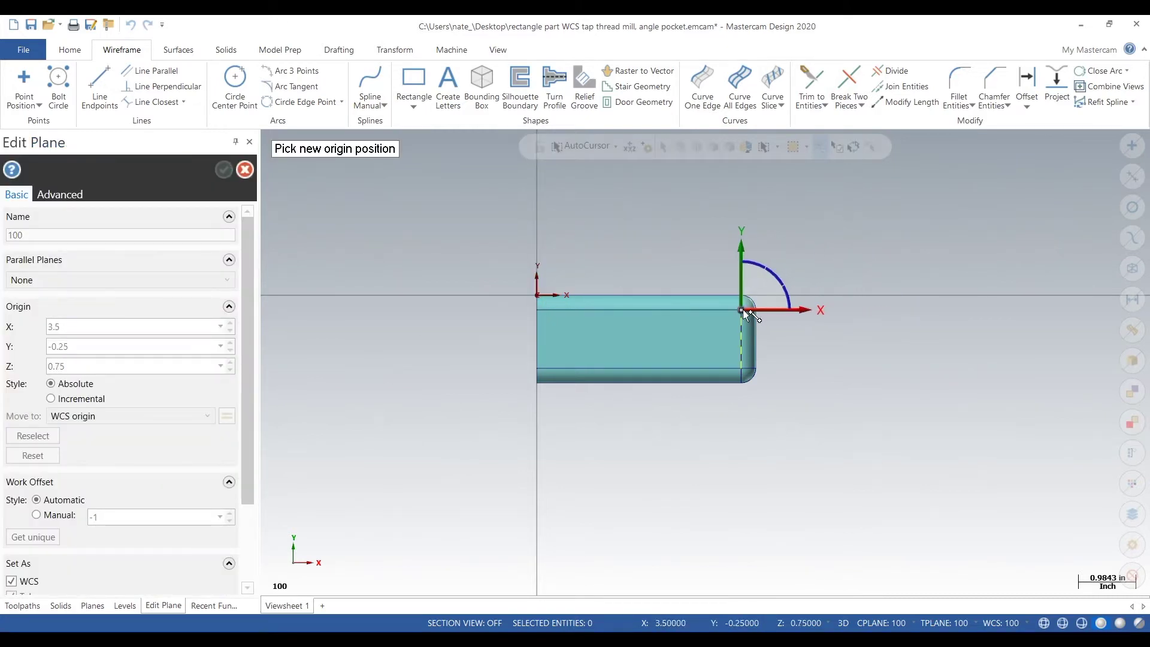
pyautogui.click(742, 309)
pyautogui.scroll(3, 782, 306)
pyautogui.moveTo(862, 311)
pyautogui.mouseDown(button='middle')
pyautogui.moveTo(809, 210)
pyautogui.moveTo(780, 259)
pyautogui.moveTo(796, 257)
pyautogui.moveTo(836, 294)
pyautogui.mouseUp(button='middle')
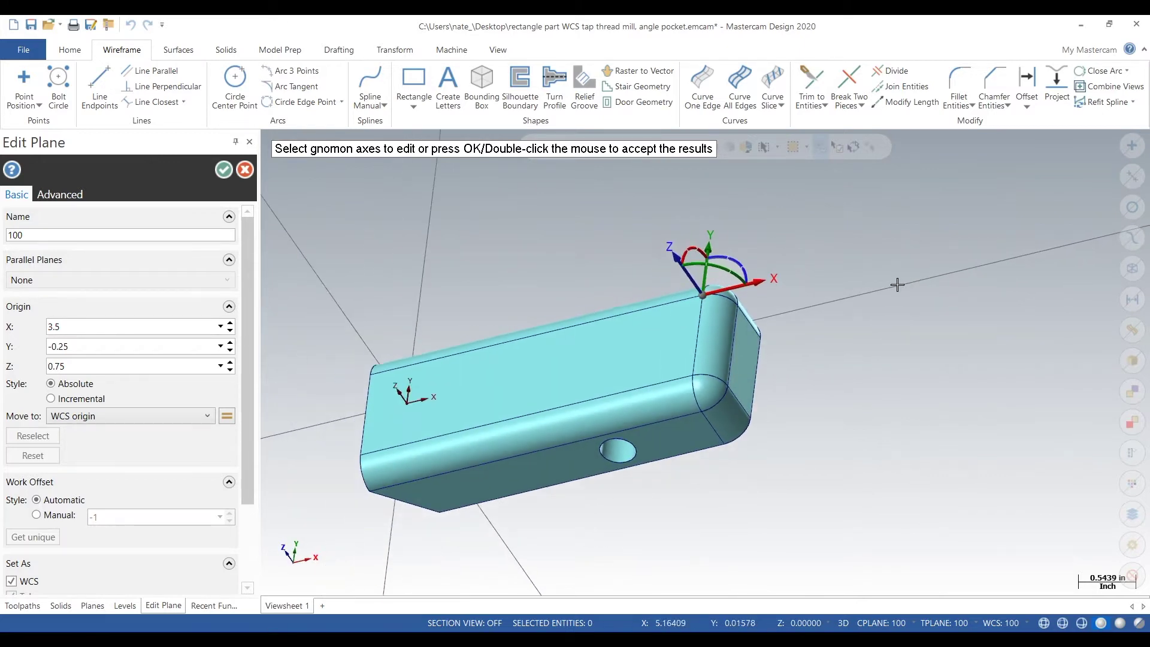
pyautogui.click(223, 170)
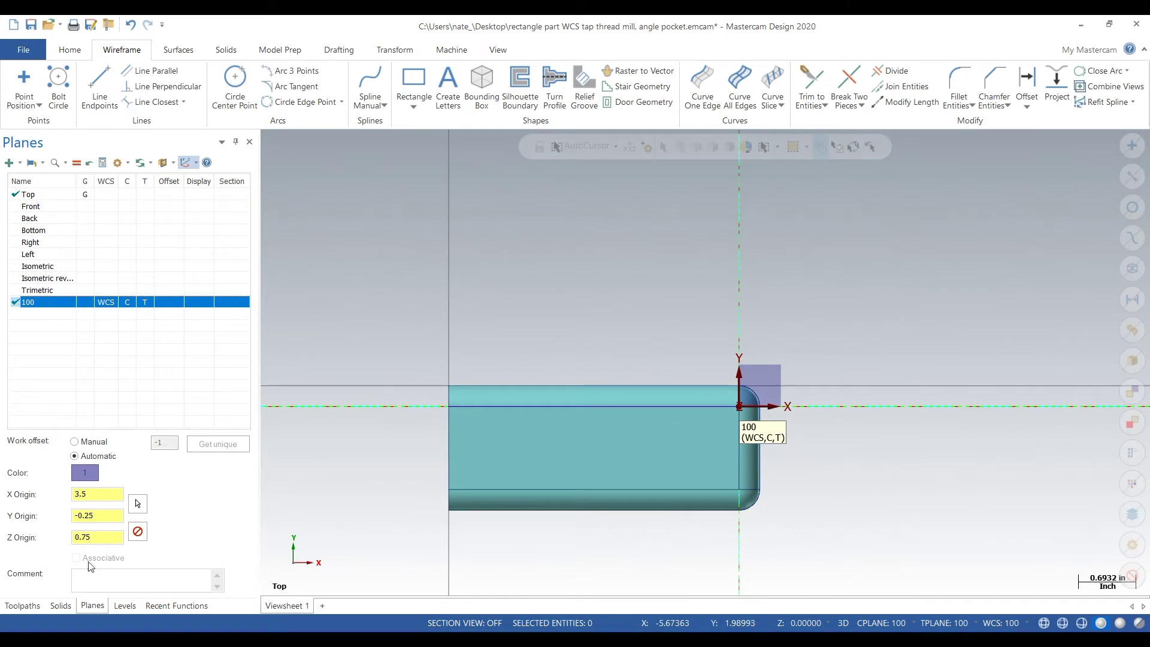
# Make level 1 (solid) the active level and hide level 3 (wire frame)
pyautogui.click(124, 606)
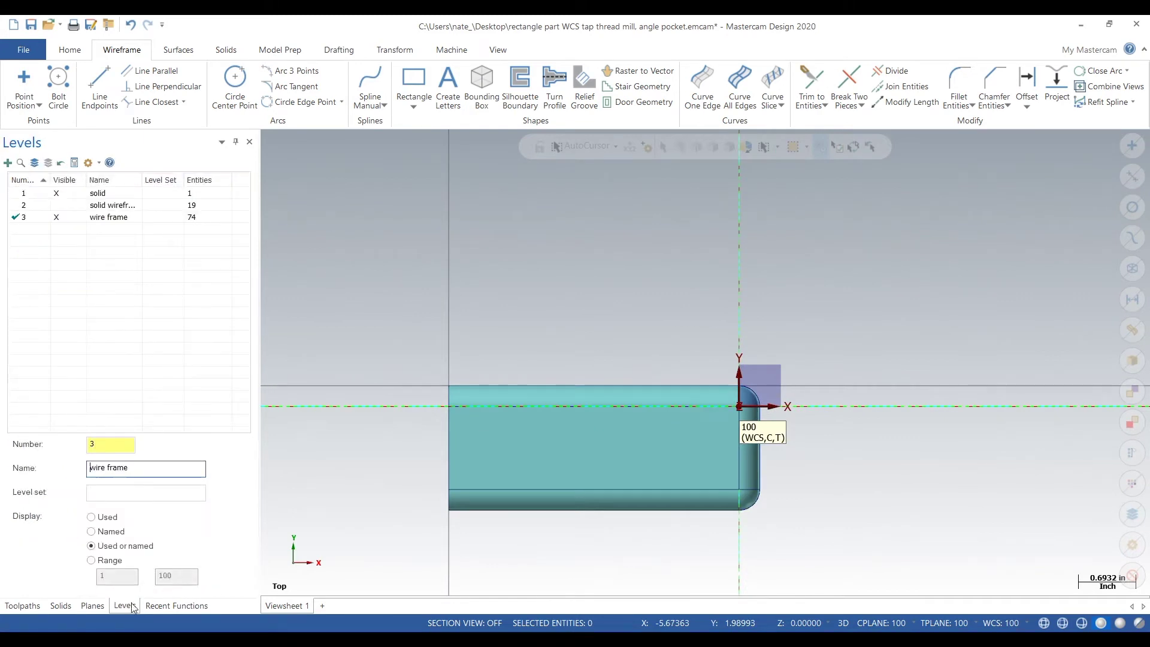
pyautogui.click(46, 193)
pyautogui.click(60, 217)
# Create a silhouette boundary of the whole solid in plane 100 with 0.001 tolerances and arc fit on
pyautogui.scroll(-1, 479, 286)
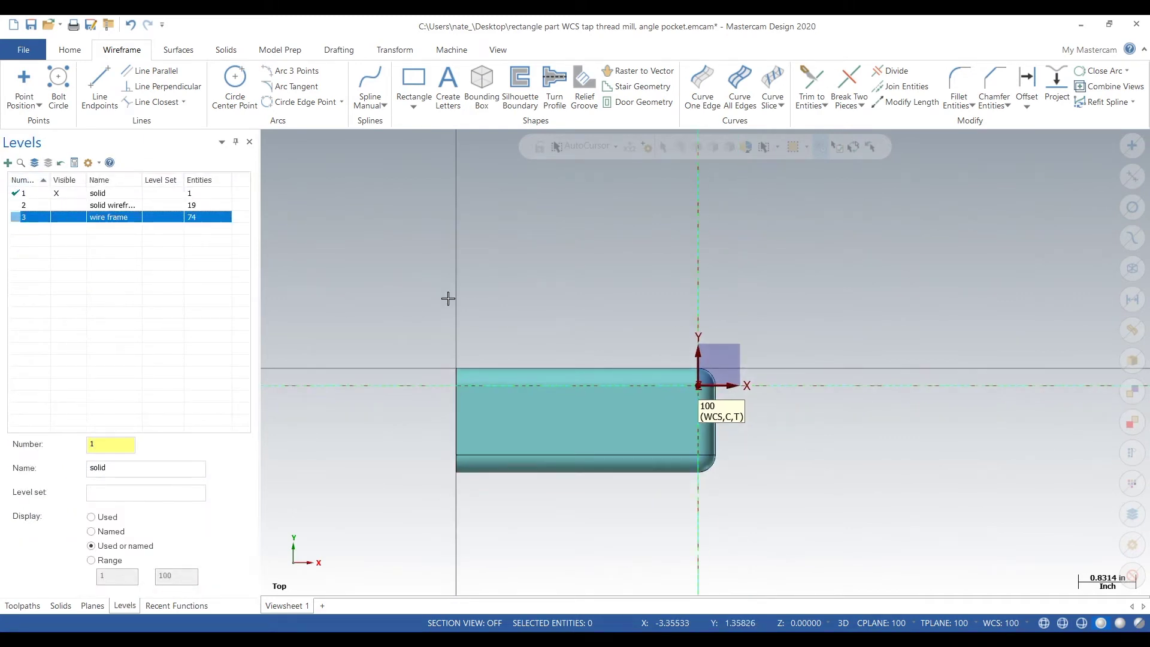
pyautogui.moveTo(368, 299); pyautogui.dragTo(837, 533)
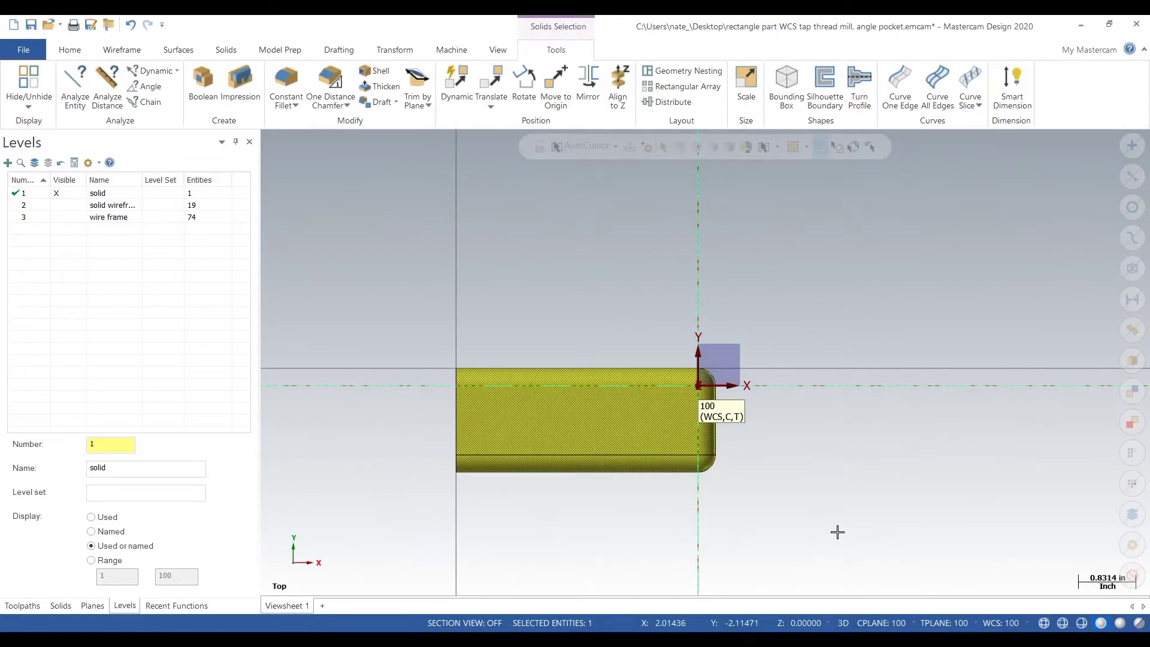
pyautogui.click(122, 51)
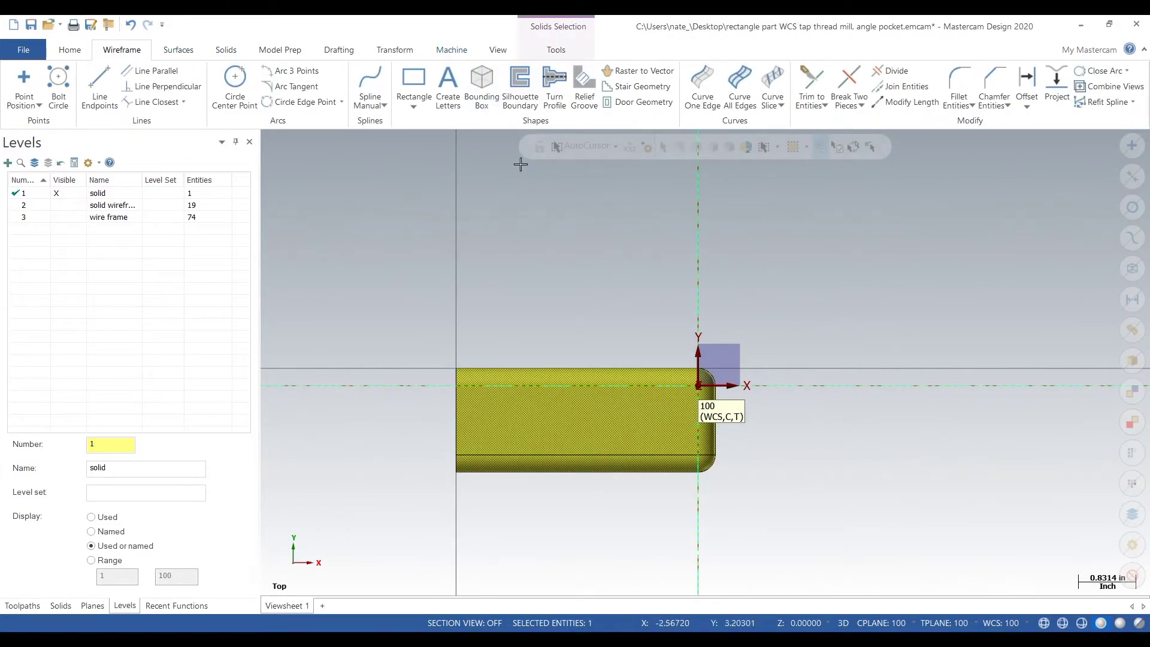
pyautogui.click(522, 96)
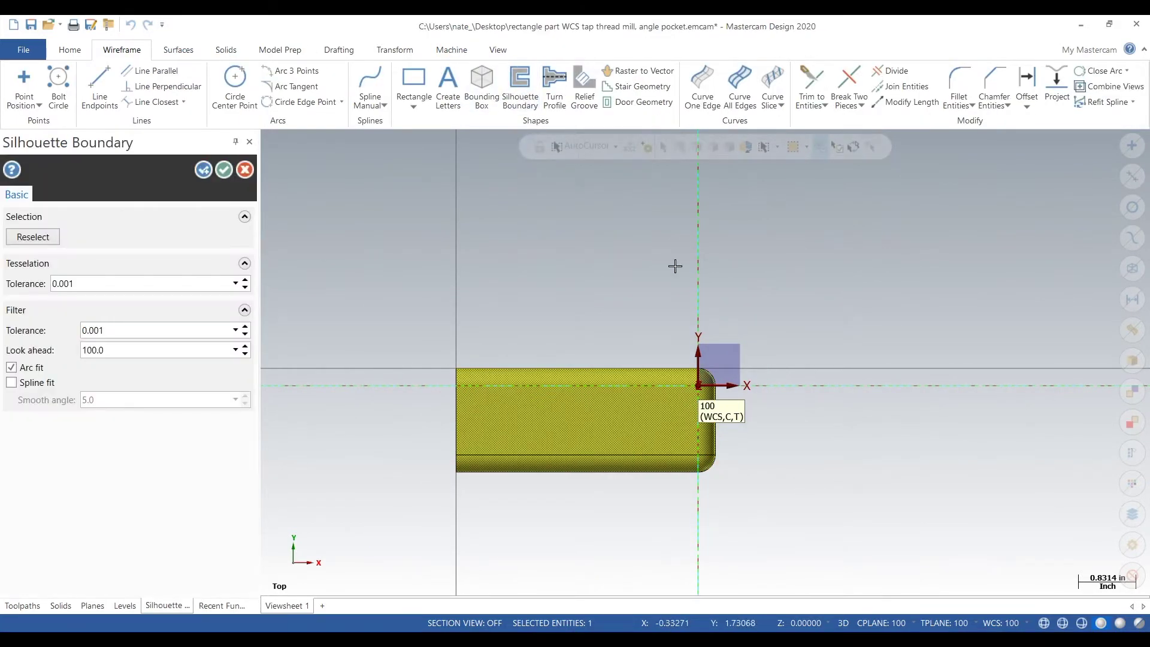
pyautogui.click(224, 170)
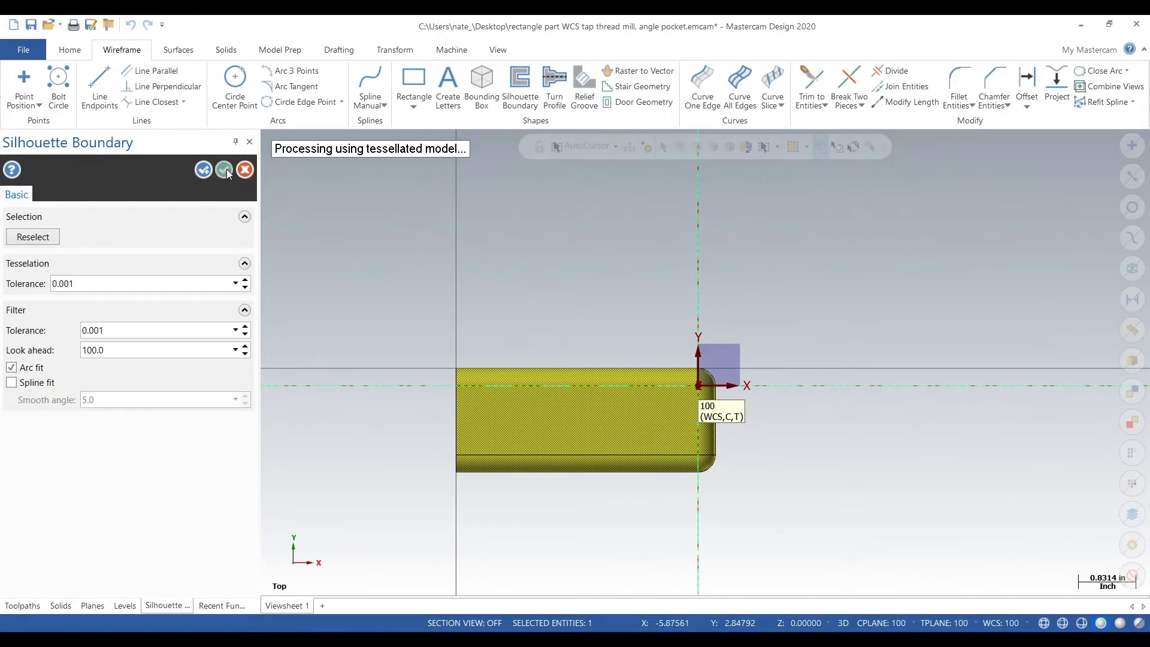
pyautogui.moveTo(559, 314); pyautogui.dragTo(565, 271, button='middle')
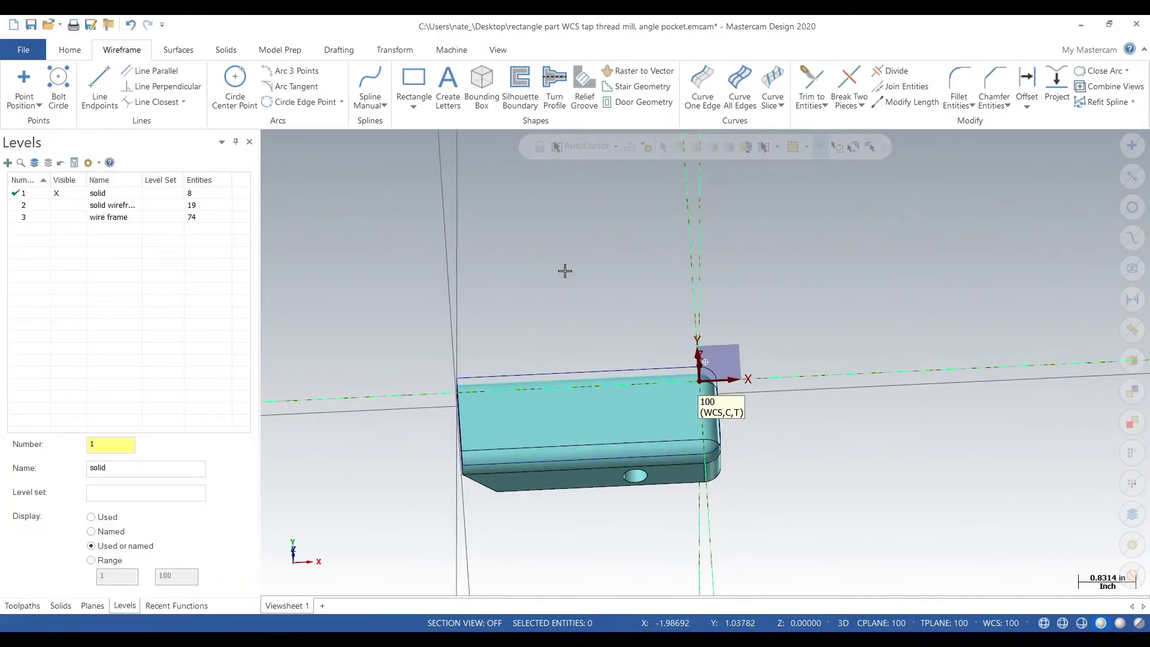
pyautogui.rightClick(599, 334)
pyautogui.moveTo(635, 403); pyautogui.dragTo(689, 413, button='middle')
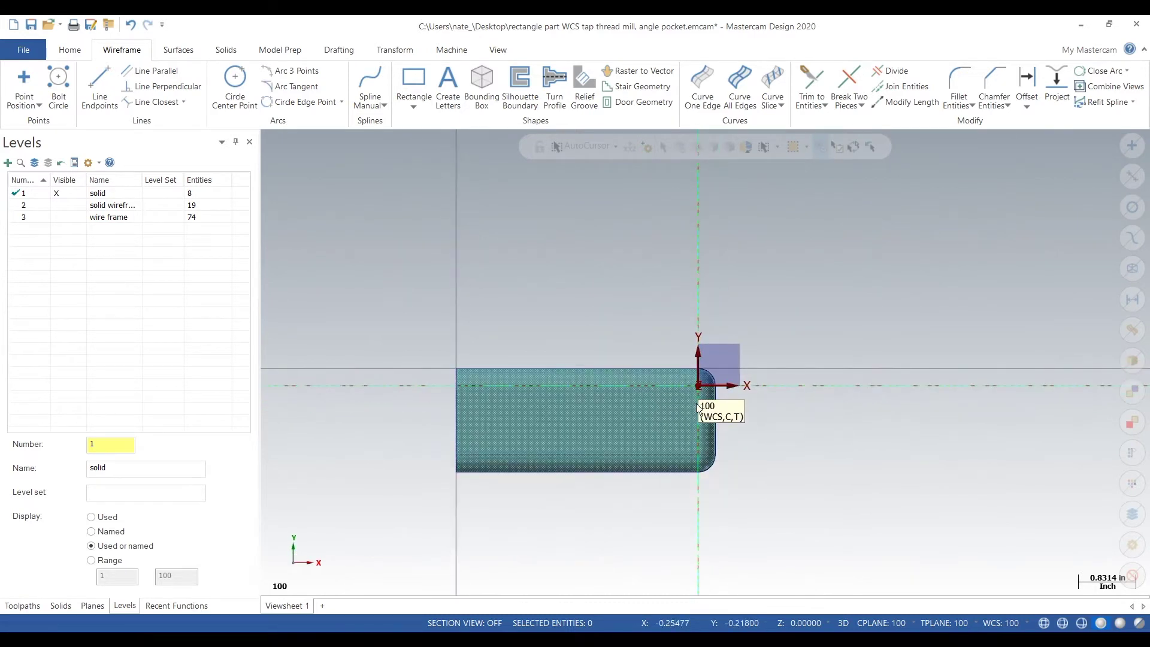
pyautogui.moveTo(868, 416); pyautogui.dragTo(796, 366, button='middle')
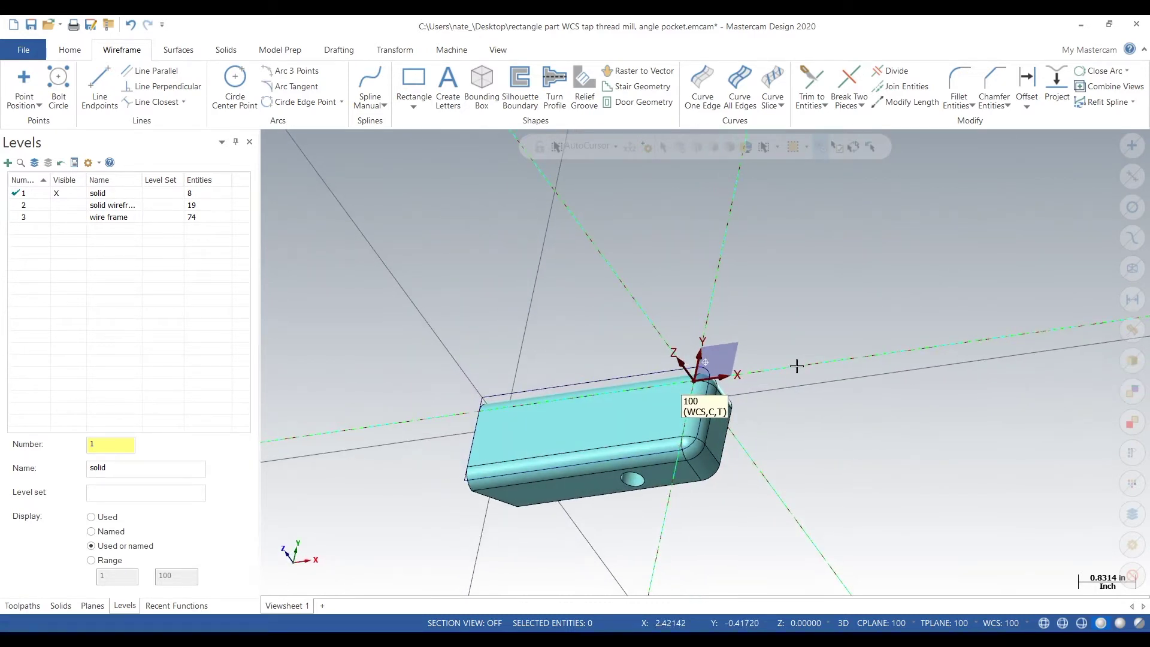
# Draw a freeform 3.75 inch line at 180° between the midpoints of the silhouette's two short ends
pyautogui.click(100, 84)
pyautogui.scroll(3, 779, 463)
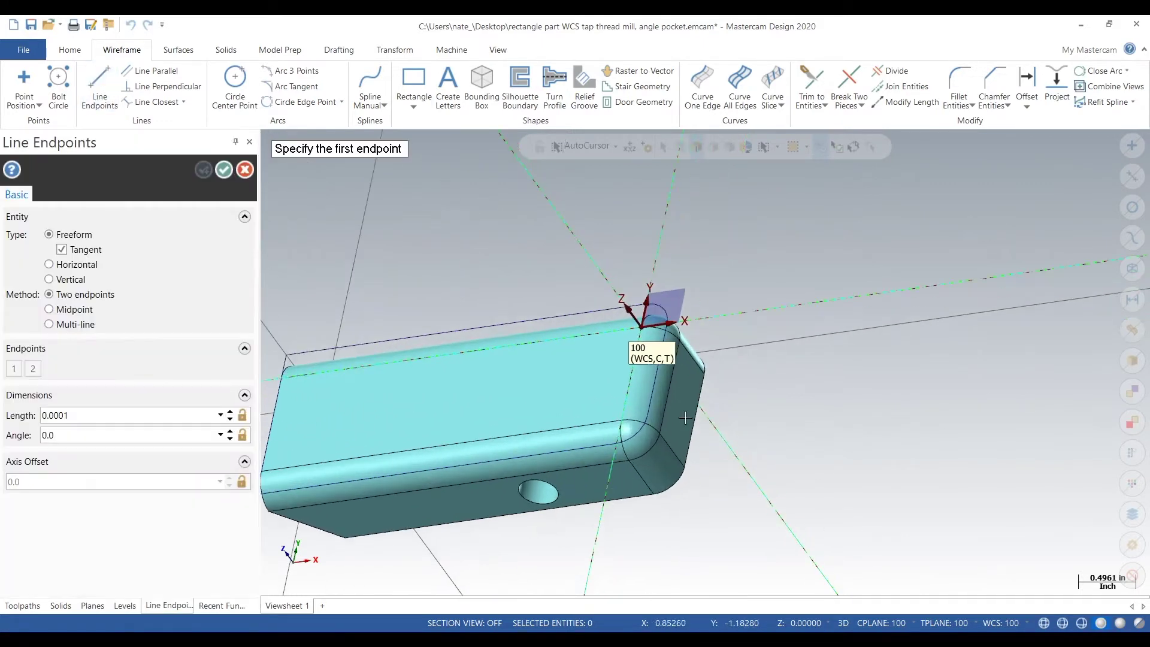
pyautogui.click(656, 372)
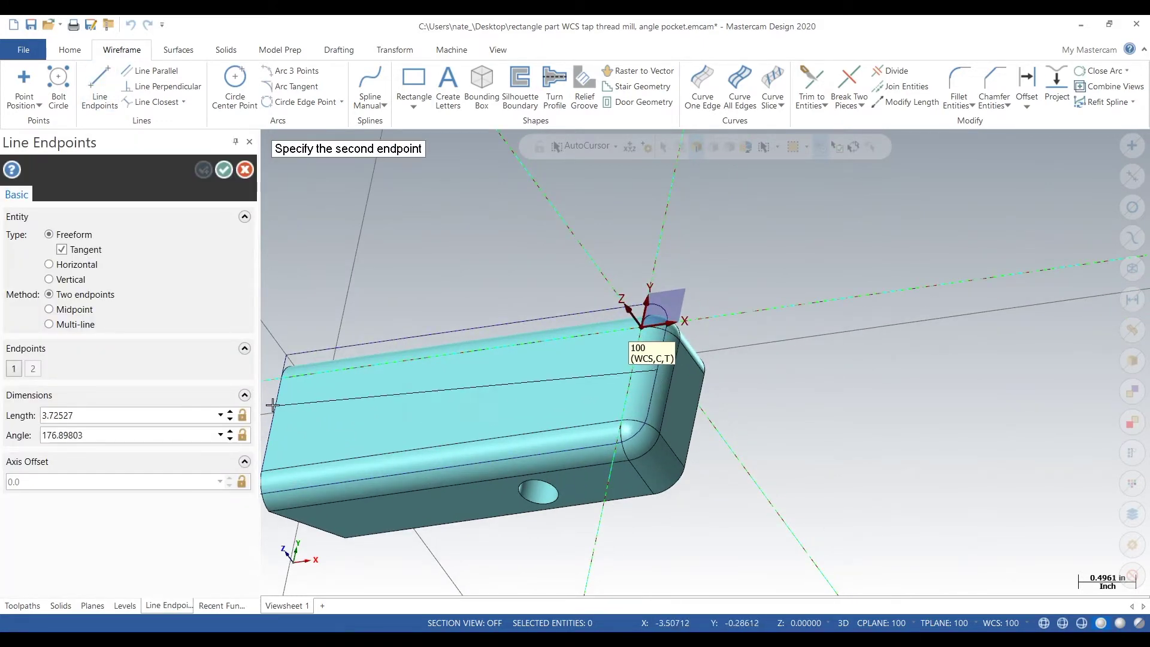
pyautogui.rightClick(273, 413)
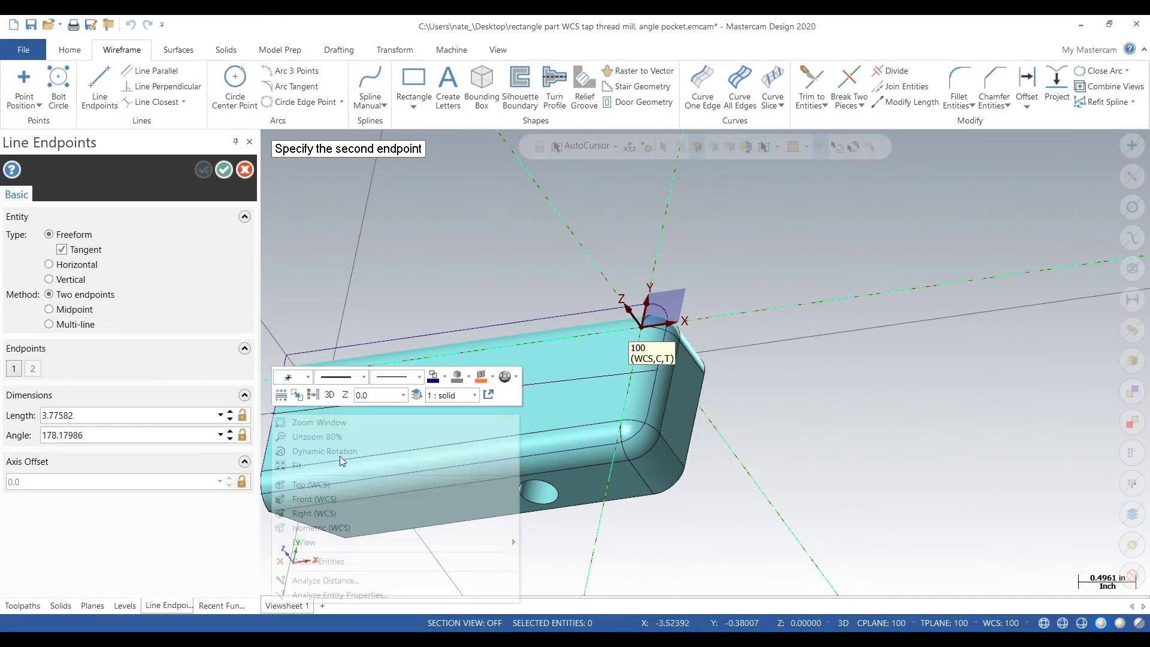
pyautogui.click(321, 480)
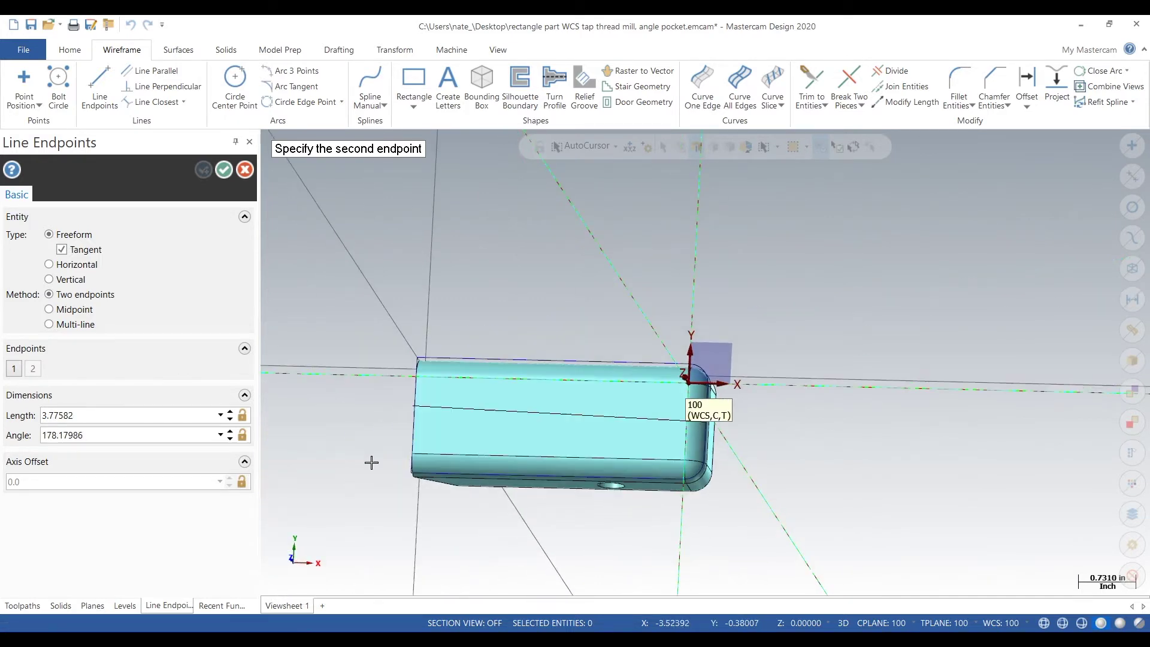
pyautogui.click(454, 422)
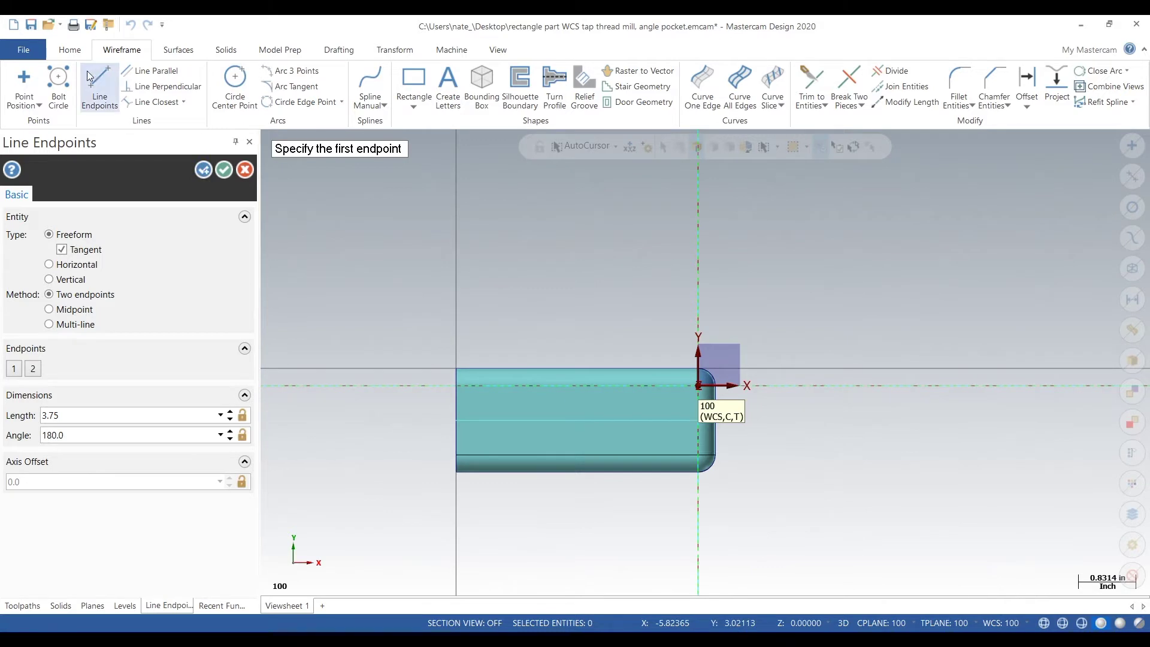
# Place a point at the midpoint of the 3.75 inch line across the silhouette
pyautogui.click(27, 82)
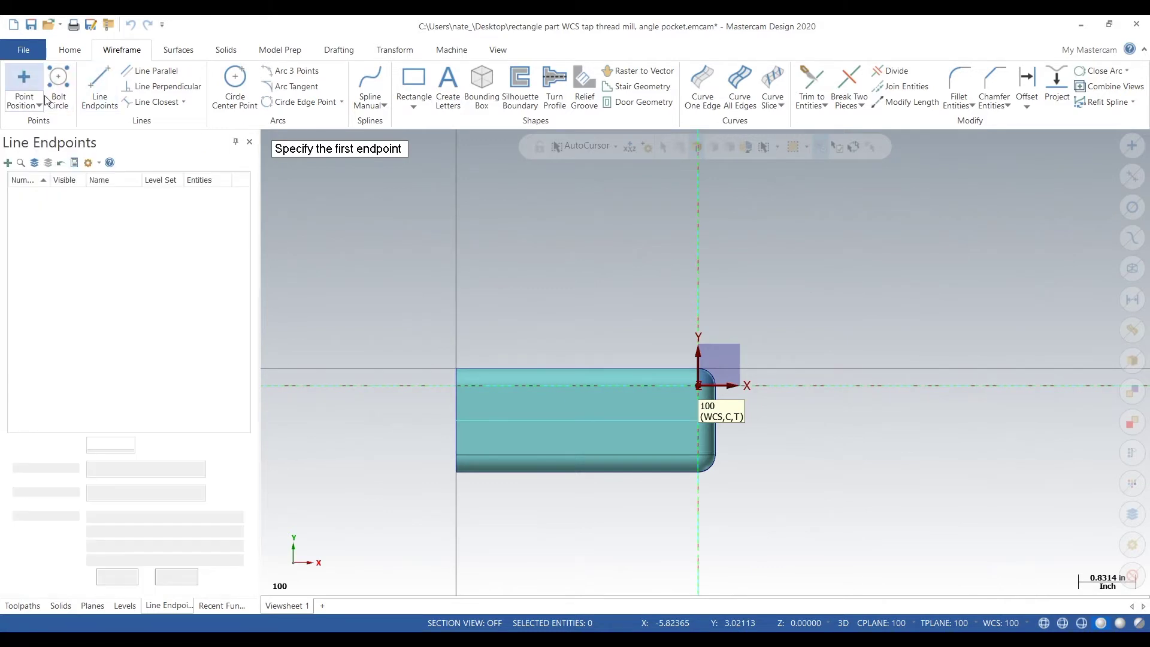
pyautogui.click(585, 420)
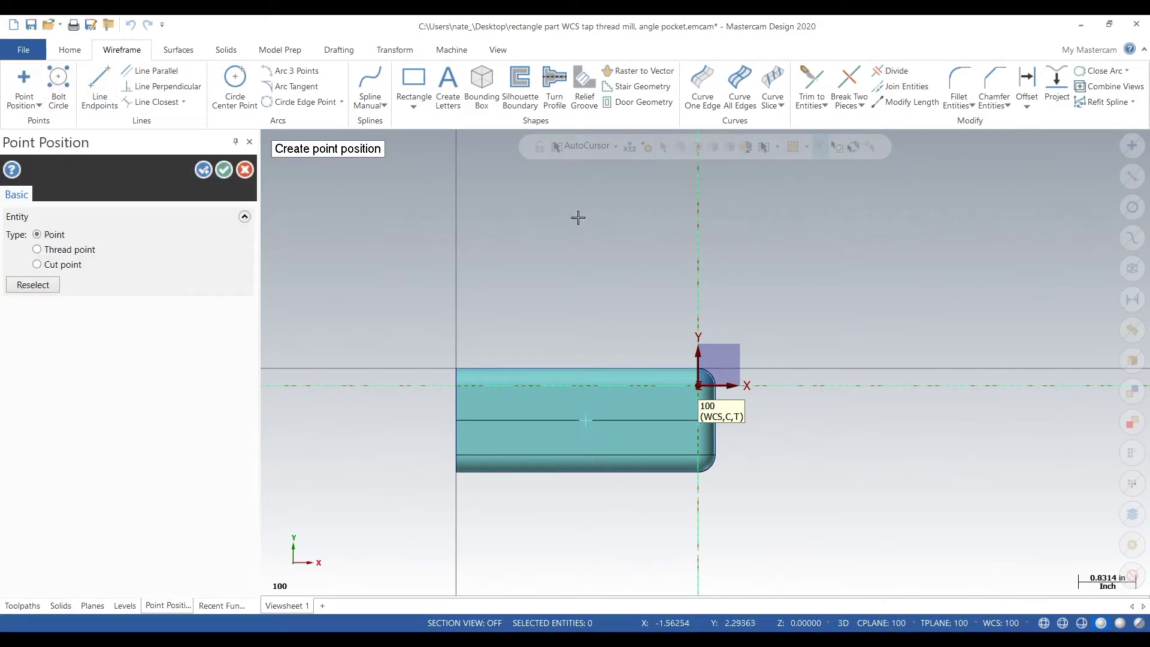
pyautogui.click(224, 170)
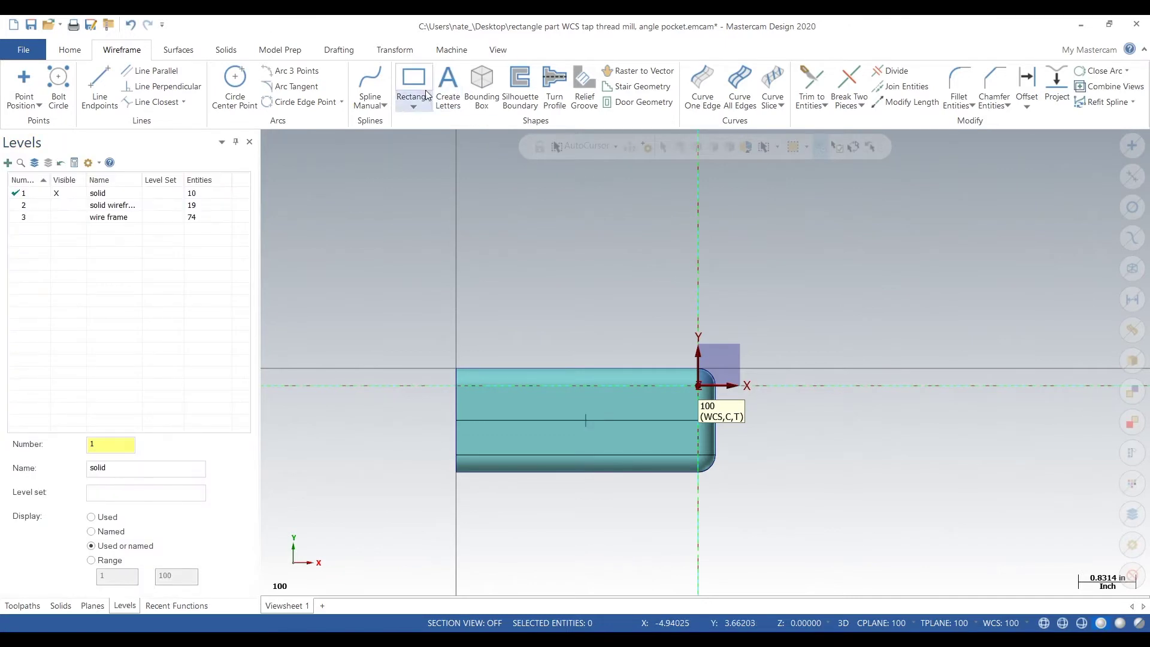
# Draw a center-anchored rectangle around the part from the midpoint point, about 5.03 by 2.04 inches
pyautogui.click(413, 81)
pyautogui.click(53, 348)
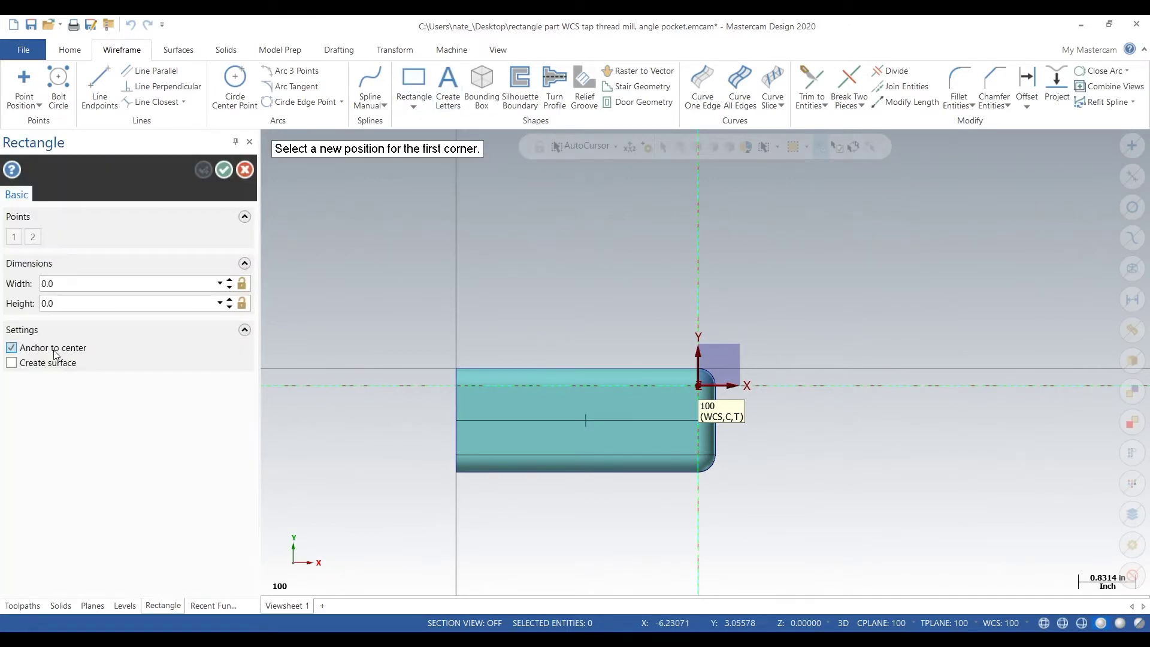
pyautogui.click(587, 422)
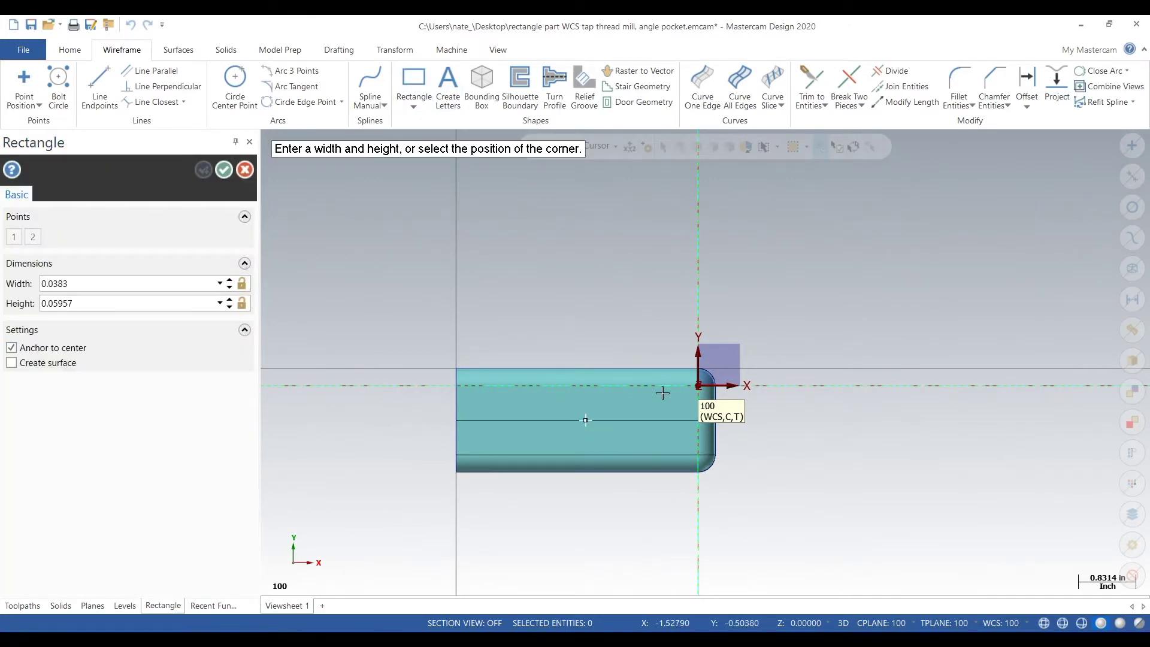
pyautogui.click(759, 349)
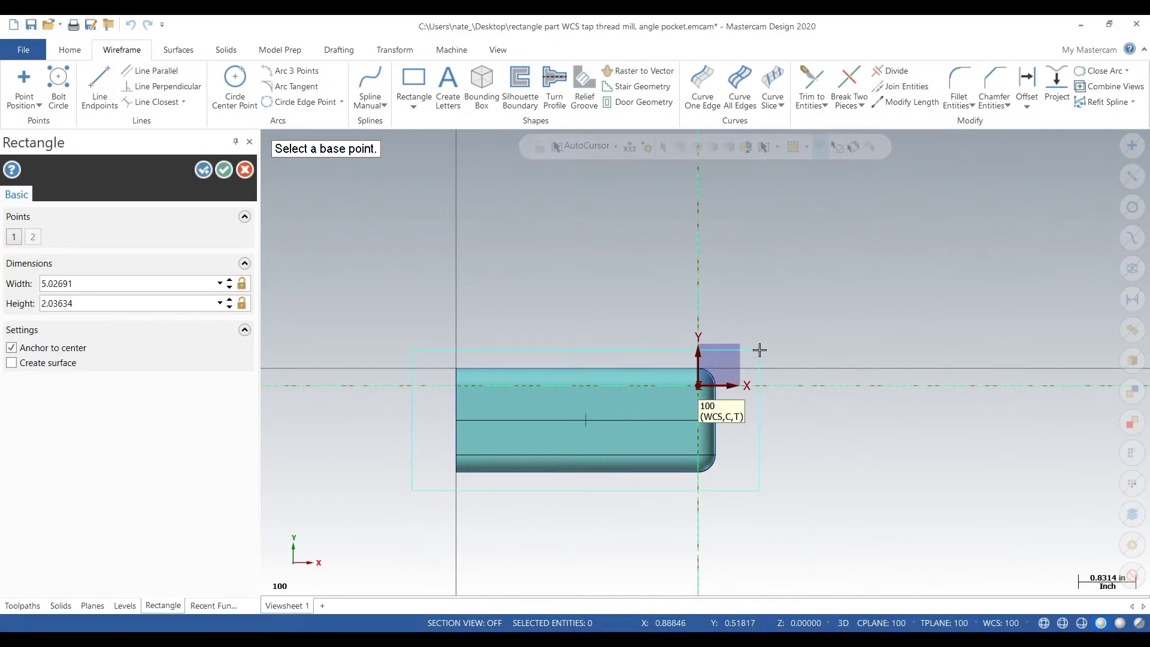
# Set the rectangle's width to 4.75 inches and its height to 1.5 inches
pyautogui.click(120, 277)
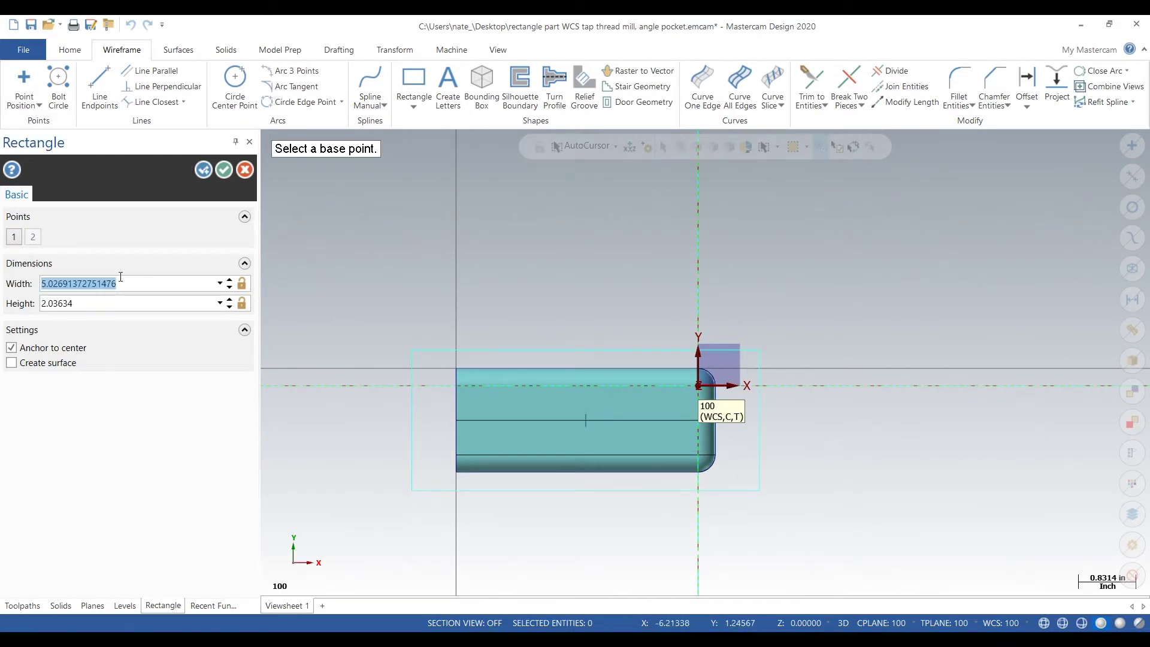
pyautogui.write('4.75')
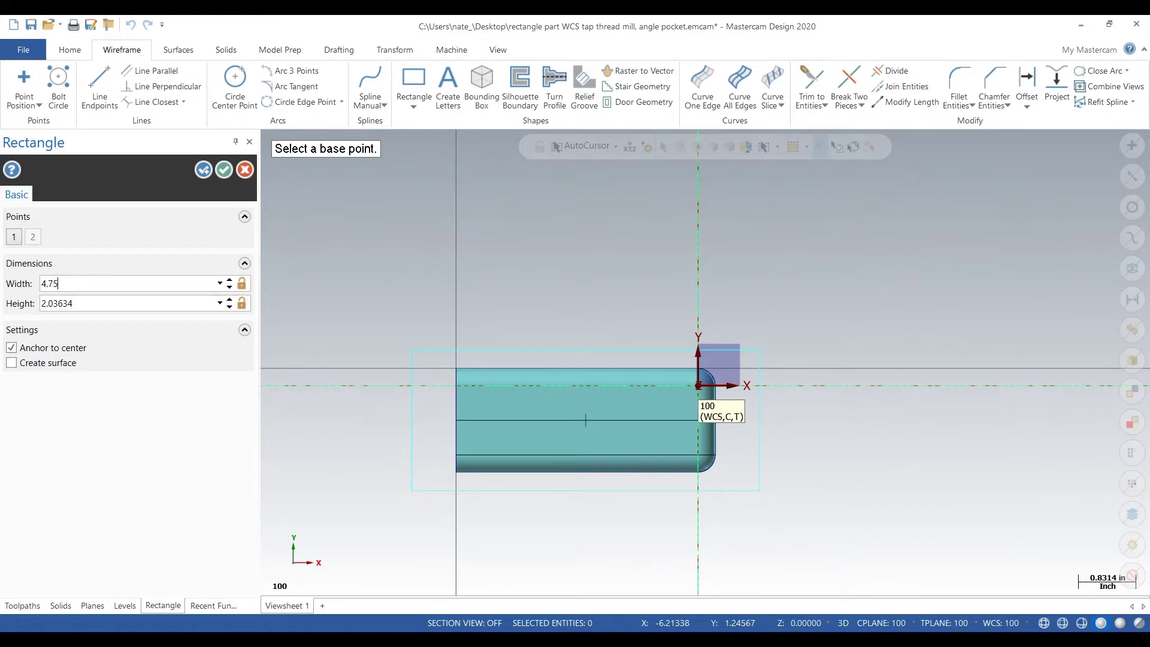
pyautogui.press('Tab')
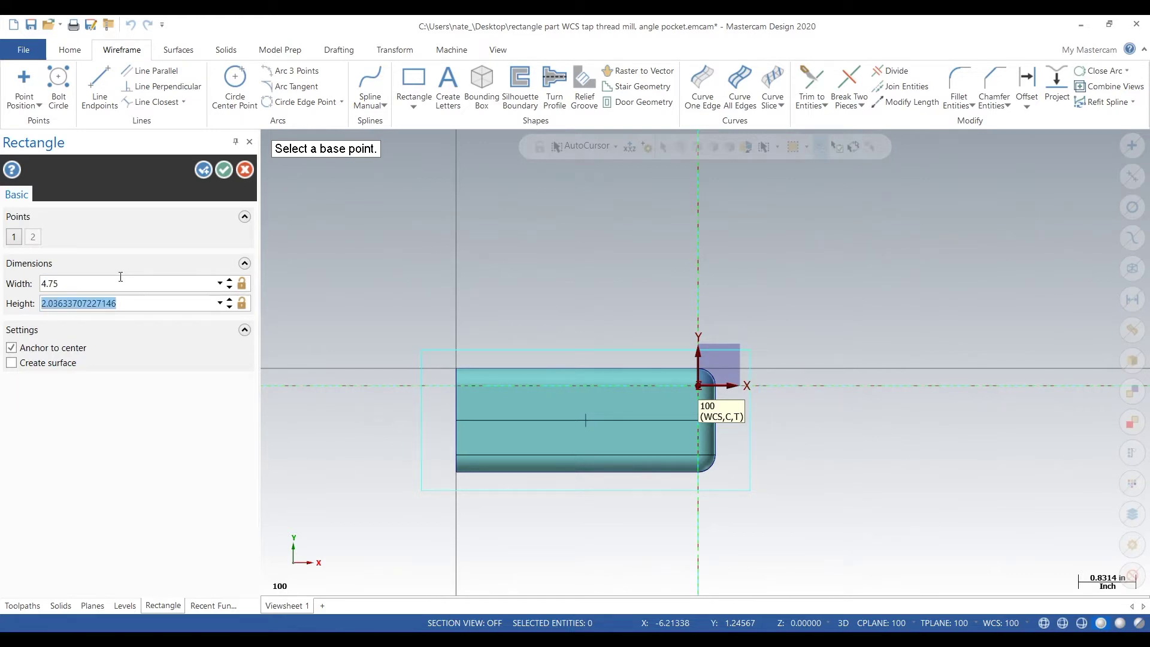
pyautogui.write('1.5')
pyautogui.press('Tab')
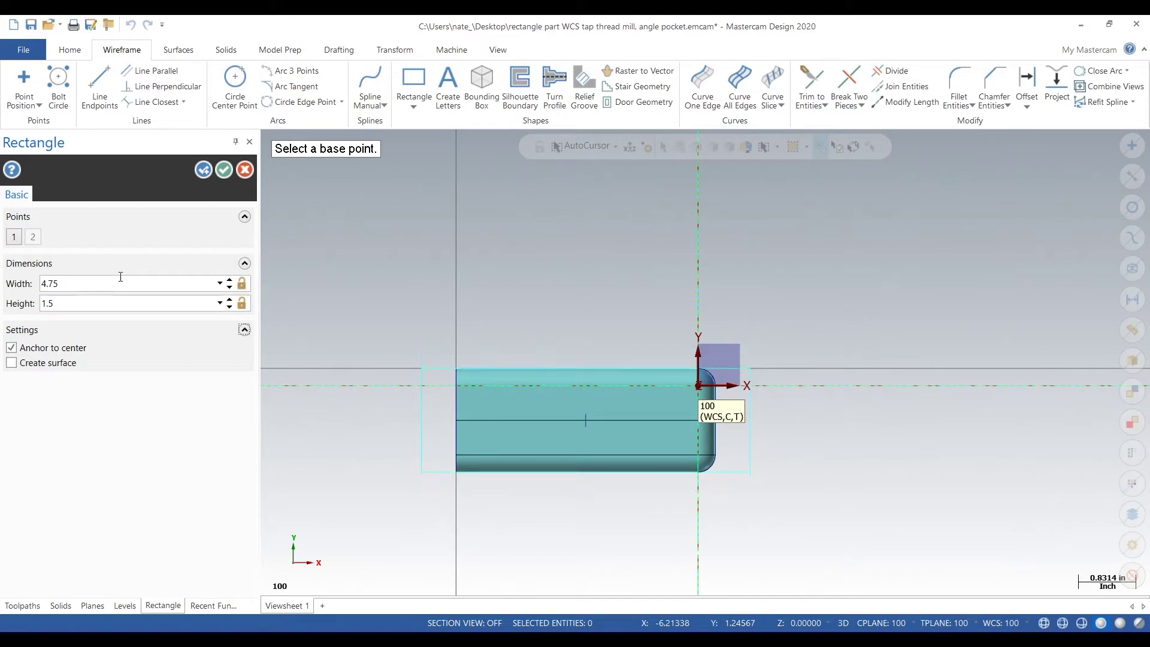
# Set the rectangle's height to 1.75 inches, shorten its width, and create it around the part
pyautogui.click(90, 305)
pyautogui.click(118, 281)
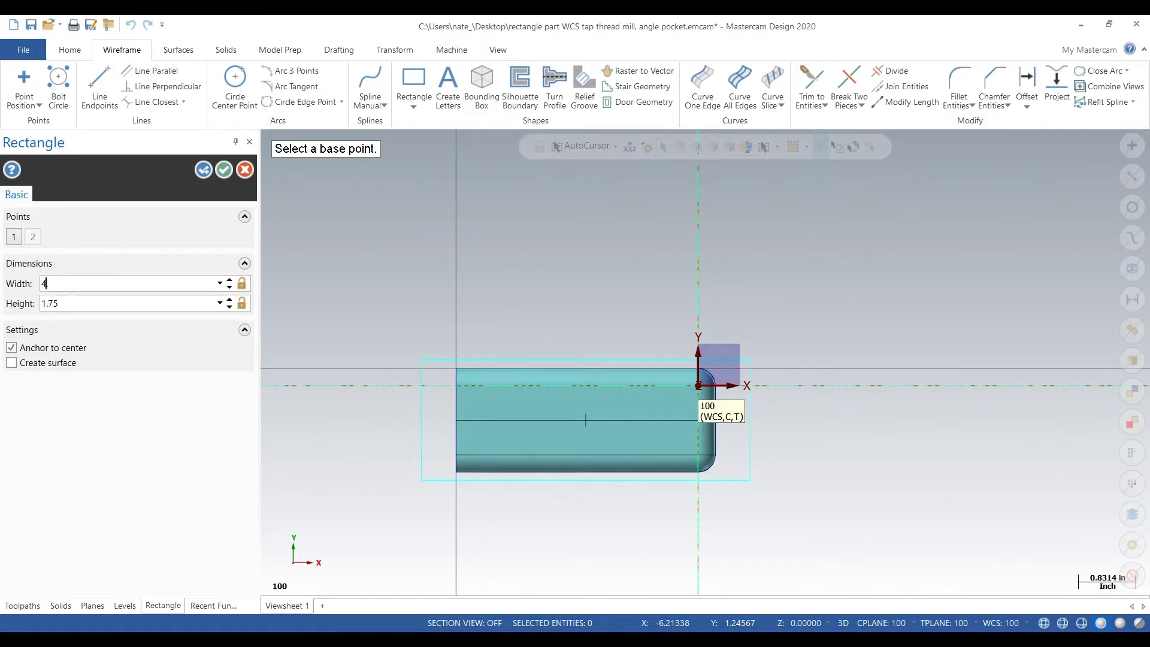
pyautogui.press('Tab')
pyautogui.click(224, 170)
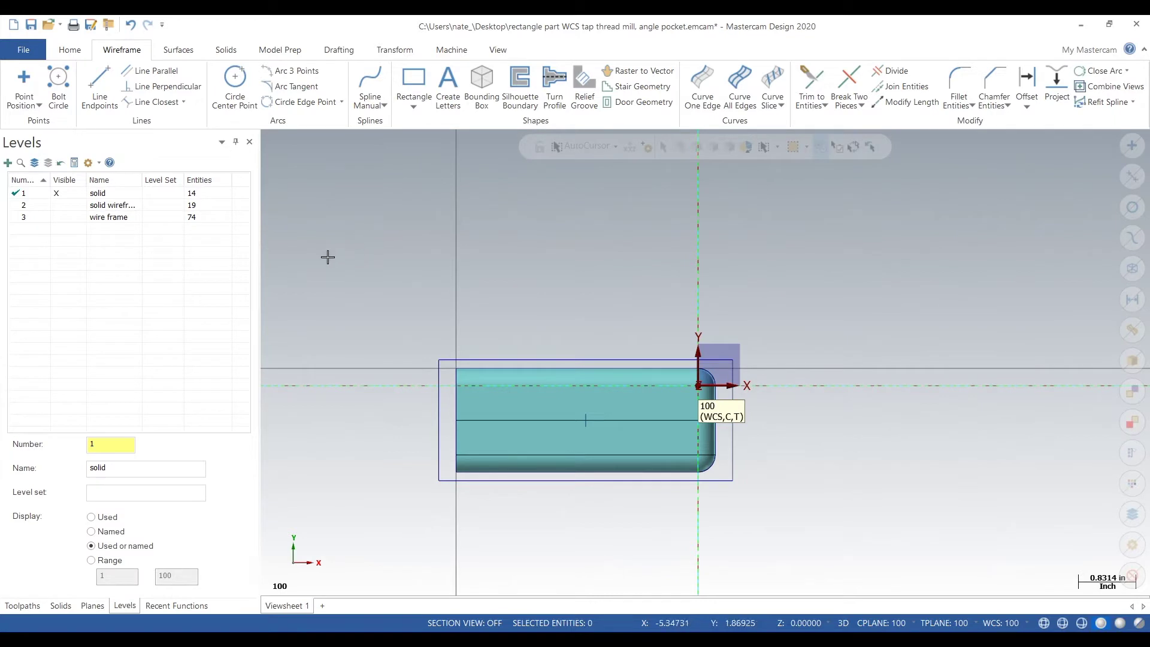
# Create level 4 named stock and move the four lines of the outer rectangle onto it
pyautogui.doubleClick(114, 442)
pyautogui.press('Tab')
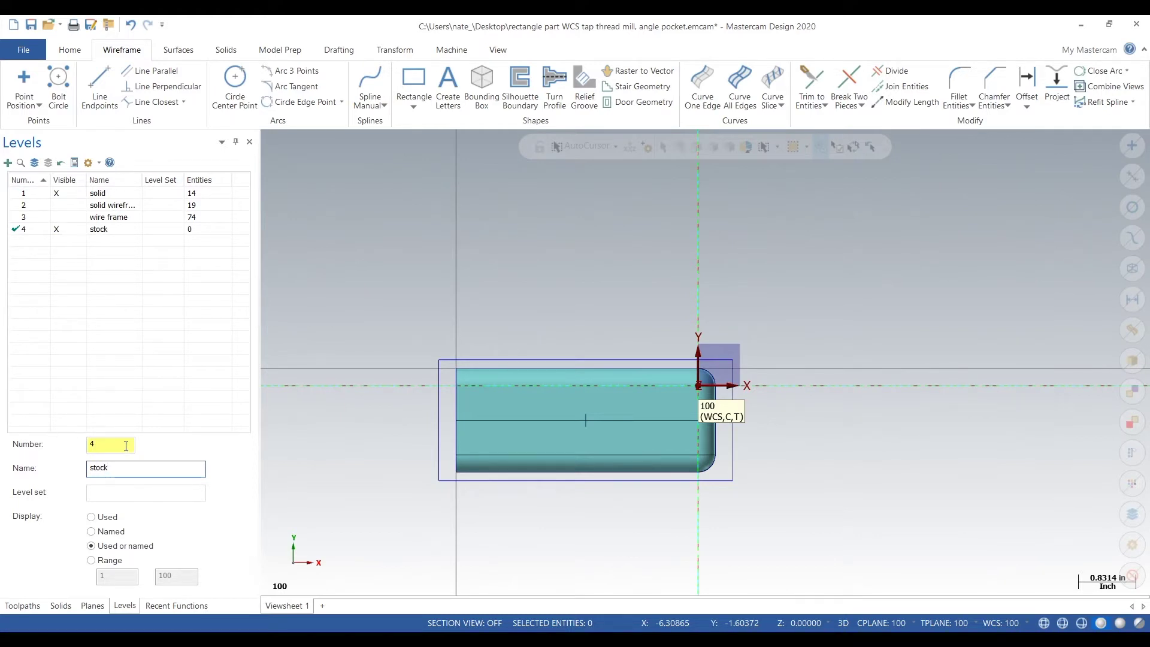
pyautogui.click(441, 367)
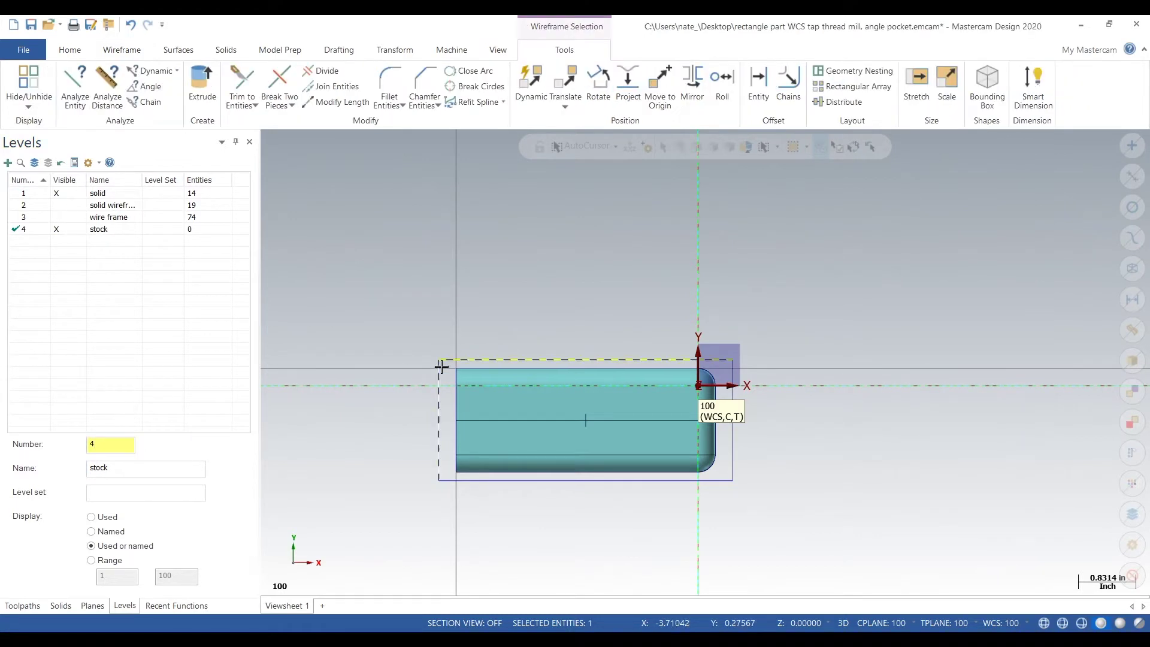
pyautogui.click(644, 480)
pyautogui.click(737, 451)
pyautogui.rightClick(558, 298)
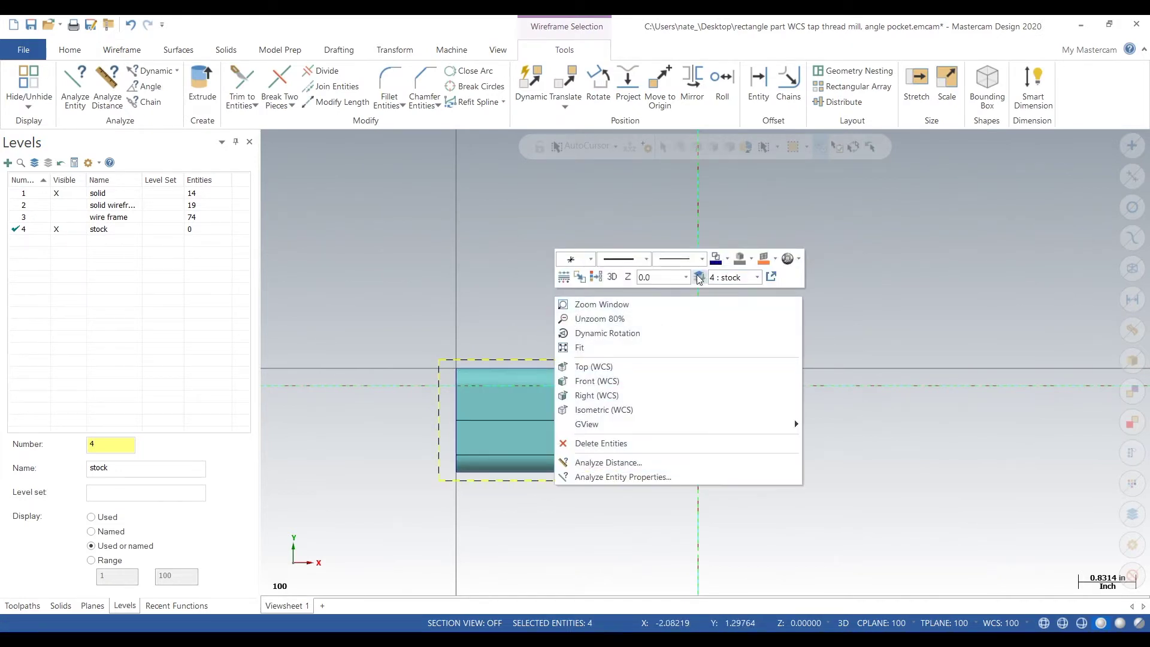
pyautogui.click(699, 277)
pyautogui.click(134, 412)
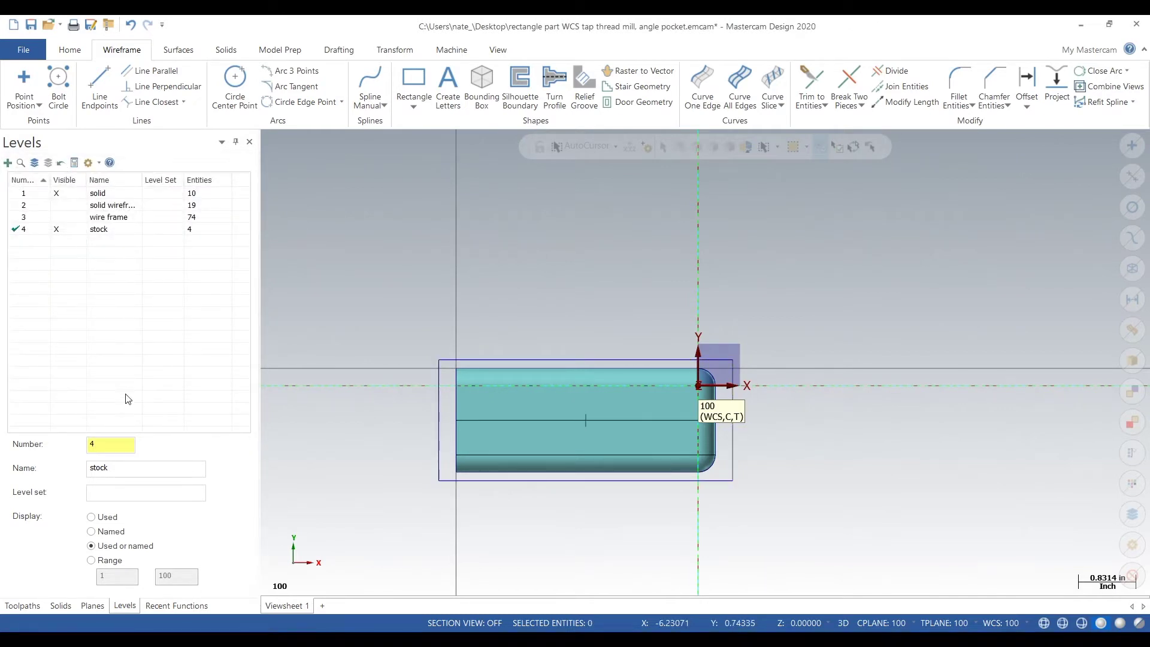
# Create level 5 named profile and move the lines and corner arcs of the part's silhouette boundary onto it
pyautogui.moveTo(109, 448); pyautogui.dragTo(45, 444)
pyautogui.press('Return')
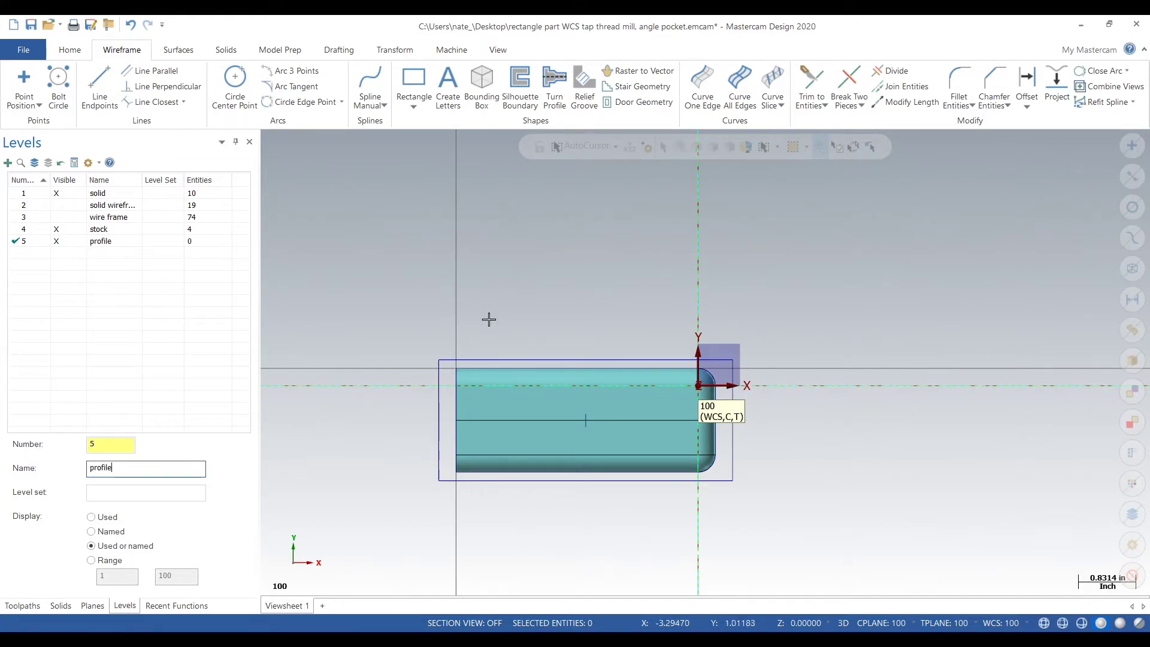
pyautogui.moveTo(486, 365); pyautogui.dragTo(636, 350, button='middle')
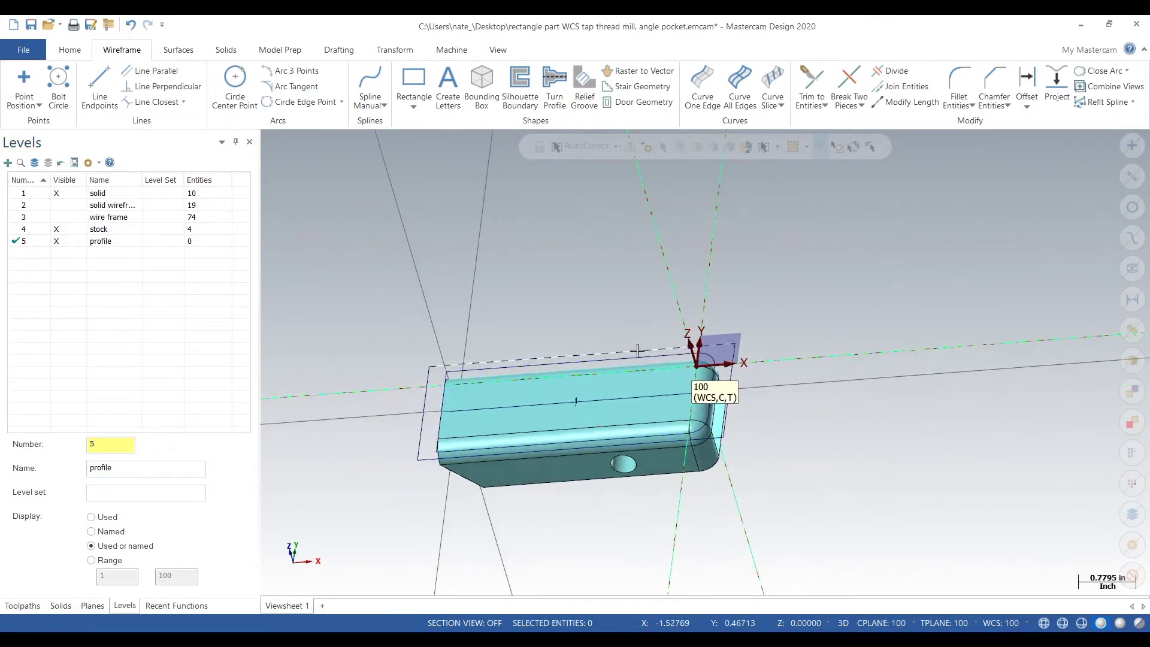
pyautogui.scroll(1, 637, 350)
pyautogui.click(597, 363)
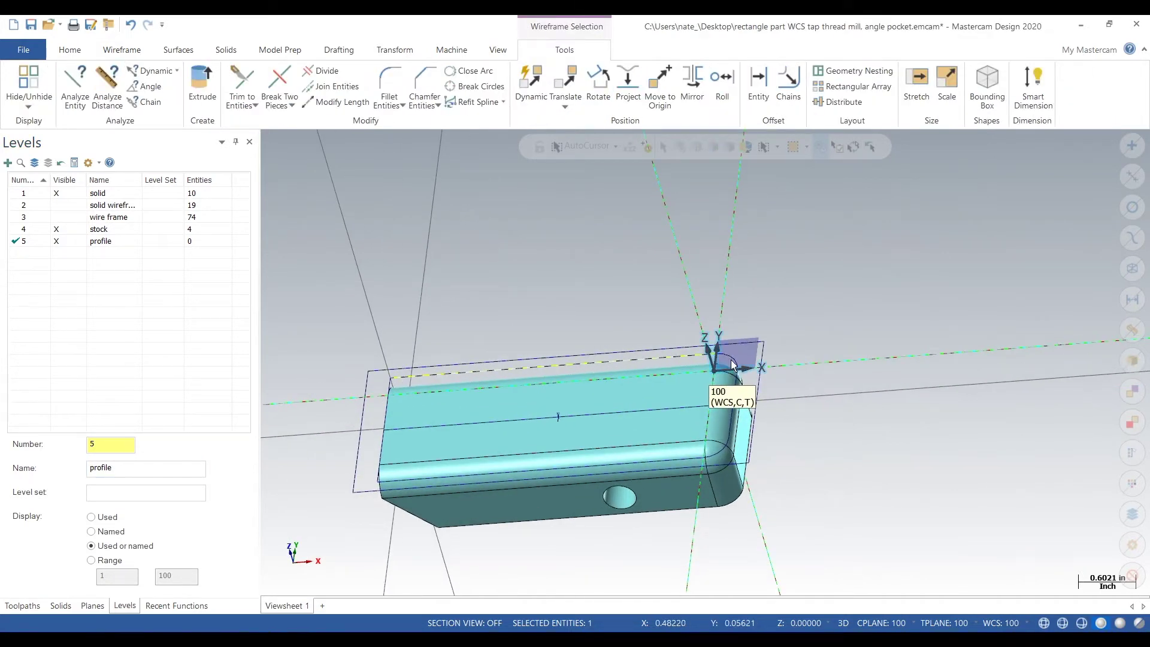
pyautogui.scroll(4, 772, 369)
pyautogui.click(681, 354)
pyautogui.click(676, 404)
pyautogui.scroll(-3, 677, 404)
pyautogui.click(661, 493)
pyautogui.scroll(-3, 873, 416)
pyautogui.scroll(2, 430, 487)
pyautogui.click(493, 457)
pyautogui.scroll(5, 494, 458)
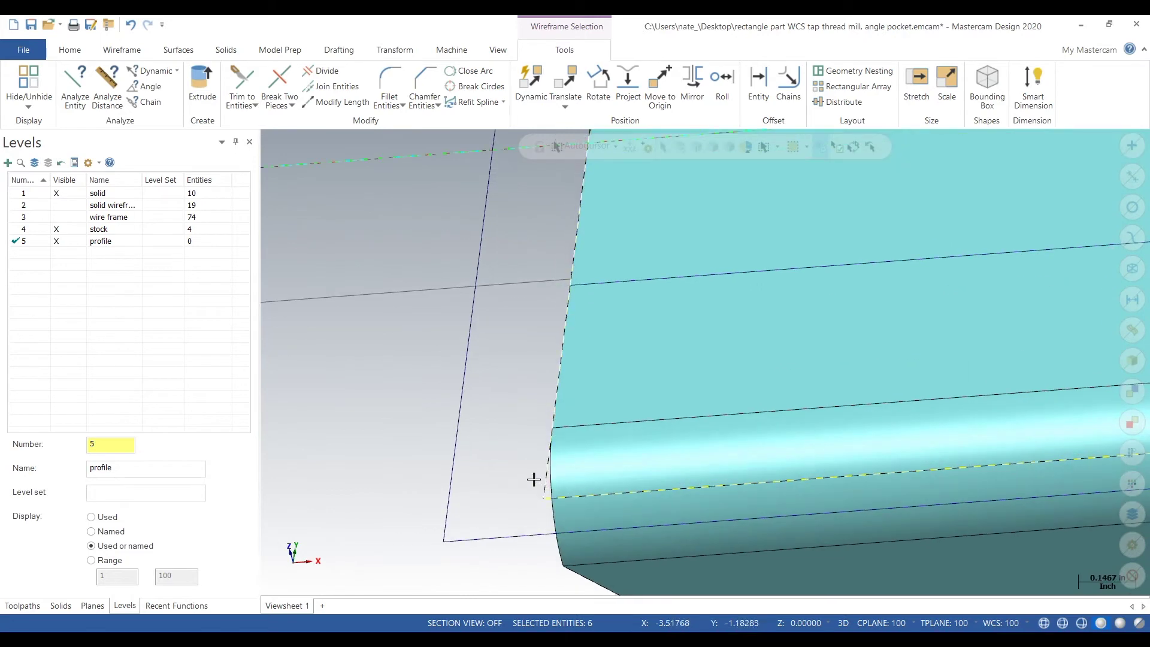
pyautogui.scroll(-4, 539, 480)
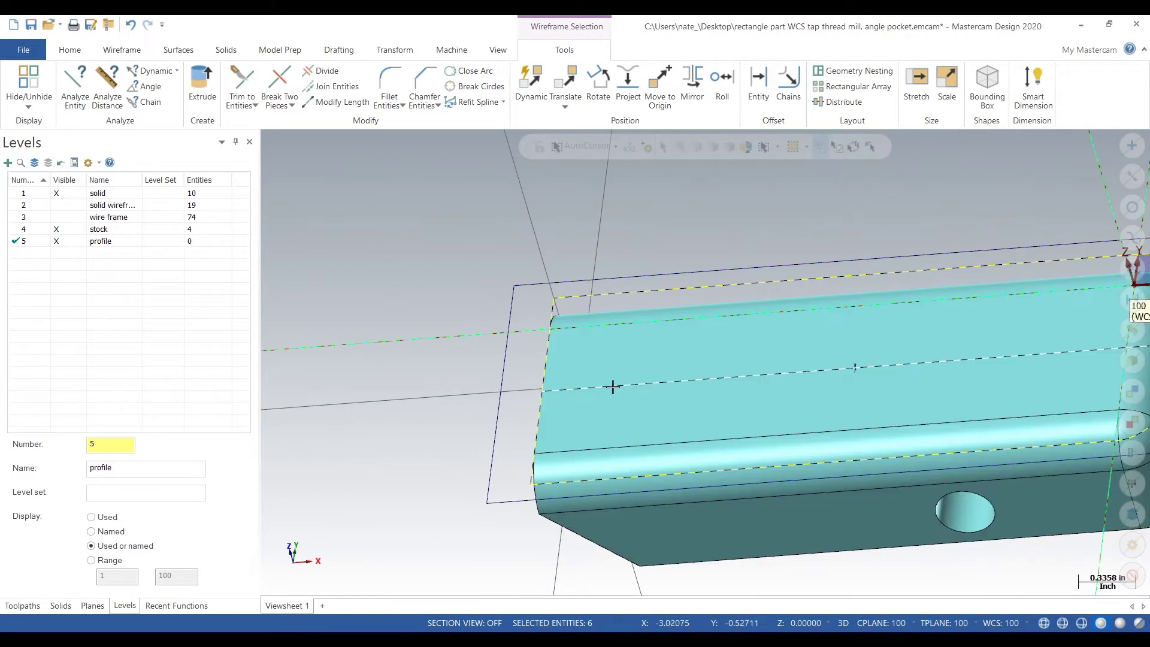
pyautogui.rightClick(321, 363)
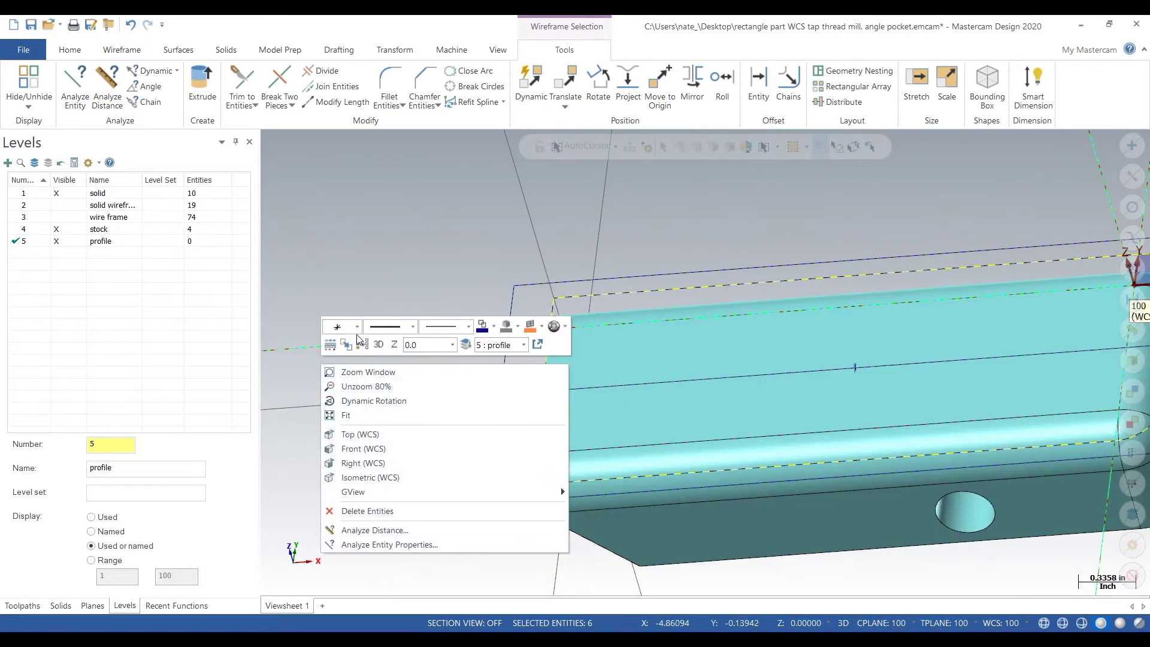
pyautogui.click(466, 345)
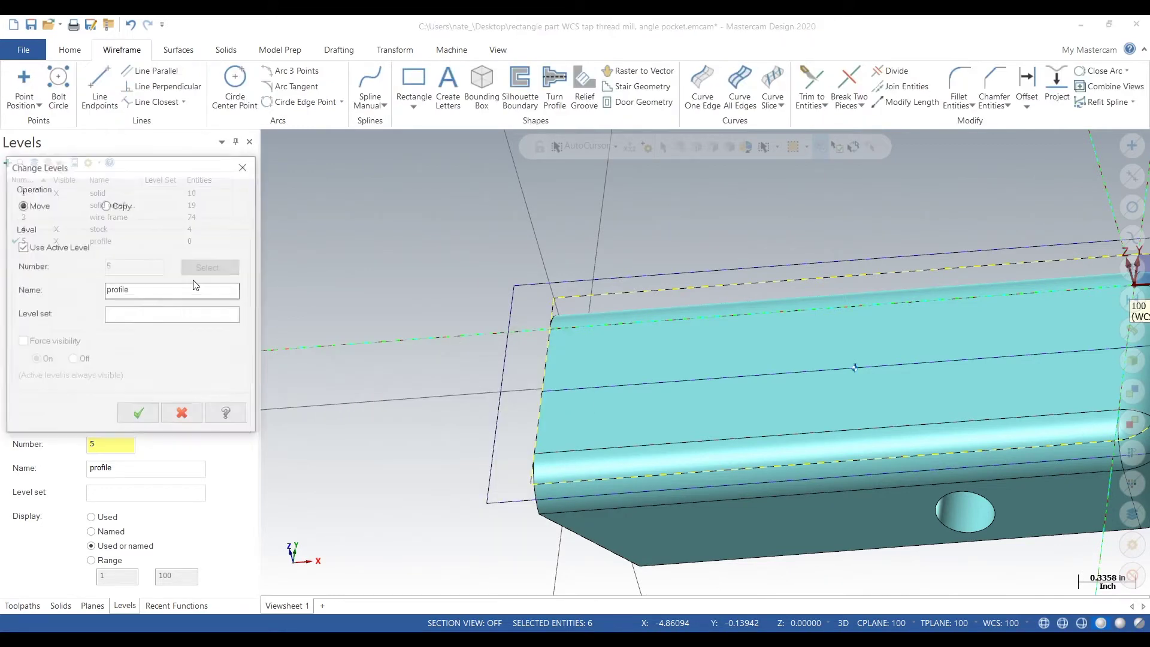
pyautogui.click(142, 415)
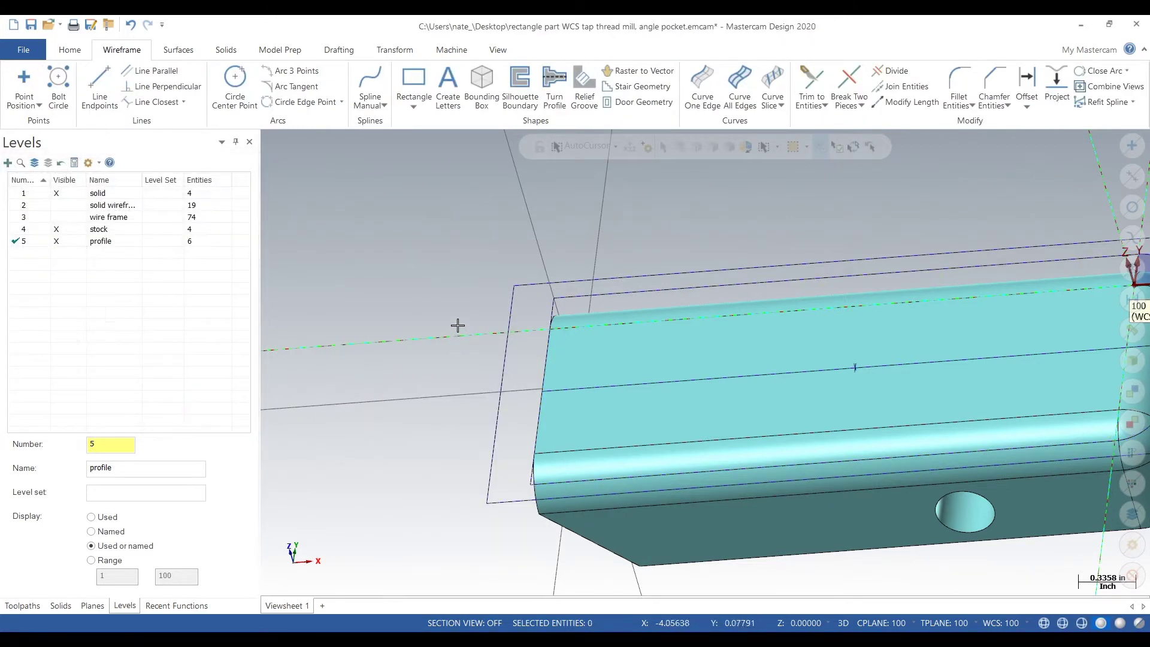
# Make level 4 (stock) the active level and hide level 5 (profile)
pyautogui.scroll(-2, 457, 326)
pyautogui.click(69, 241)
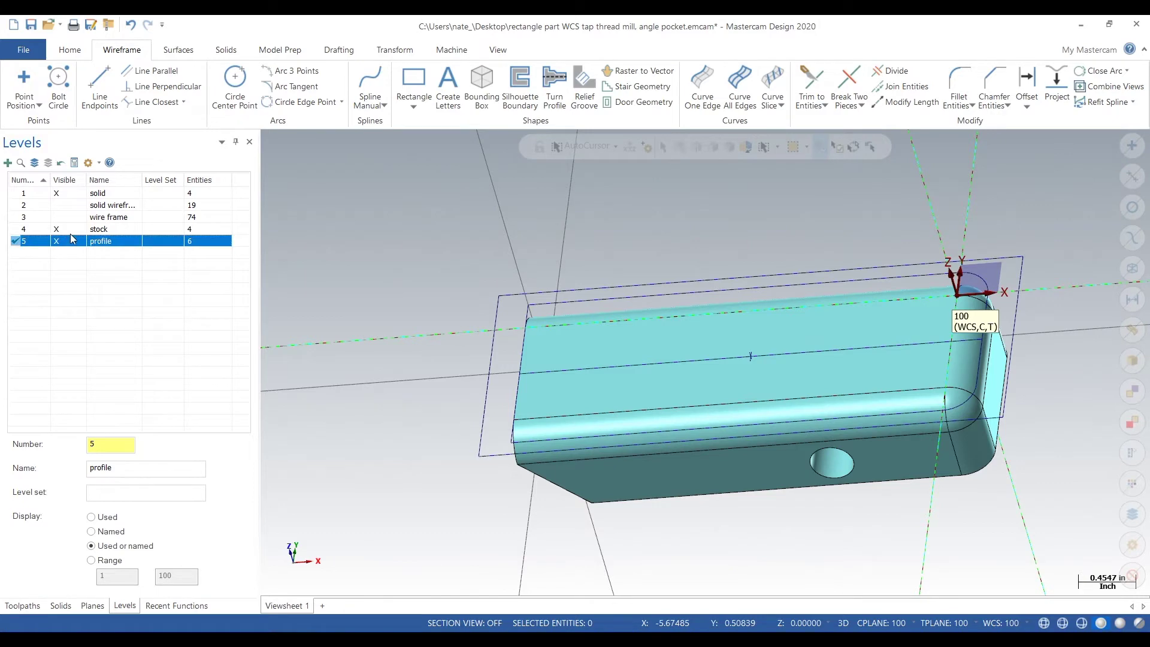
pyautogui.click(42, 229)
pyautogui.click(66, 241)
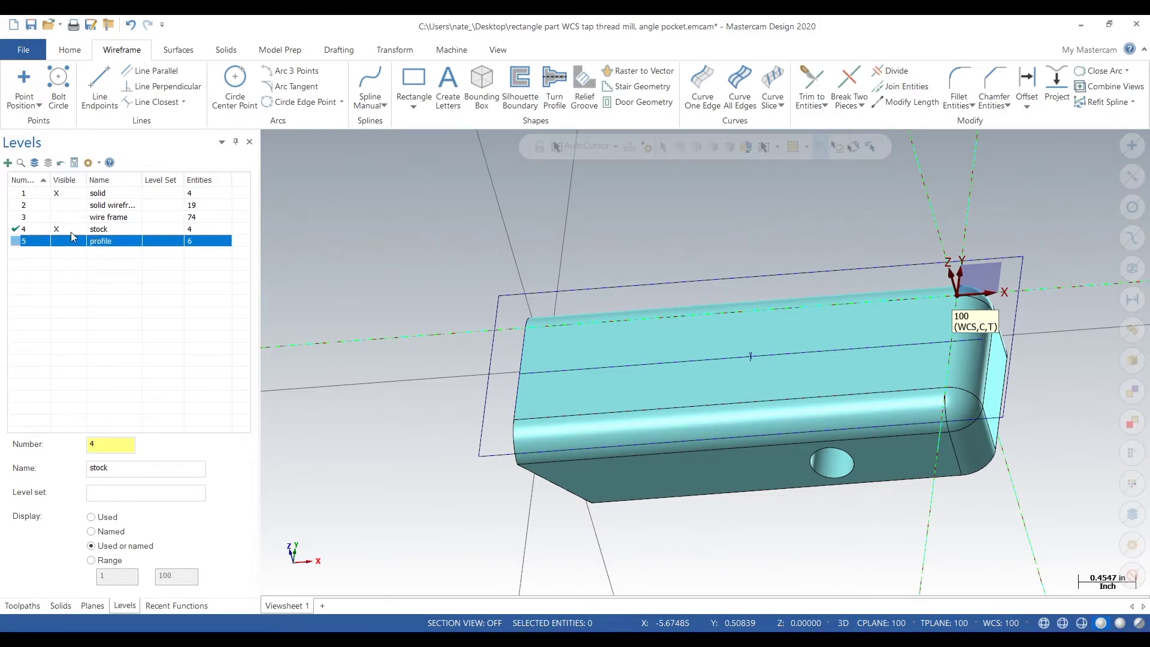
# Delete the construction line across the part and the point at its midpoint
pyautogui.click(613, 376)
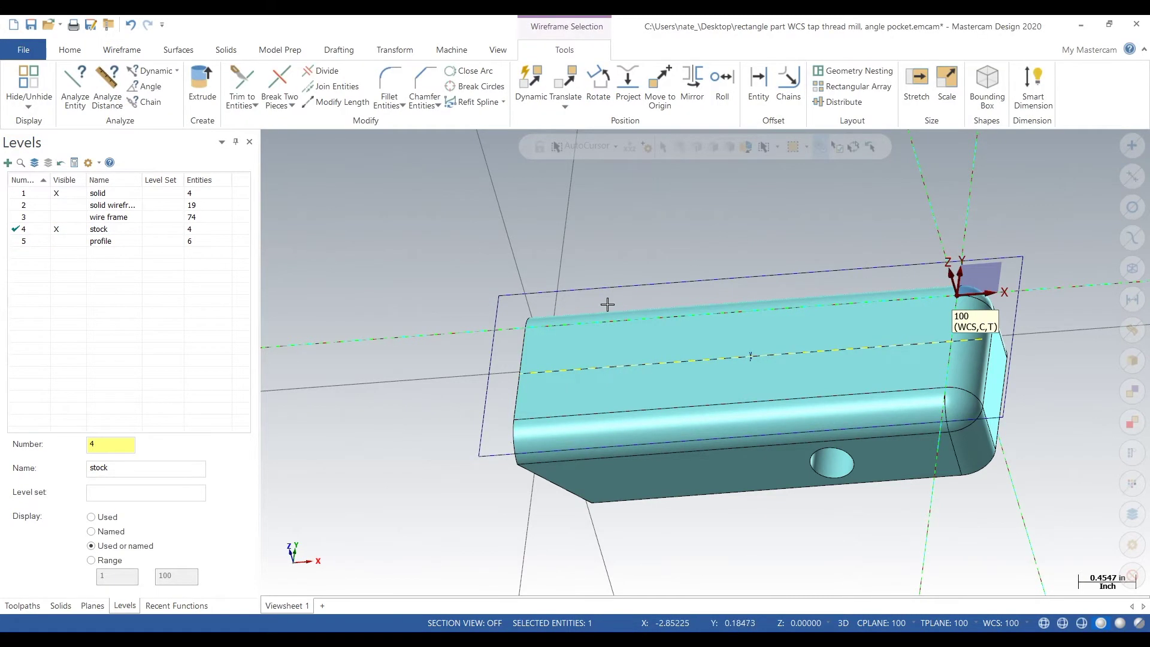
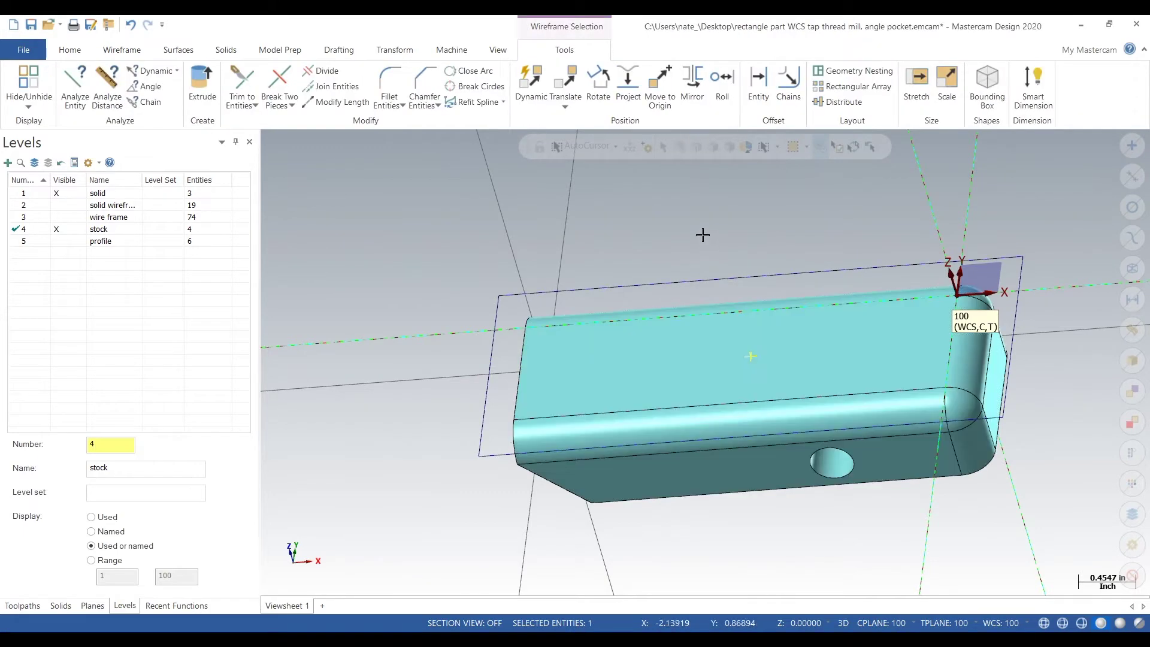
pyautogui.press('Delete')
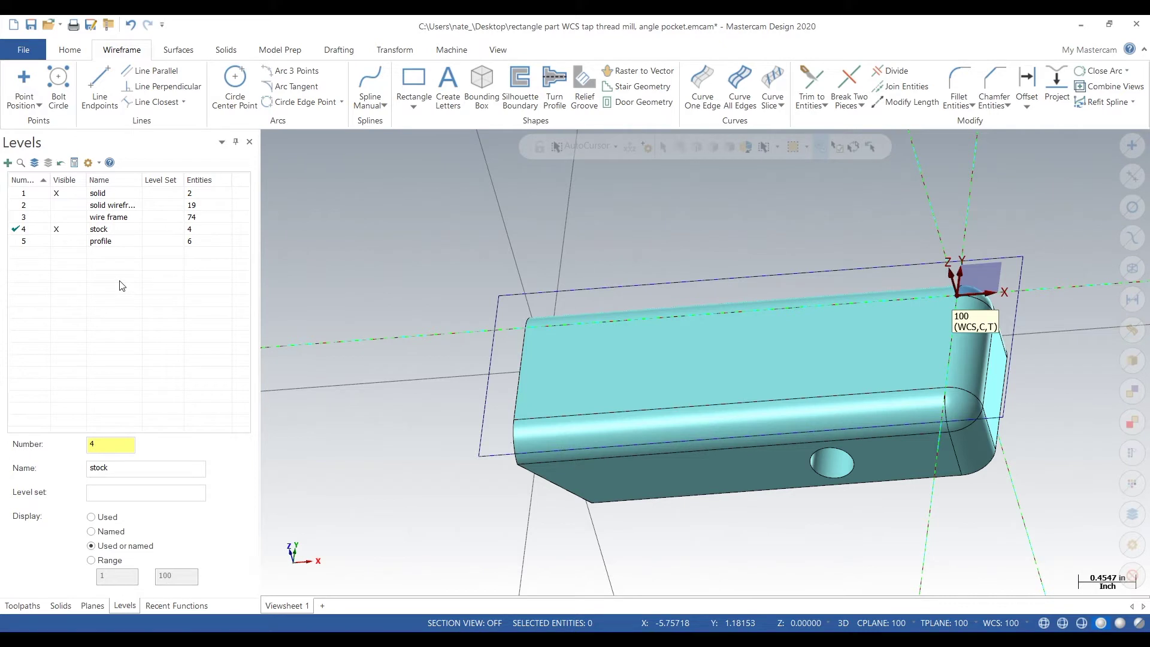
# Move the origin of plane 100 to the stock rectangle's corner at X 4.0, Y 0.125, Z 0.75 by the rounded end
pyautogui.click(92, 606)
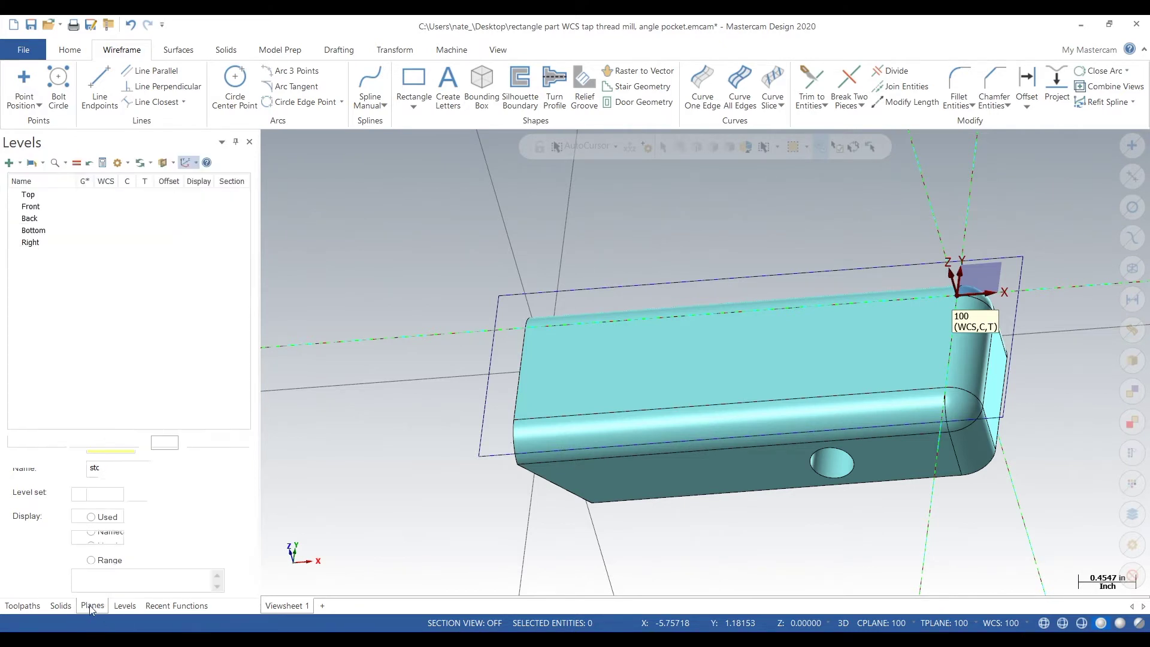
pyautogui.rightClick(57, 308)
pyautogui.click(84, 314)
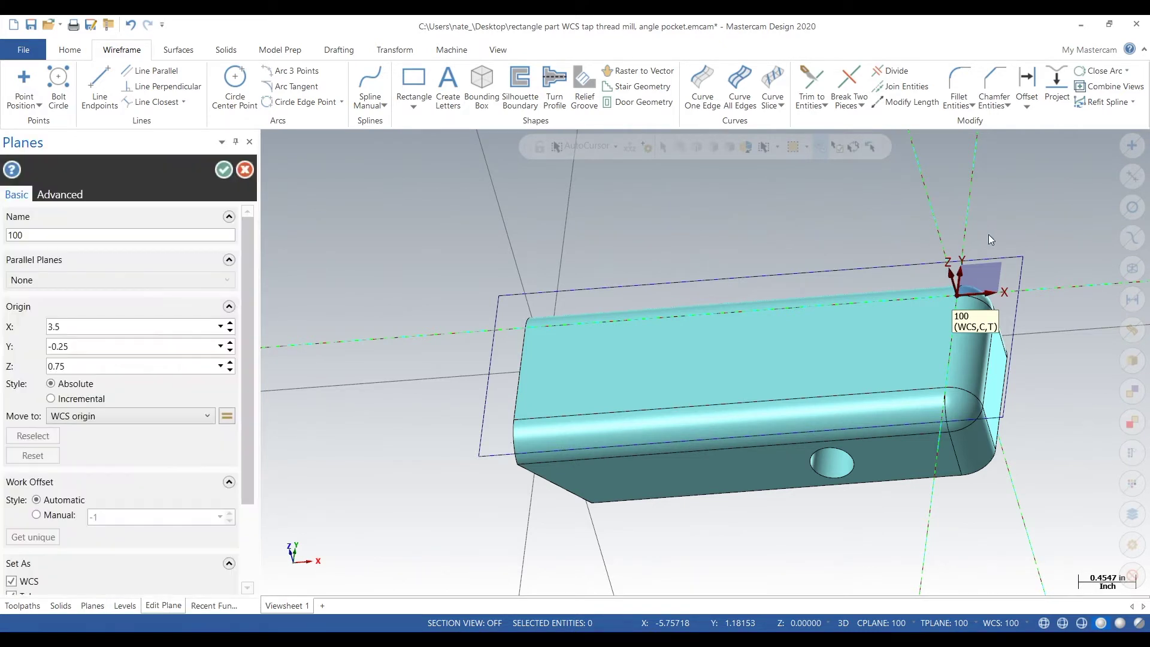
pyautogui.click(957, 295)
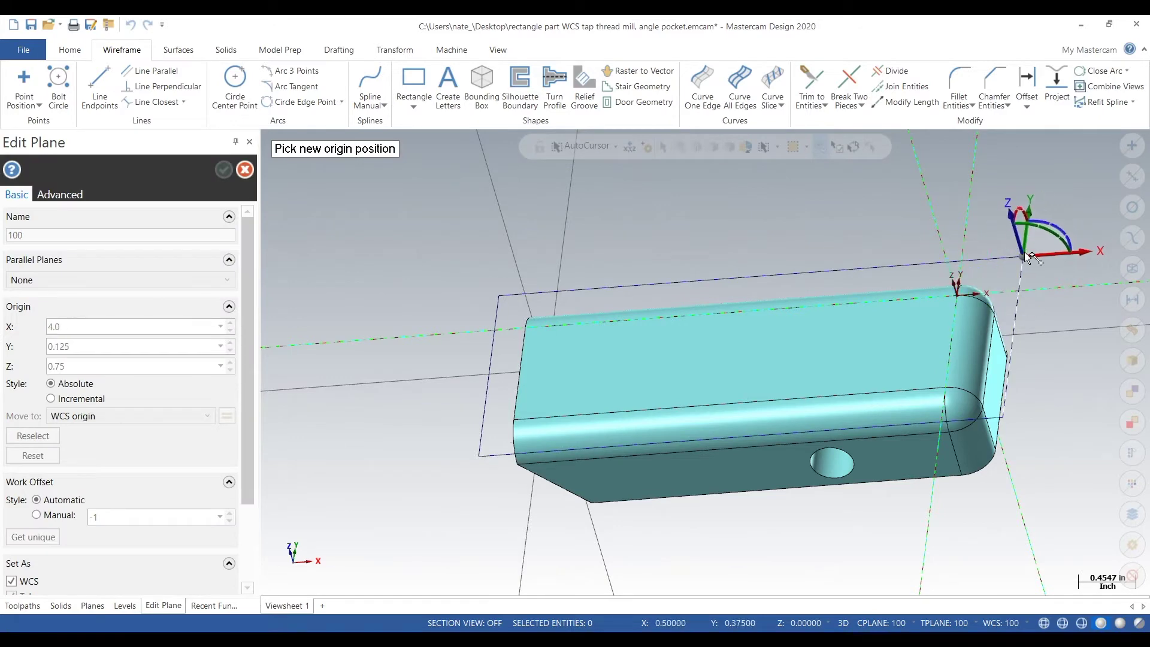
pyautogui.click(1024, 253)
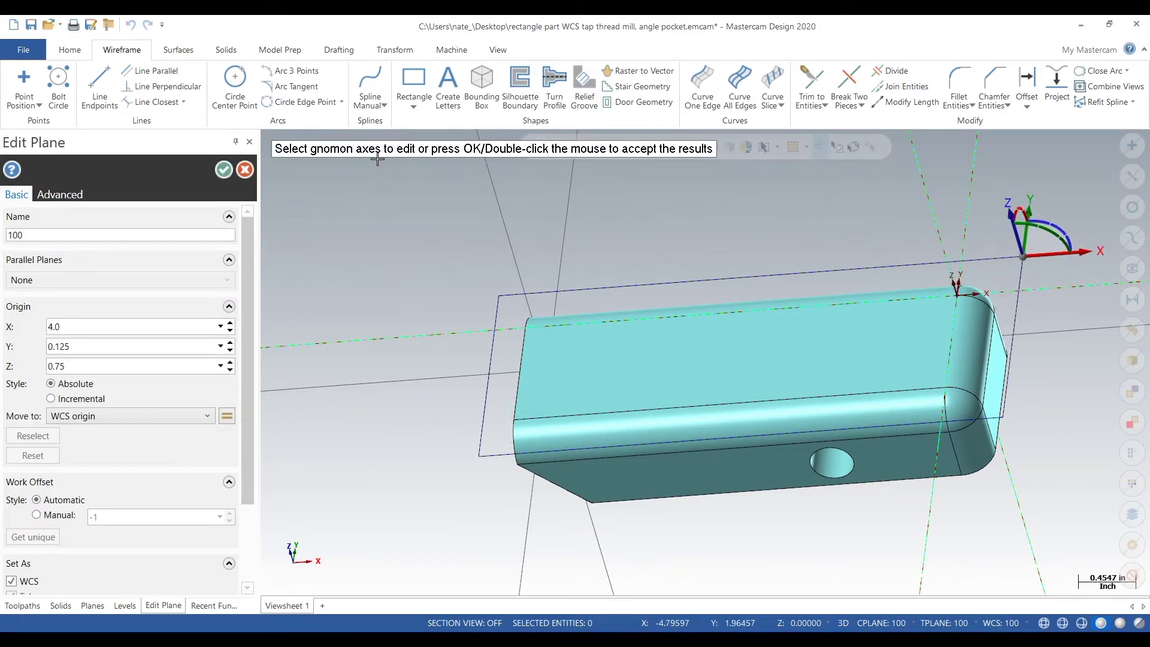
pyautogui.click(223, 170)
# Orient the view to the top of plane 100 and bring up the list of toolpaths
pyautogui.rightClick(397, 381)
pyautogui.click(429, 457)
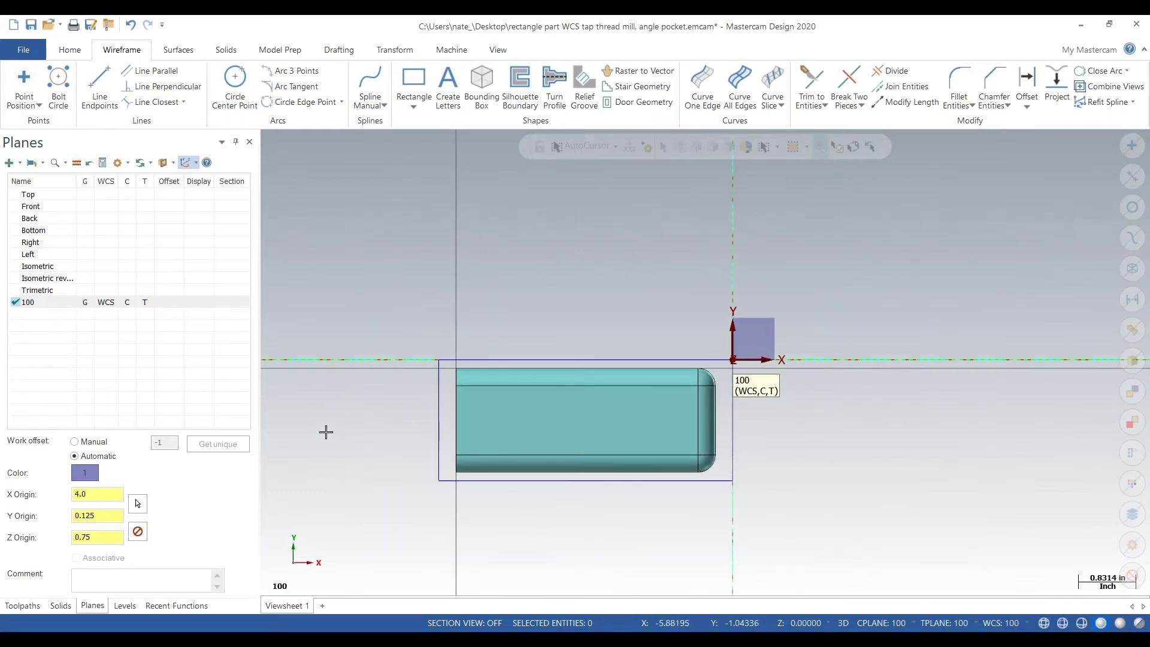
pyautogui.click(22, 606)
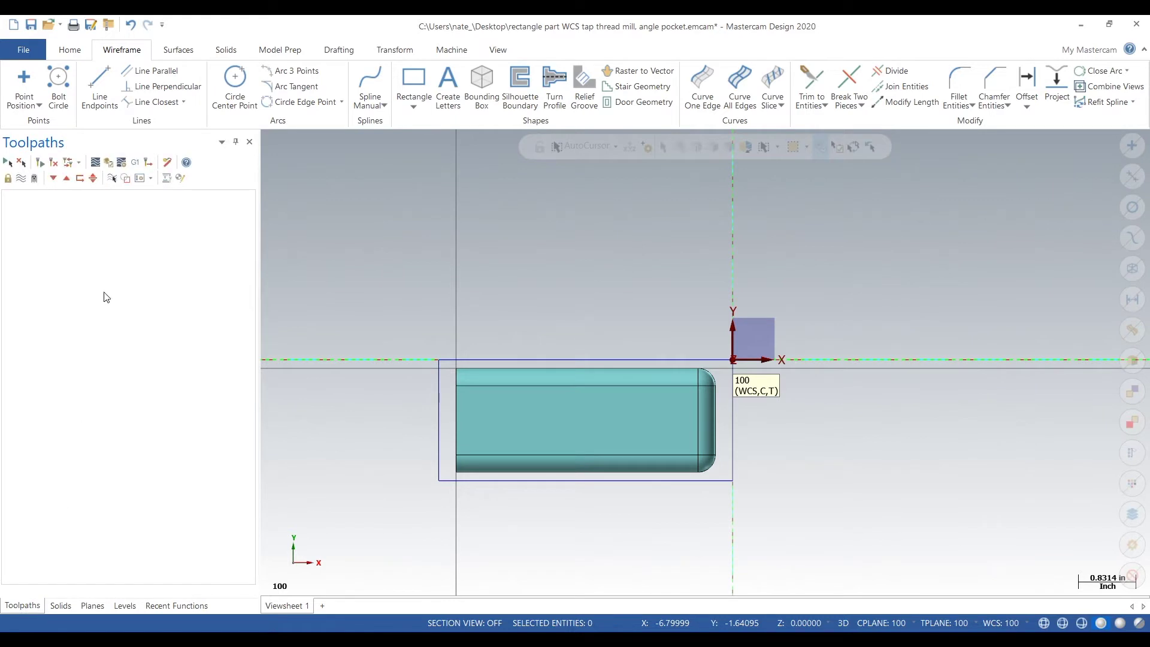
# Add a default mill machine group and rename its toolpath group as 100
pyautogui.click(448, 53)
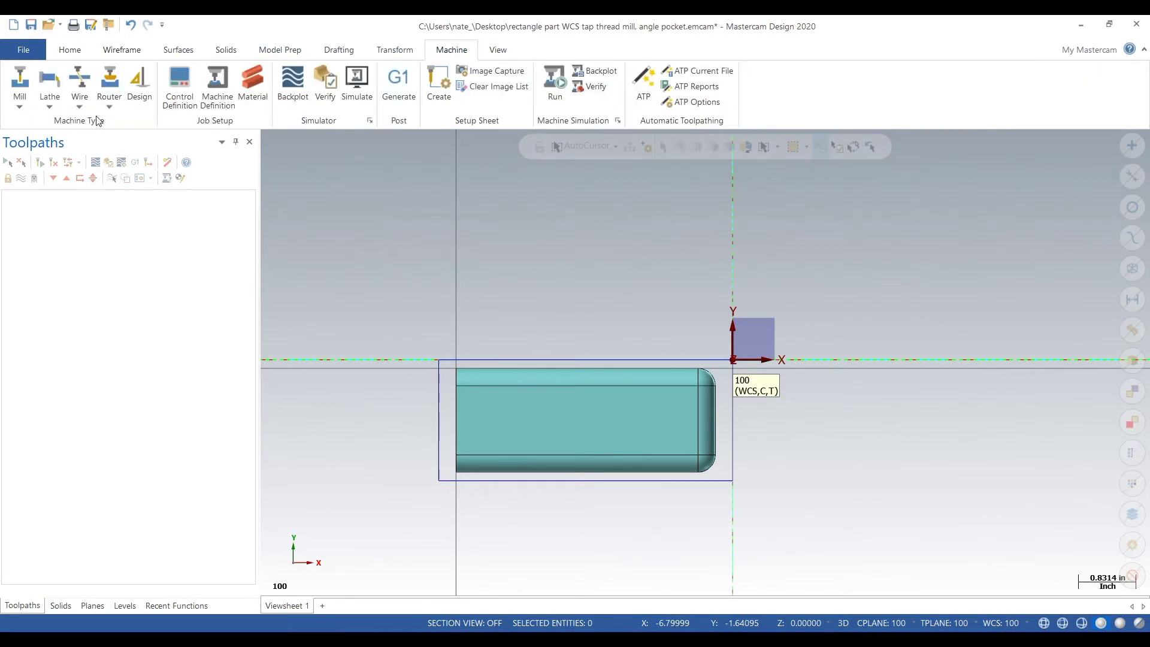
pyautogui.click(20, 107)
pyautogui.click(37, 122)
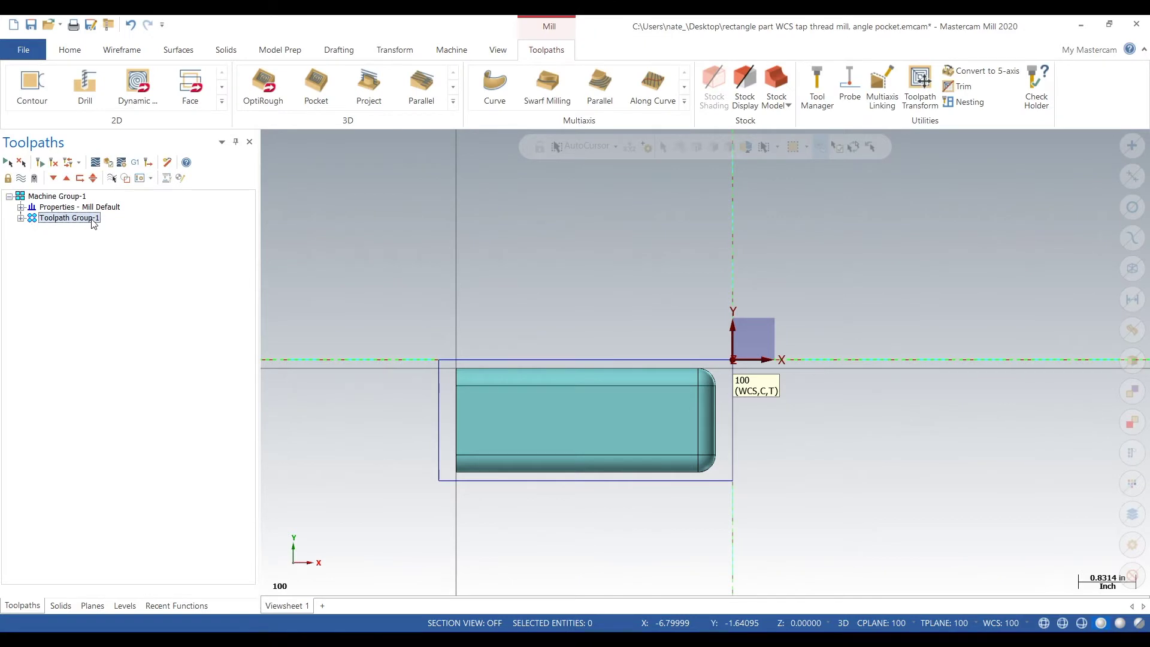
pyautogui.click(93, 219)
pyautogui.write('100')
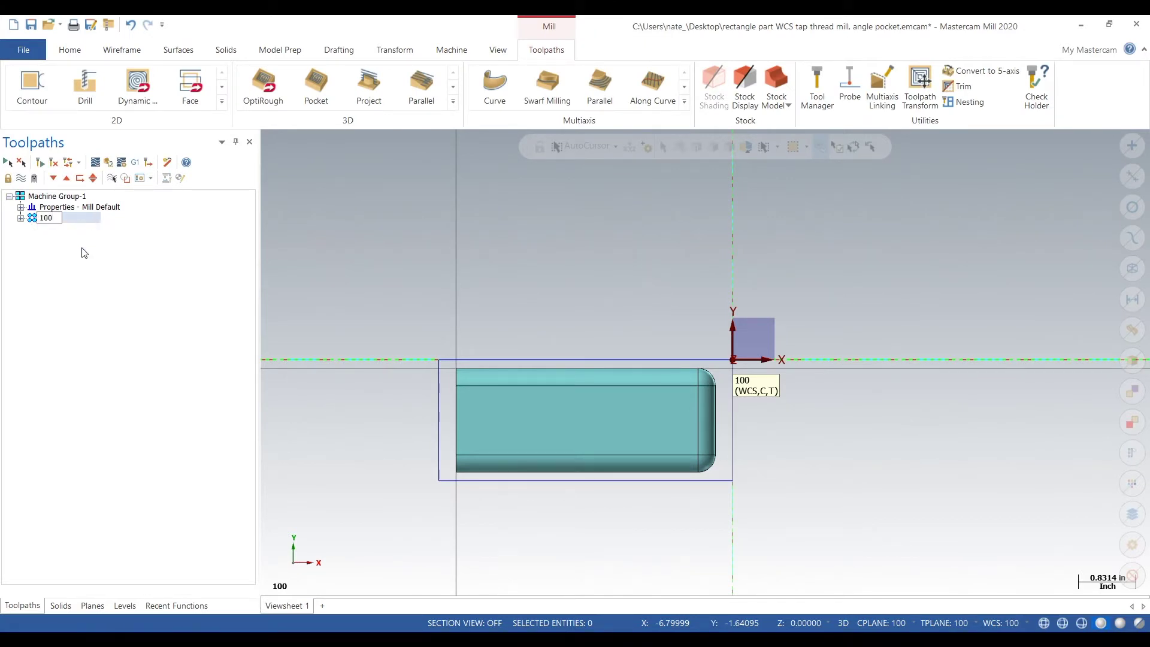
pyautogui.press('Return')
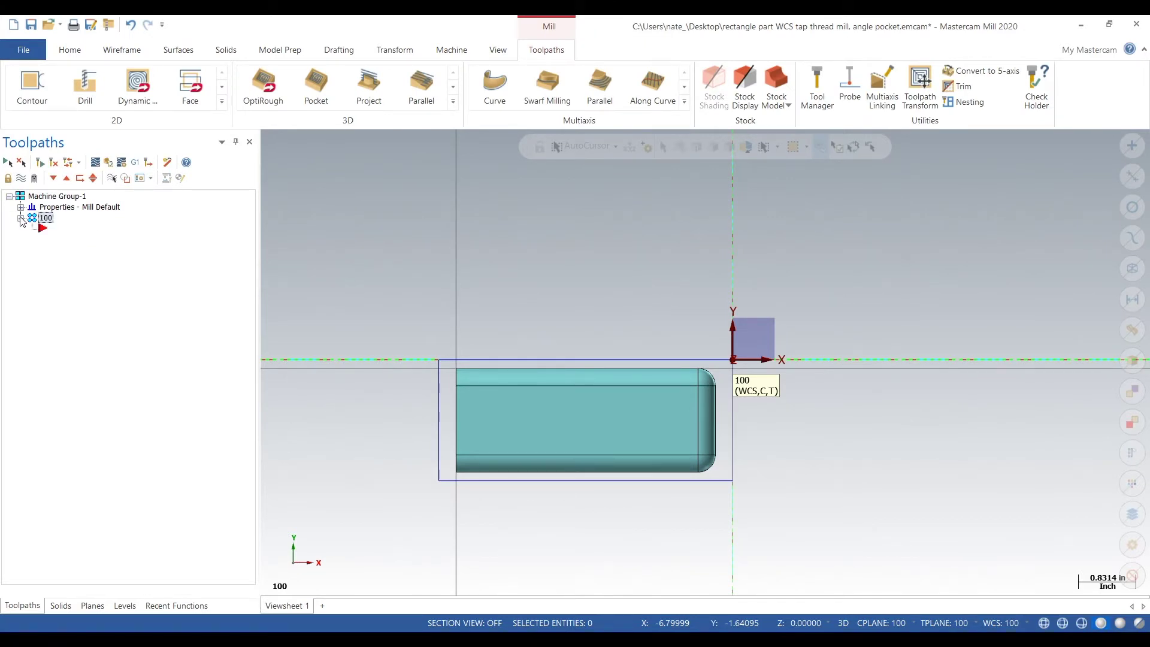
# Add a second toolpath group named 200 to the machine group
pyautogui.rightClick(58, 196)
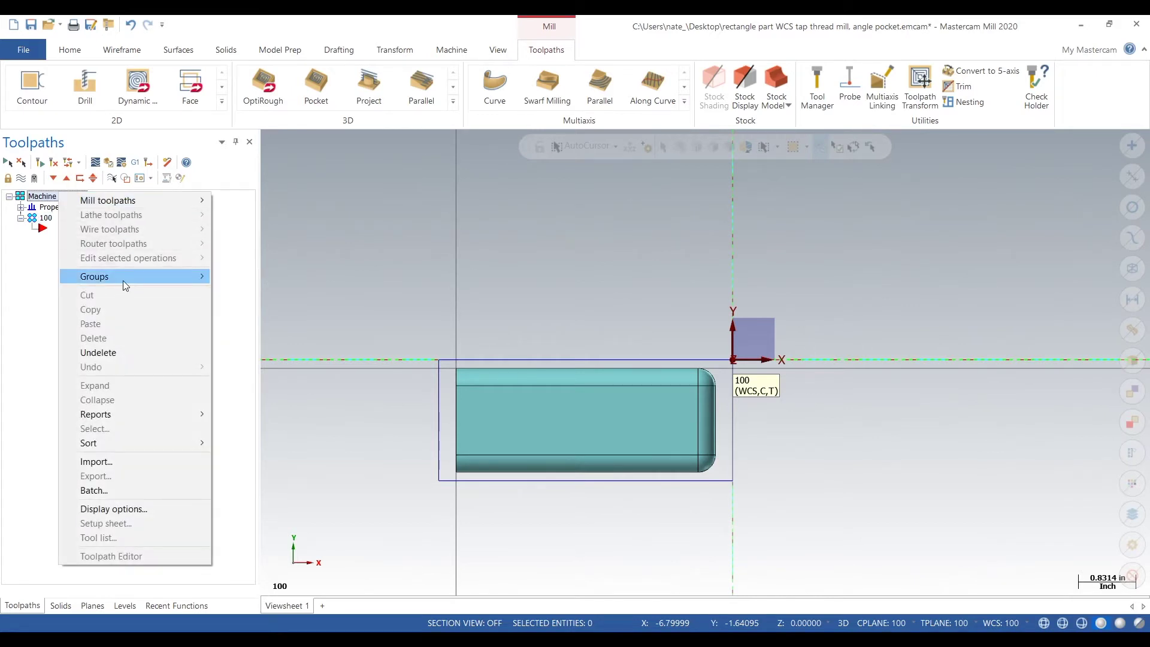
pyautogui.click(272, 292)
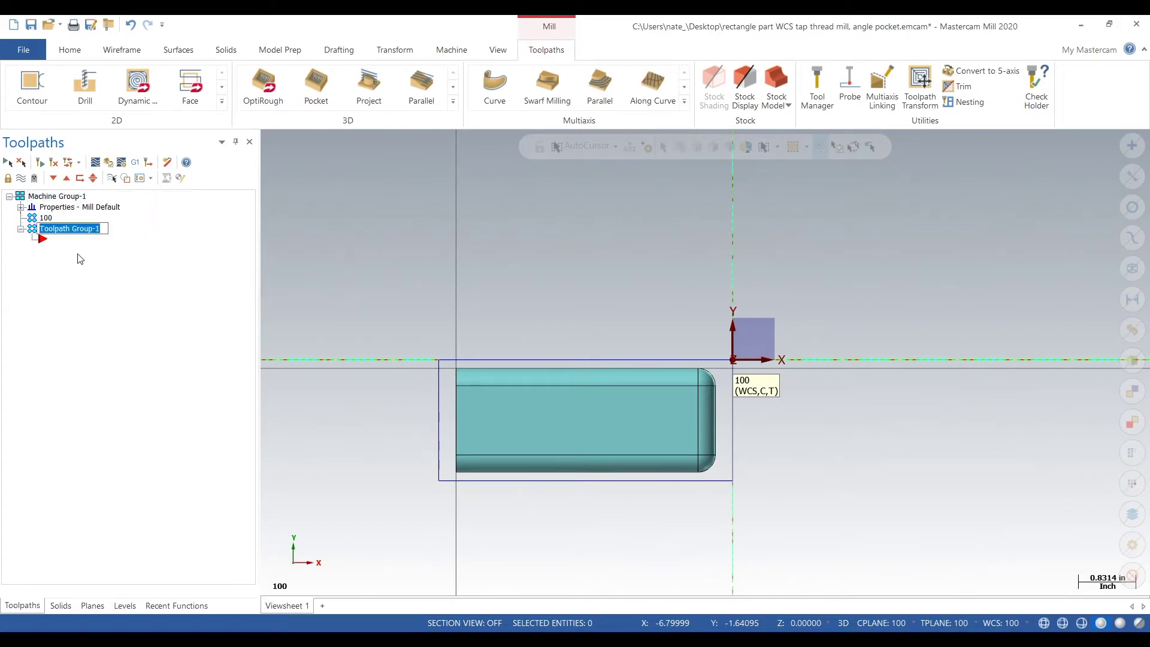
pyautogui.write('200')
pyautogui.press('Return')
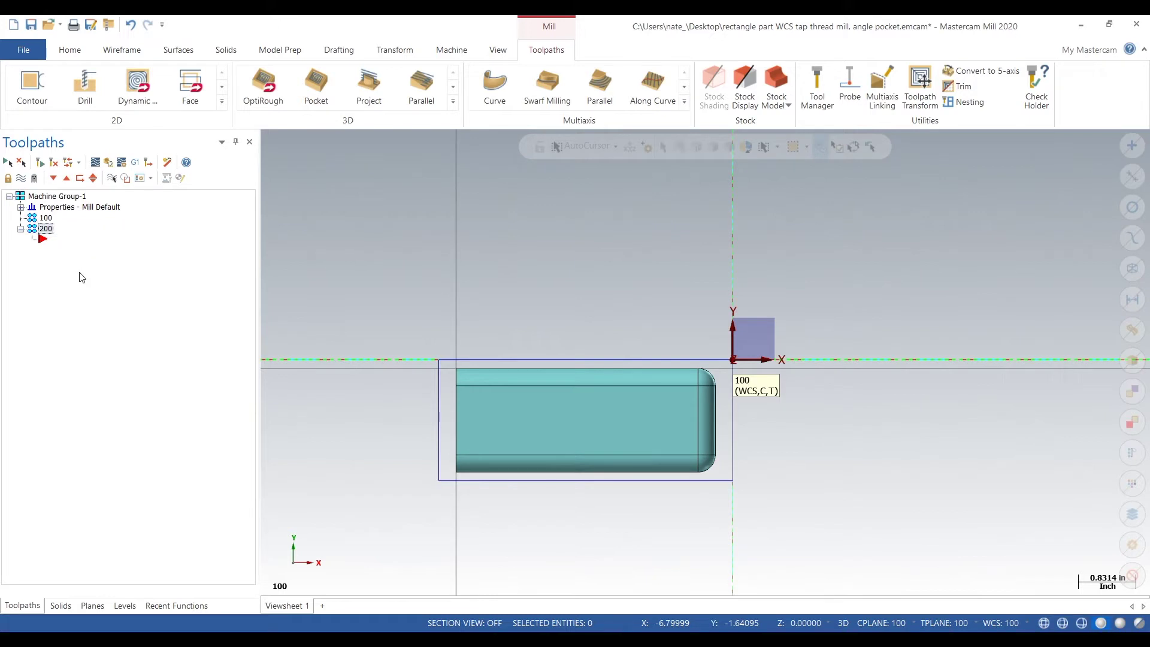
# Duplicate plane 100 and name the copy 200
pyautogui.click(93, 605)
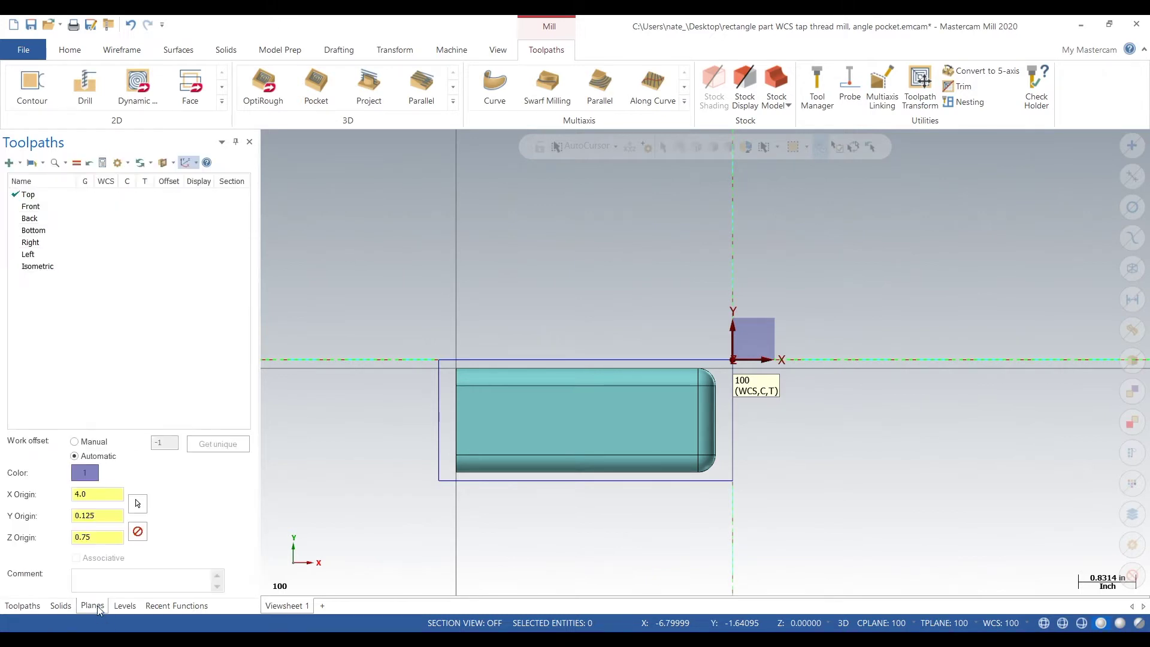
pyautogui.rightClick(58, 302)
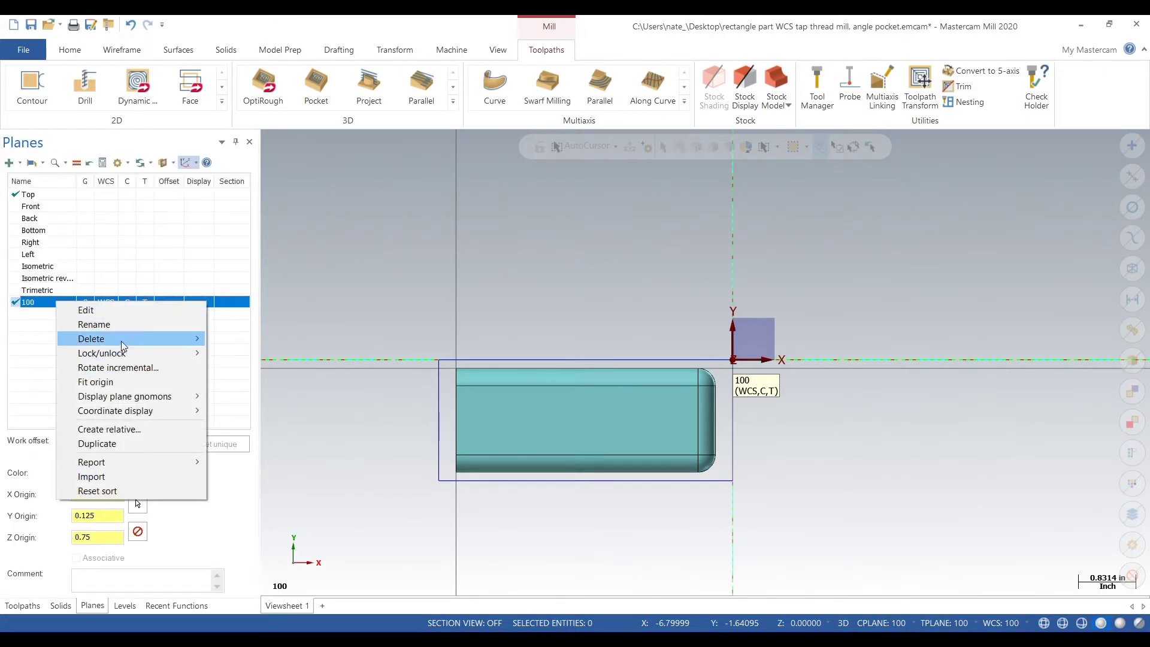
pyautogui.click(131, 443)
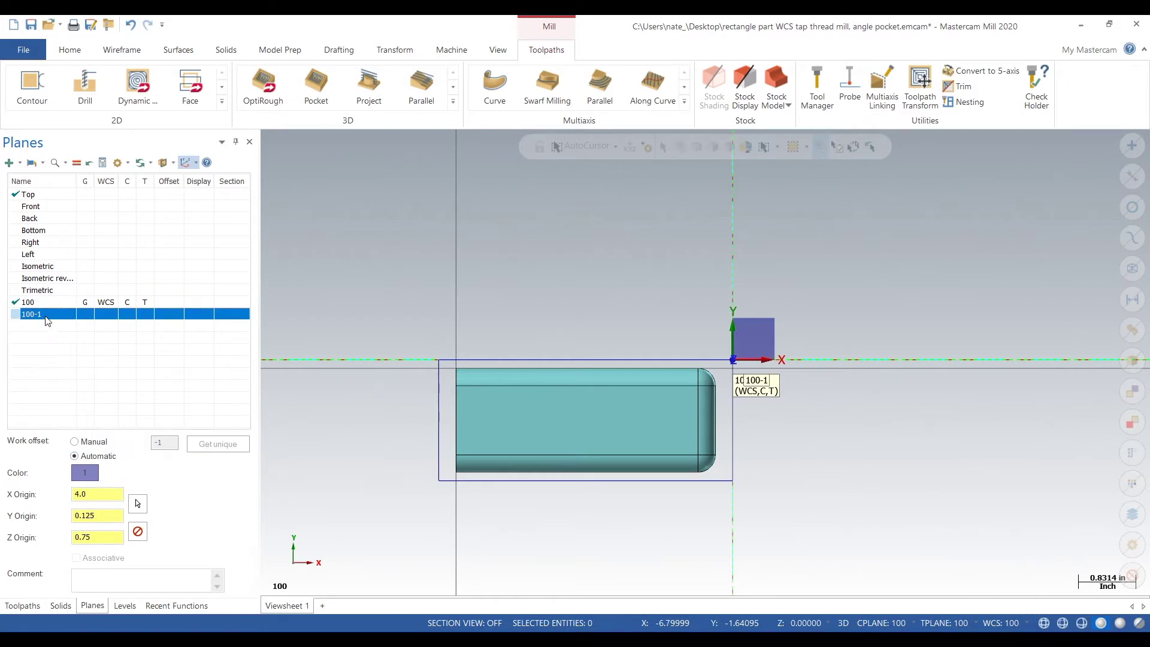
pyautogui.click(45, 315)
pyautogui.write('200')
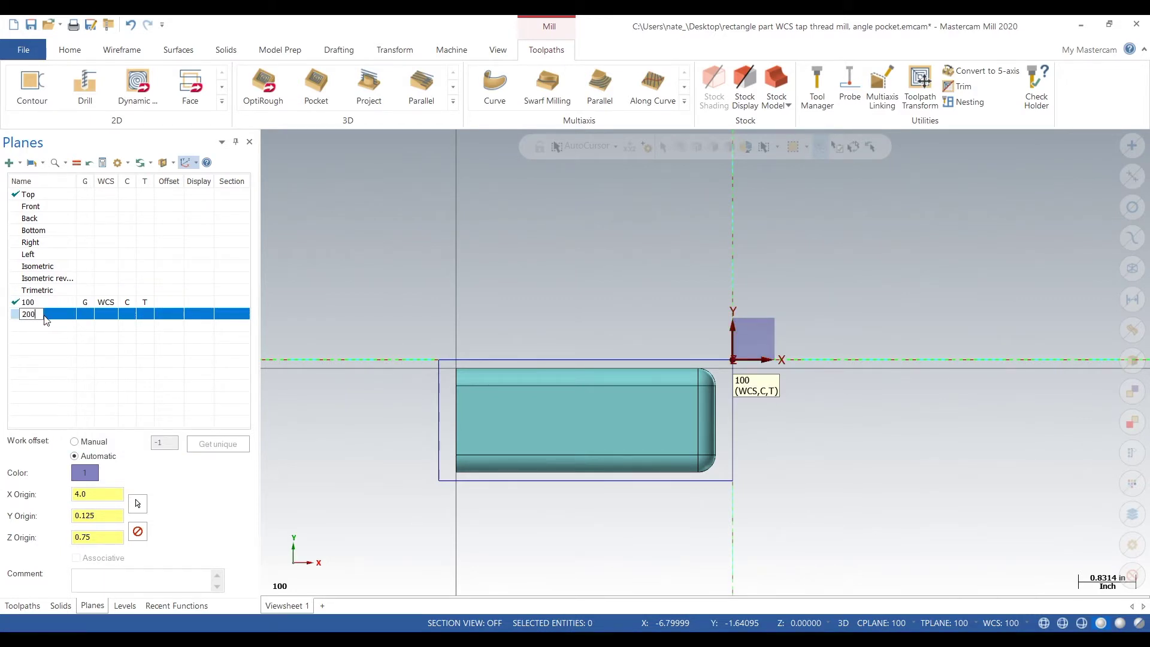
pyautogui.press('Return')
# Edit plane 200 and move its origin to the edge endpoint by the rounded end at X 3.5, Y 0.0, Z 0.0
pyautogui.click(111, 321)
pyautogui.rightClick(111, 320)
pyautogui.click(129, 325)
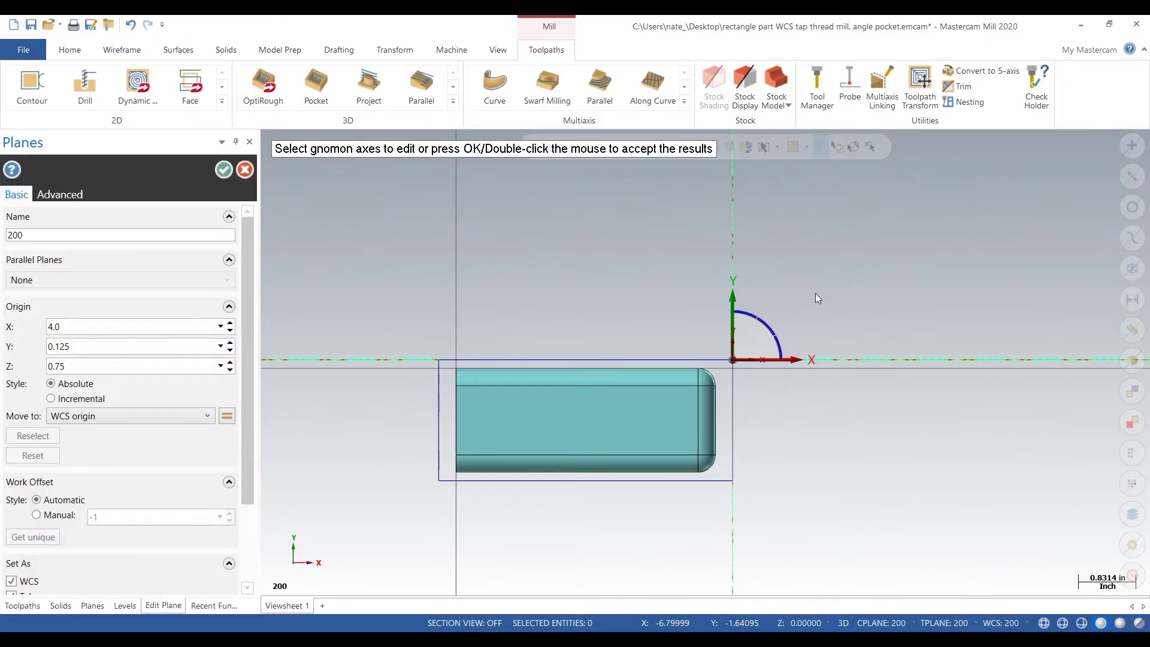
pyautogui.moveTo(823, 378); pyautogui.dragTo(751, 326, button='middle')
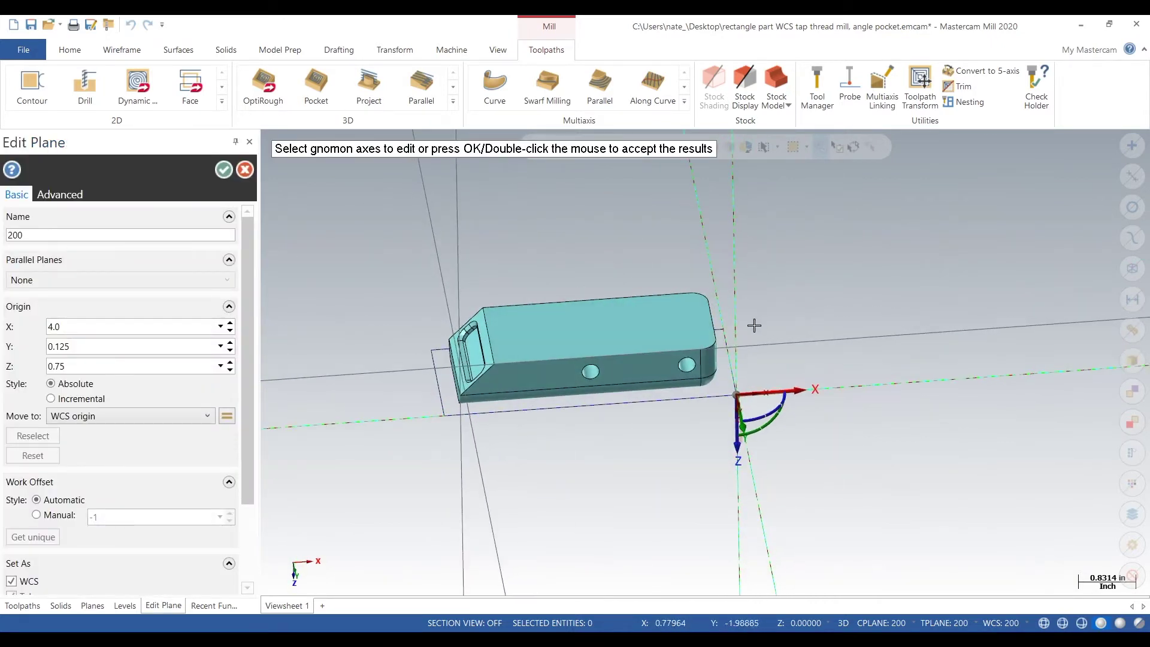
pyautogui.click(736, 394)
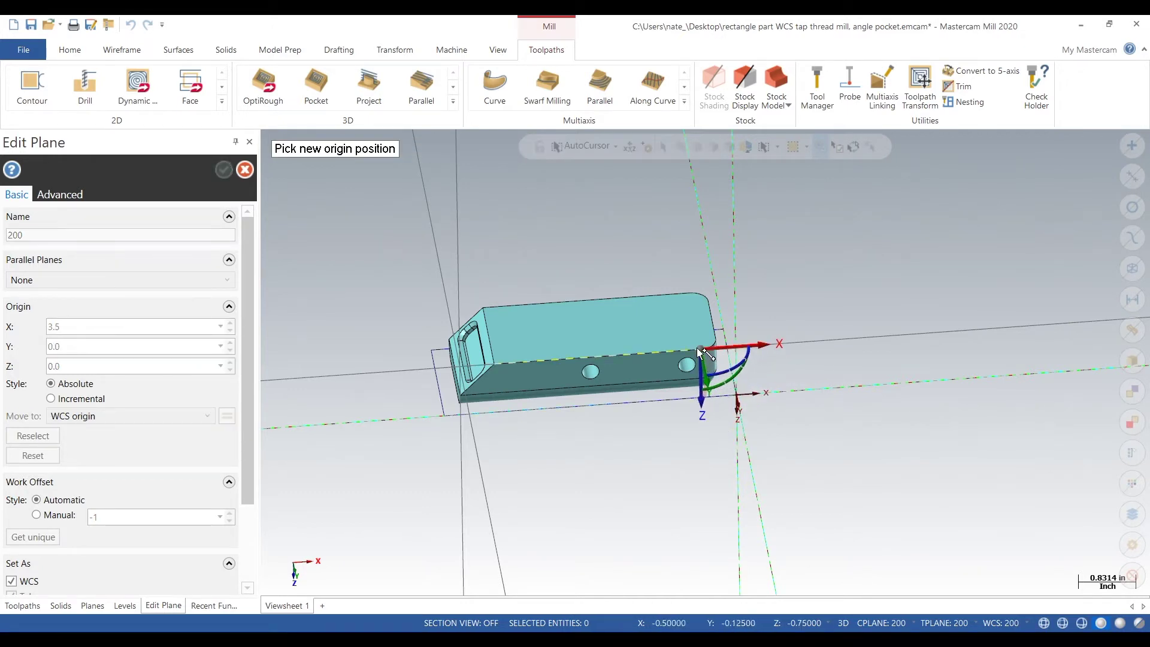
pyautogui.click(701, 351)
# Flip plane 200 about its X axis so Z points out of the large flat face, and orient the view to it
pyautogui.scroll(5, 688, 329)
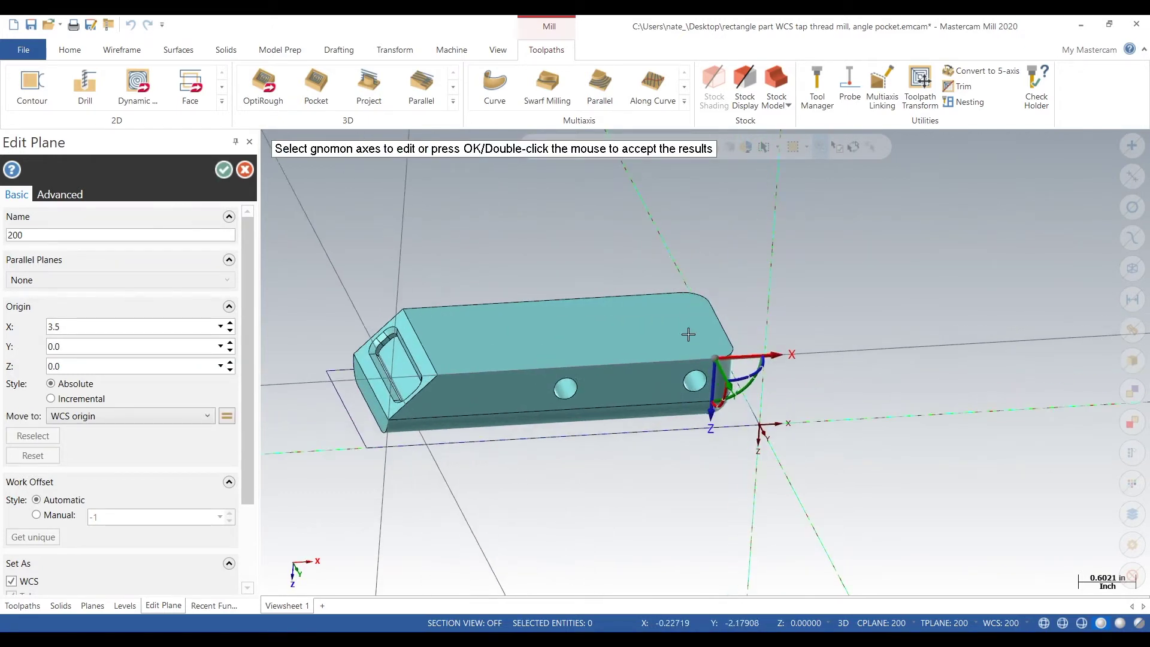
pyautogui.moveTo(813, 436); pyautogui.dragTo(803, 361, button='middle')
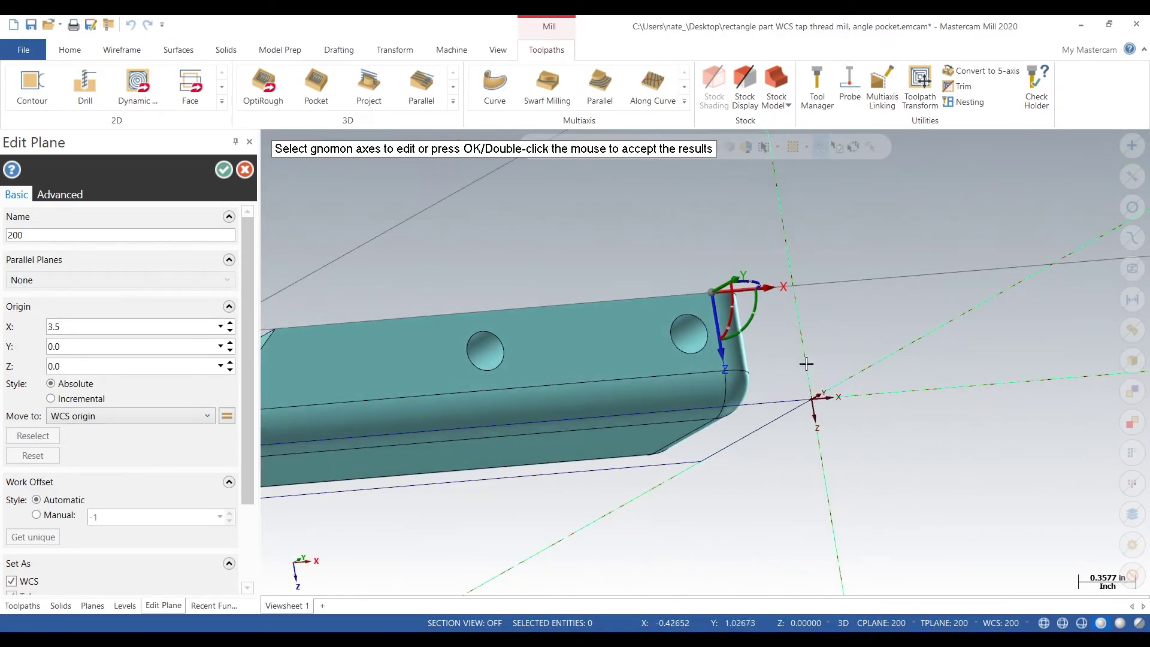
pyautogui.click(731, 317)
pyautogui.moveTo(734, 323); pyautogui.dragTo(716, 293, button='middle')
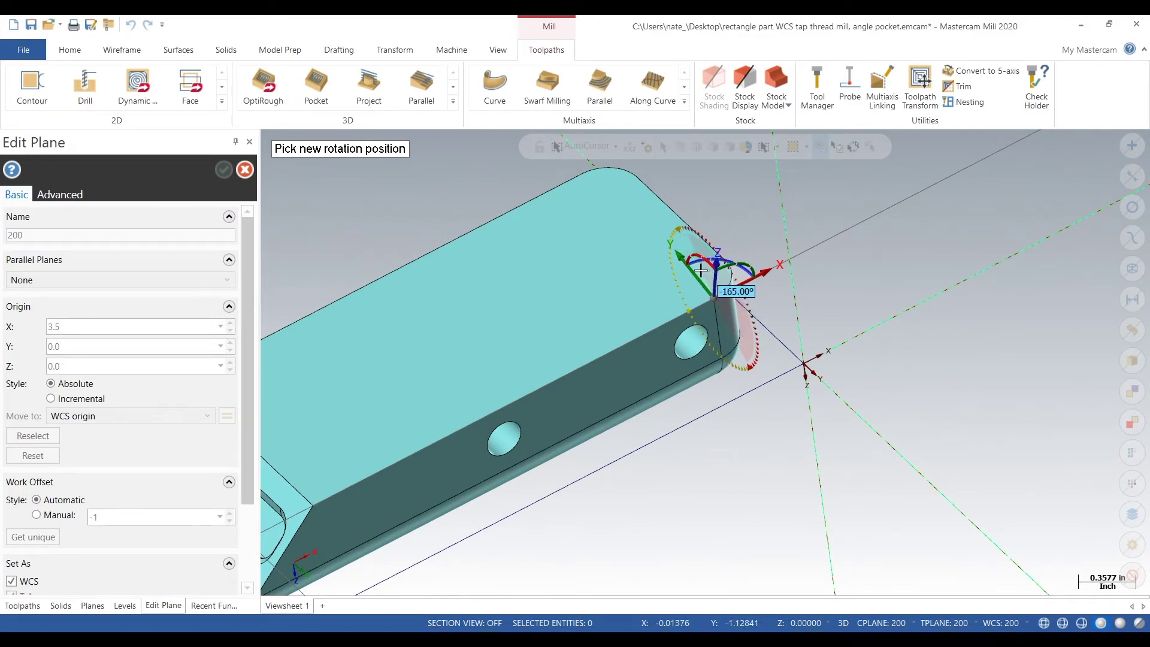
pyautogui.click(698, 270)
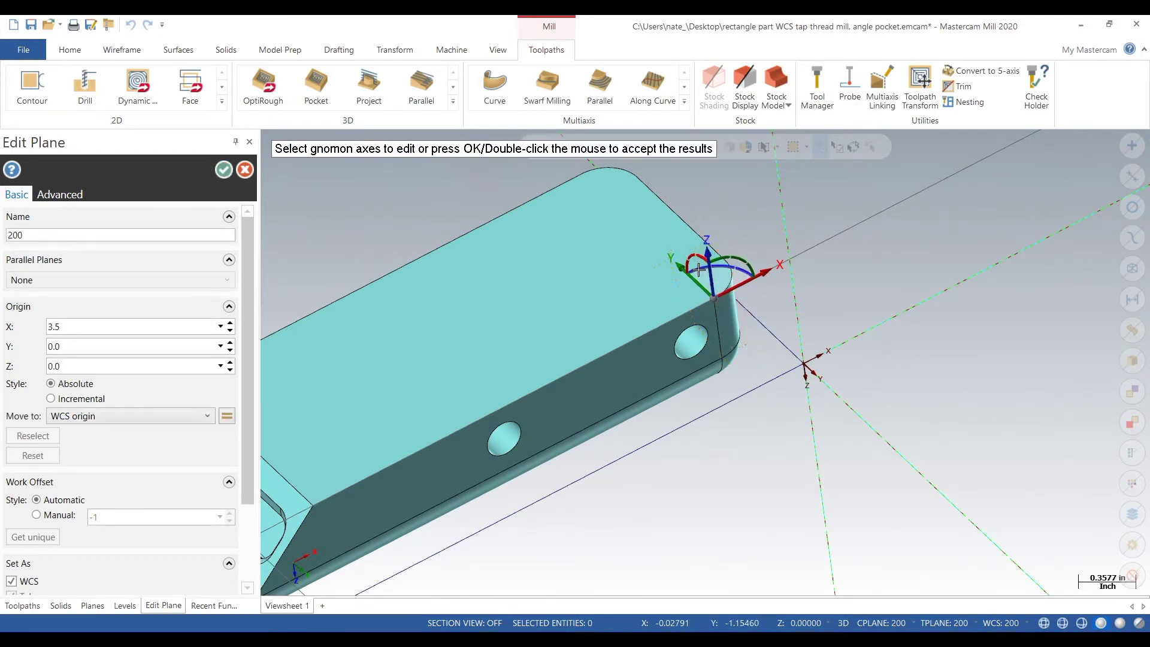
pyautogui.click(223, 170)
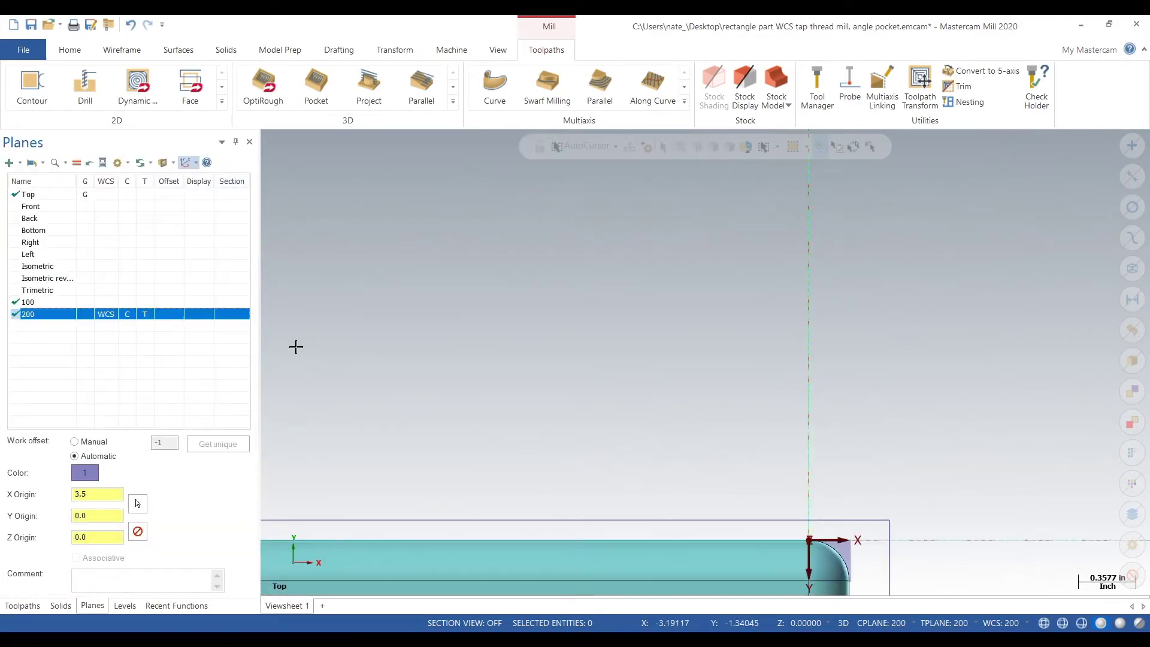
pyautogui.click(85, 314)
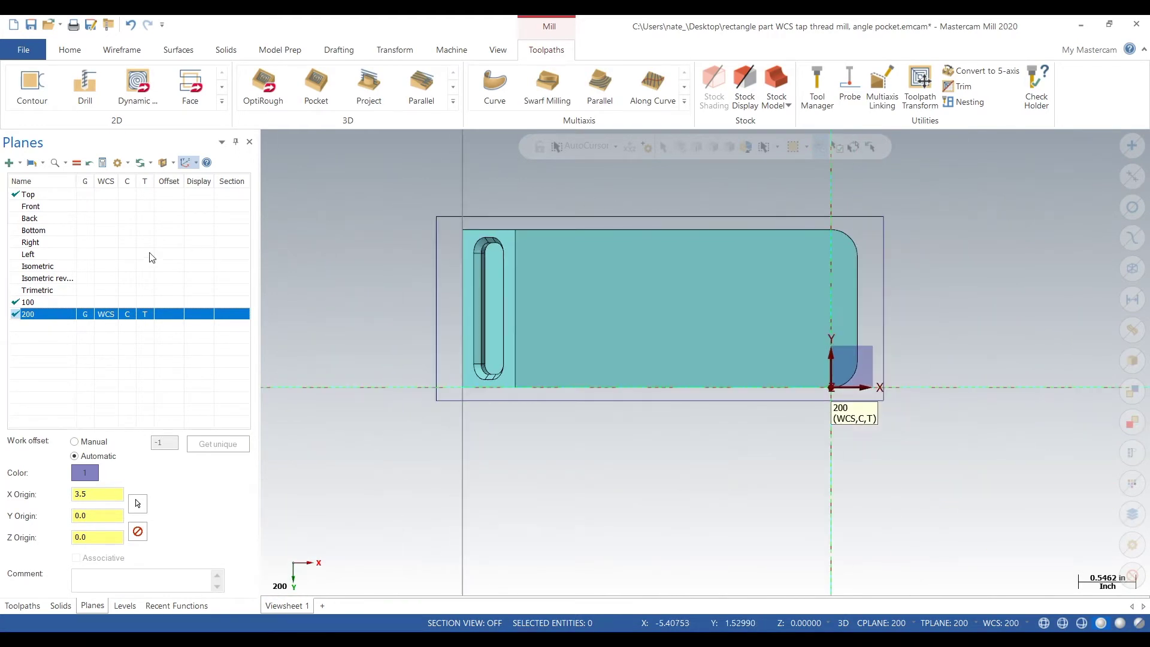
# Make level 1 (solid) the active level and hide level 4 (stock)
pyautogui.click(124, 606)
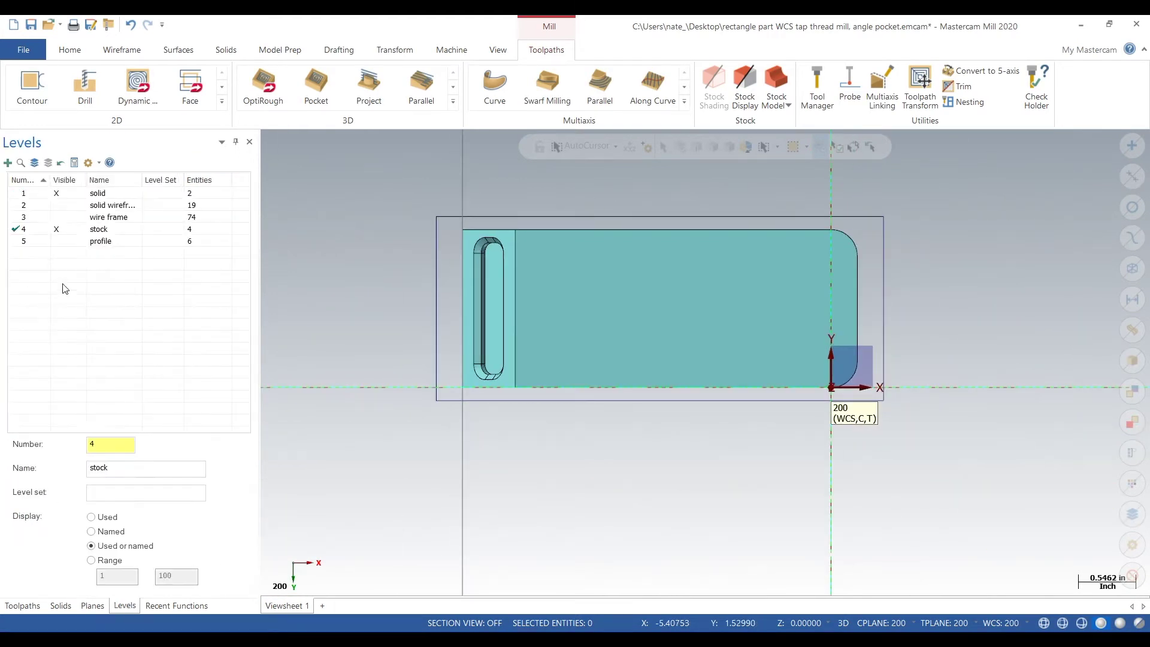
pyautogui.click(43, 194)
pyautogui.click(70, 230)
pyautogui.moveTo(569, 478); pyautogui.dragTo(544, 446, button='middle')
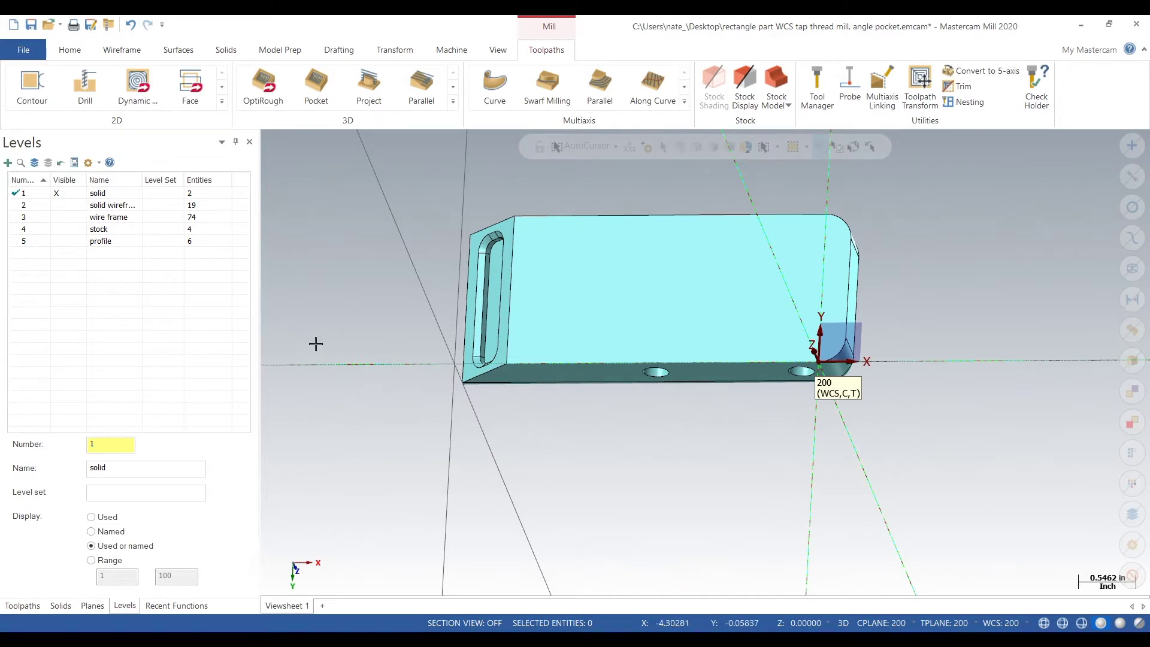
# Show level 4 (stock) and create level 6 as the active level, named stock op 200
pyautogui.click(65, 233)
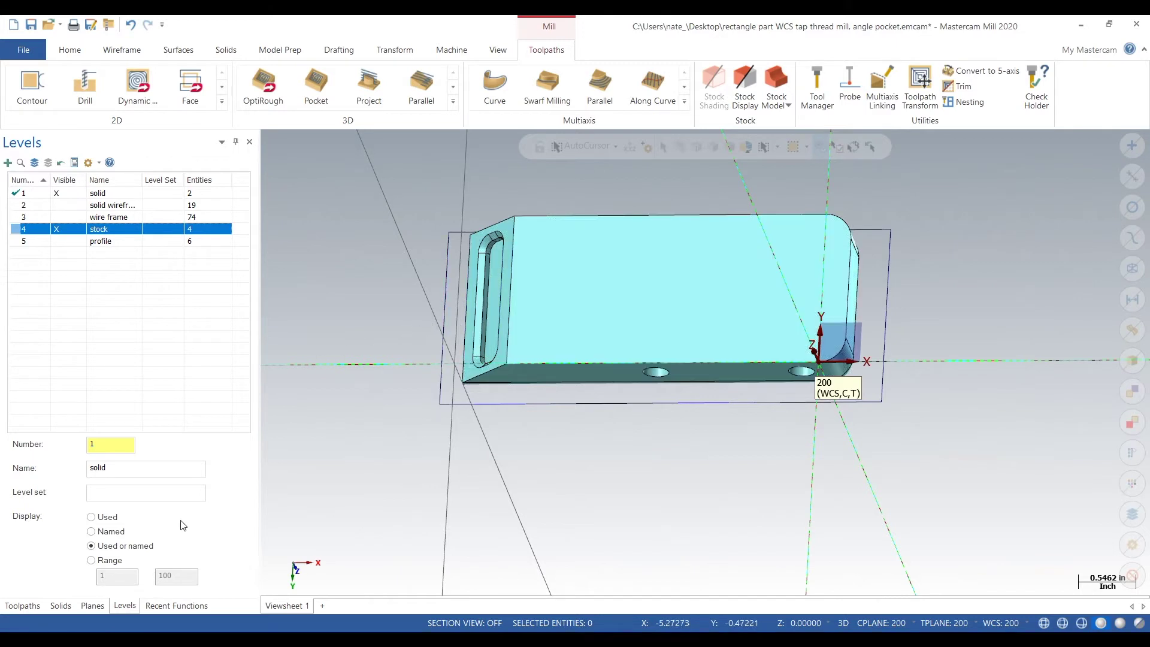
pyautogui.click(121, 446)
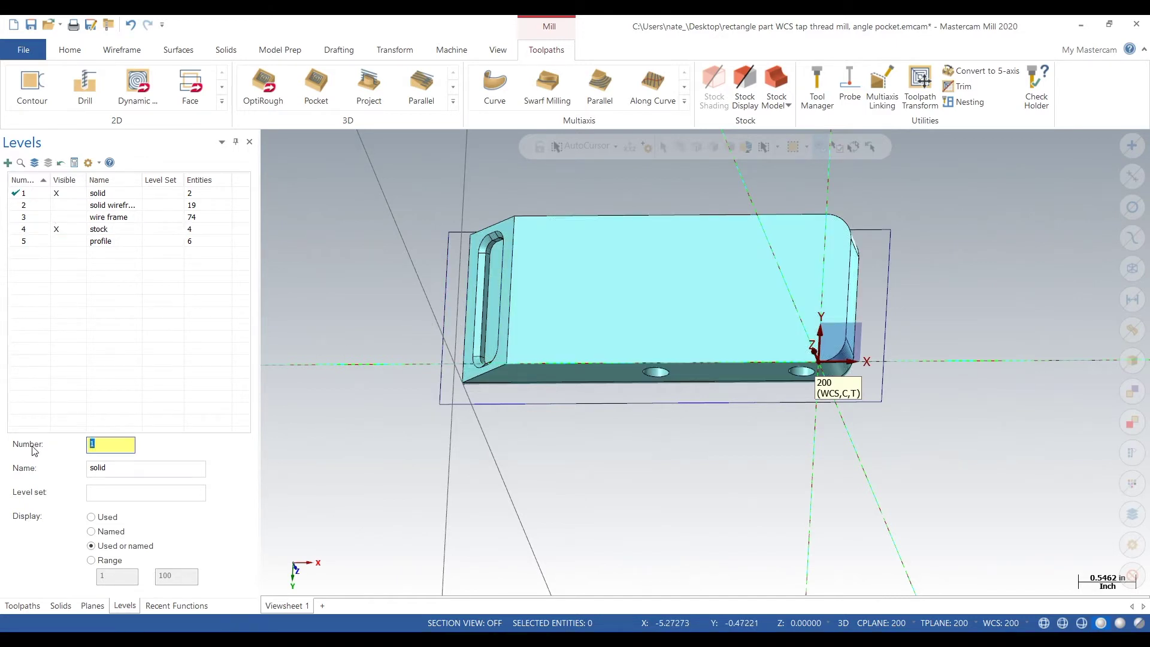
pyautogui.press('Return')
pyautogui.write('stock op 200')
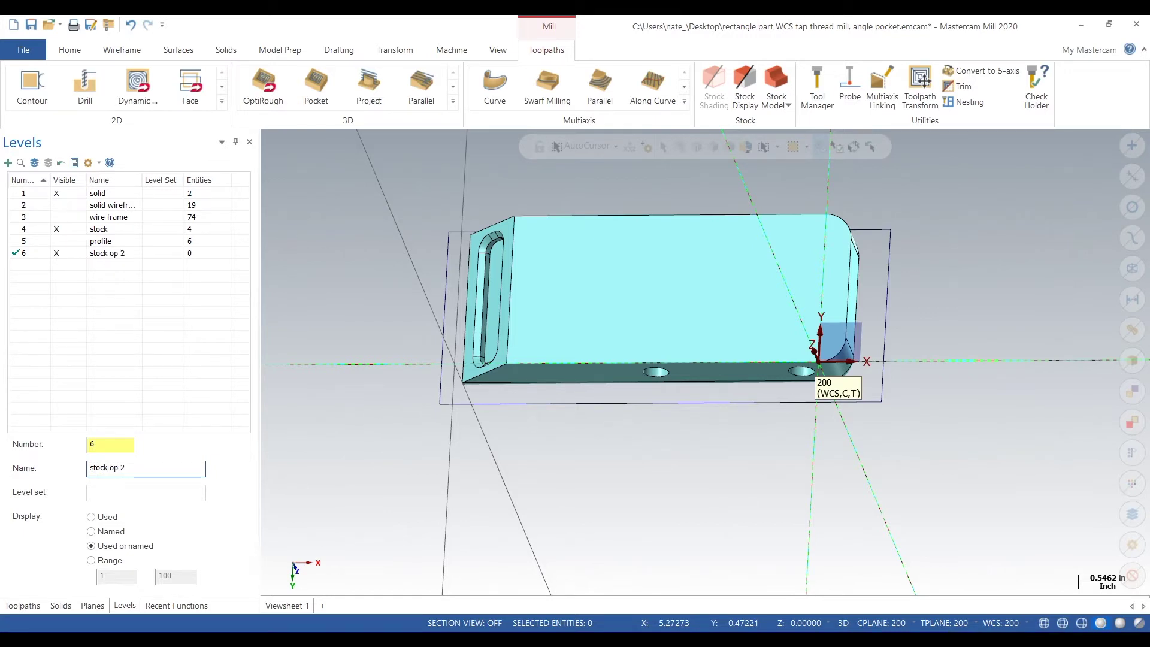
pyautogui.click(445, 319)
pyautogui.click(460, 230)
pyautogui.click(485, 403)
pyautogui.click(893, 290)
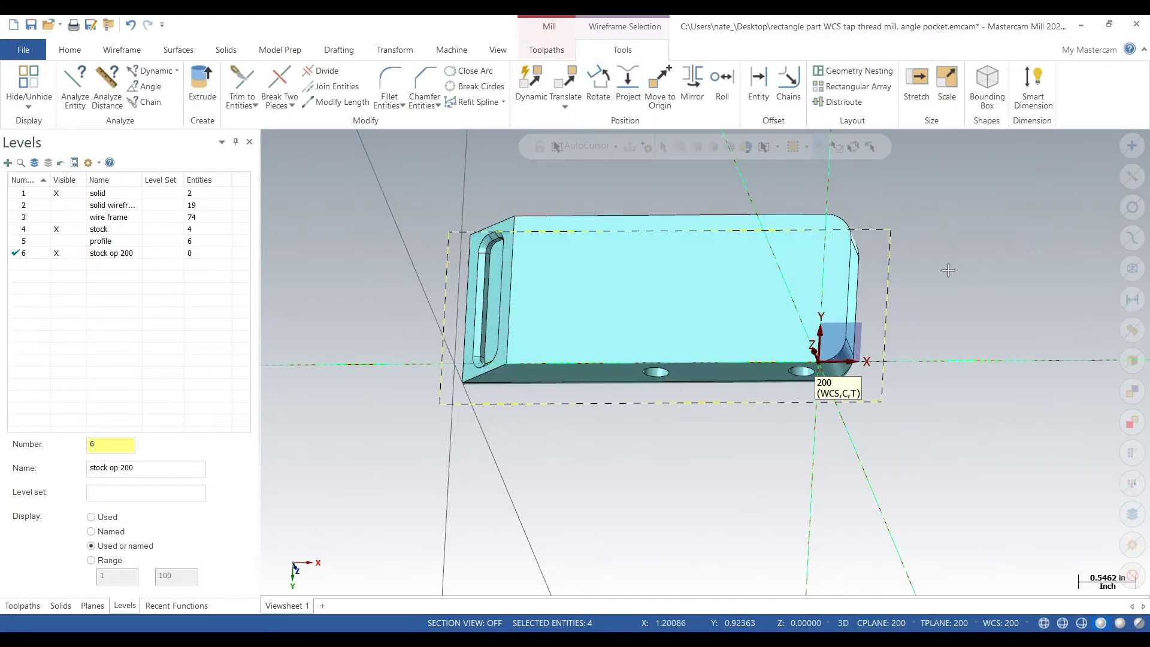
pyautogui.rightClick(927, 279)
pyautogui.click(1044, 252)
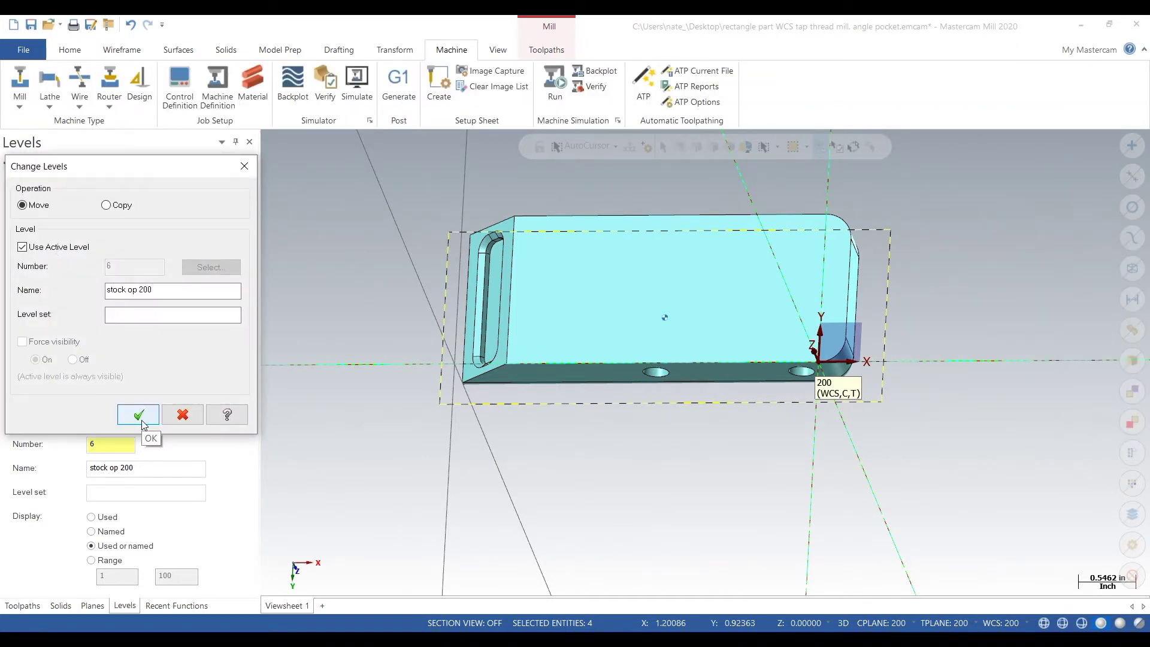
pyautogui.click(242, 165)
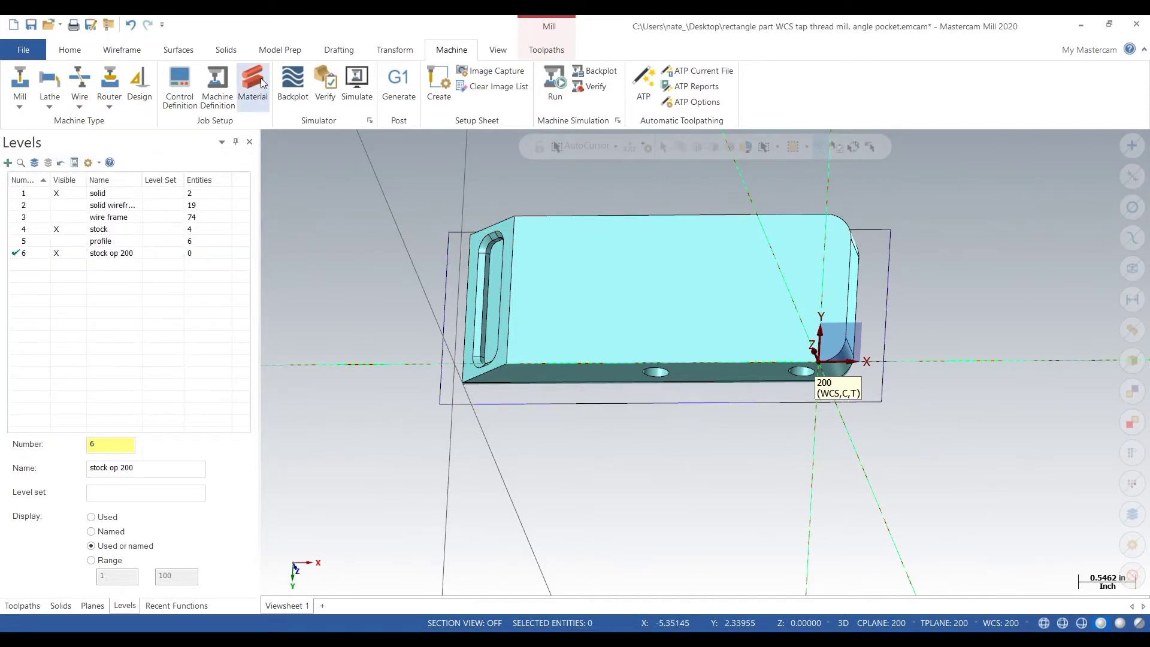
# Copy the four lines of the stock rectangle 0.75 along Z with Translate
pyautogui.click(390, 52)
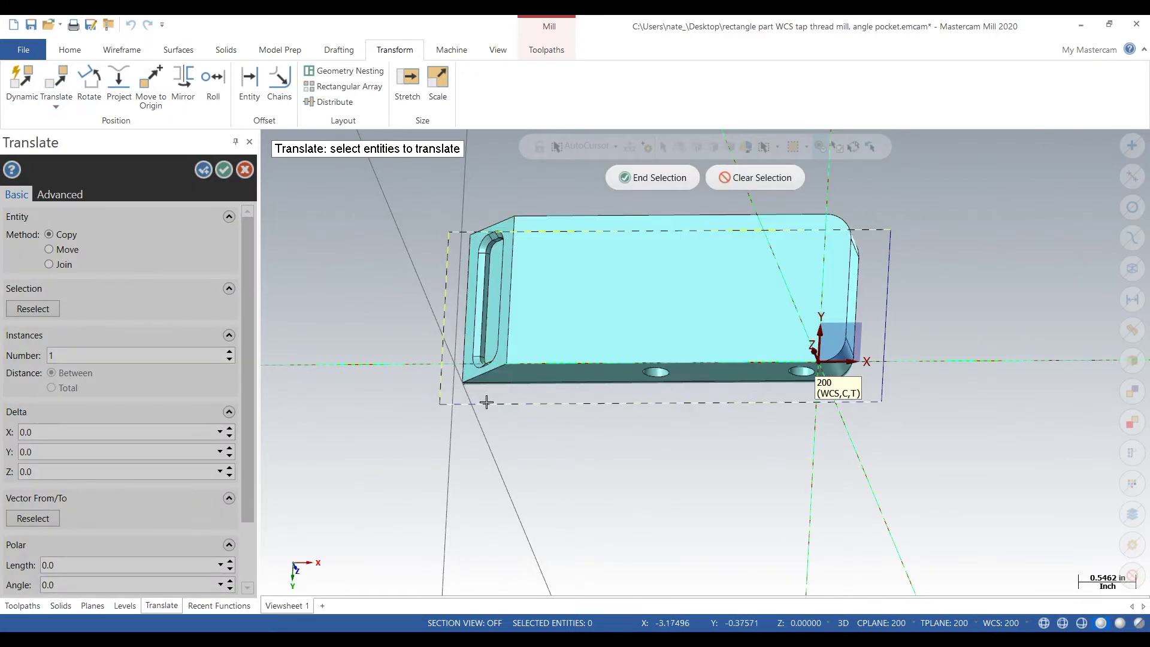
pyautogui.click(675, 188)
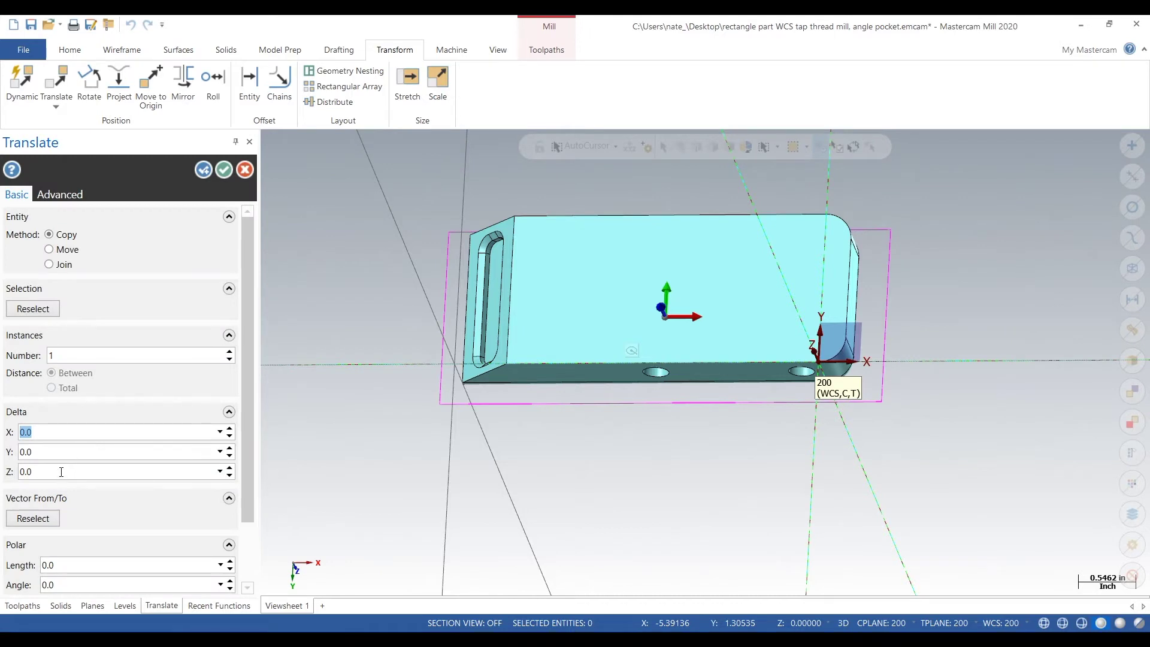
pyautogui.click(68, 49)
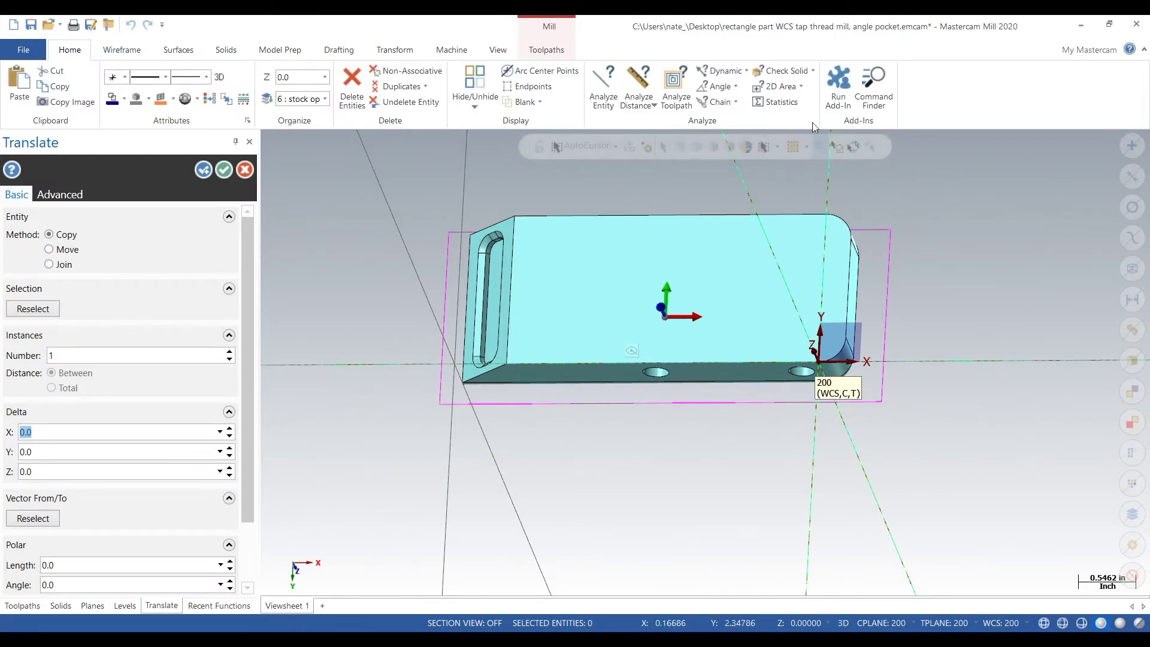
pyautogui.moveTo(567, 418); pyautogui.dragTo(565, 257, button='middle')
pyautogui.click(557, 280)
pyautogui.click(556, 277)
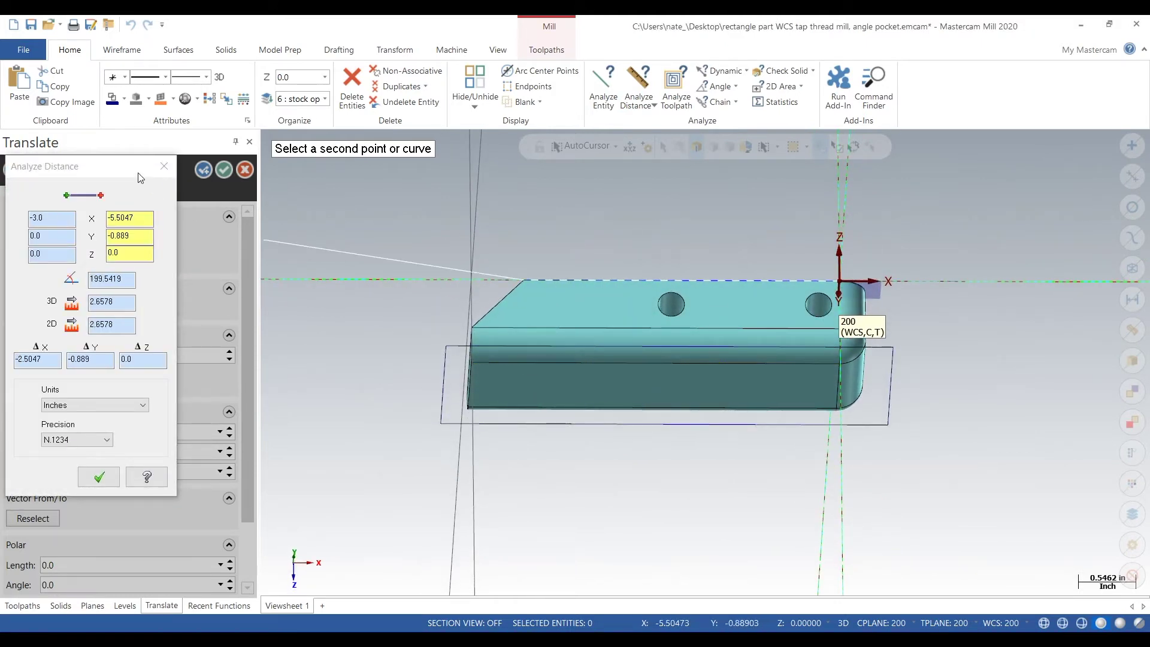
pyautogui.click(163, 166)
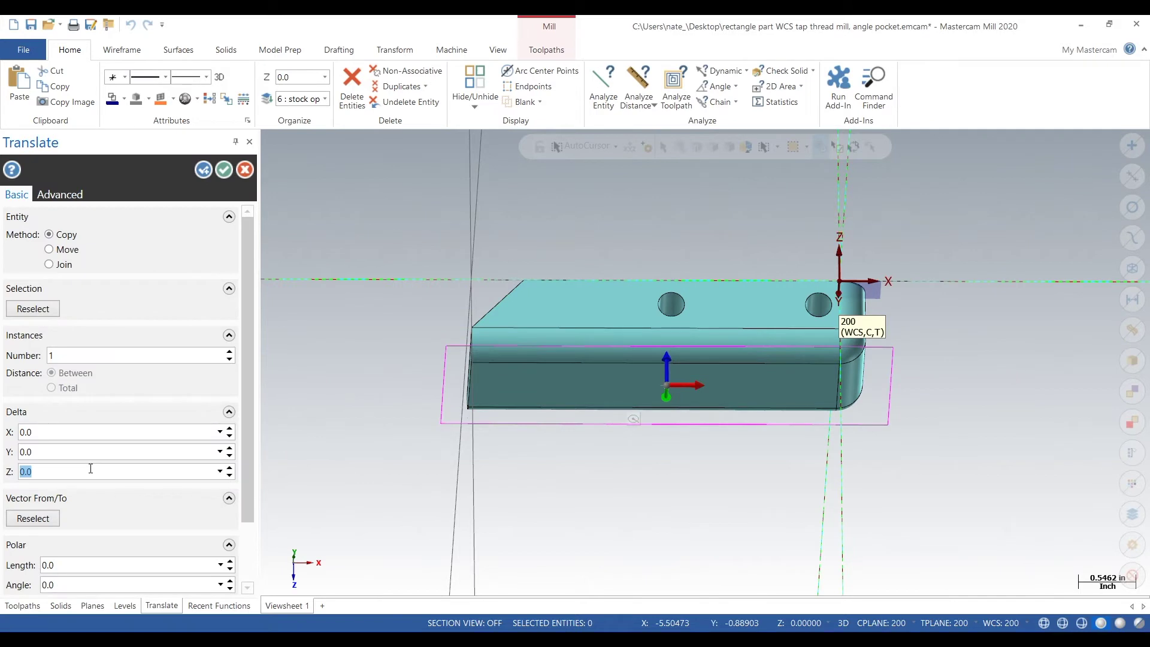
pyautogui.press('Tab')
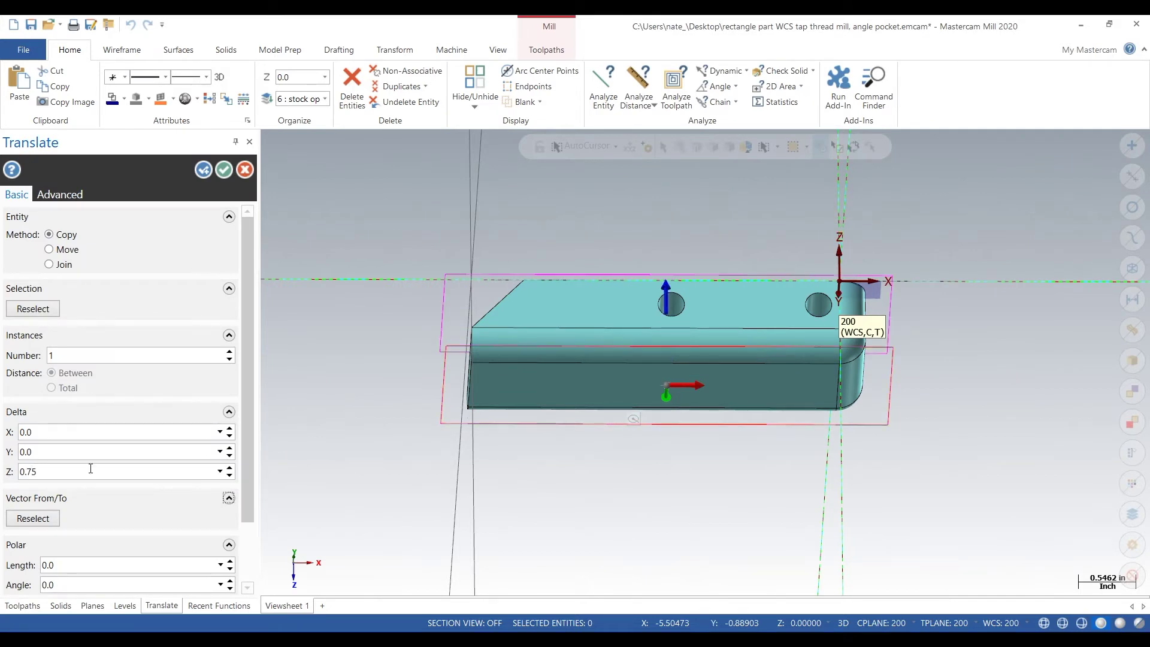
pyautogui.click(224, 170)
# Move the four lines of the upper stock rectangle to level 6 (stock op 200) and hide level 4 (stock)
pyautogui.click(443, 302)
pyautogui.click(488, 276)
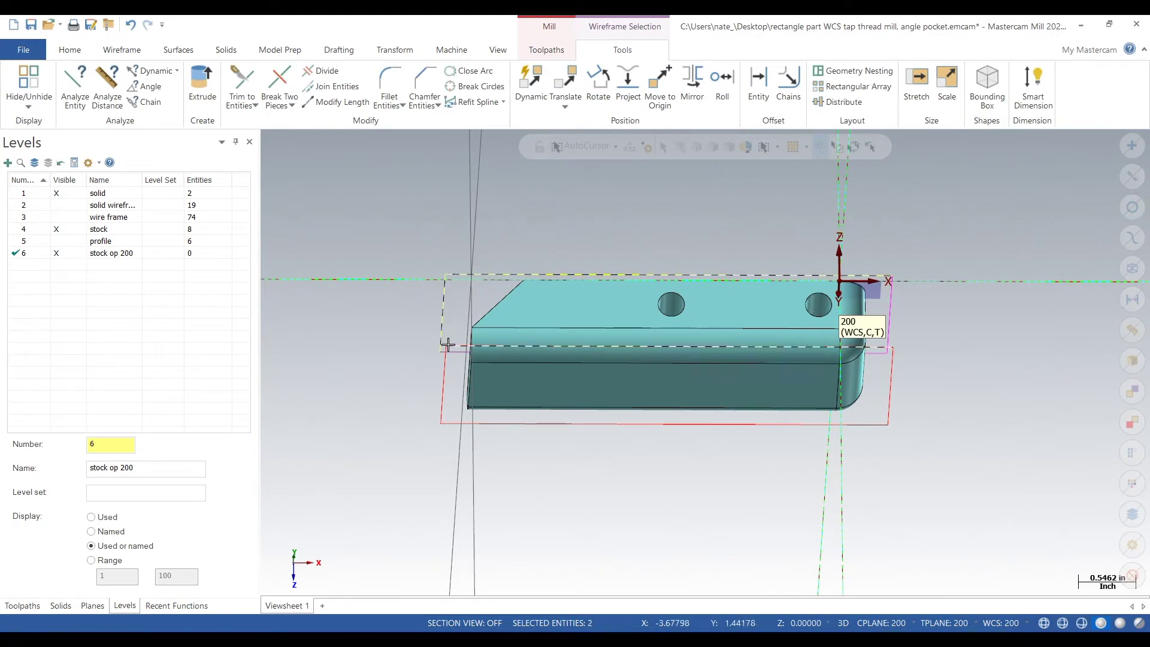
pyautogui.click(545, 348)
pyautogui.click(890, 305)
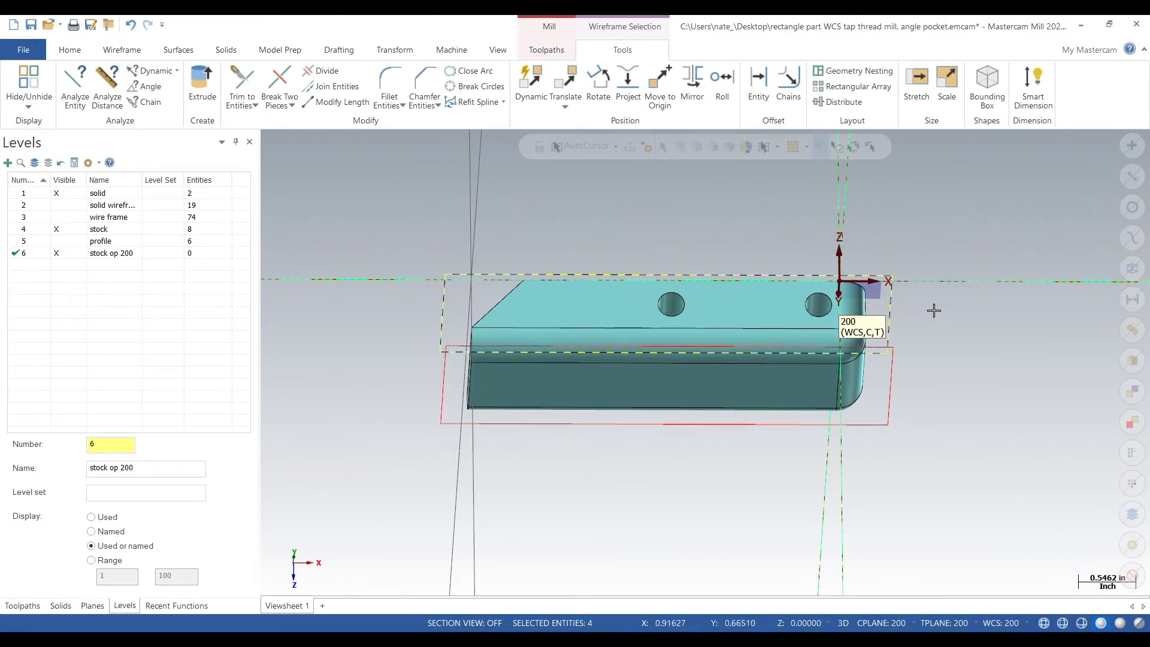
pyautogui.rightClick(934, 310)
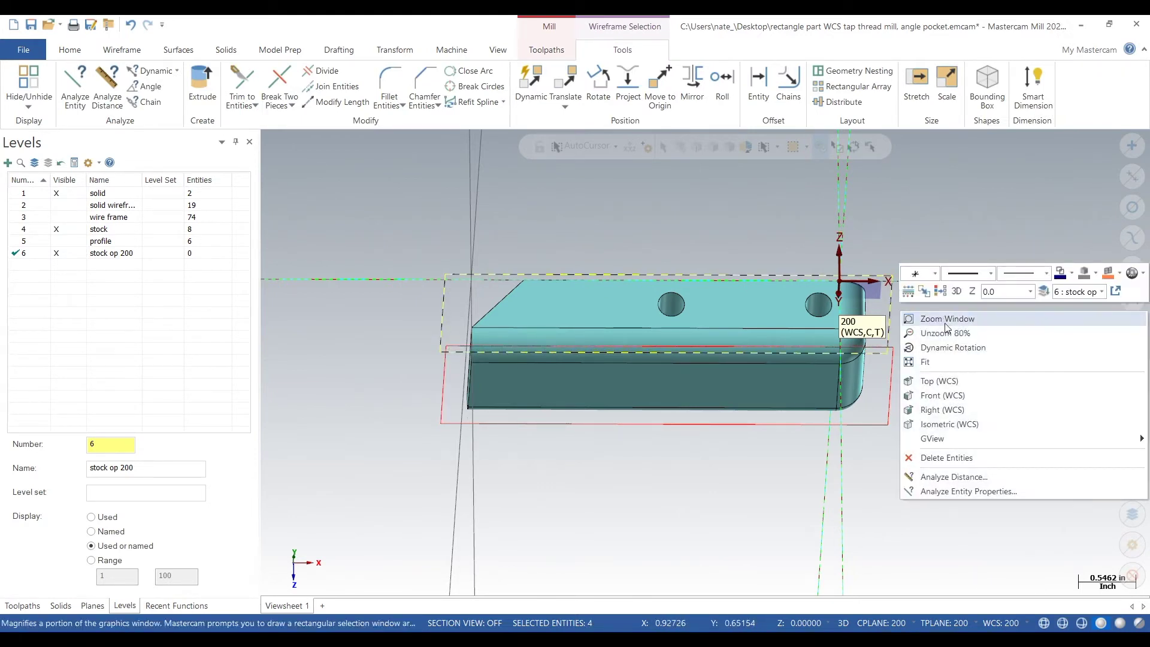
pyautogui.click(1045, 293)
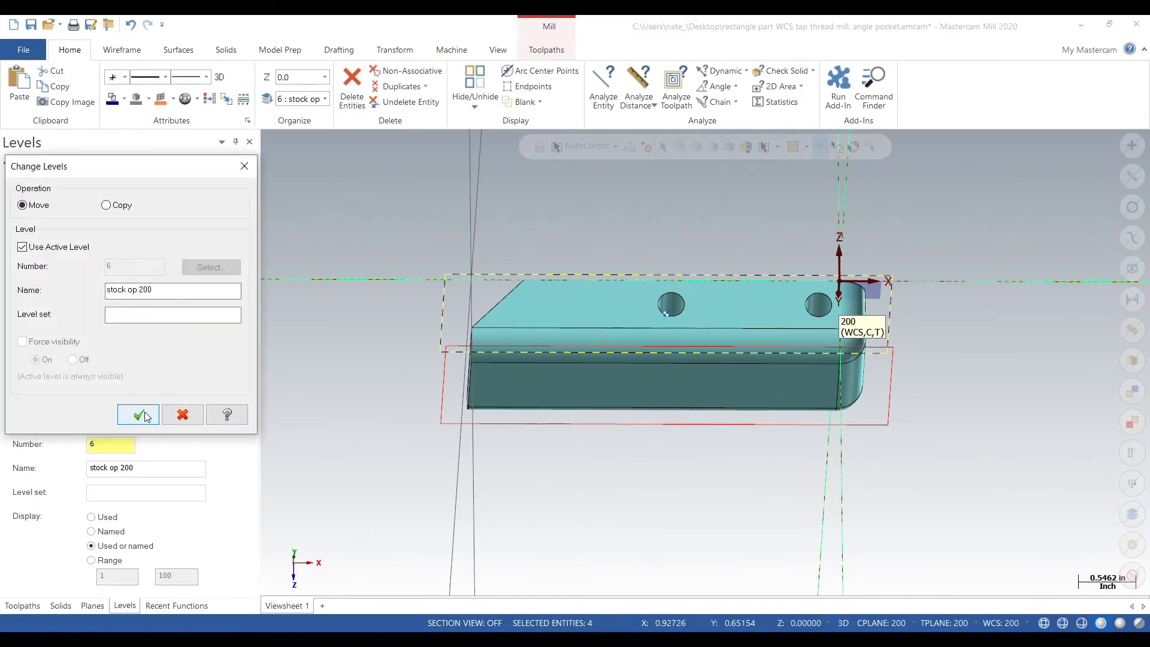
pyautogui.click(139, 414)
pyautogui.click(68, 230)
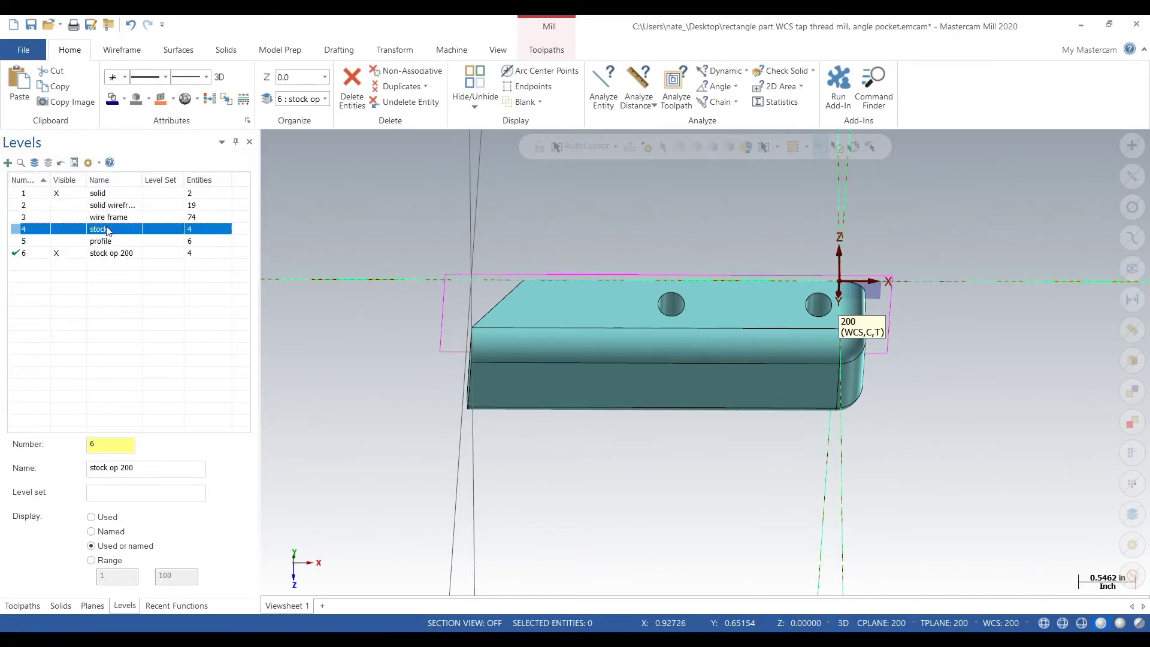
# From the top WCS view, move plane 200's origin to the stock rectangle's upper-right corner at X 4.0, Y -1.625
pyautogui.rightClick(362, 298)
pyautogui.click(395, 370)
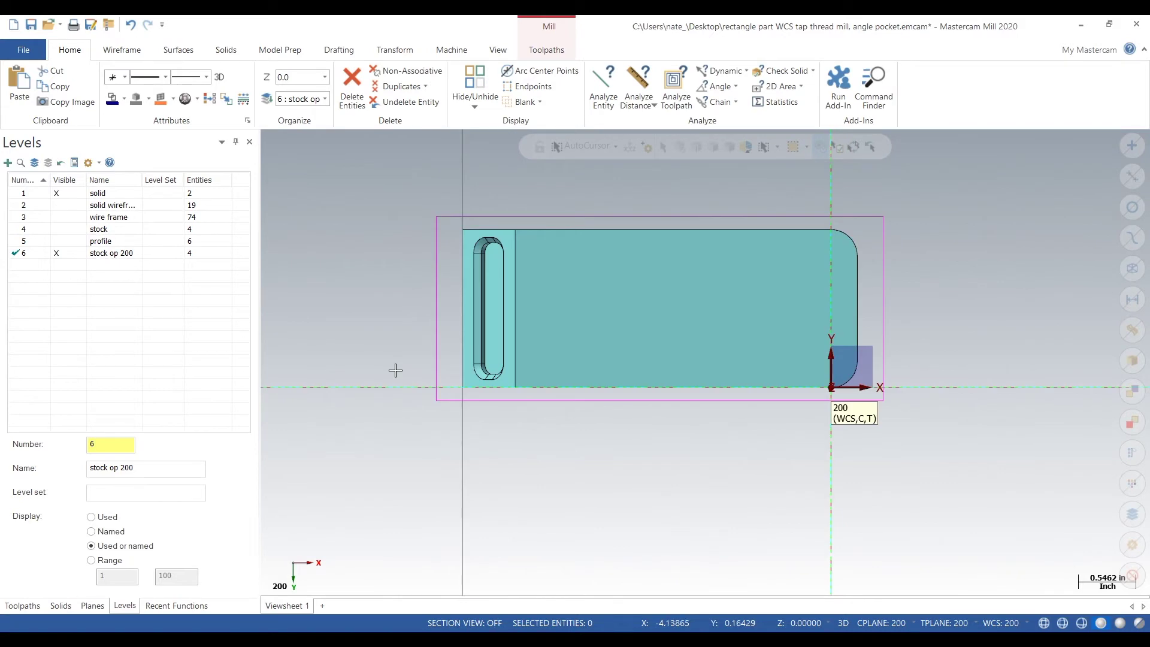
pyautogui.scroll(-1, 395, 364)
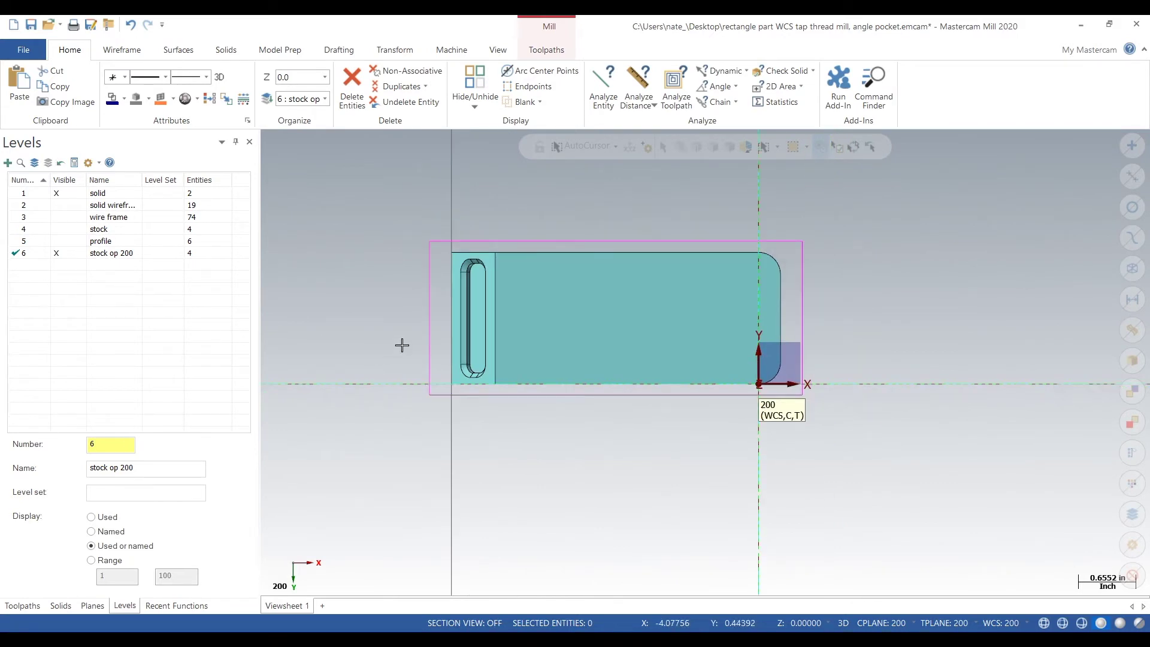
pyautogui.rightClick(391, 330)
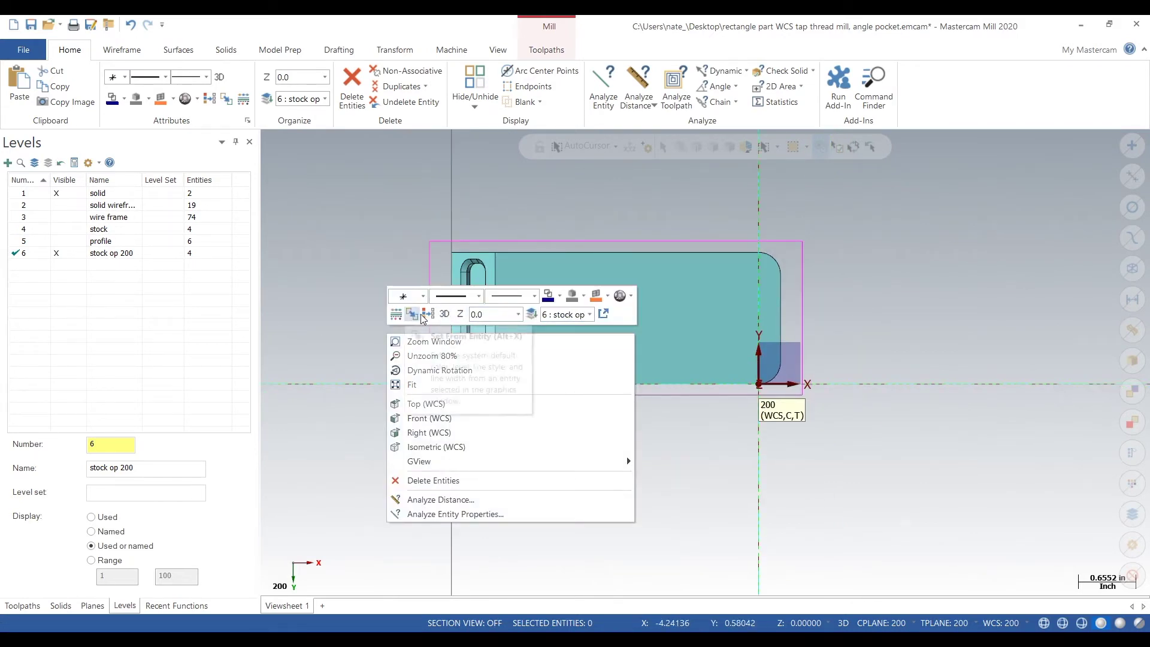
pyautogui.click(93, 606)
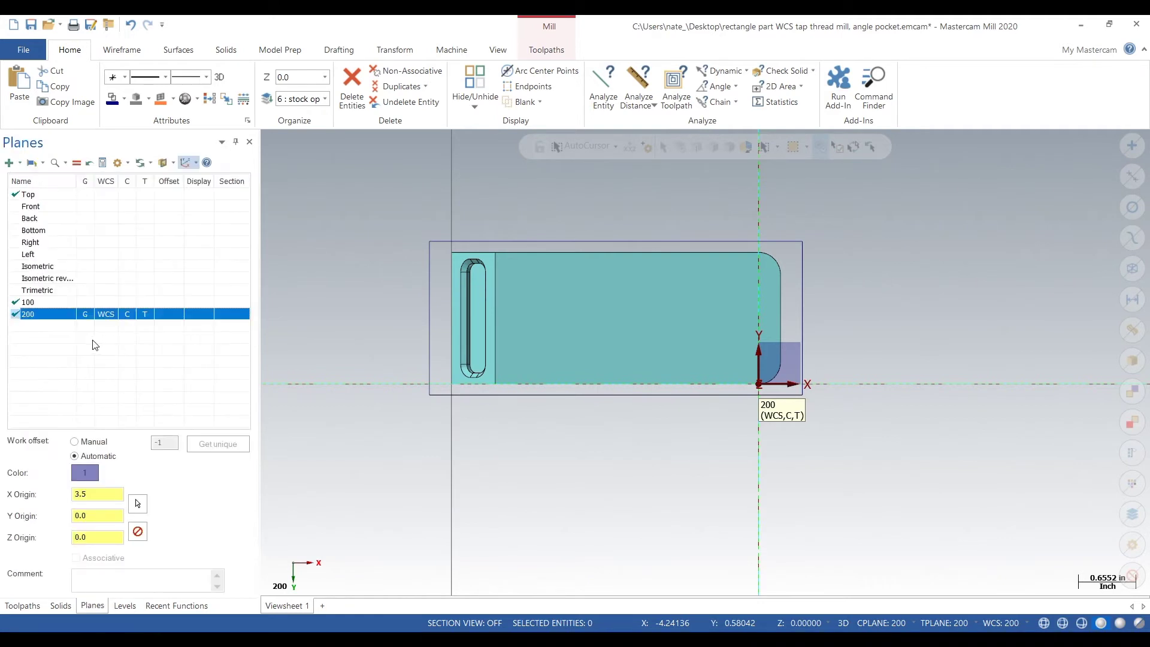
pyautogui.rightClick(64, 318)
pyautogui.click(88, 326)
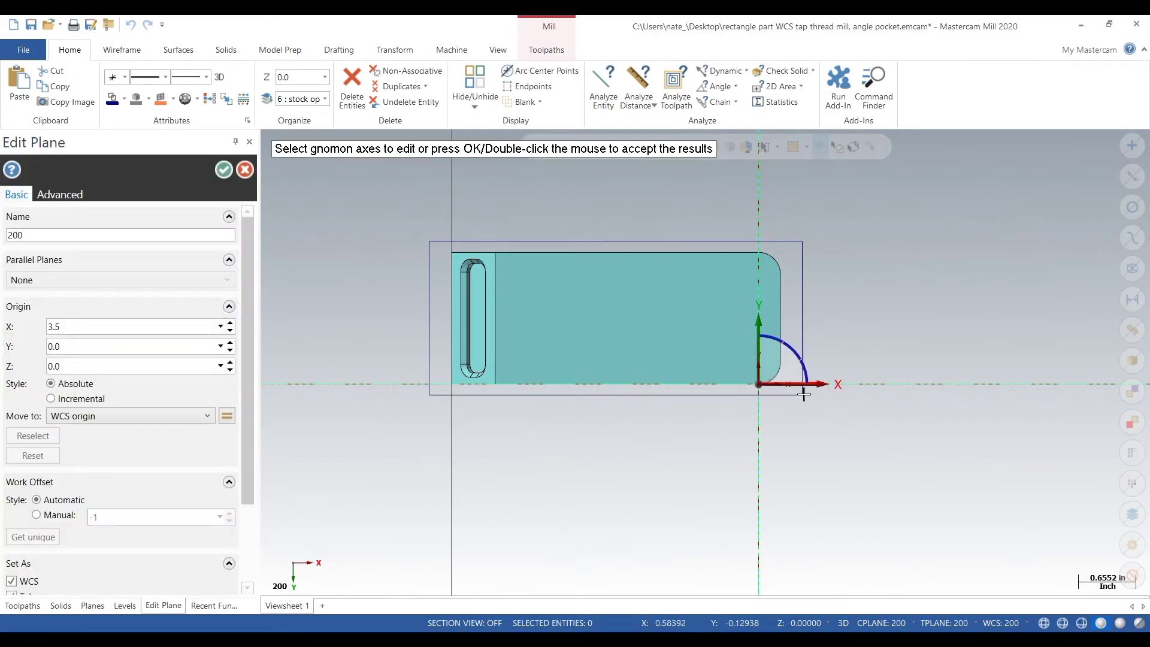
pyautogui.click(758, 384)
pyautogui.click(803, 241)
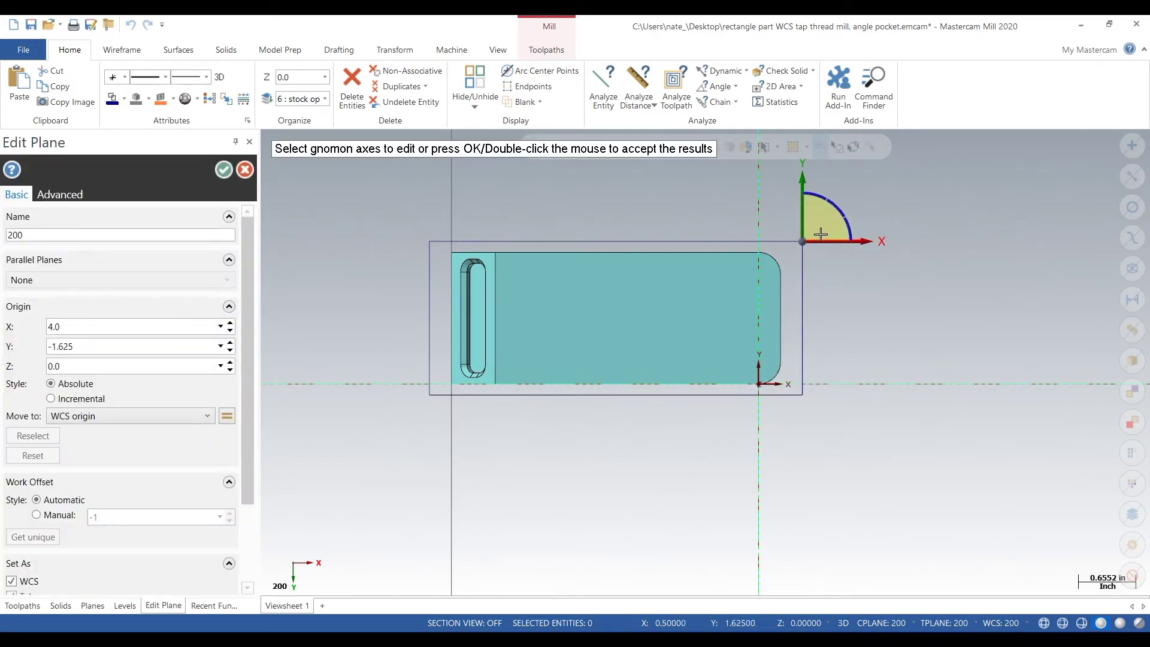
pyautogui.click(224, 170)
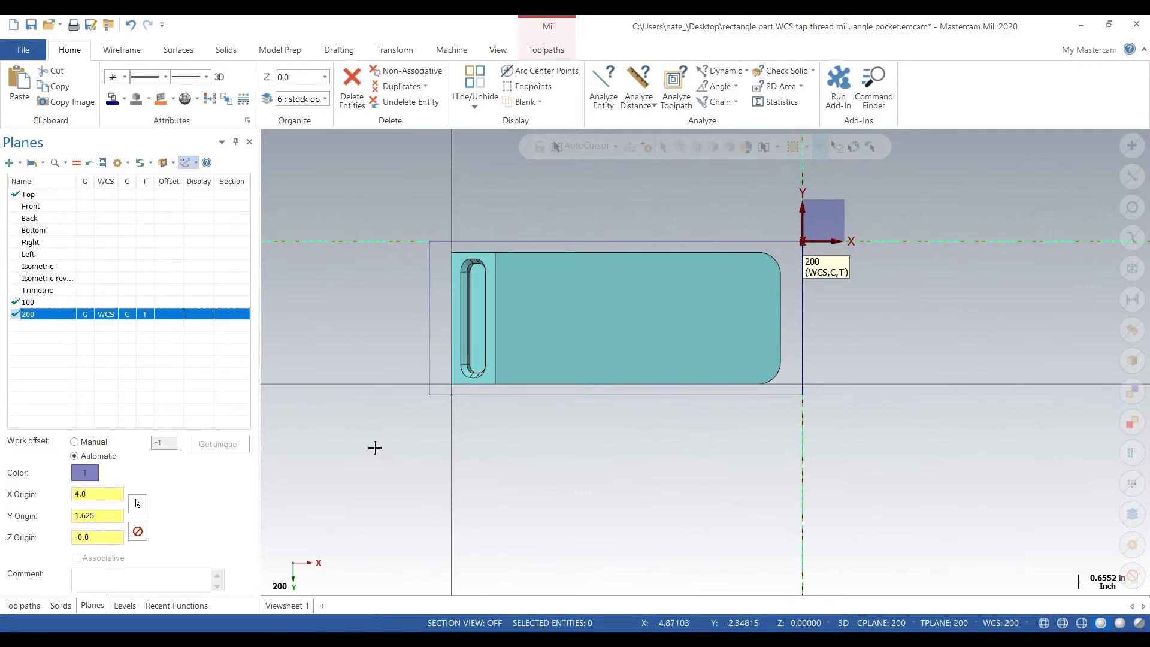
# Rename toolpath group 200 as 200 remove hat and add a new toolpath group named 300
pyautogui.click(126, 606)
pyautogui.click(53, 605)
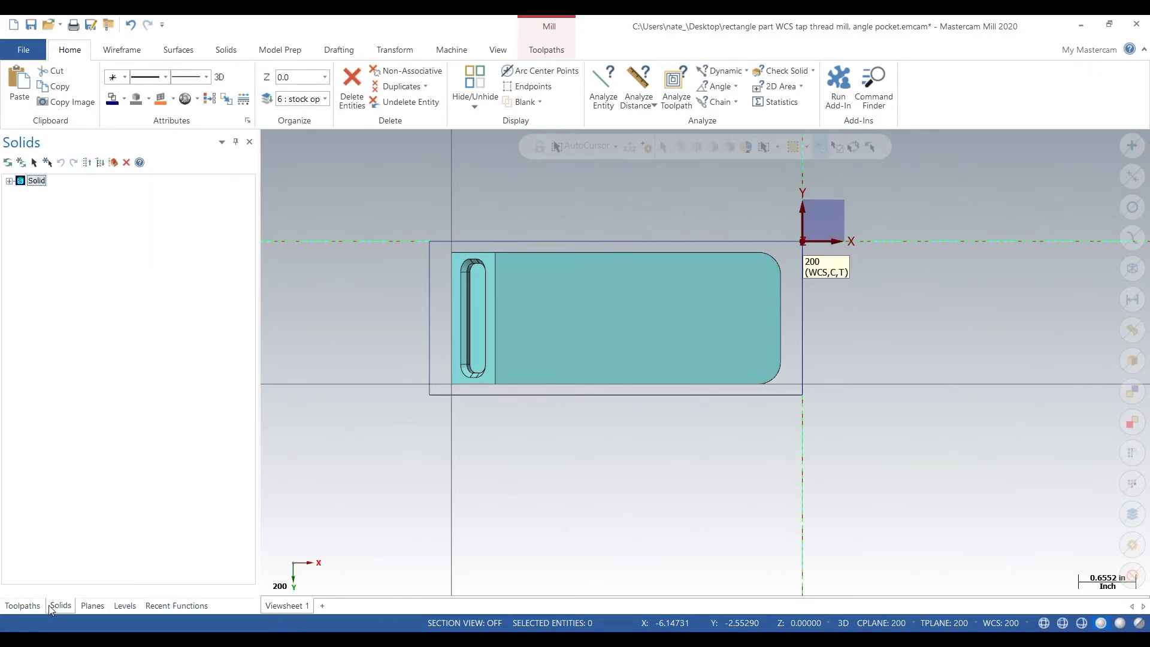
pyautogui.click(39, 605)
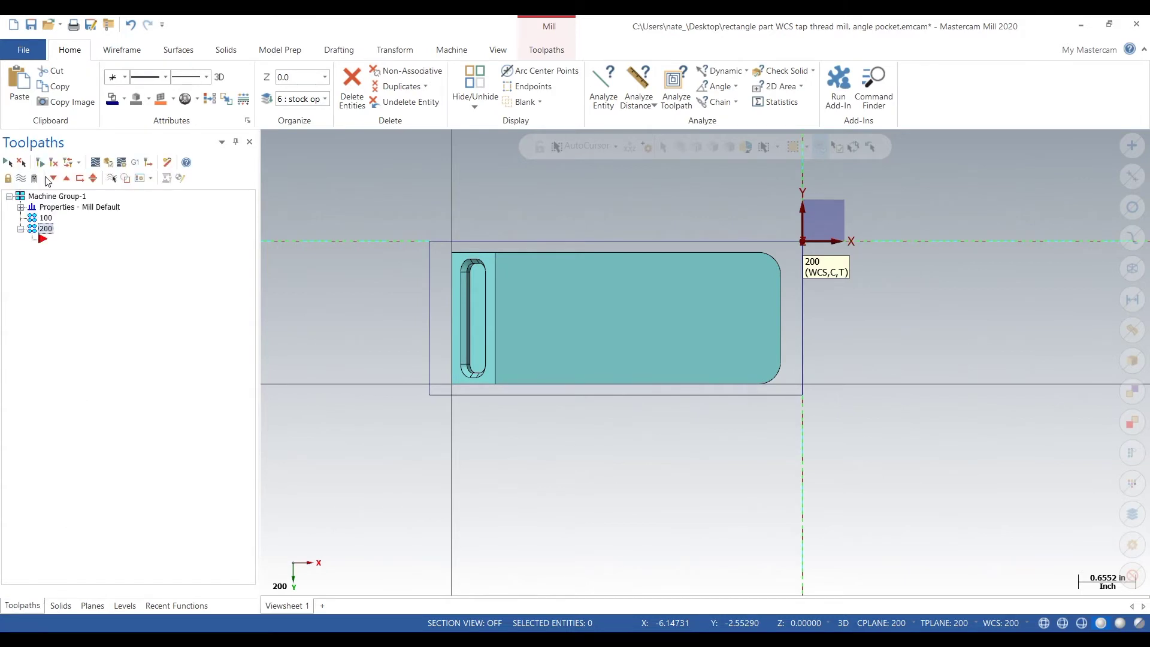
pyautogui.click(48, 229)
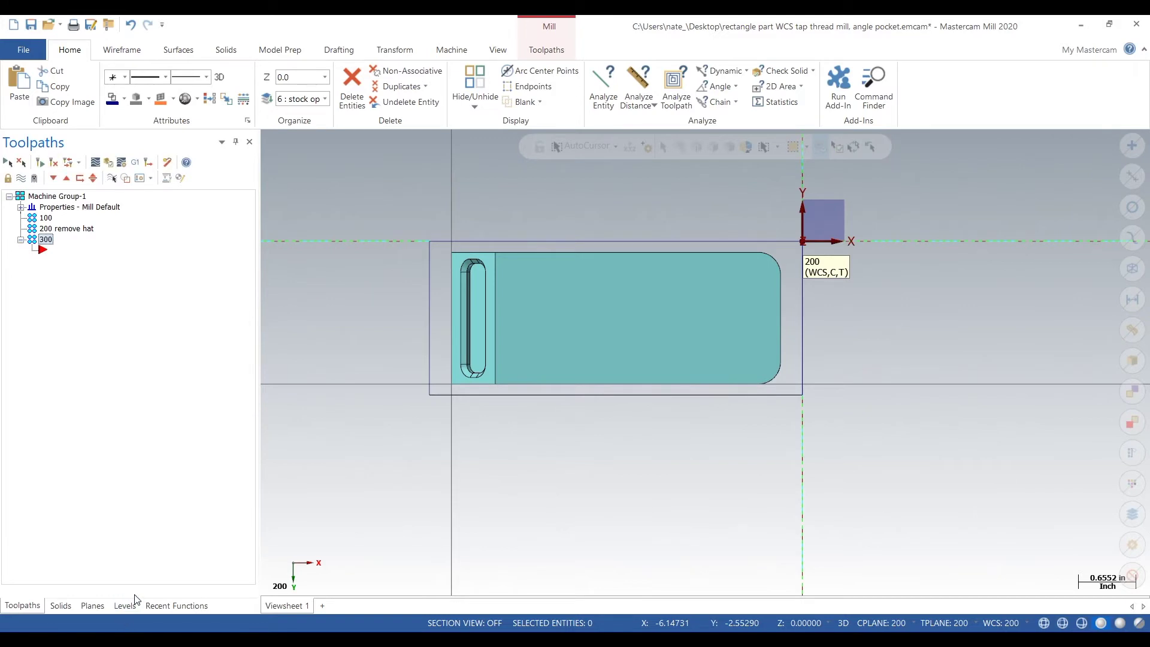
# Make level 1 (solid) the active level and hide level 6 (stock op 200)
pyautogui.click(46, 193)
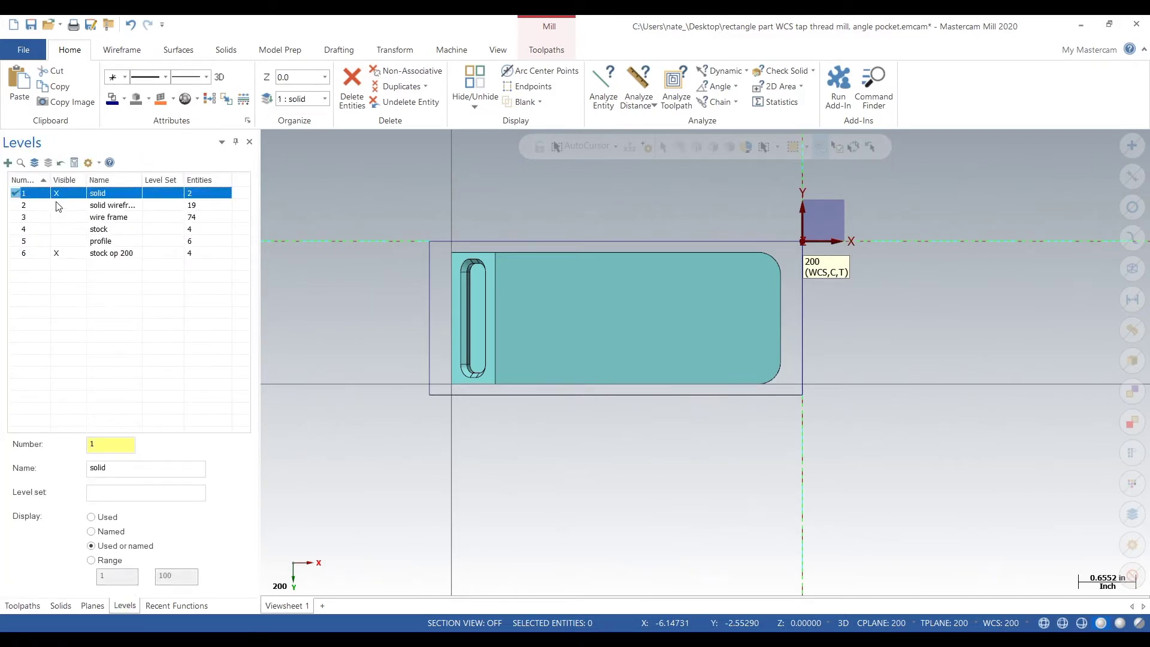
pyautogui.click(67, 254)
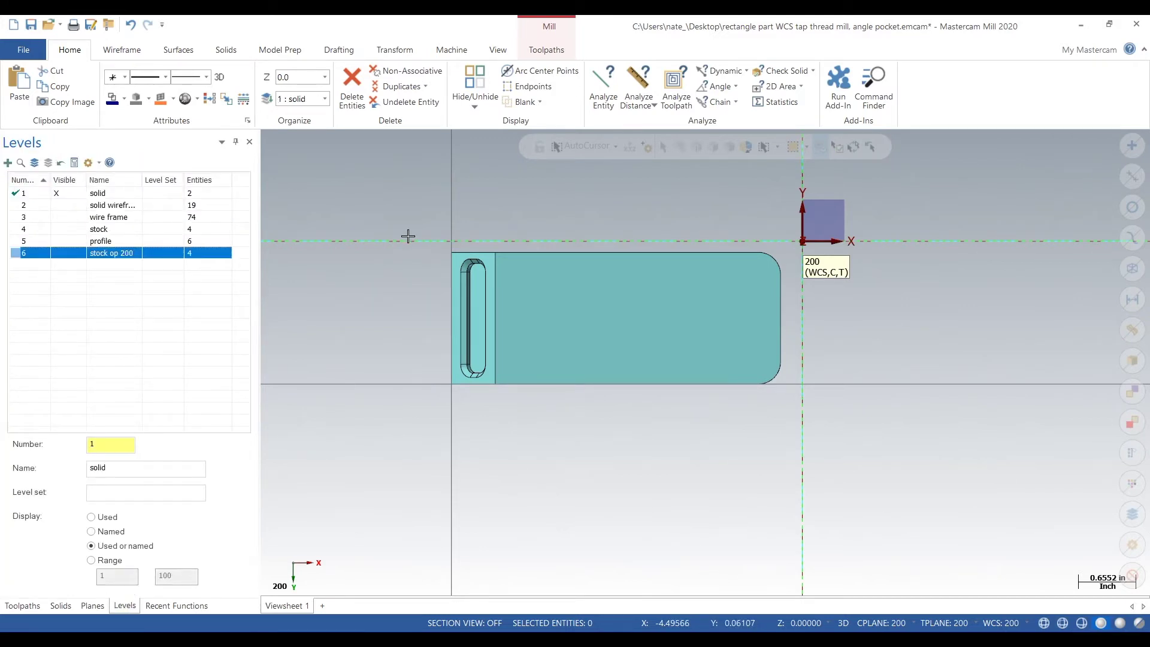
# Duplicate plane 200, name the copy 300, and set it as the WCS, construction plane and tool plane
pyautogui.click(92, 606)
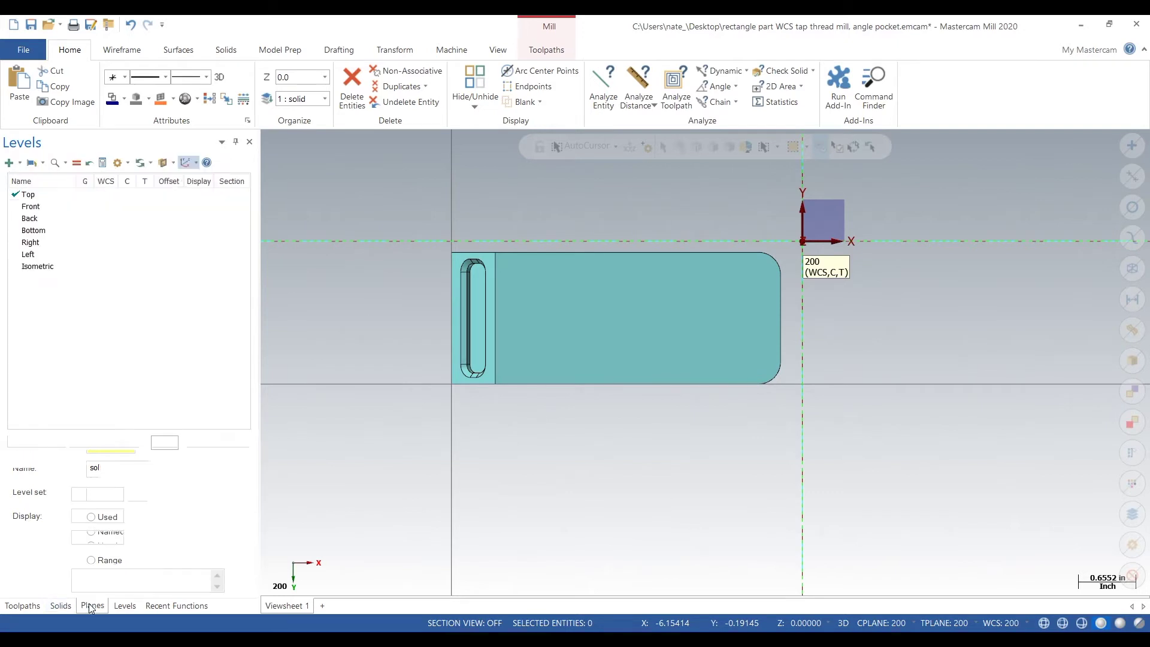
pyautogui.rightClick(50, 324)
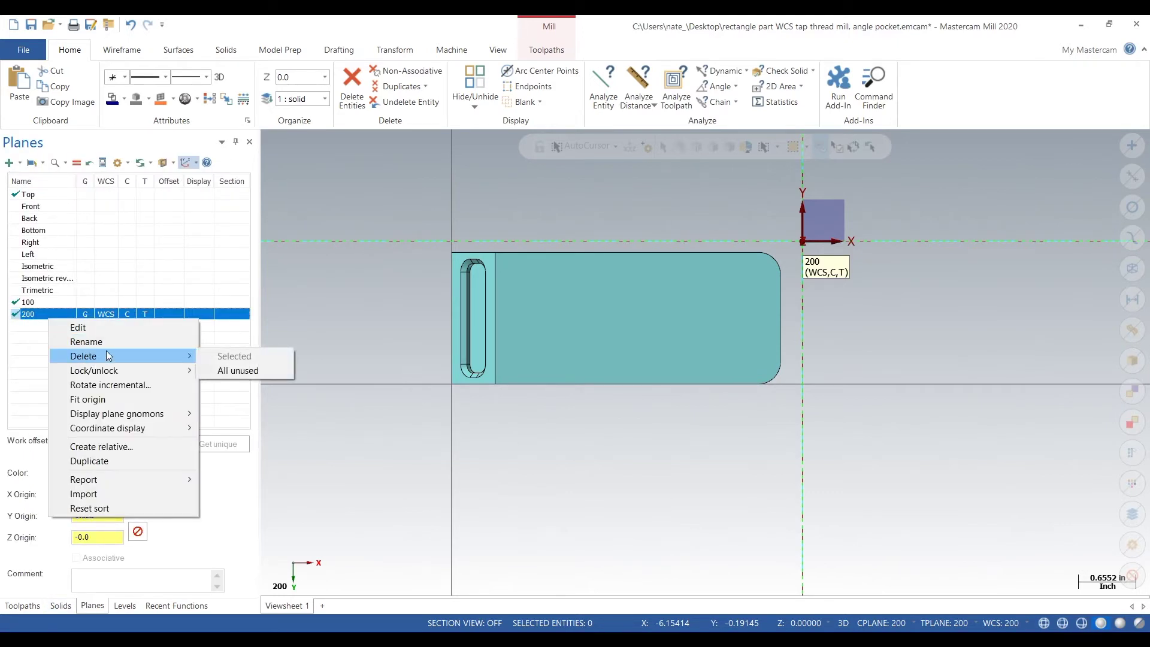
pyautogui.click(110, 459)
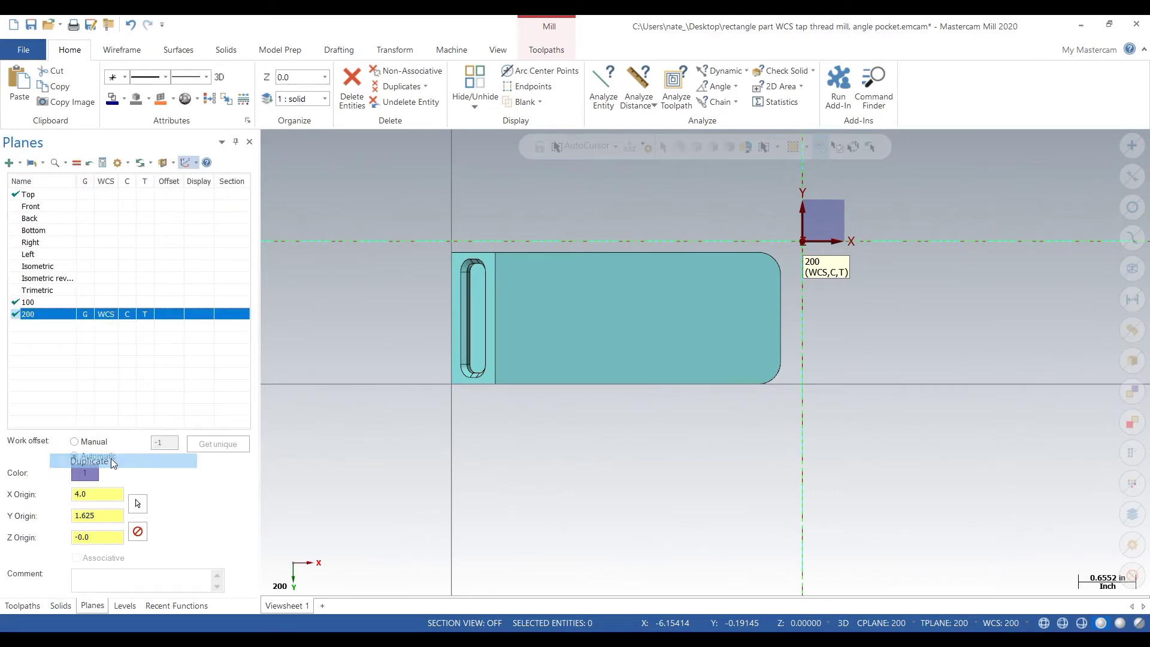
pyautogui.click(36, 326)
pyautogui.write('300')
pyautogui.click(109, 328)
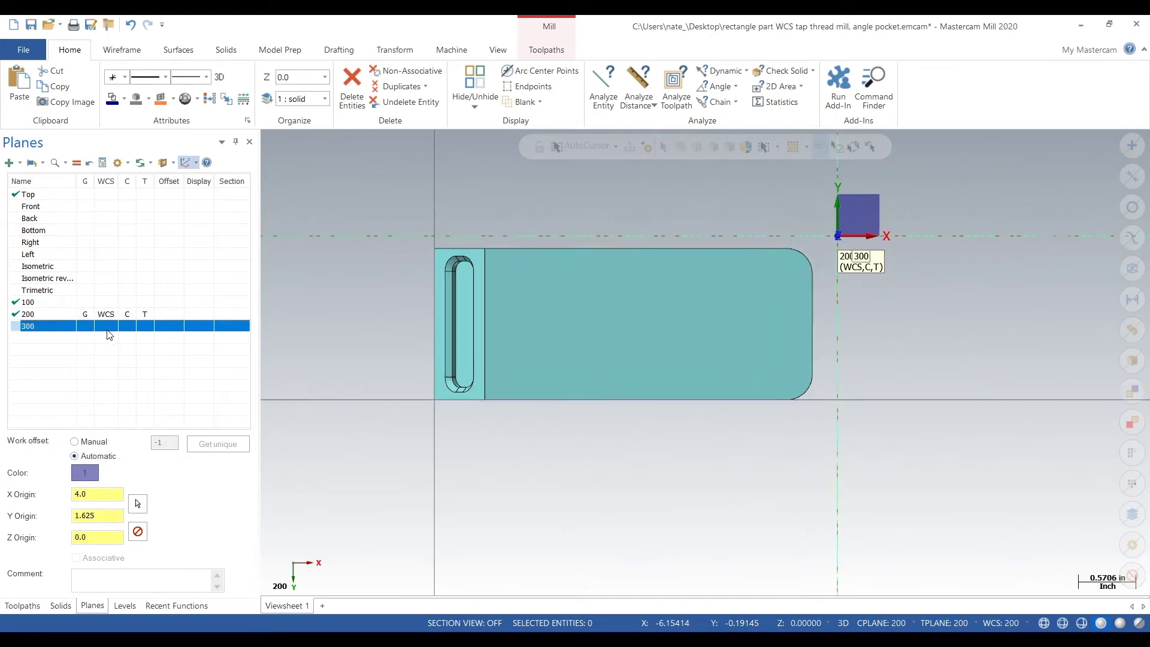
pyautogui.scroll(-2, 401, 271)
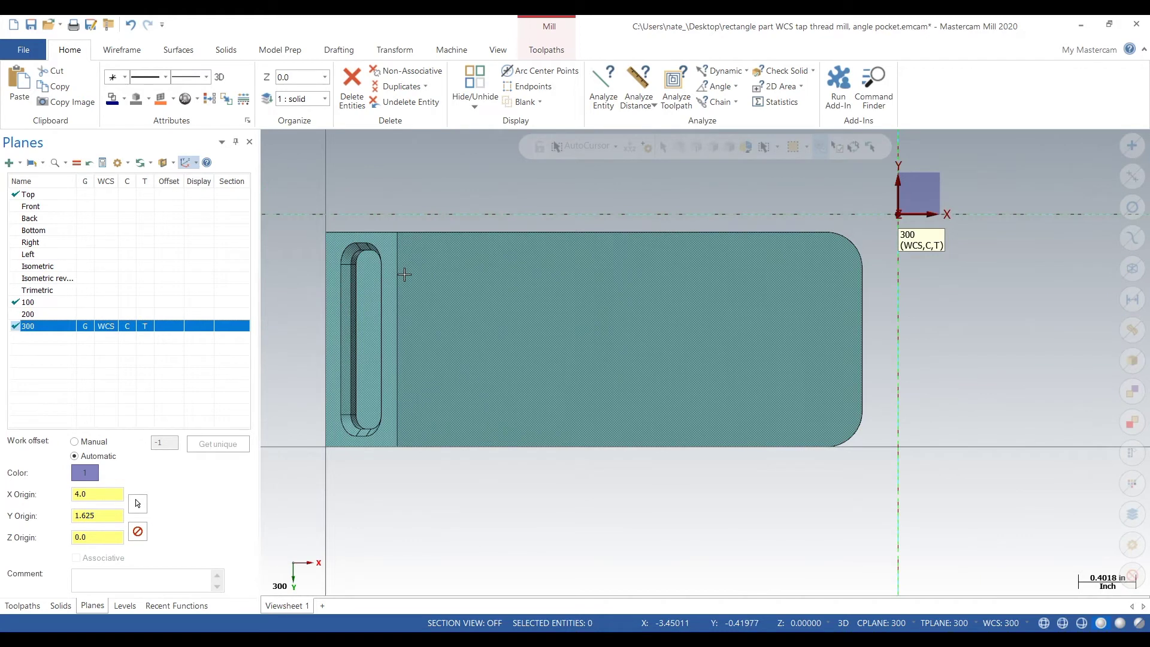
pyautogui.scroll(-1, 452, 170)
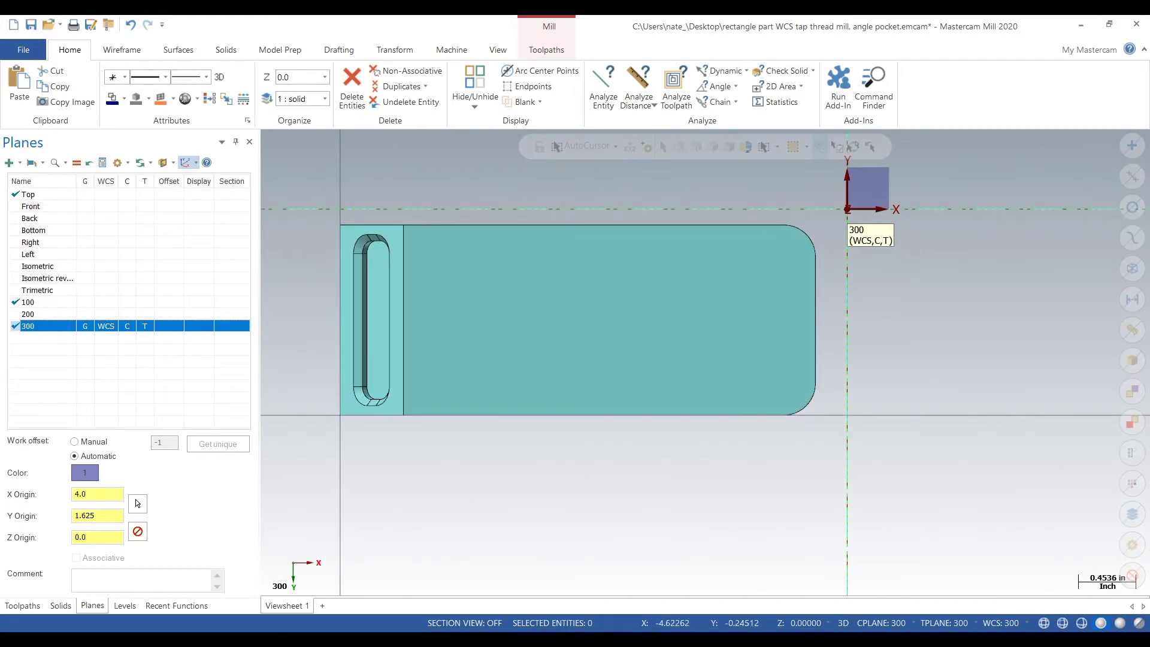
# Show level 3 (wire frame) and draw a horizontal and a vertical line from the upper-right corner arc's ends, crossing outside the part
pyautogui.click(125, 605)
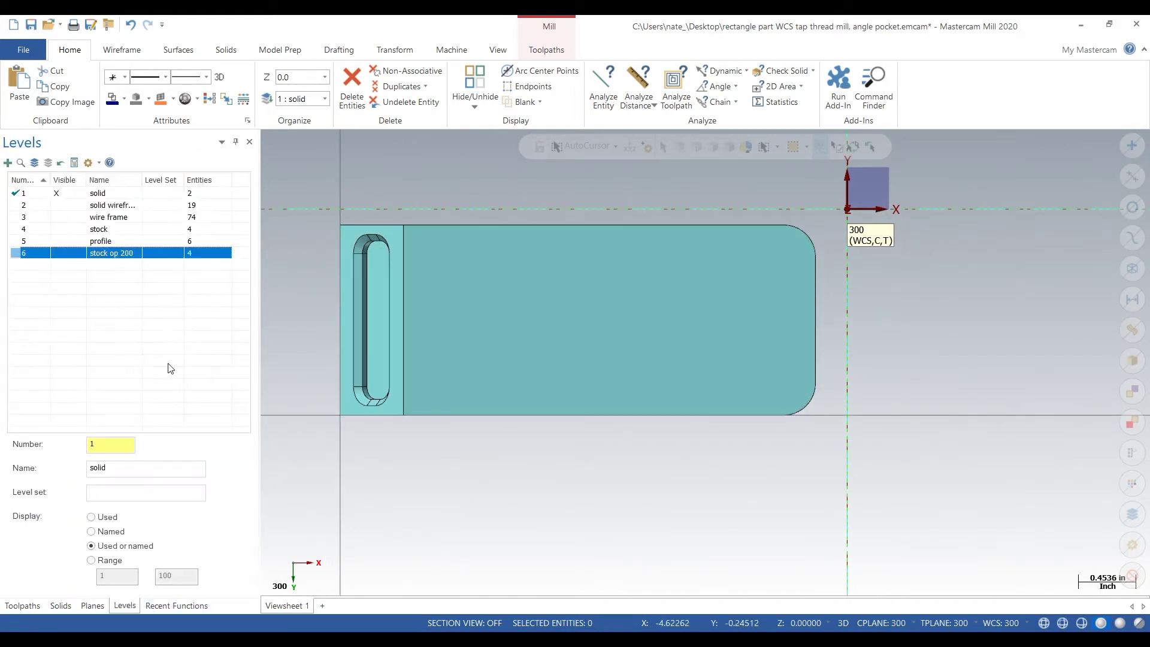
pyautogui.click(69, 219)
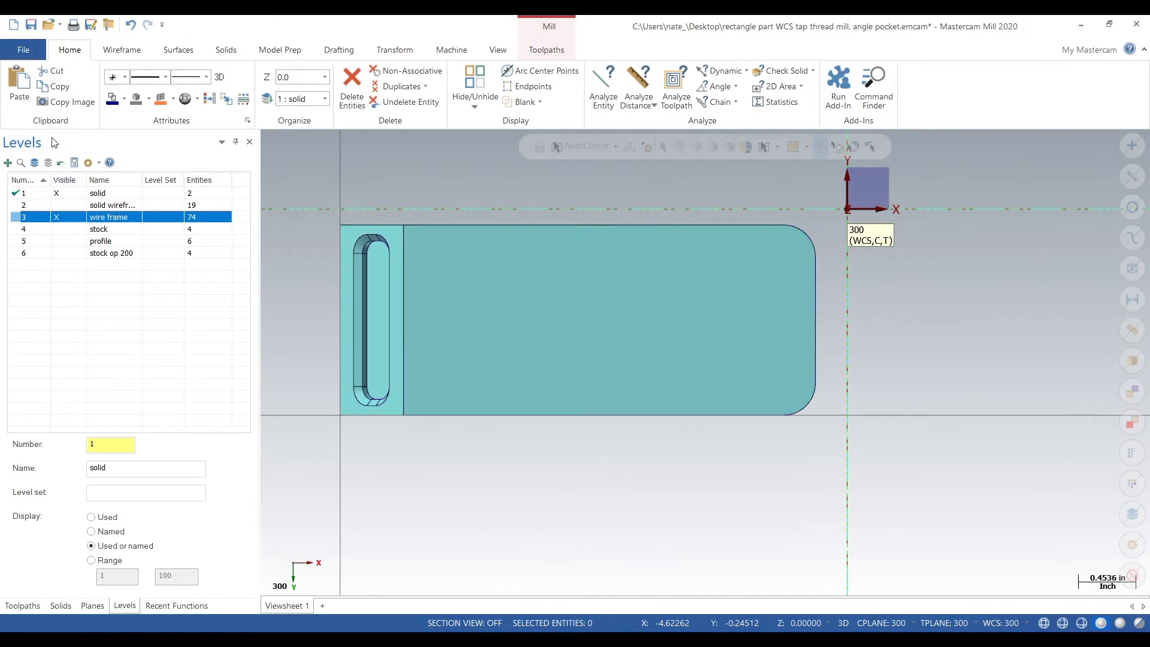
pyautogui.click(122, 50)
pyautogui.click(100, 90)
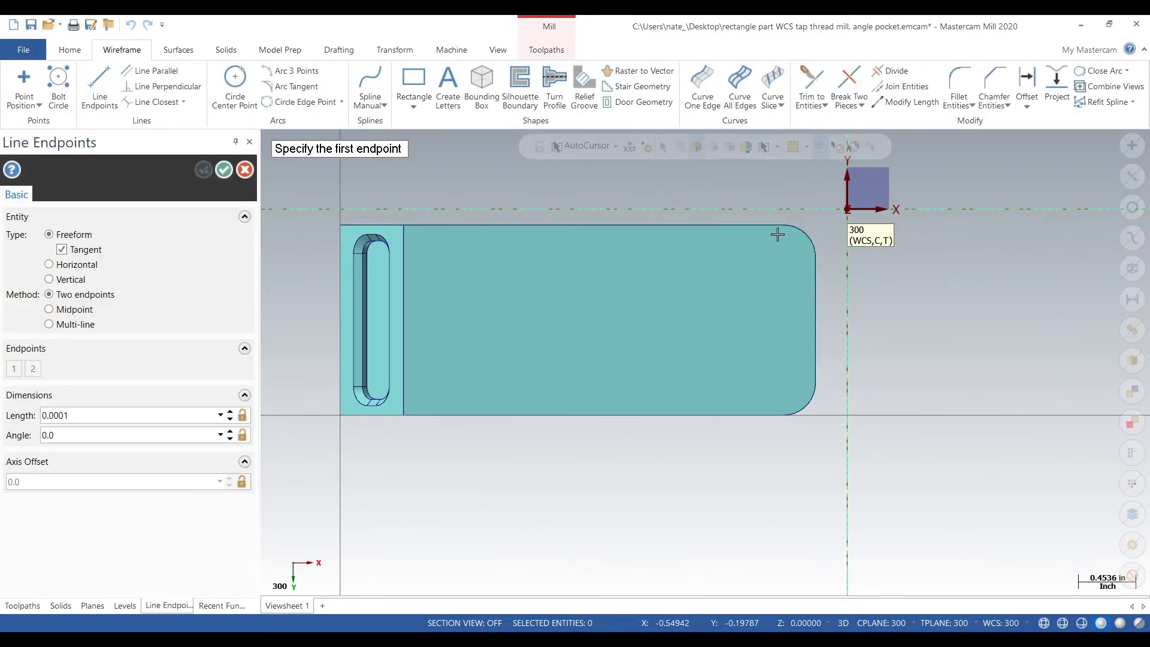
pyautogui.scroll(5, 791, 225)
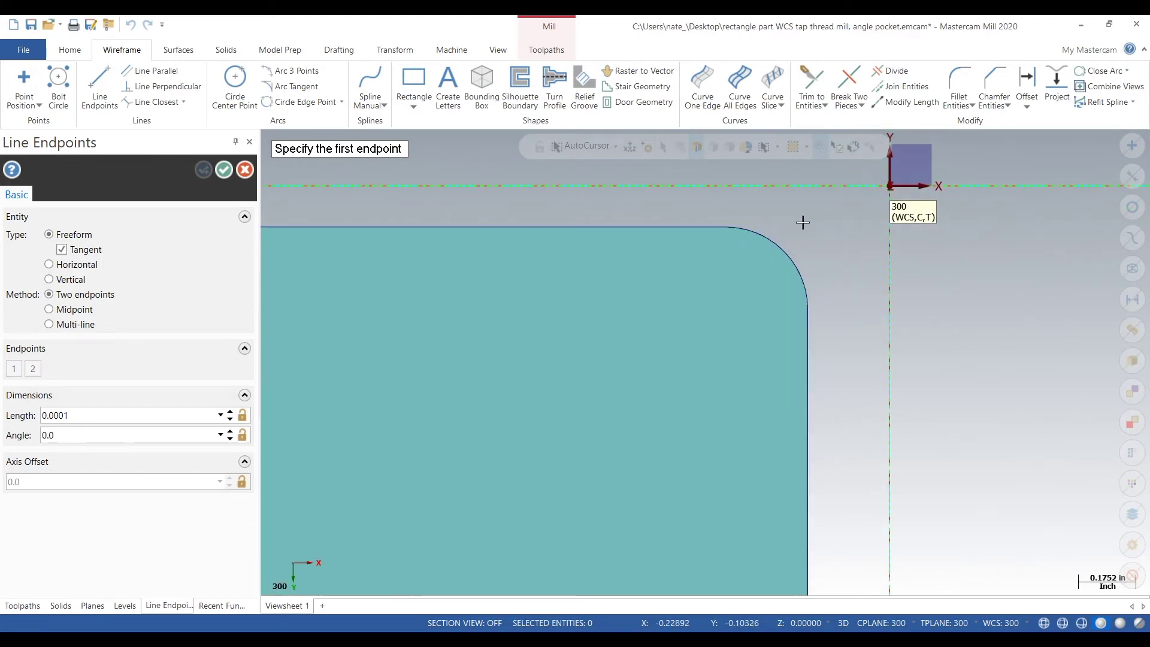
pyautogui.click(710, 225)
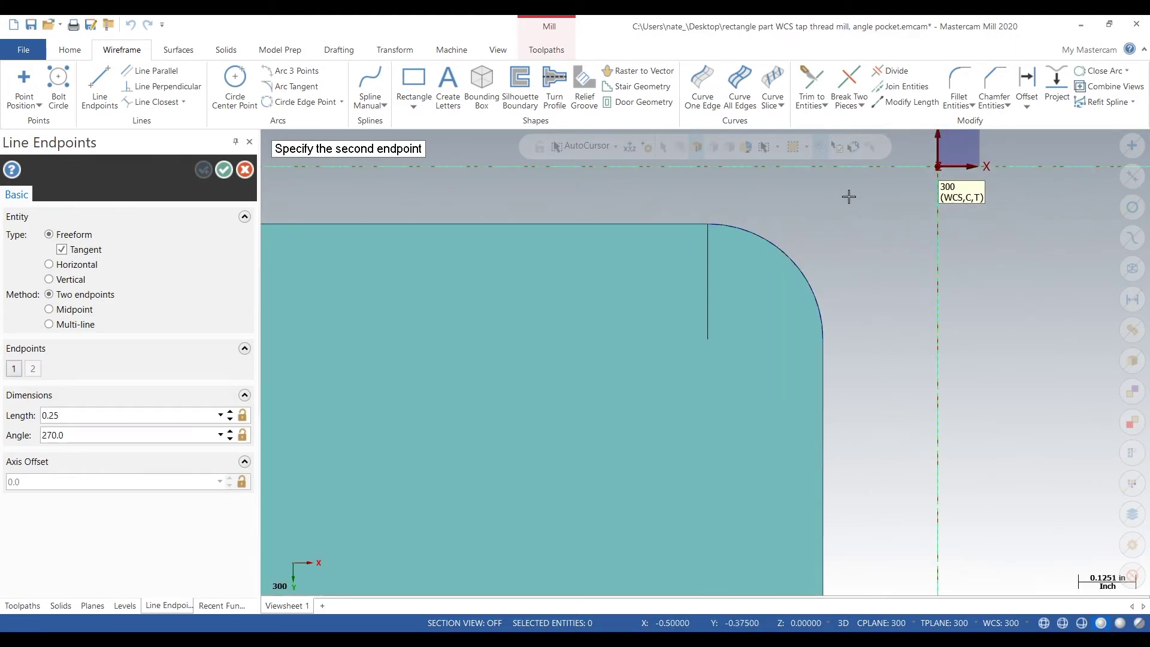
pyautogui.click(905, 225)
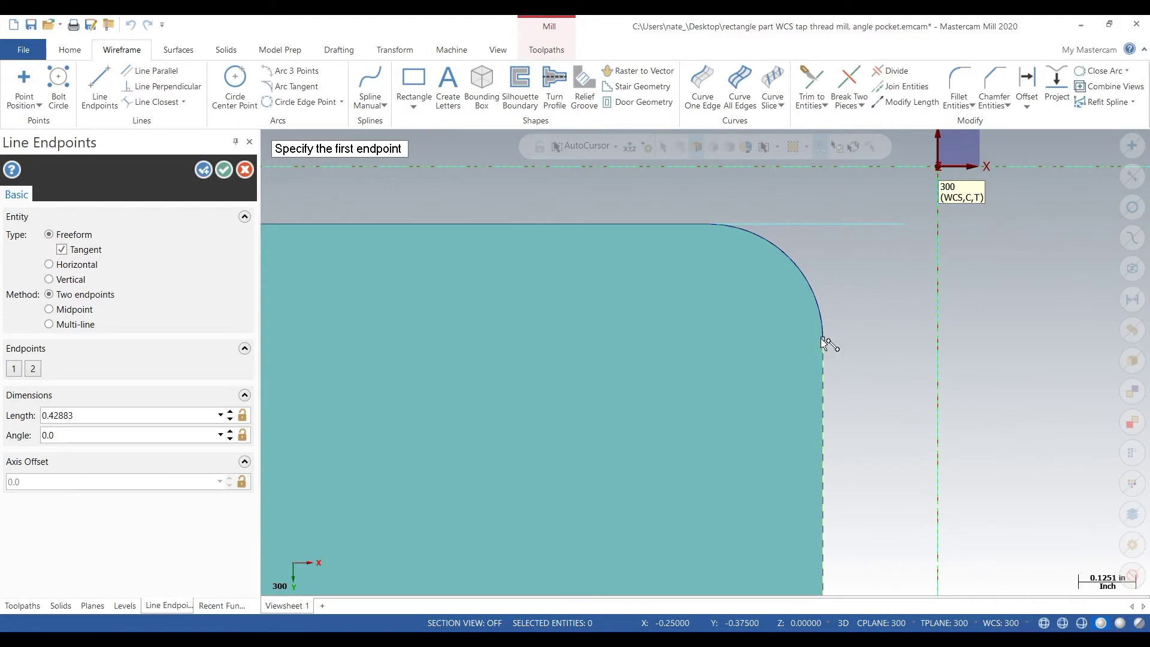
pyautogui.click(822, 336)
pyautogui.click(818, 189)
pyautogui.click(224, 170)
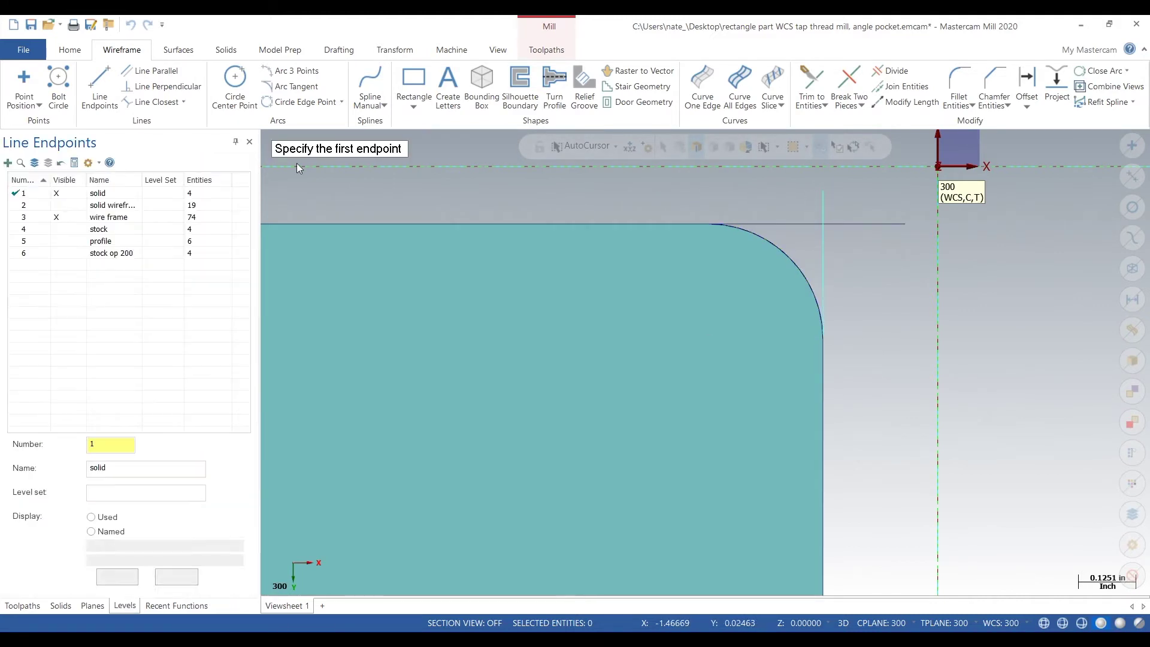
# Place a point where the two extension lines cross at the part's upper-right corner, and delete both lines
pyautogui.scroll(-1, 485, 202)
pyautogui.click(22, 79)
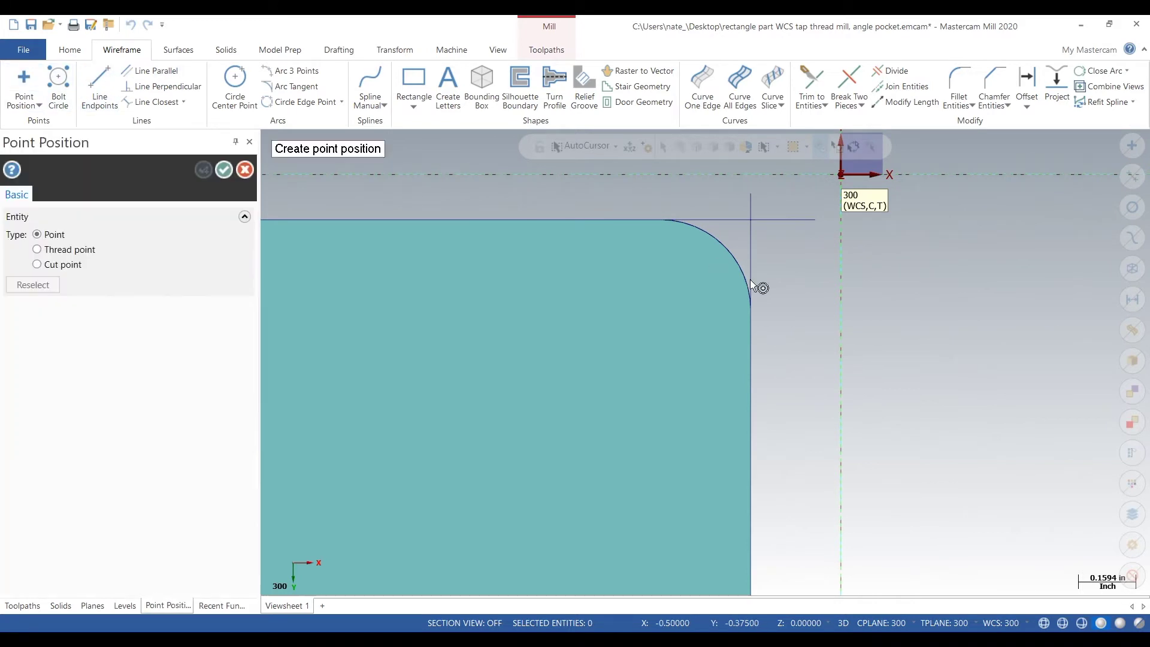
pyautogui.scroll(1, 752, 275)
pyautogui.click(747, 202)
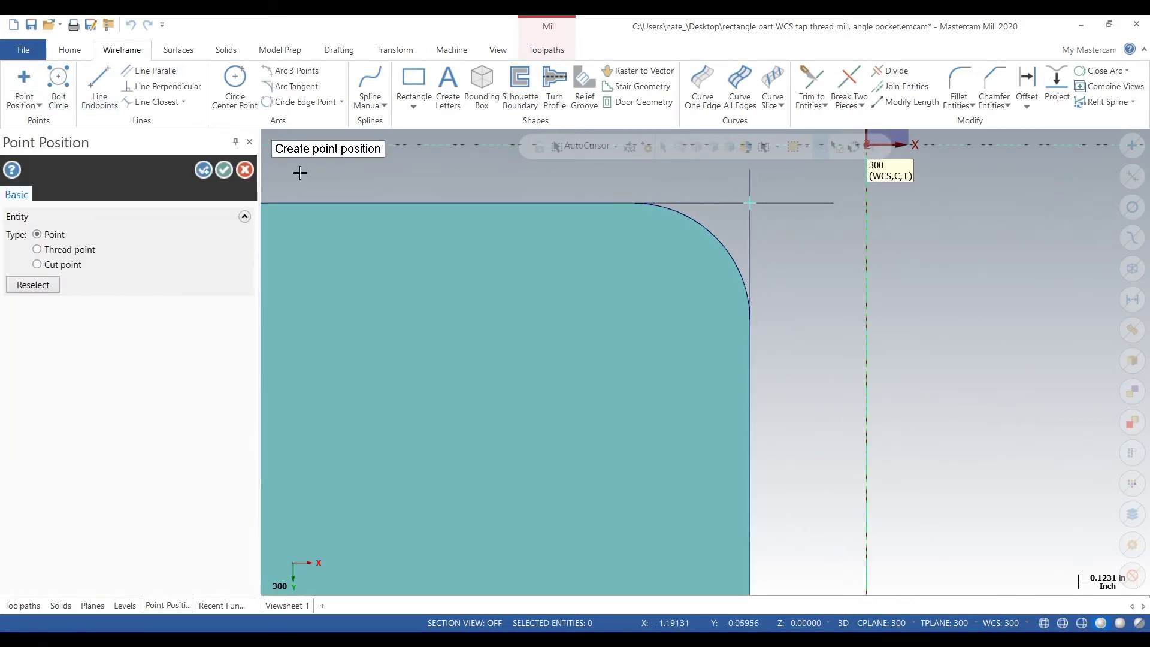
pyautogui.click(224, 170)
pyautogui.click(787, 203)
pyautogui.click(750, 183)
pyautogui.press('Delete')
# Edit plane 300 and move its origin to the point at the part's upper-right corner
pyautogui.scroll(-4, 782, 224)
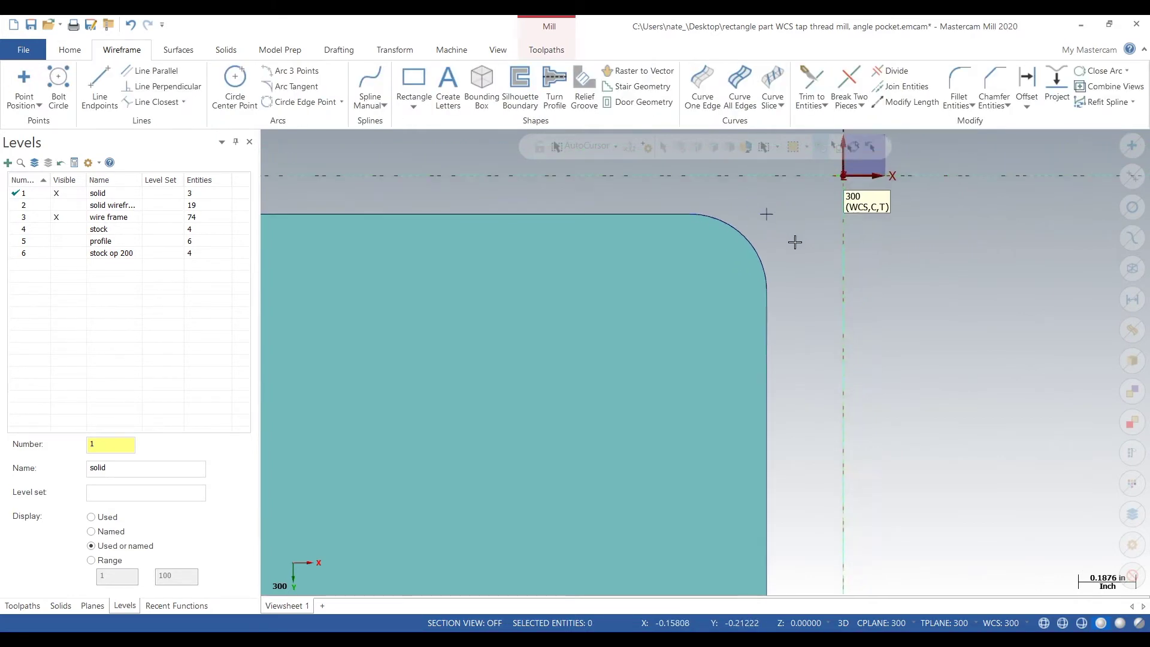
pyautogui.click(93, 606)
pyautogui.rightClick(68, 334)
pyautogui.click(119, 341)
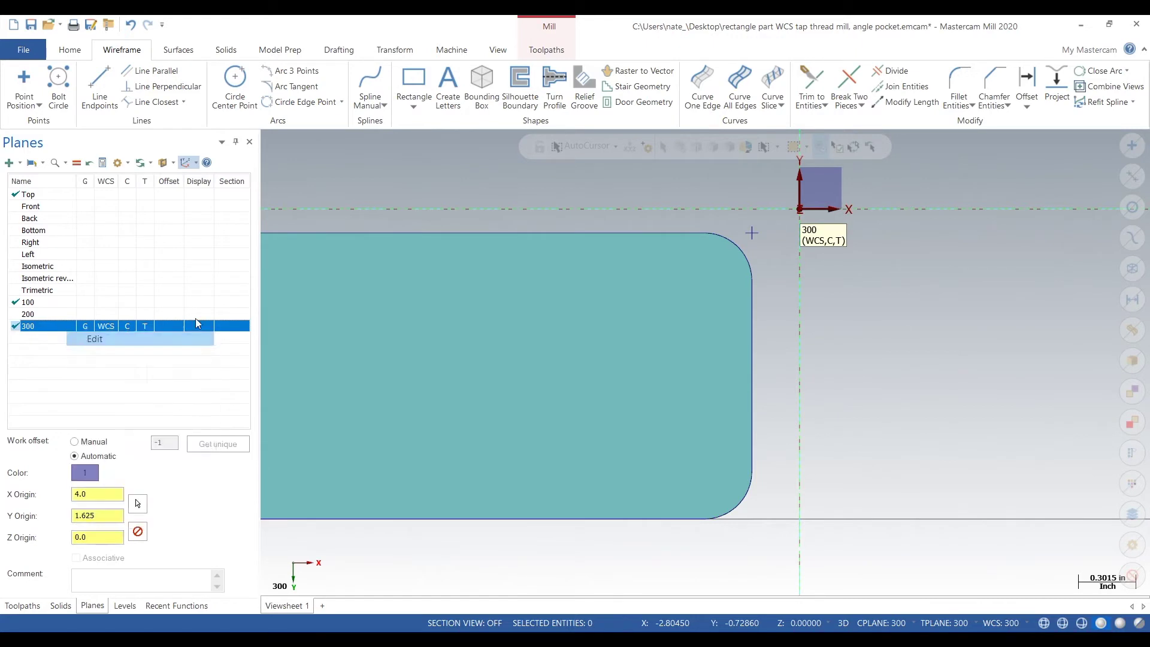
pyautogui.click(798, 210)
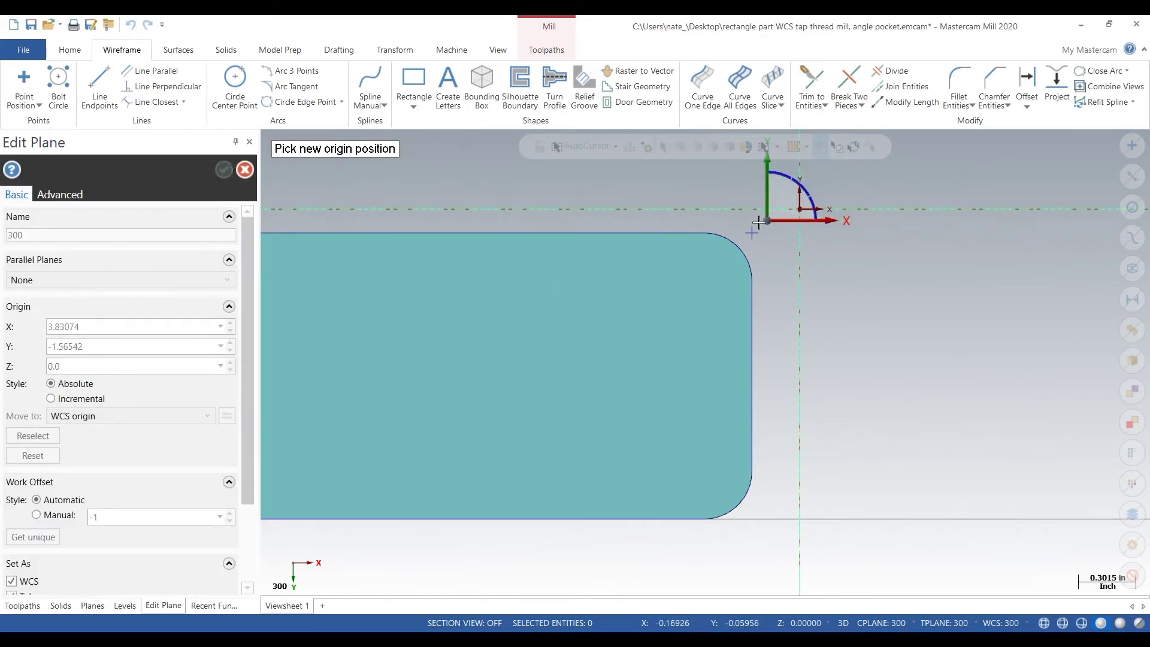
pyautogui.click(751, 233)
pyautogui.click(224, 170)
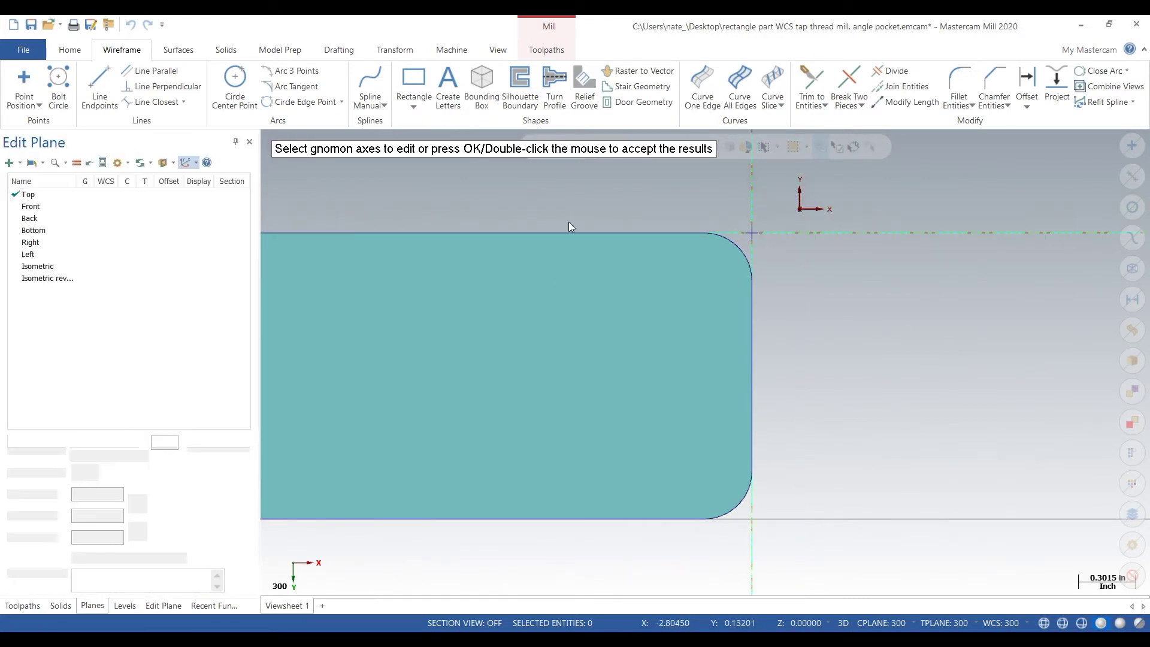
pyautogui.scroll(-4, 941, 275)
pyautogui.scroll(-1, 932, 287)
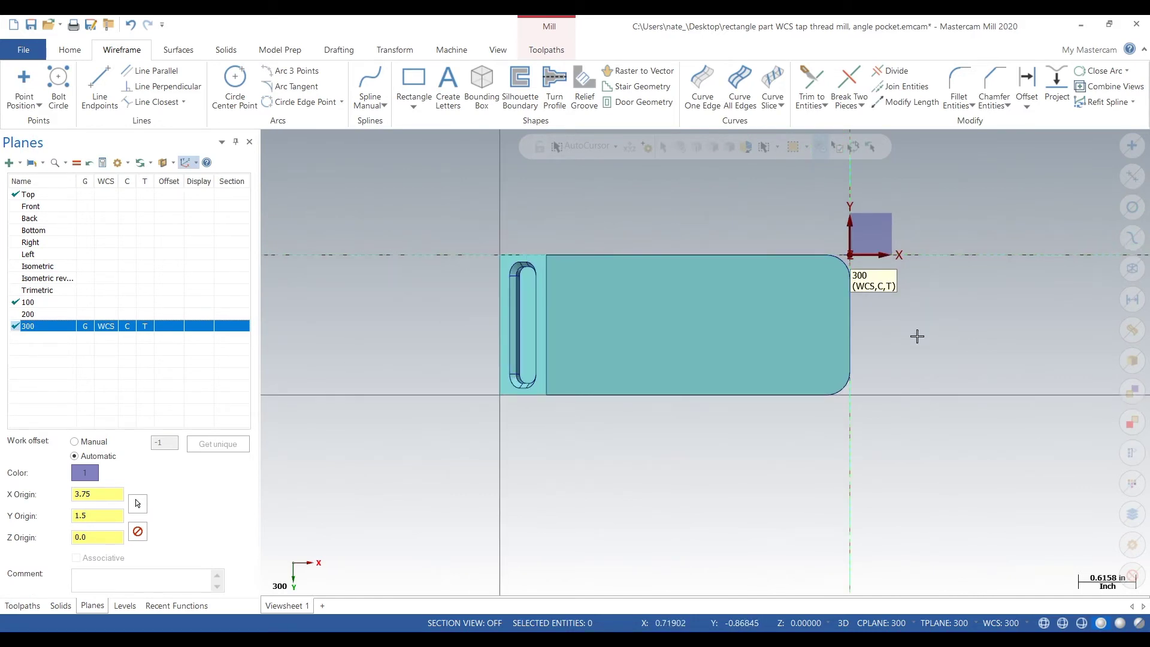
pyautogui.moveTo(904, 334); pyautogui.dragTo(903, 294, button='middle')
pyautogui.rightClick(903, 294)
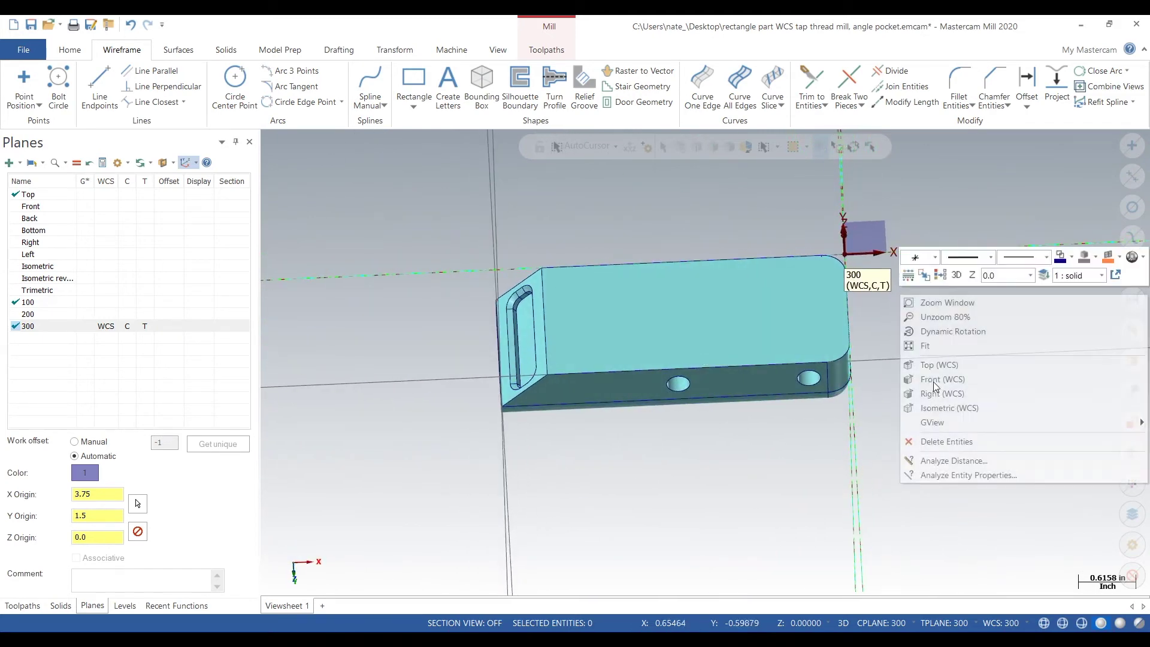
pyautogui.click(958, 366)
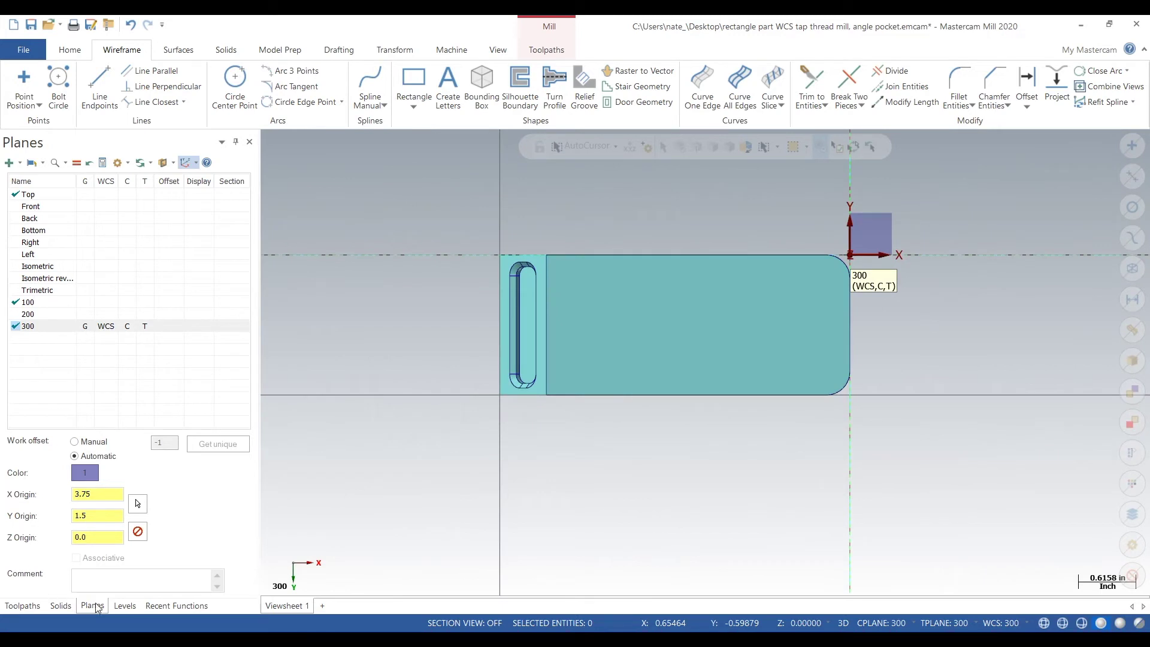
# Add a new mill toolpath group under Machine Group-1 and name it 400
pyautogui.click(22, 605)
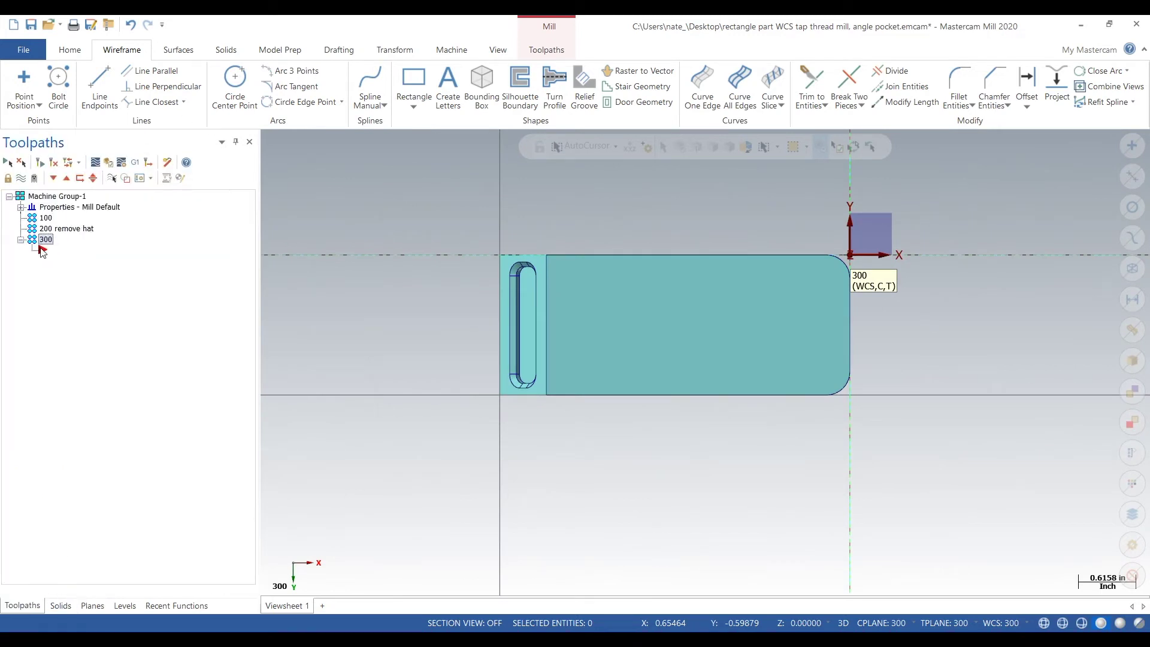
pyautogui.rightClick(56, 196)
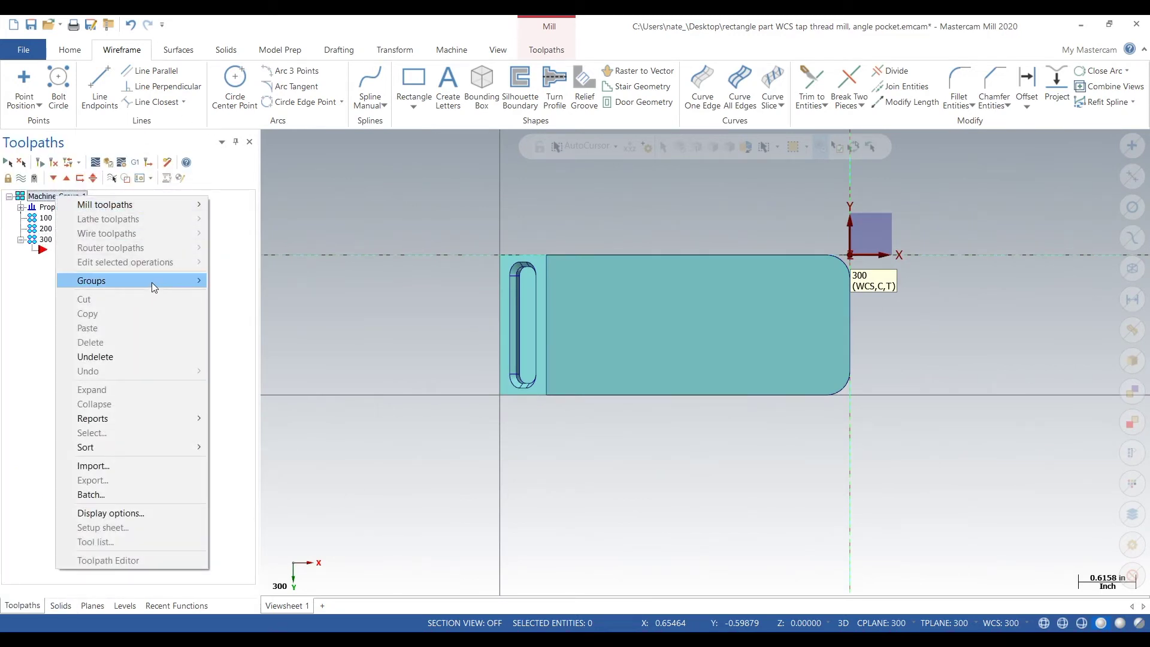
pyautogui.moveTo(173, 287)
pyautogui.click(259, 295)
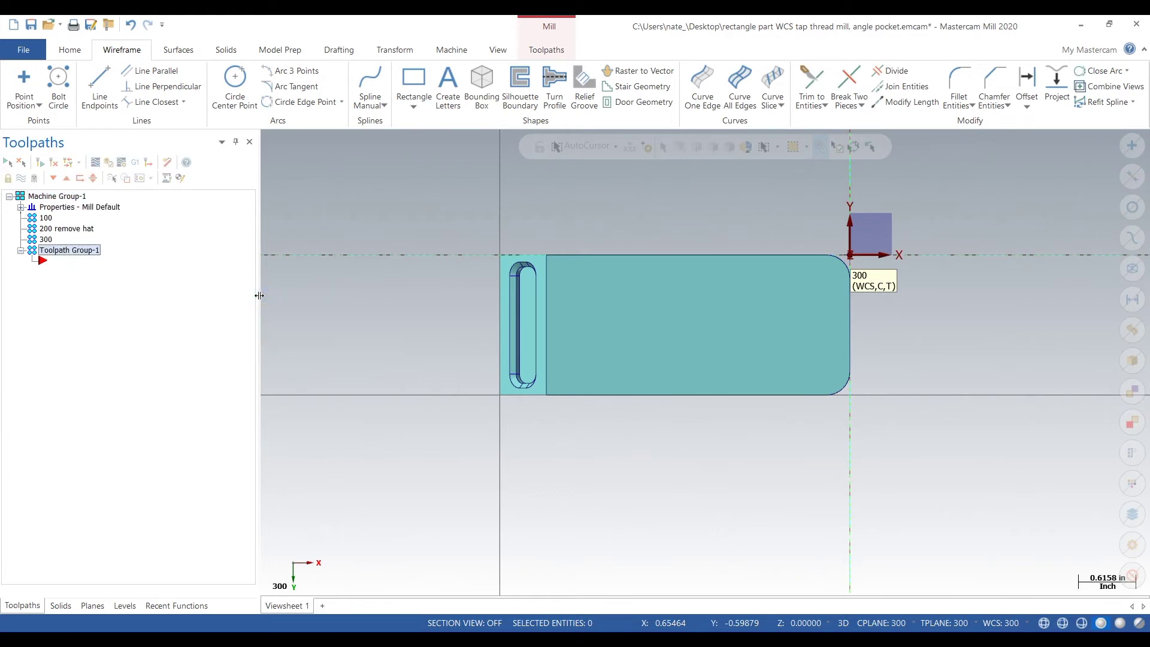
pyautogui.click(85, 250)
pyautogui.write('4')
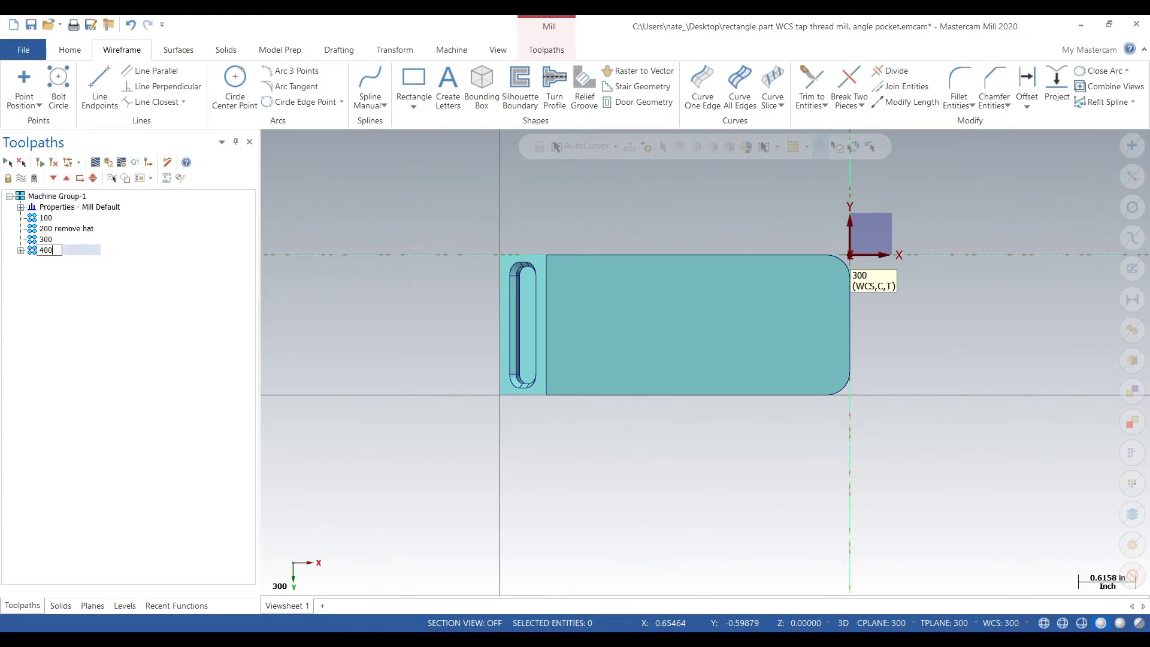
pyautogui.press('Return')
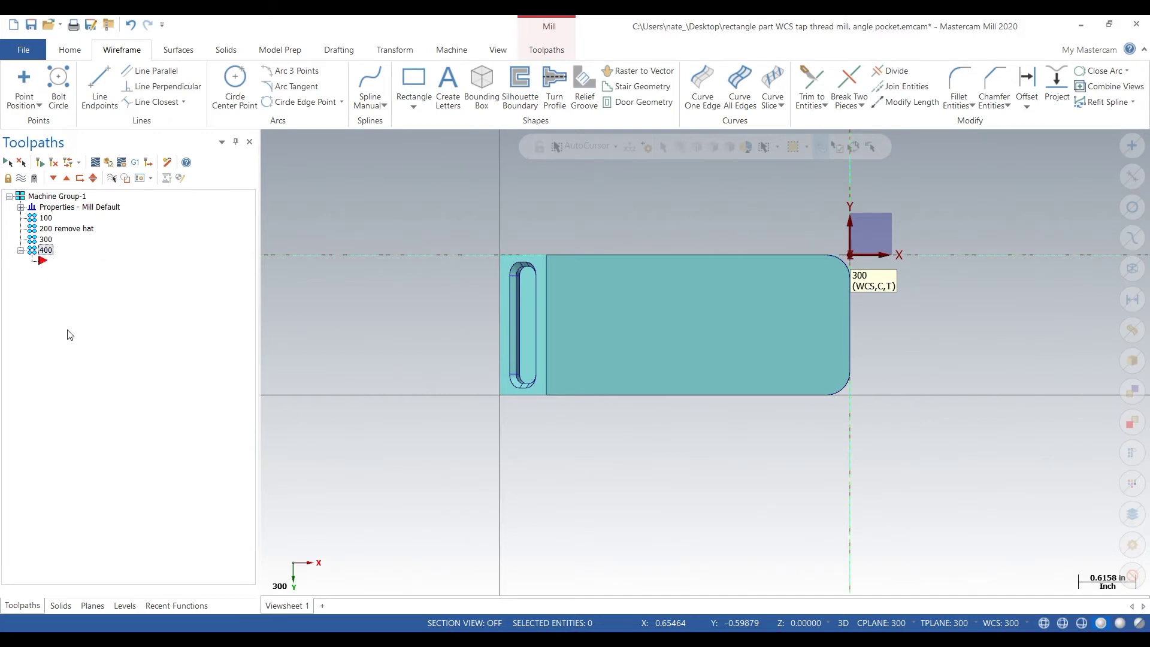
# Duplicate plane 300, name the copy 400, and set it as the WCS, construction plane and tool plane
pyautogui.click(99, 607)
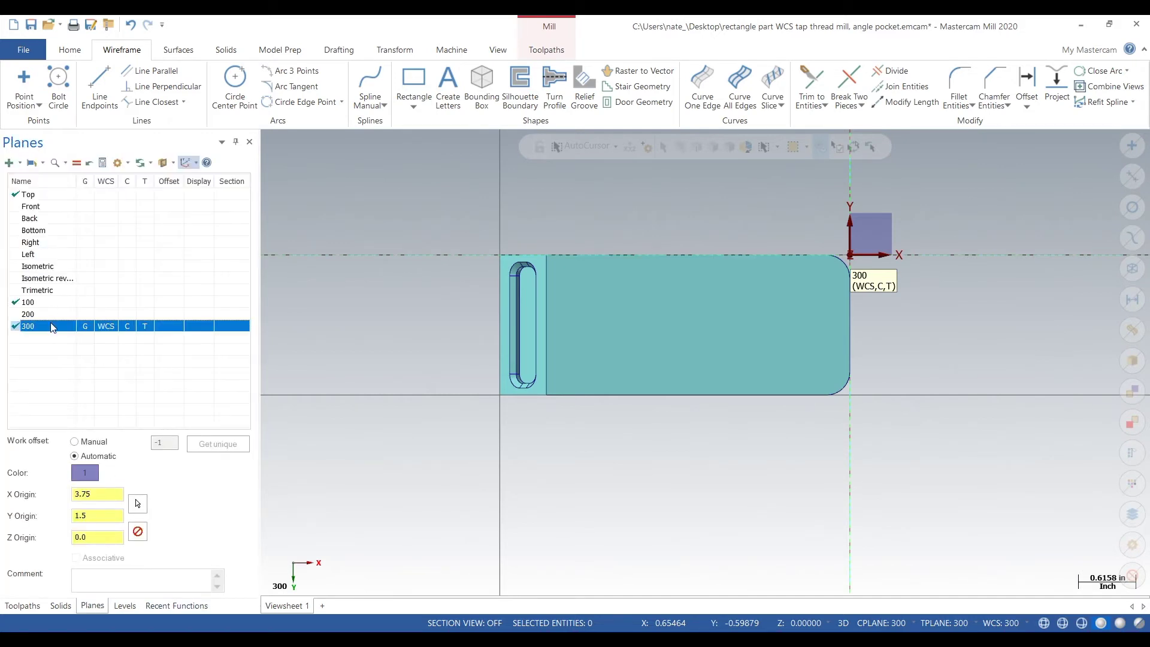
pyautogui.rightClick(48, 324)
pyautogui.rightClick(33, 328)
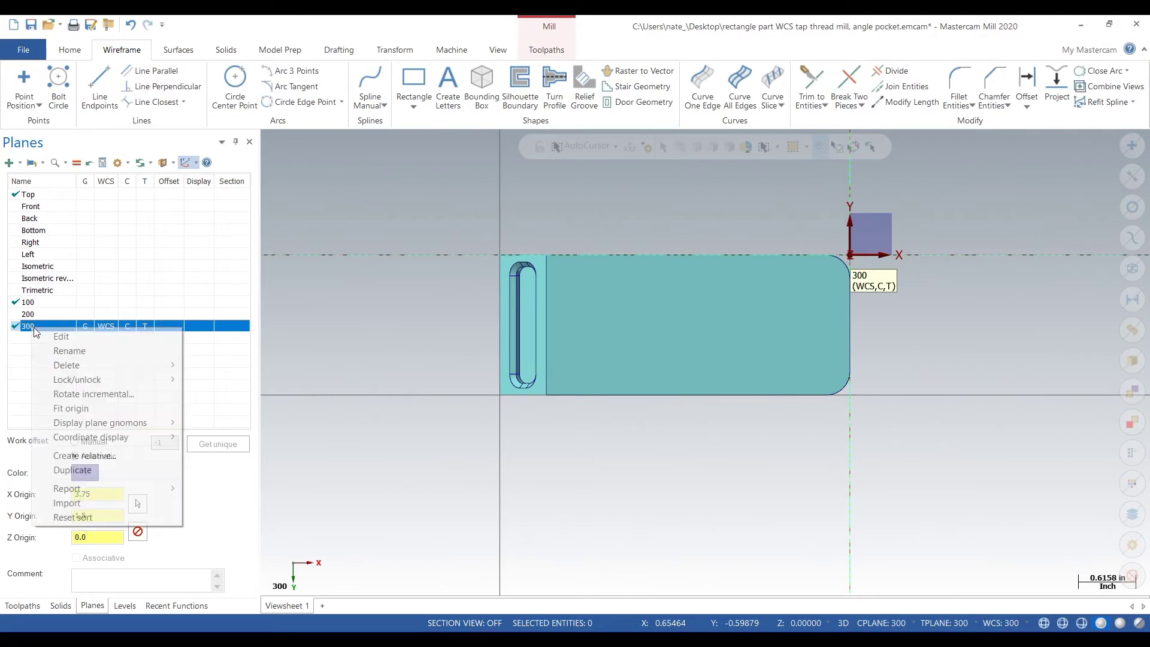
pyautogui.click(110, 472)
pyautogui.write('4')
pyautogui.press('Return')
pyautogui.press('=')
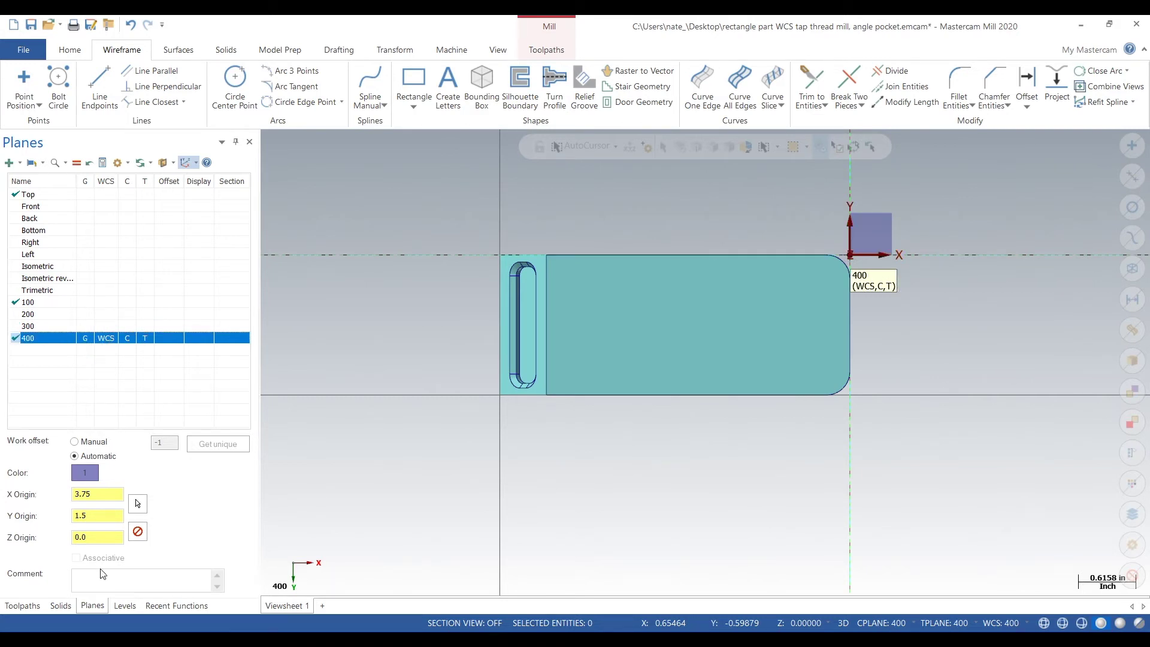
# Hide level 3 (wire frame) so only the solid level is displayed
pyautogui.click(123, 606)
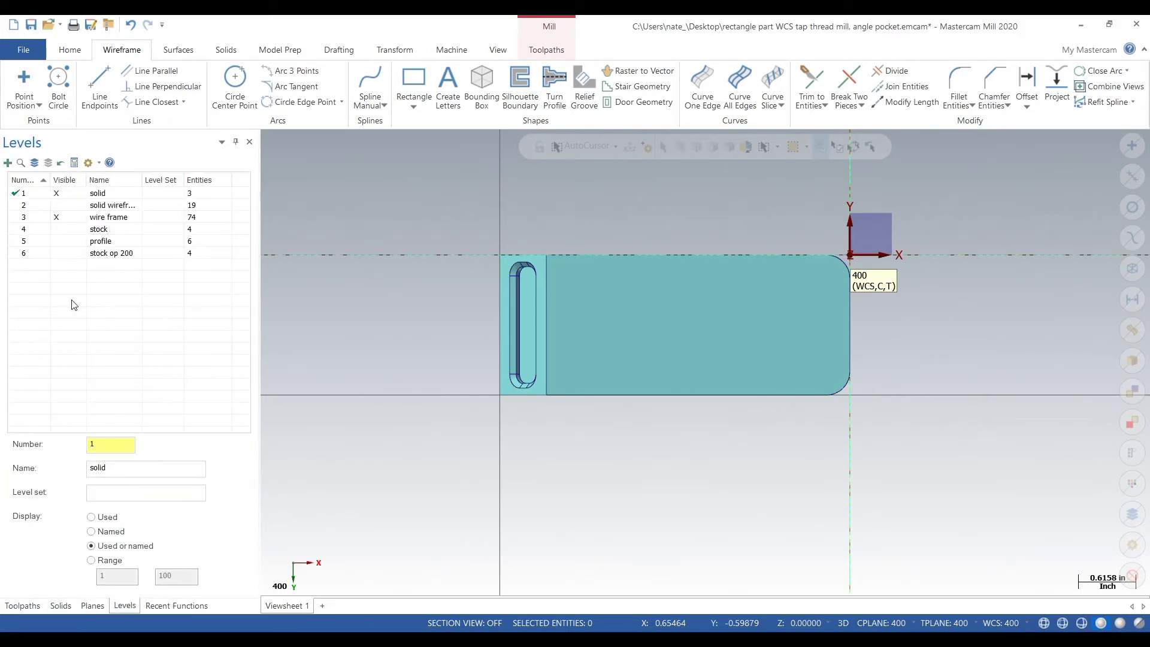
pyautogui.click(56, 217)
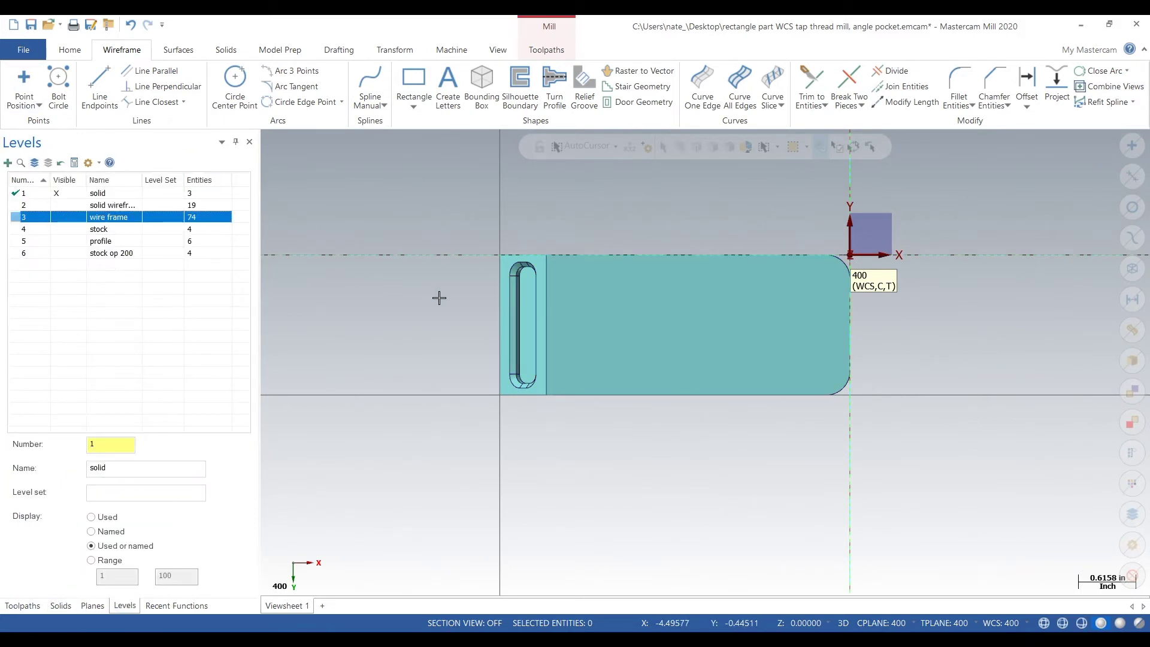
pyautogui.moveTo(457, 285); pyautogui.dragTo(347, 418, button='middle')
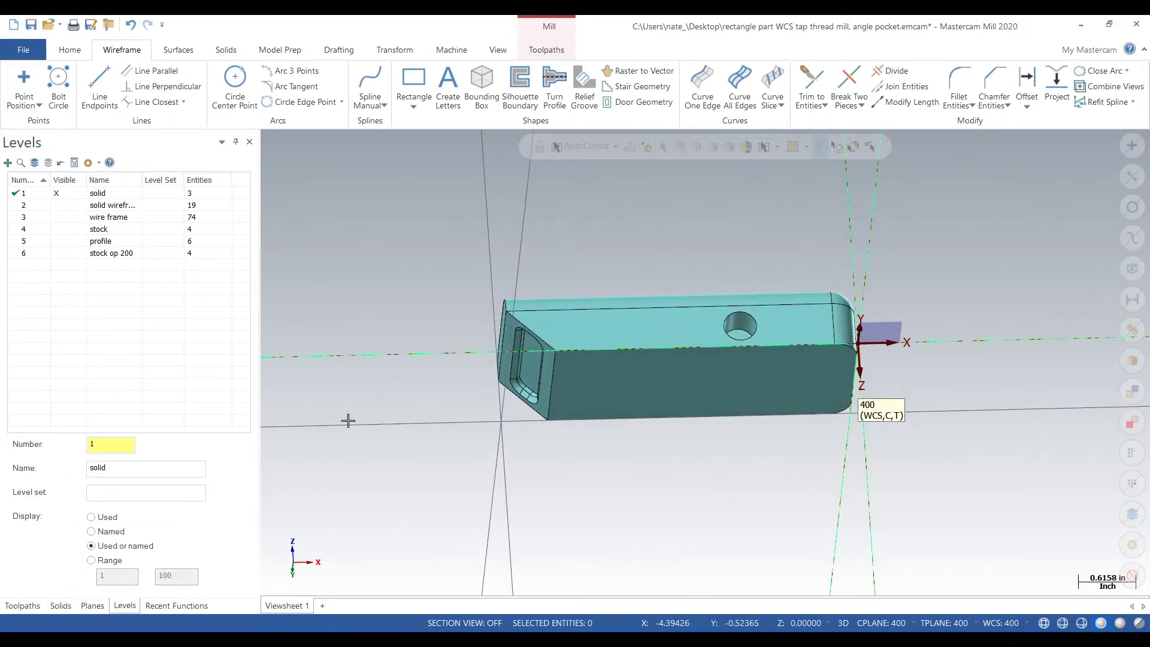
# Rotate plane 400 a quarter turn about its X axis to face the side with the single hole, and view it from its top
pyautogui.click(92, 605)
pyautogui.rightClick(70, 343)
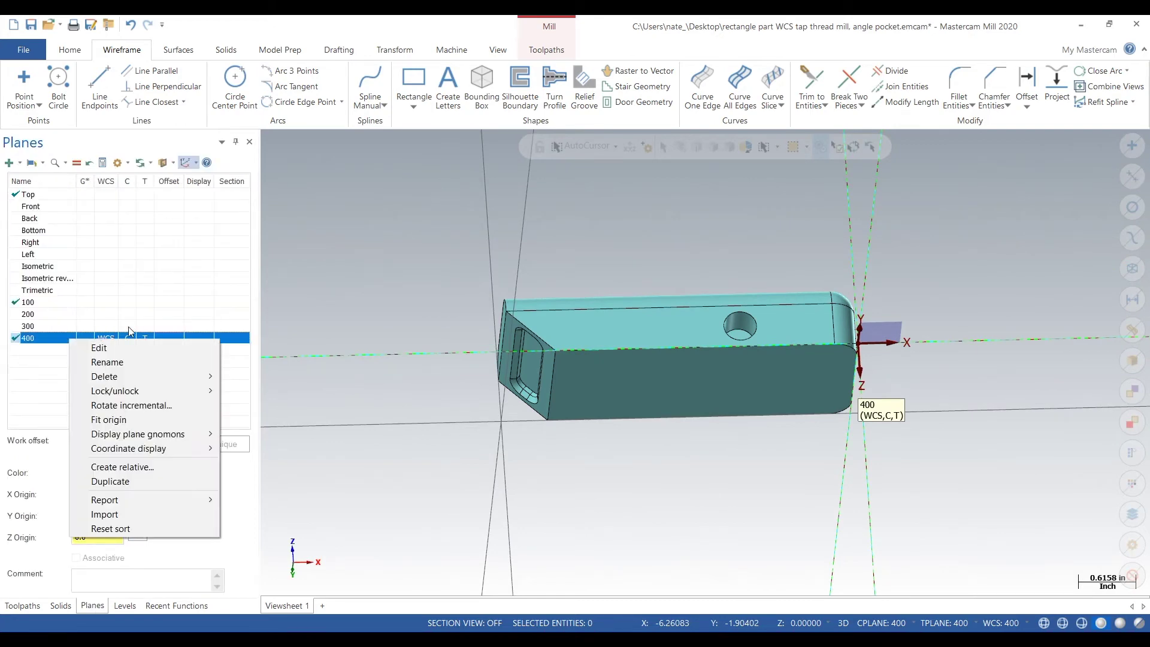
pyautogui.click(99, 347)
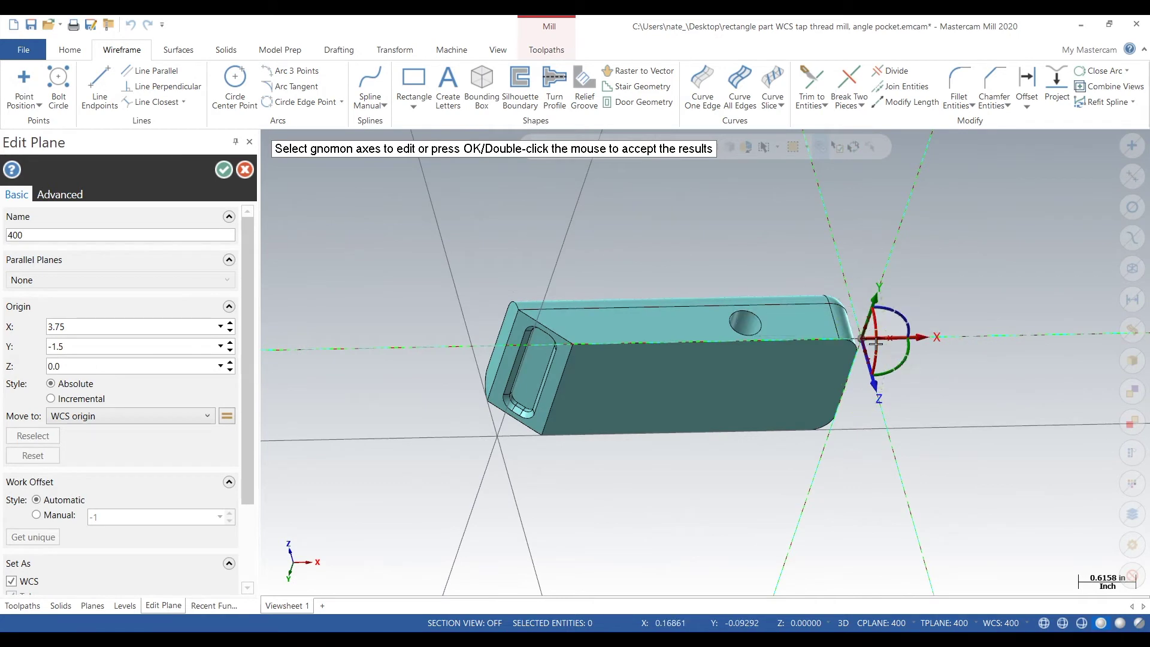
pyautogui.click(876, 342)
pyautogui.click(876, 343)
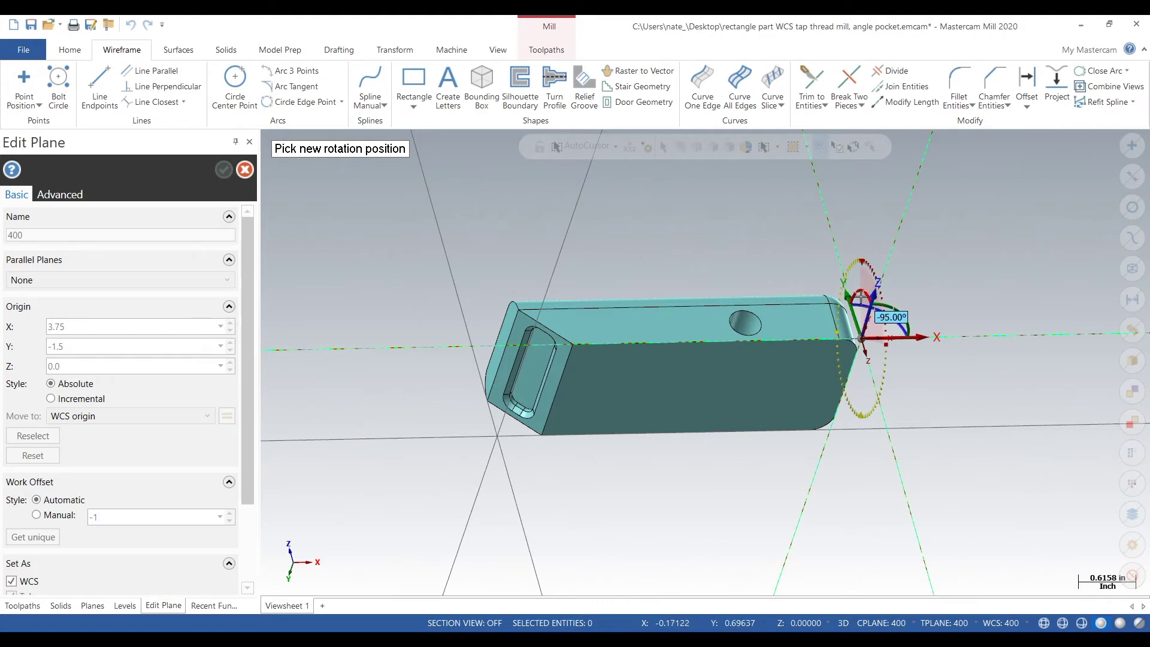
pyautogui.click(860, 296)
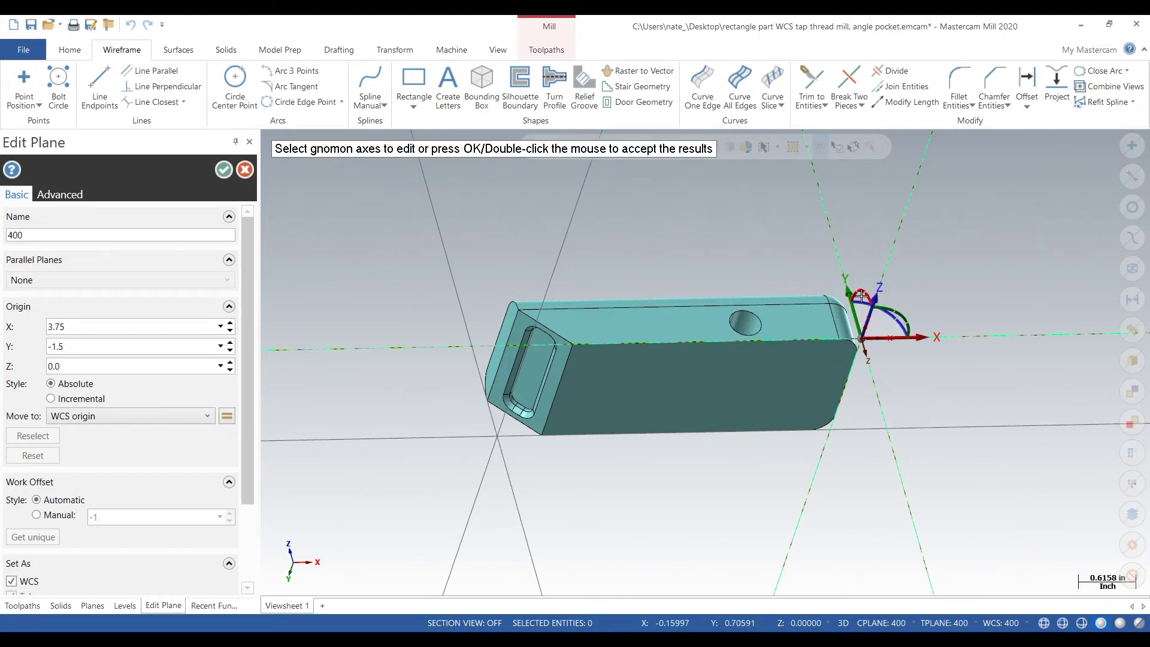
pyautogui.click(223, 169)
pyautogui.rightClick(766, 436)
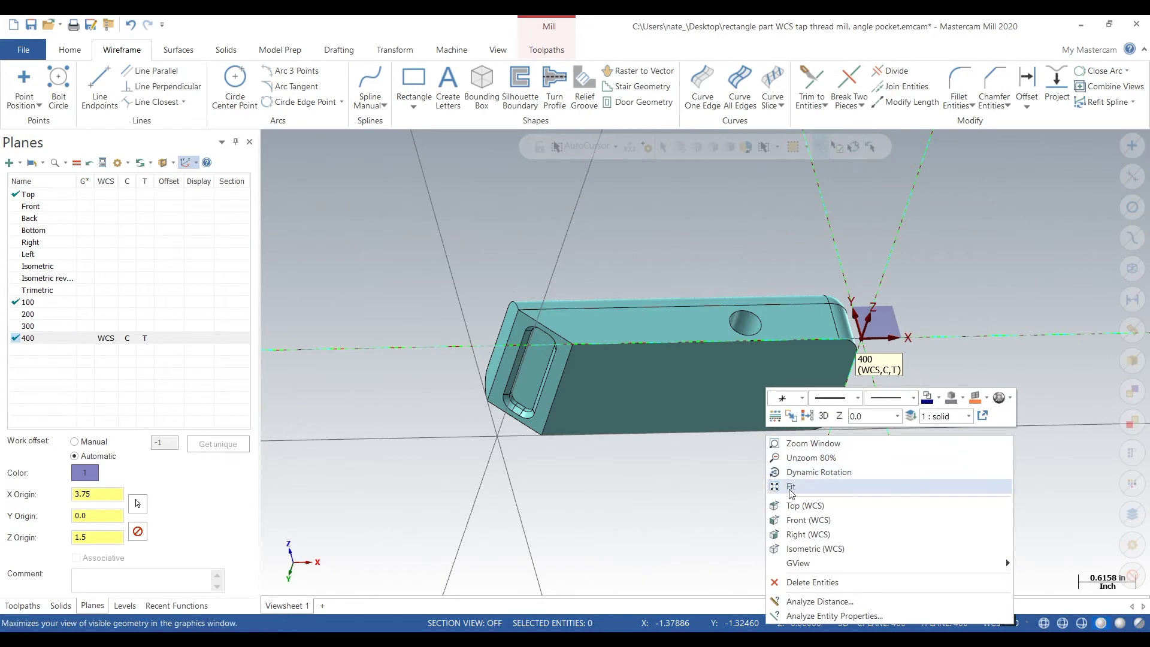
pyautogui.click(791, 508)
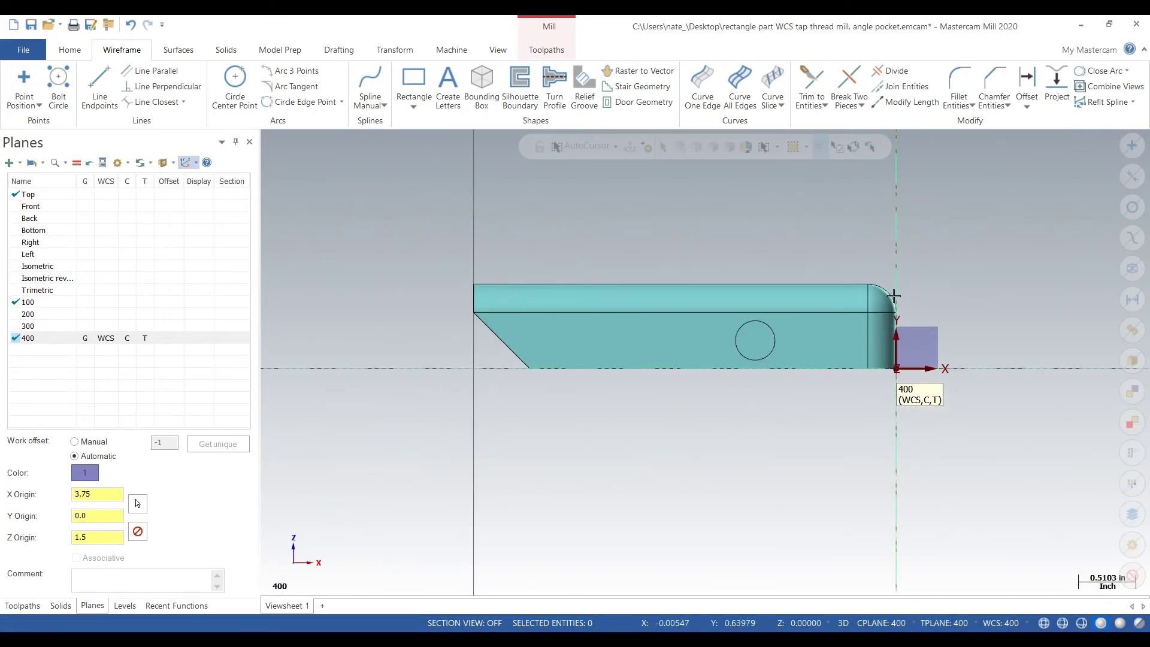
pyautogui.scroll(-1, 839, 287)
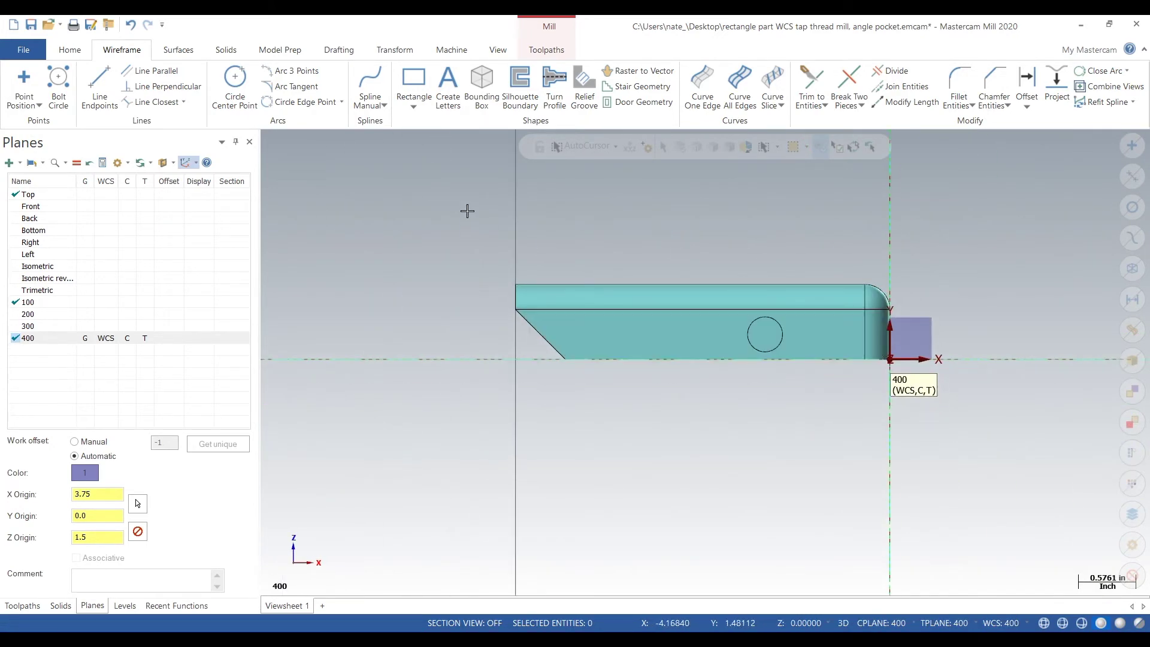
# Create a silhouette boundary of the solid part as seen in plane 400's top view
pyautogui.click(127, 607)
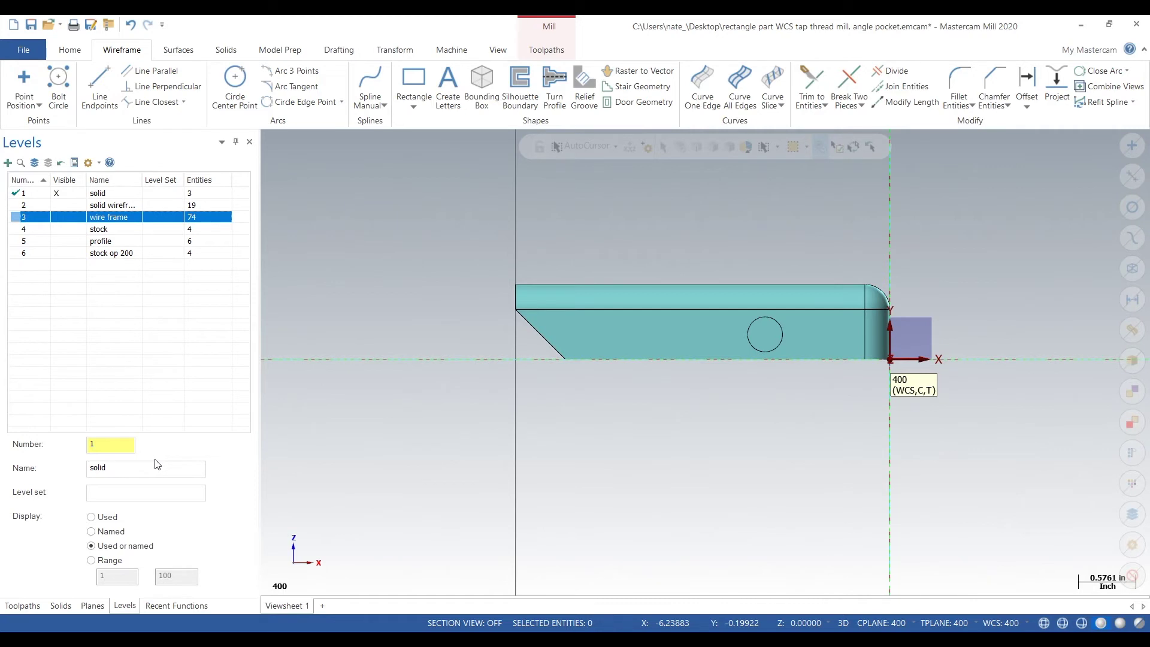
pyautogui.moveTo(473, 210); pyautogui.dragTo(954, 466)
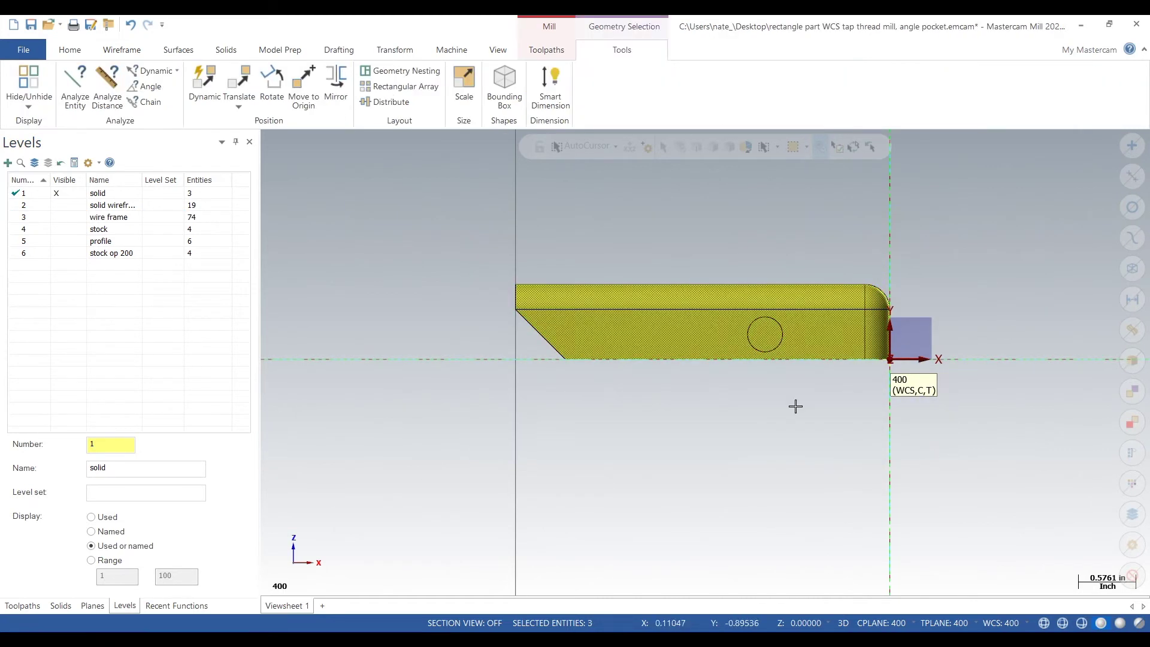
pyautogui.click(140, 54)
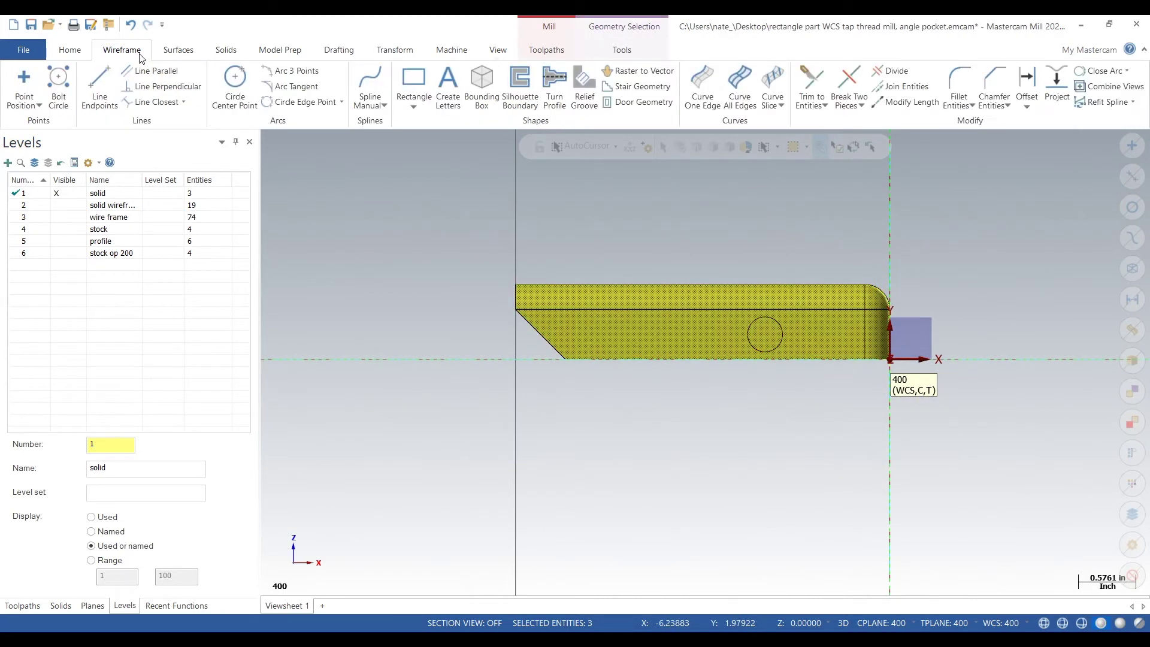
pyautogui.click(515, 88)
pyautogui.click(214, 171)
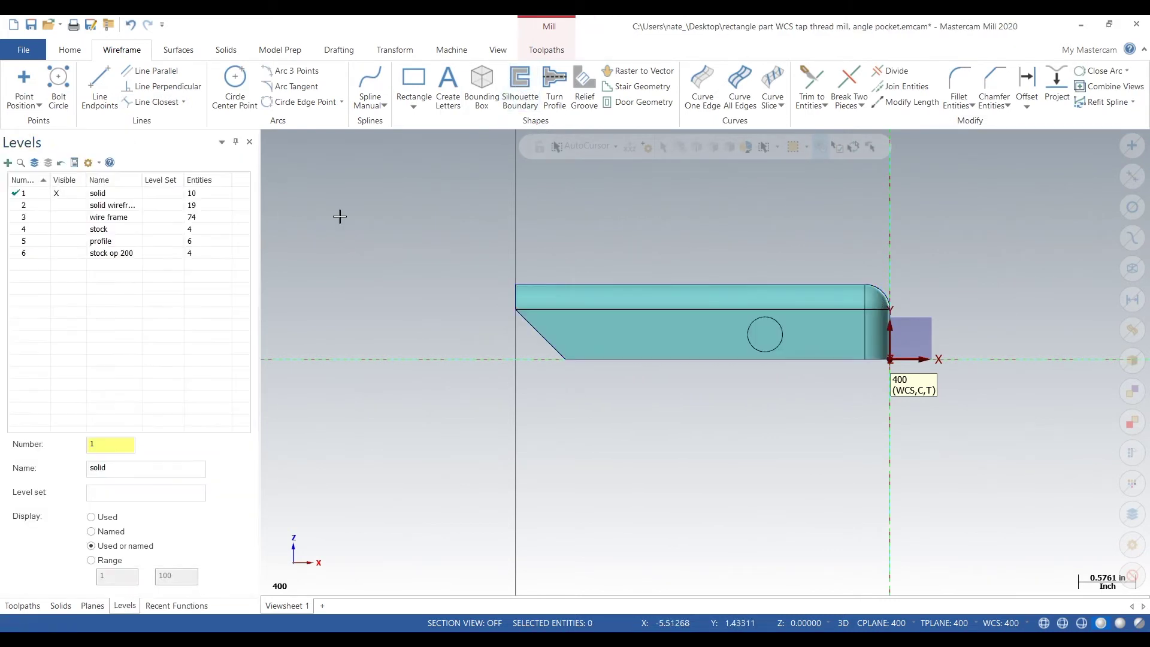
pyautogui.moveTo(1024, 326); pyautogui.dragTo(1044, 263, button='middle')
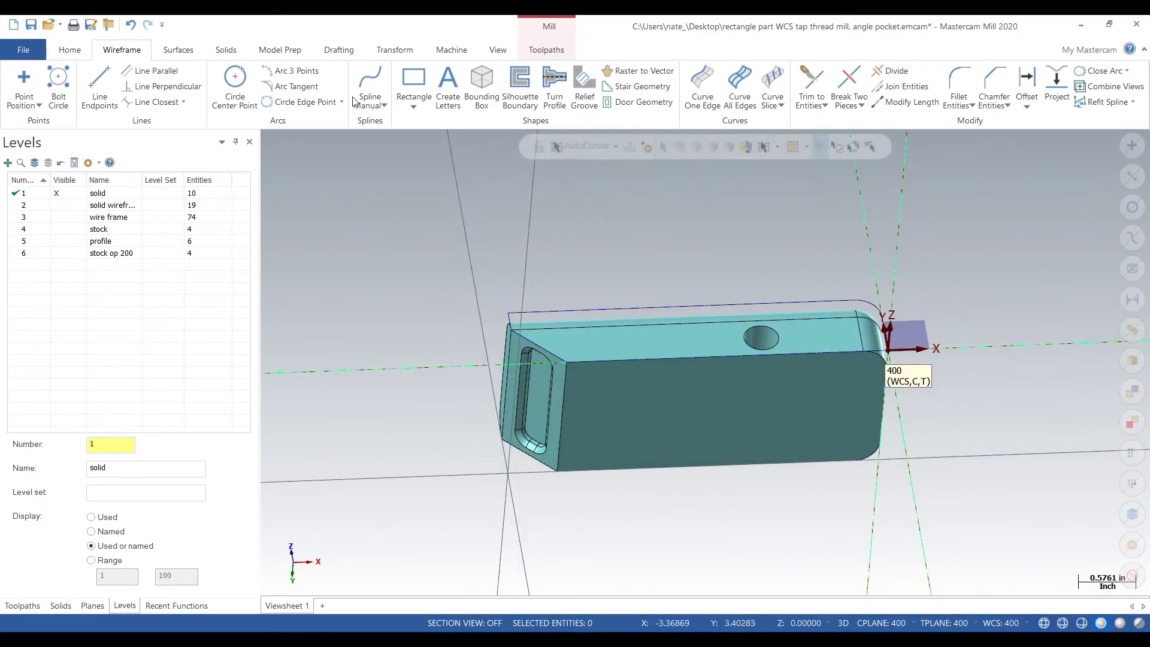
pyautogui.rightClick(521, 240)
pyautogui.click(600, 318)
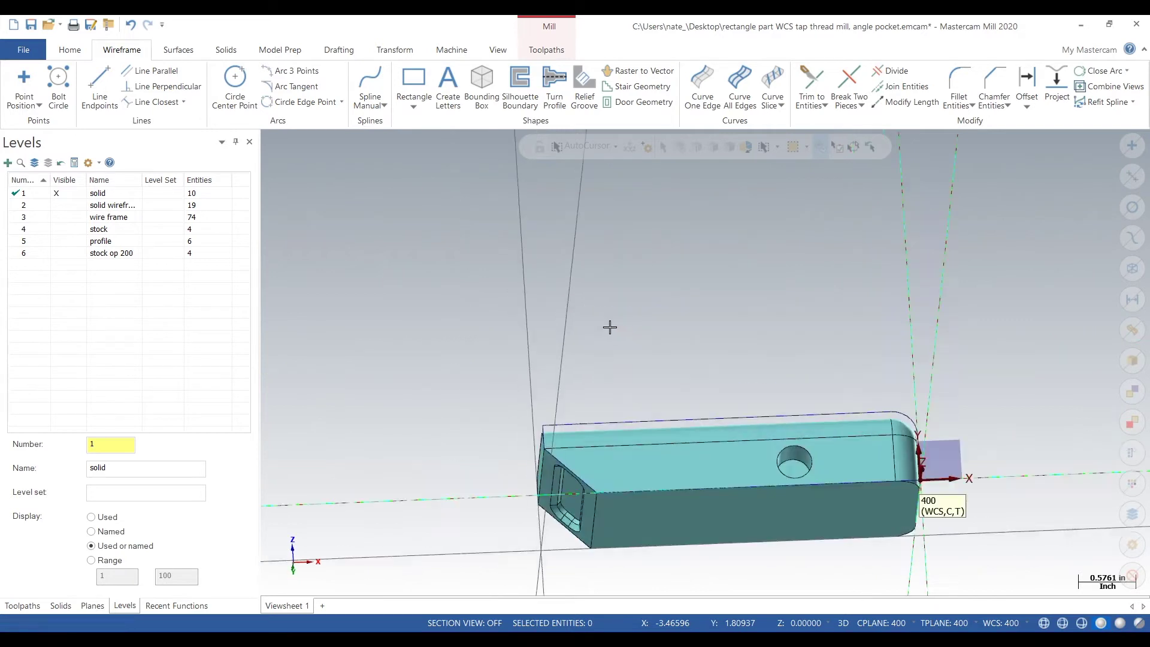
# Create level 7 as the active level and name it "op 400 profile"
pyautogui.click(121, 445)
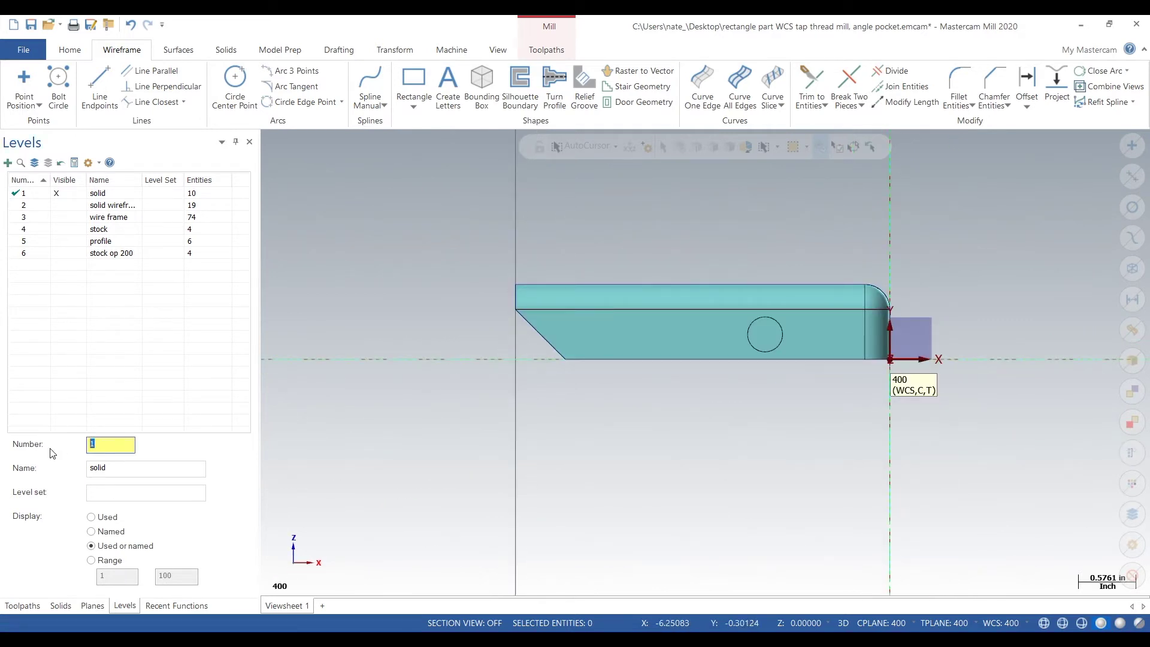
pyautogui.press('Return')
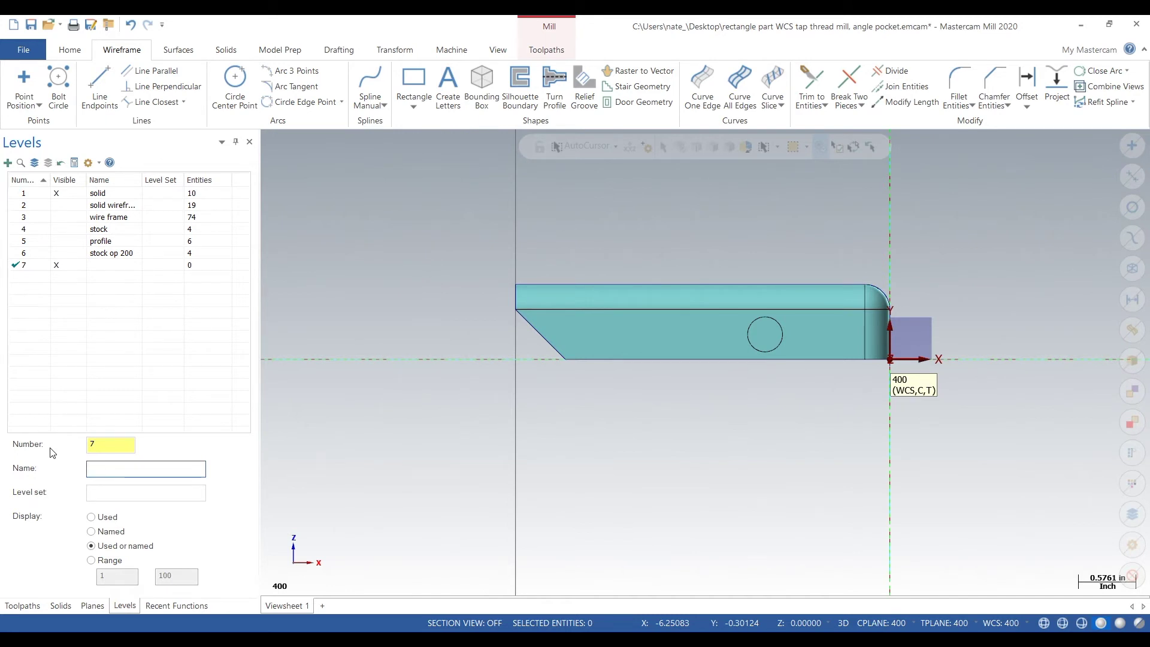
pyautogui.write('op 400 profile')
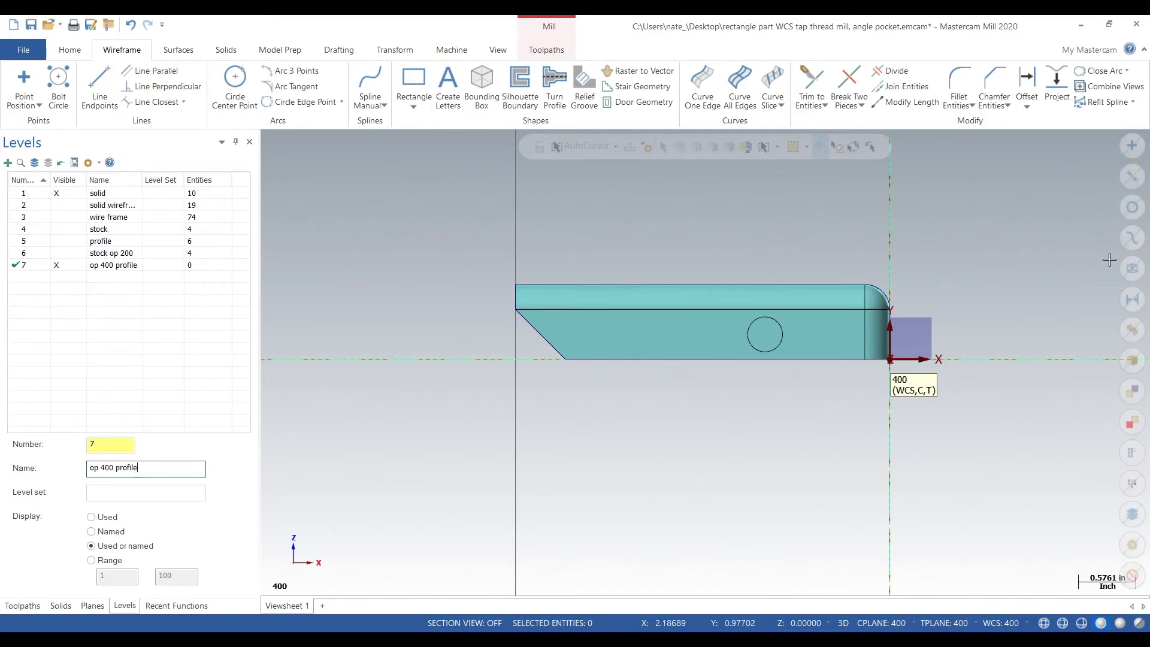
# Move the silhouette boundary wireframe to active level 7 (op 400 profile)
pyautogui.click(1130, 268)
pyautogui.rightClick(813, 218)
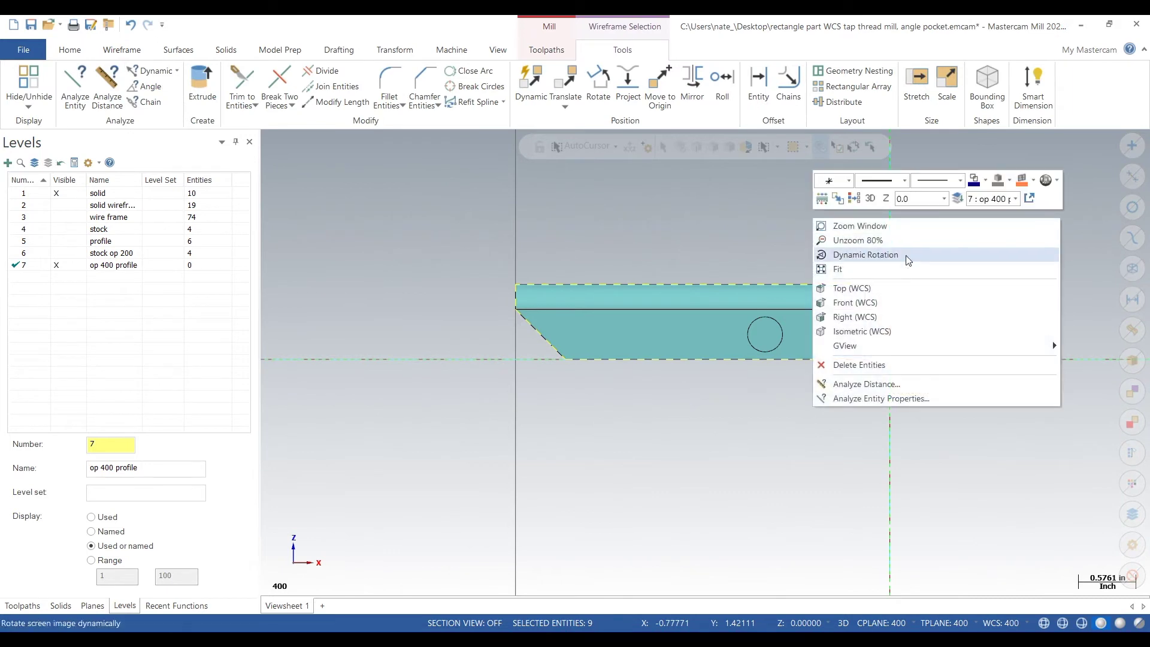
pyautogui.click(957, 199)
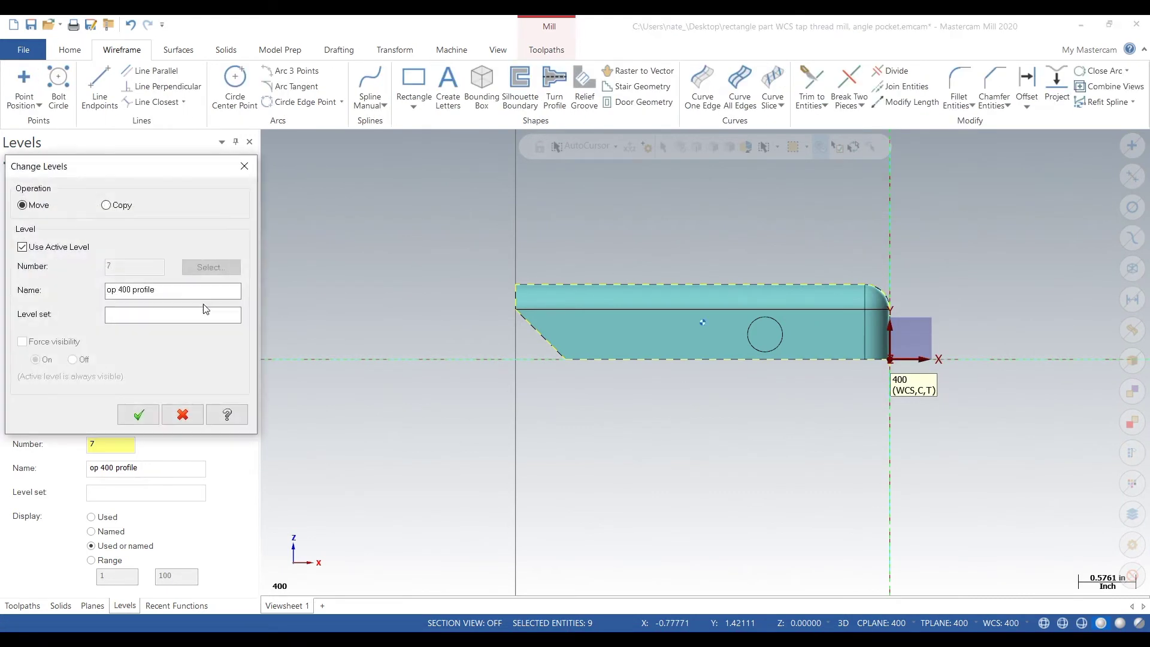
pyautogui.click(136, 411)
# Make level 1 (solid) active, and toggle level 7 (op 400 profile) off and back on to check its wireframe
pyautogui.click(41, 197)
pyautogui.click(70, 265)
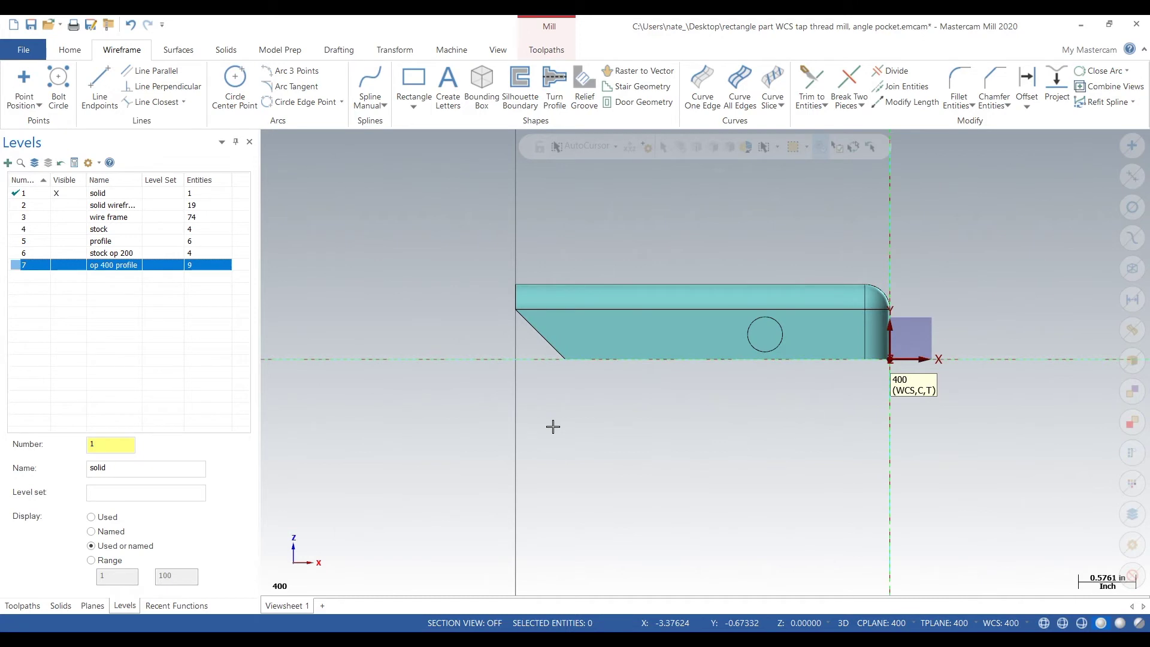
pyautogui.click(70, 264)
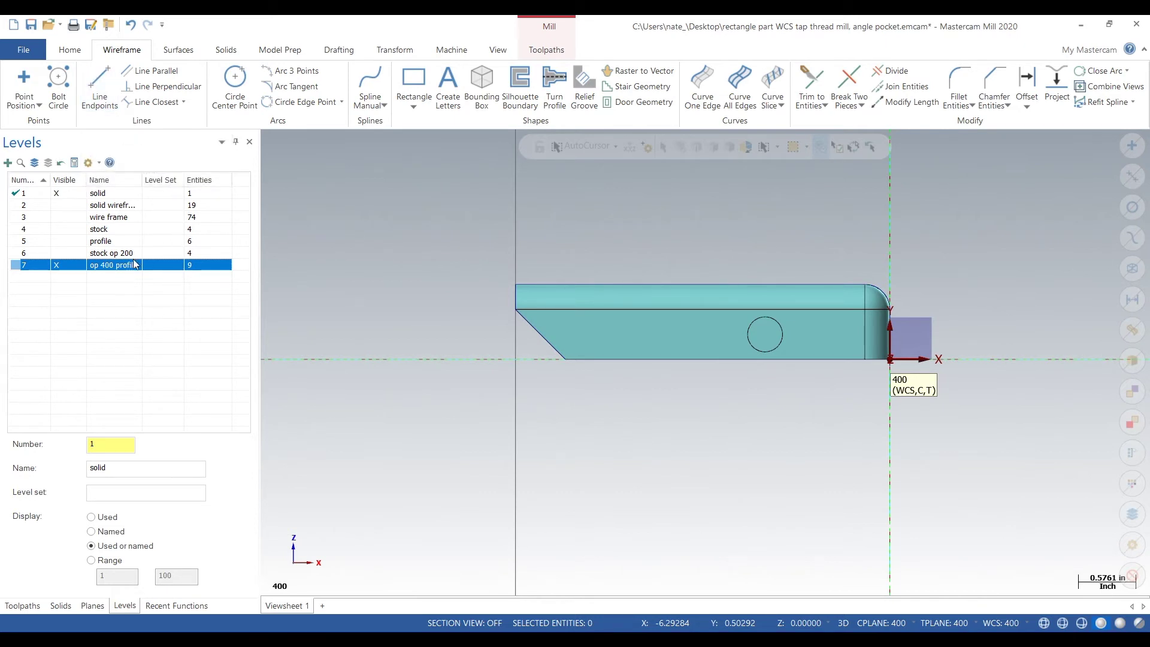
# Duplicate plane 400, rename the copy 500, and set it as the active WCS, construction plane and tool plane
pyautogui.click(93, 610)
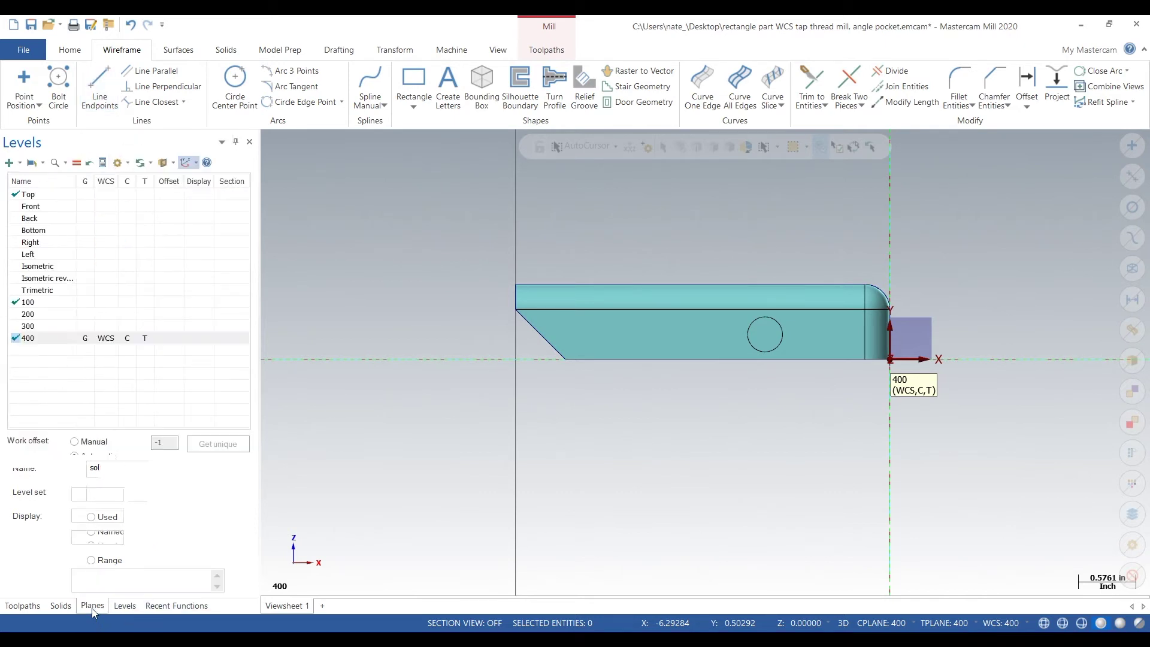
pyautogui.rightClick(54, 341)
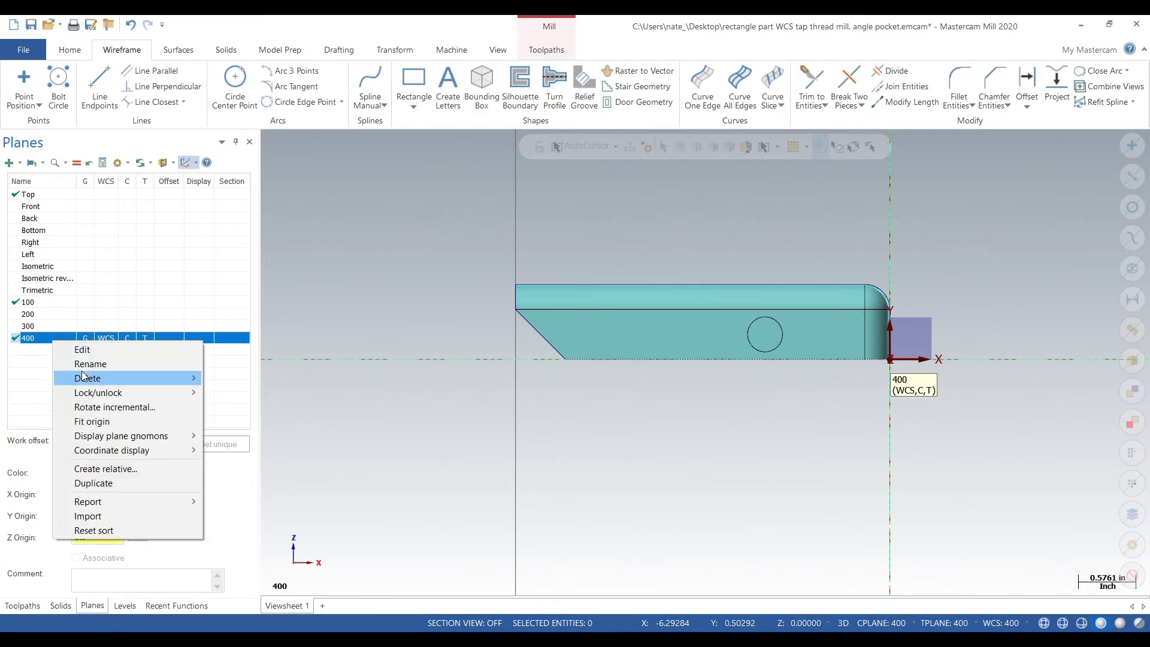
pyautogui.click(138, 484)
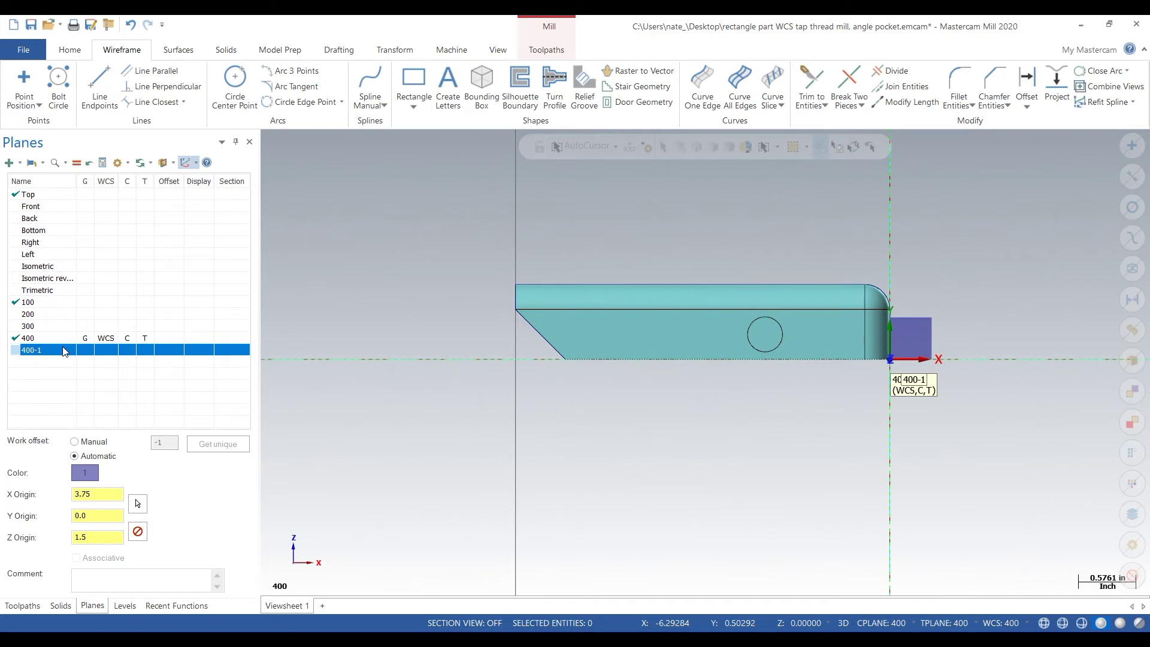
pyautogui.click(65, 352)
pyautogui.write('500')
pyautogui.press('Return')
pyautogui.click(100, 354)
# Edit plane 500 and place its origin on the edge of the hole nearest the rounded end of the two-hole side
pyautogui.rightClick(52, 355)
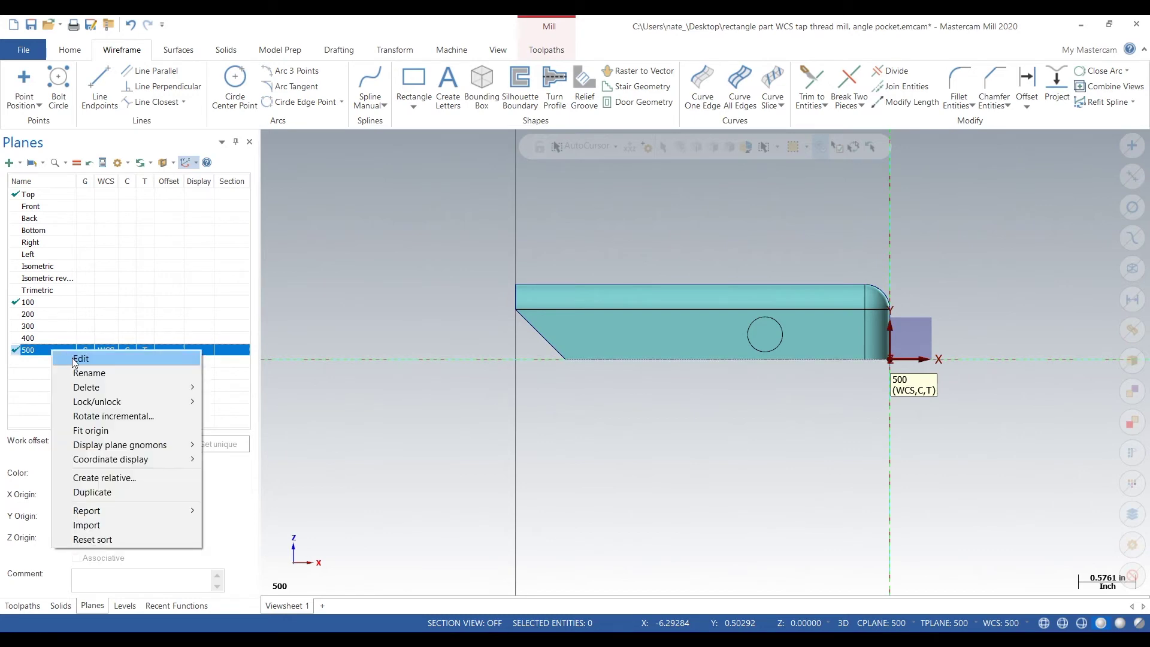
pyautogui.click(72, 361)
pyautogui.click(892, 361)
pyautogui.moveTo(893, 364); pyautogui.dragTo(898, 287, button='middle')
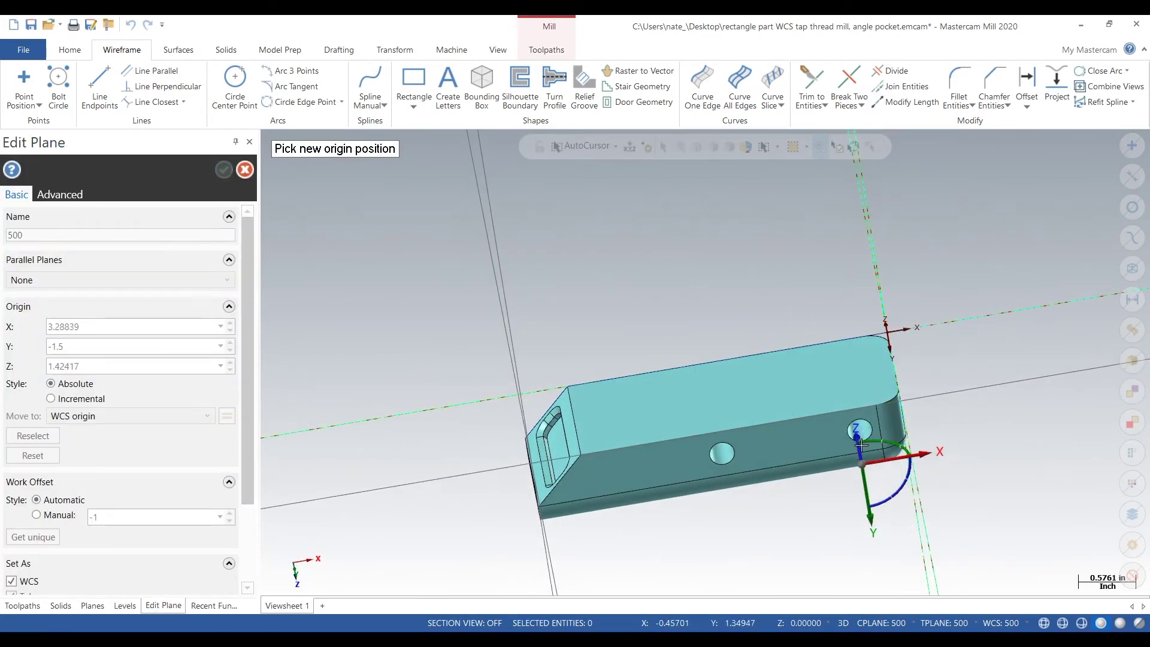
pyautogui.moveTo(894, 406); pyautogui.dragTo(847, 342, button='middle')
pyautogui.scroll(2, 870, 462)
pyautogui.scroll(2, 870, 462)
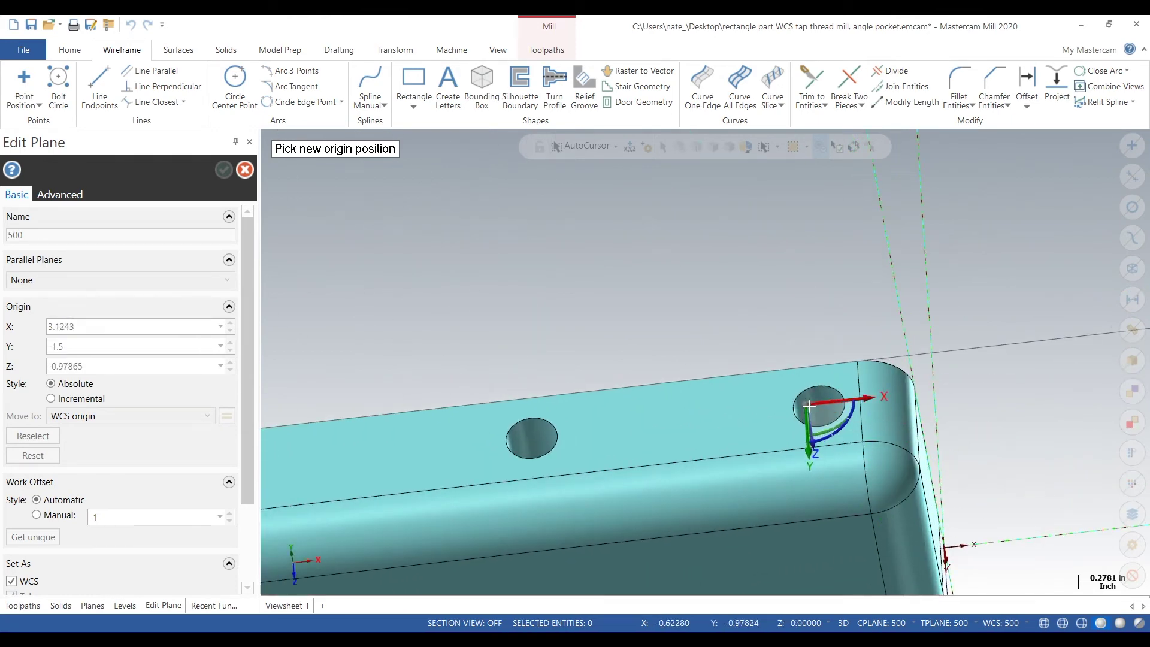
pyautogui.click(820, 383)
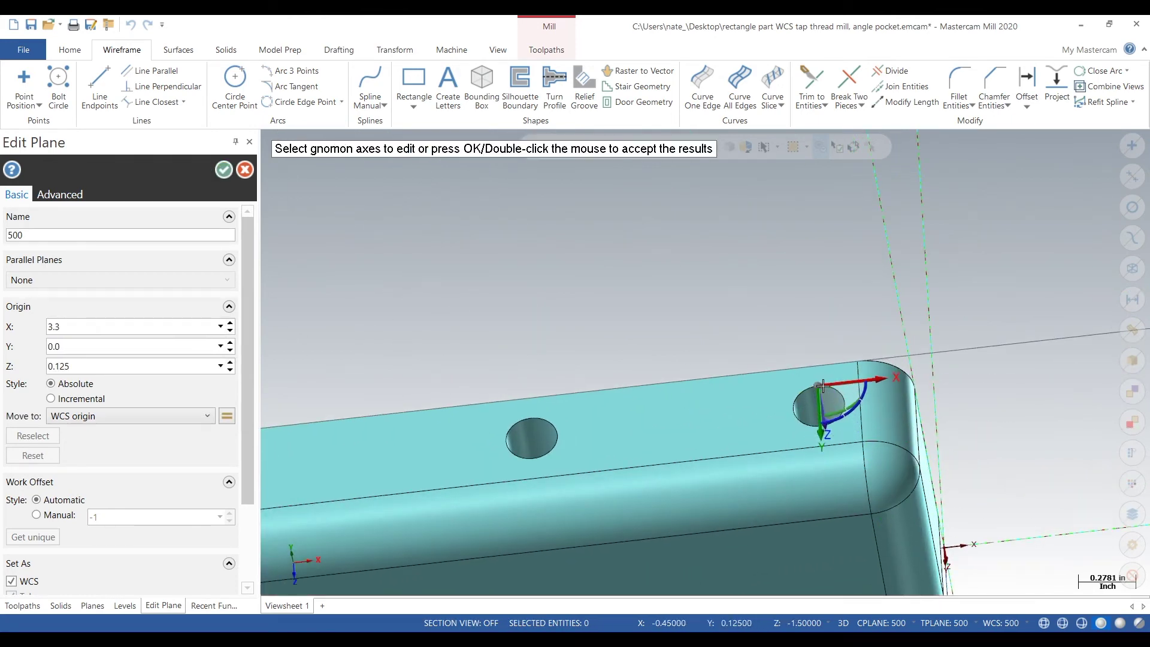
# Rotate plane 500 a half turn about its X axis to face the two-hole side, and view it from its top
pyautogui.moveTo(820, 384); pyautogui.dragTo(805, 410, button='middle')
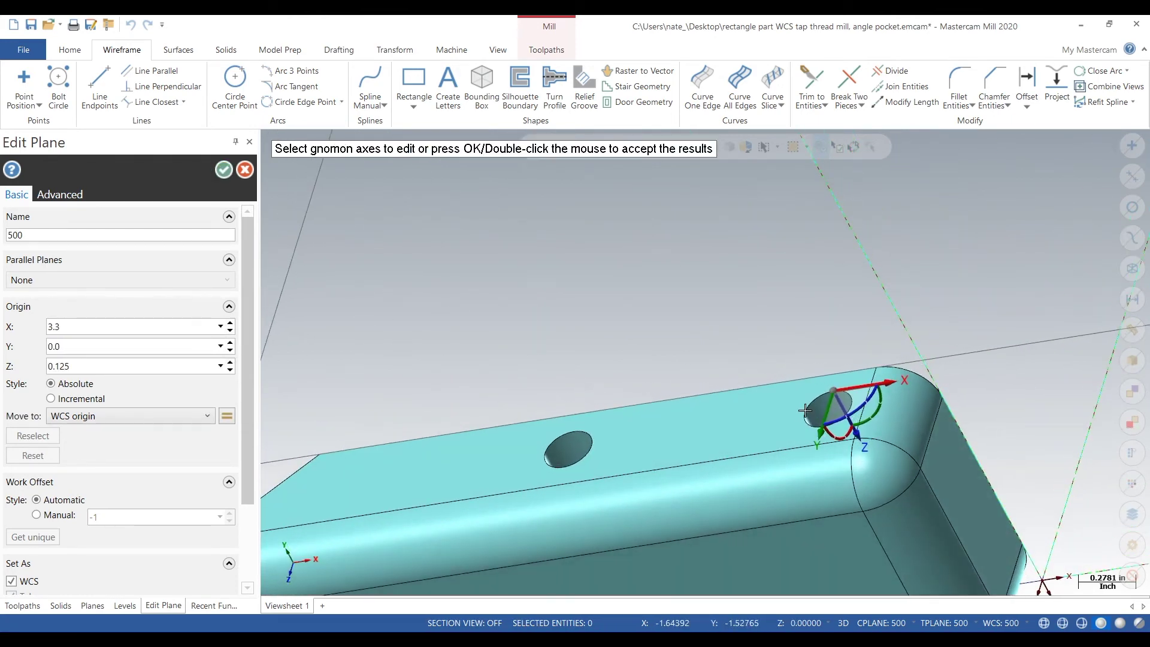
pyautogui.click(839, 433)
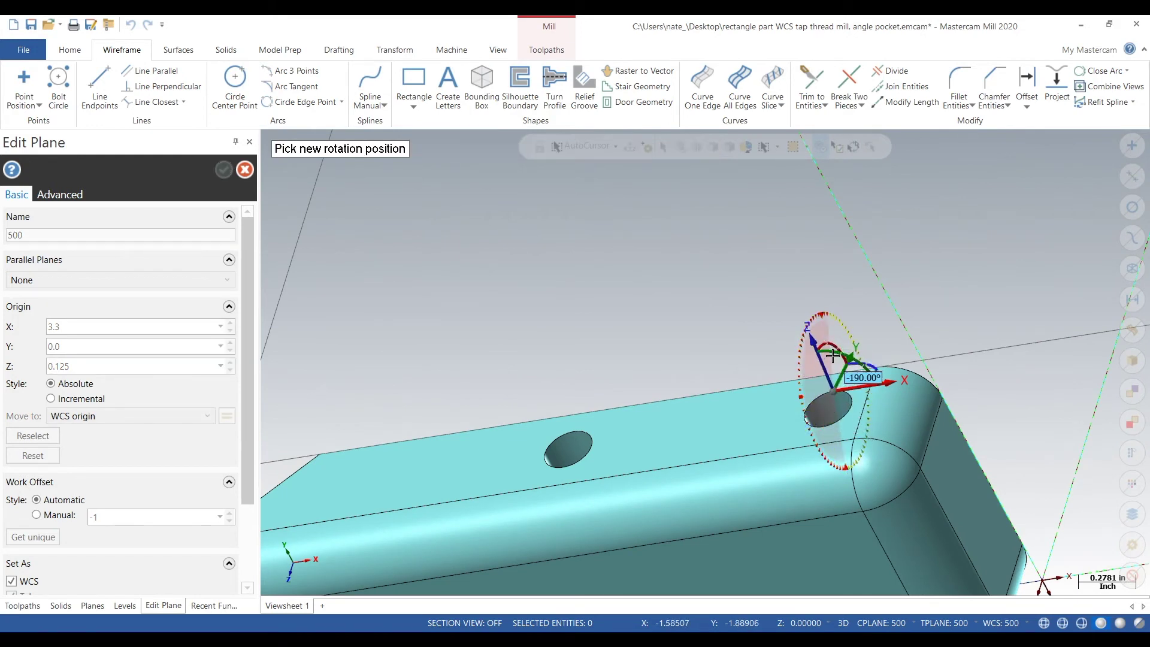
pyautogui.click(828, 353)
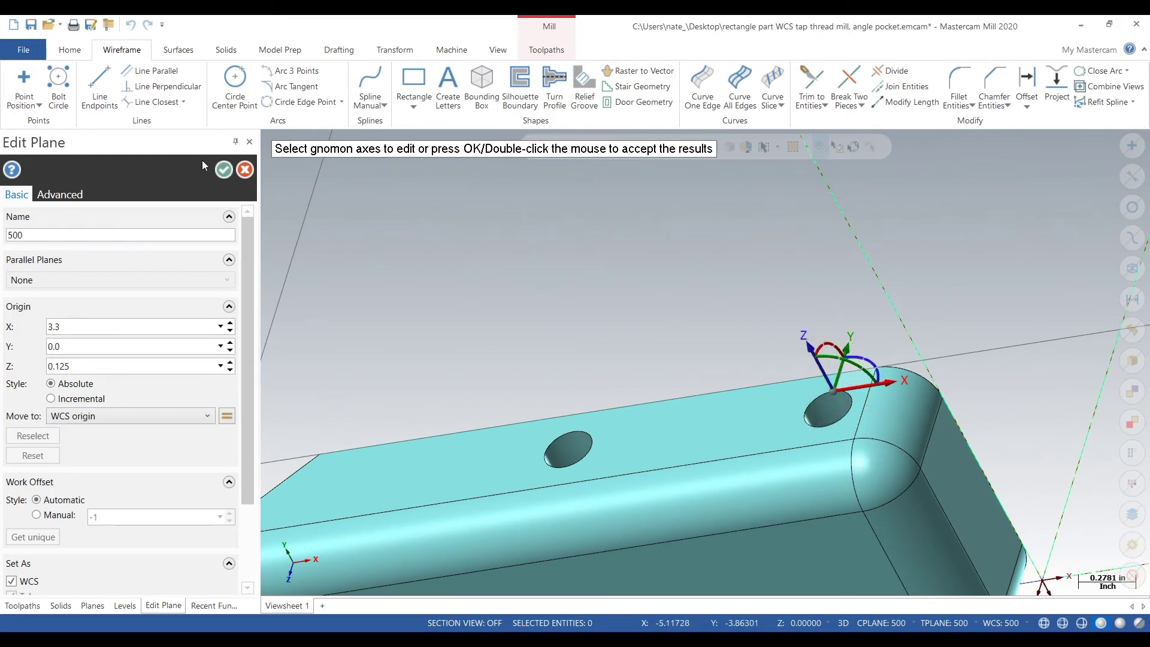
pyautogui.click(223, 171)
pyautogui.click(89, 349)
pyautogui.scroll(-2, 386, 292)
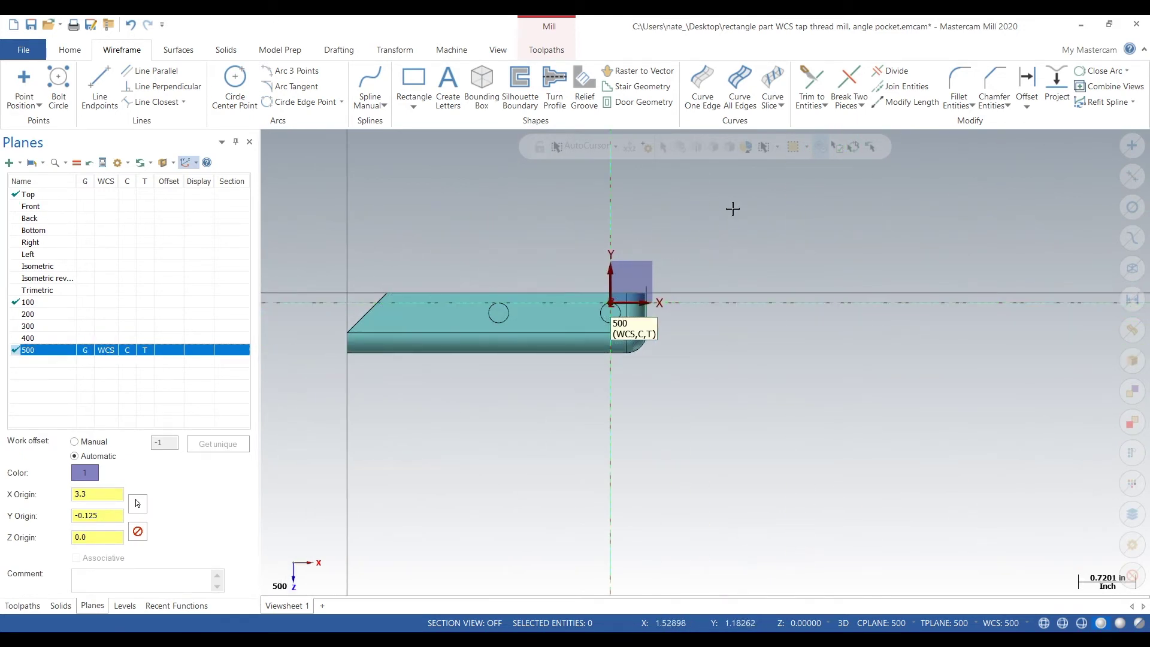
# Create a silhouette boundary of the solid part as seen in plane 500's top view
pyautogui.moveTo(742, 221); pyautogui.dragTo(295, 413)
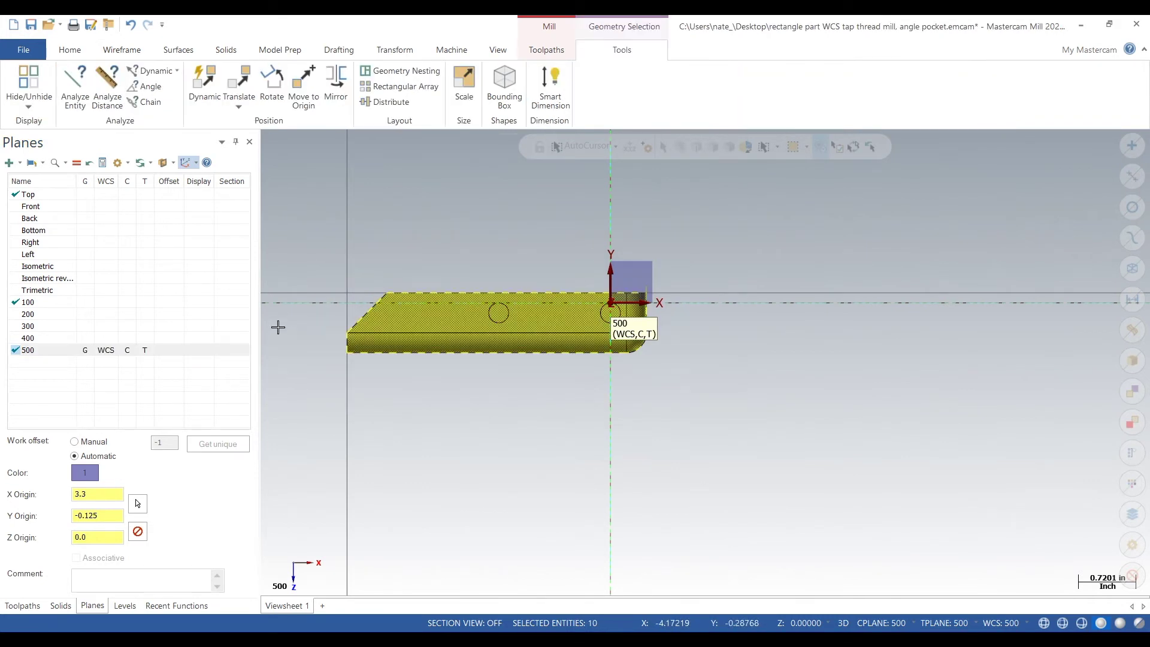
pyautogui.click(115, 51)
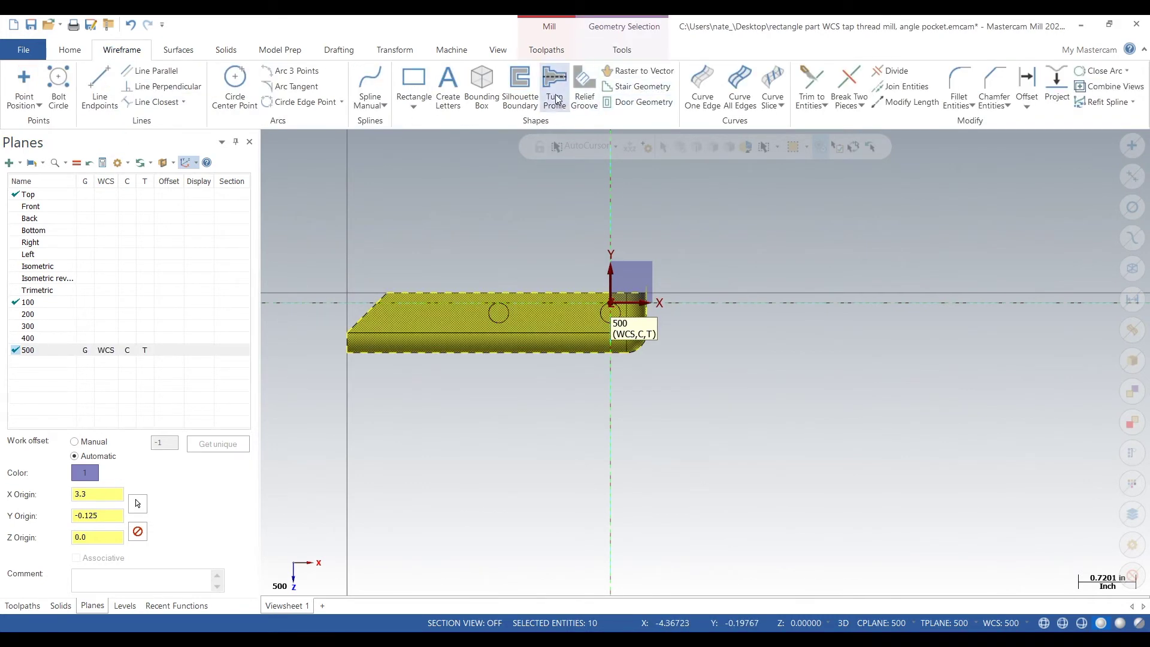
pyautogui.click(518, 87)
pyautogui.click(224, 172)
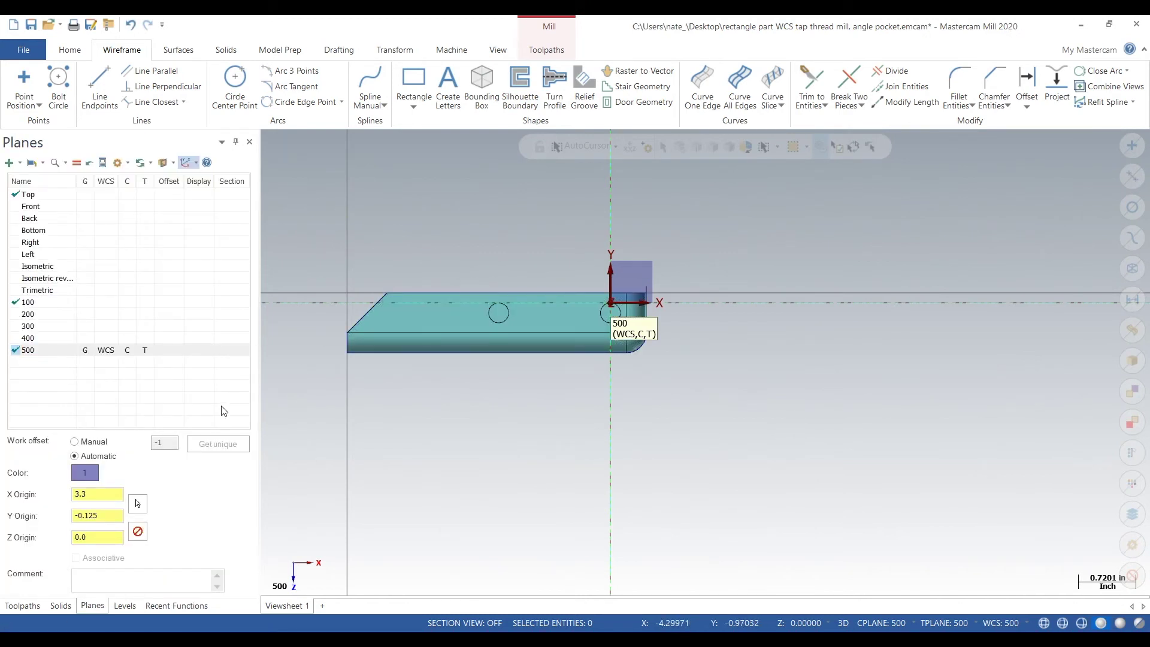
# Move plane 500's origin to the silhouette's corner at the rounded end of the two-hole side, at X 3.75, Y 0, Z 0
pyautogui.rightClick(51, 357)
pyautogui.click(77, 363)
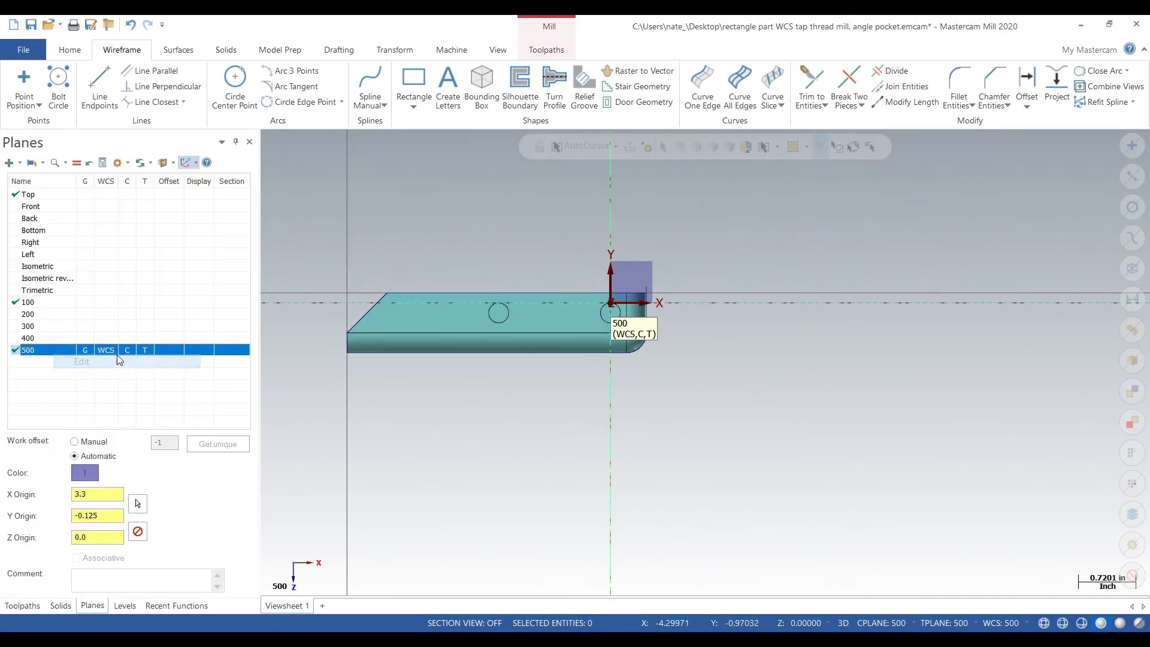
pyautogui.click(612, 303)
pyautogui.moveTo(612, 302); pyautogui.dragTo(645, 288, button='middle')
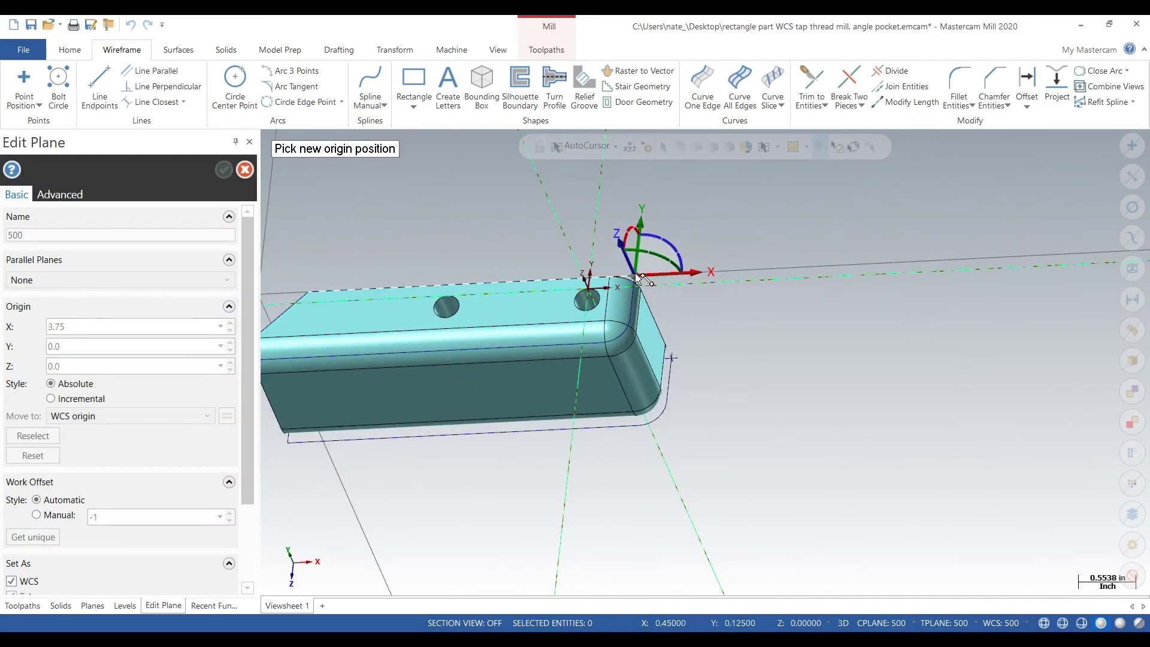
pyautogui.click(635, 273)
pyautogui.click(223, 169)
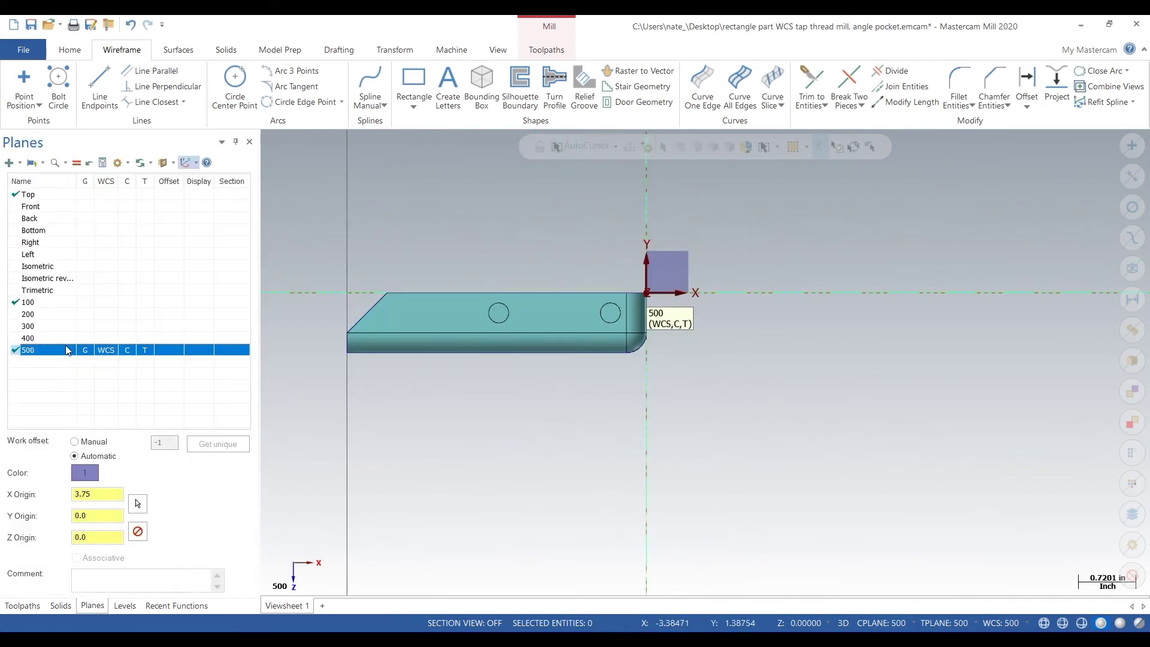
# Hide level 7 (op 400 profile) while keeping the solid level displayed
pyautogui.click(124, 606)
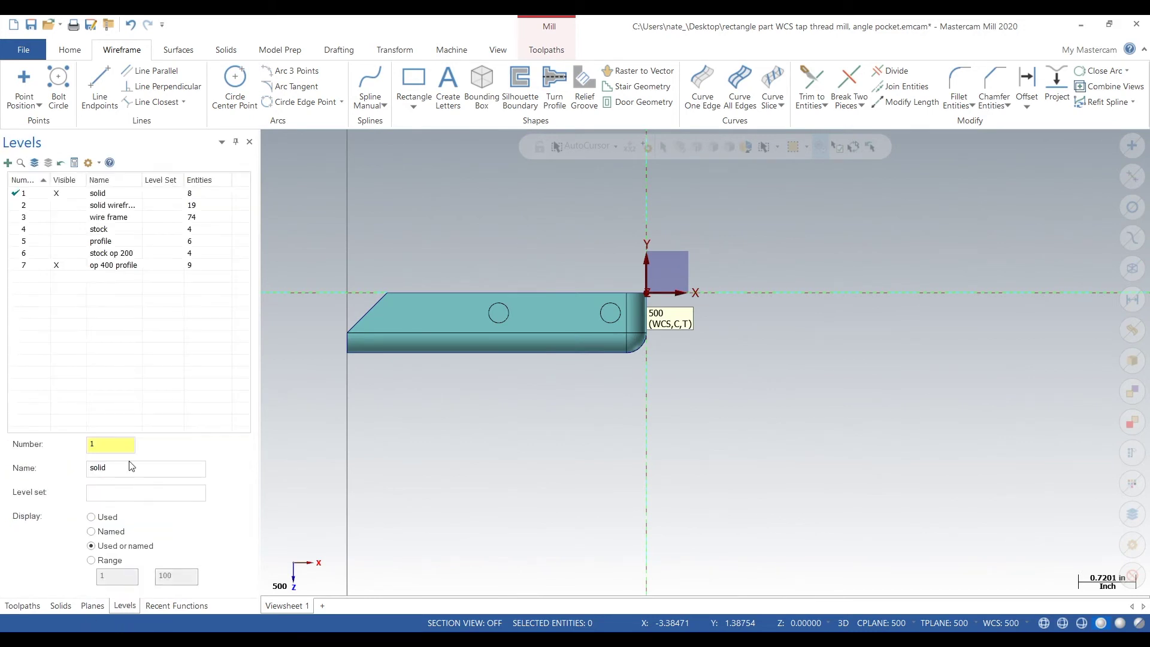
pyautogui.click(41, 196)
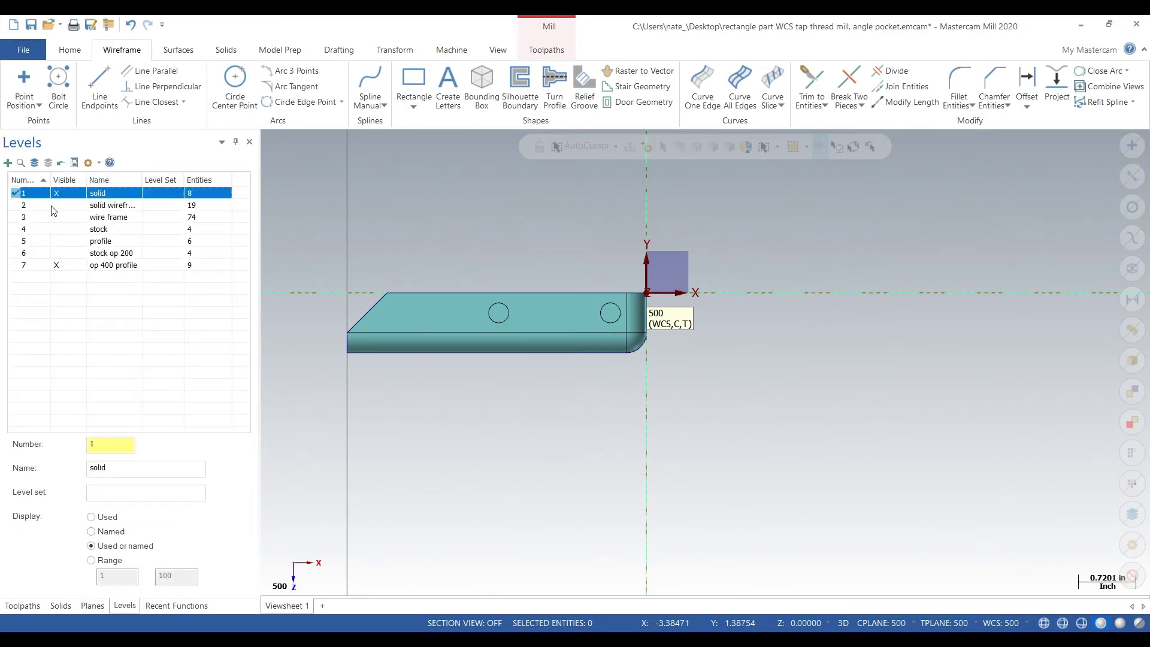
pyautogui.click(68, 264)
# Create level 8 as the active level and name it "op 500 profile"
pyautogui.moveTo(570, 429); pyautogui.dragTo(511, 378, button='middle')
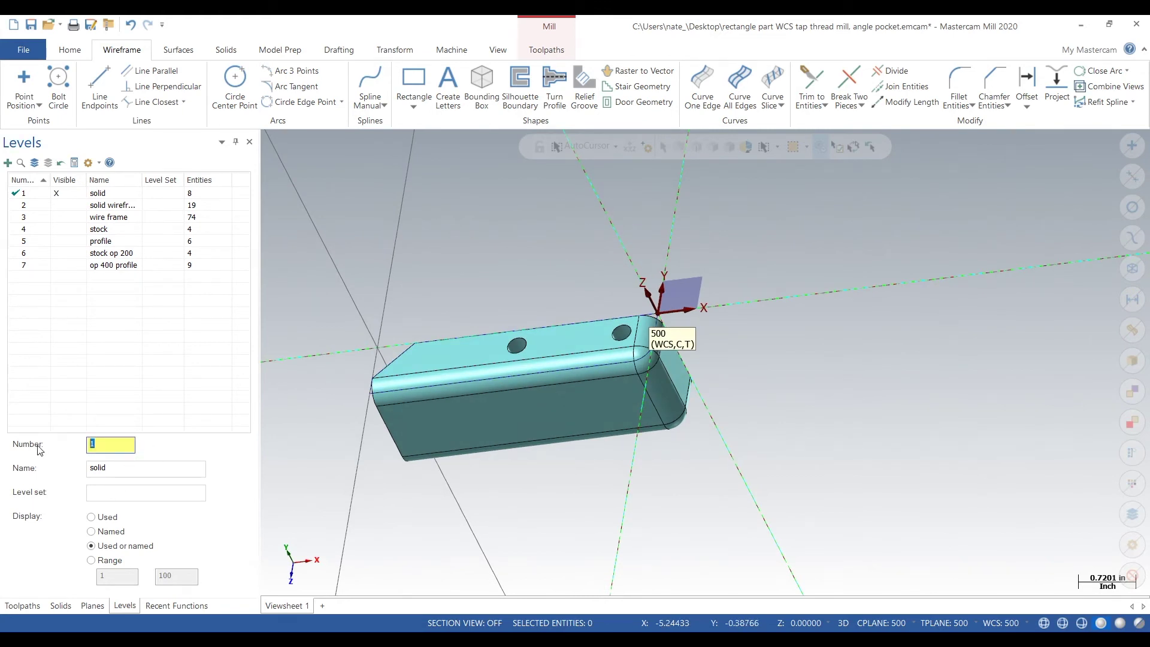
pyautogui.write('8')
pyautogui.press('Return')
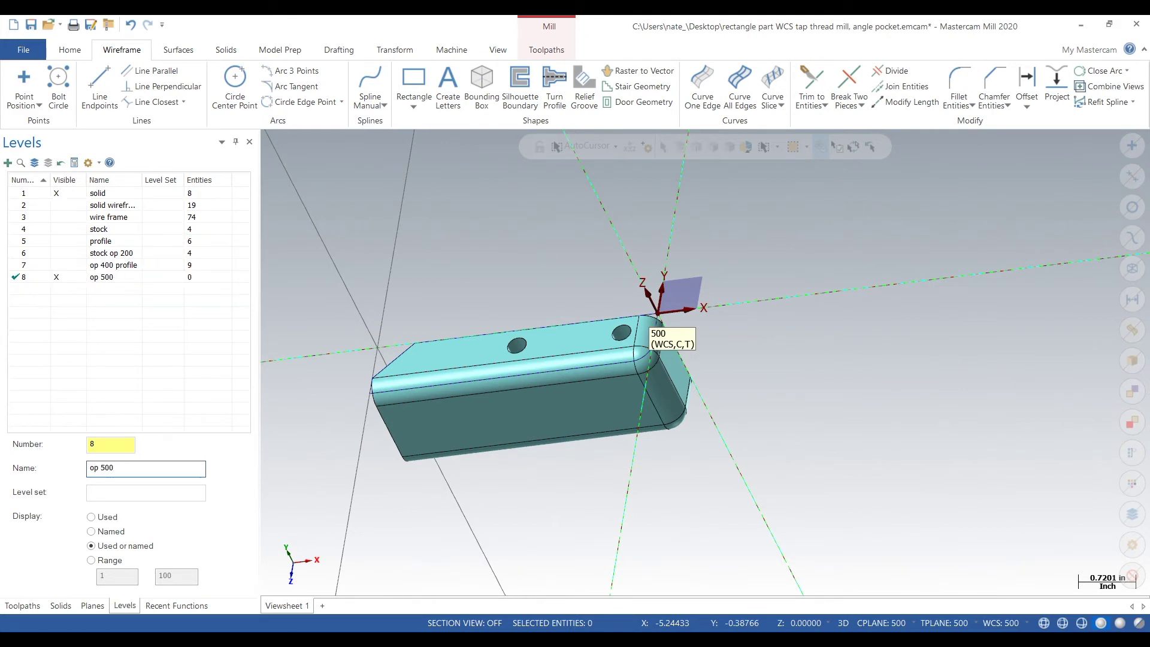
pyautogui.write('le')
# Move the visible silhouette wireframe to active level 8 (op 500 profile)
pyautogui.hotkey('ctrl', 'a')
pyautogui.rightClick(800, 304)
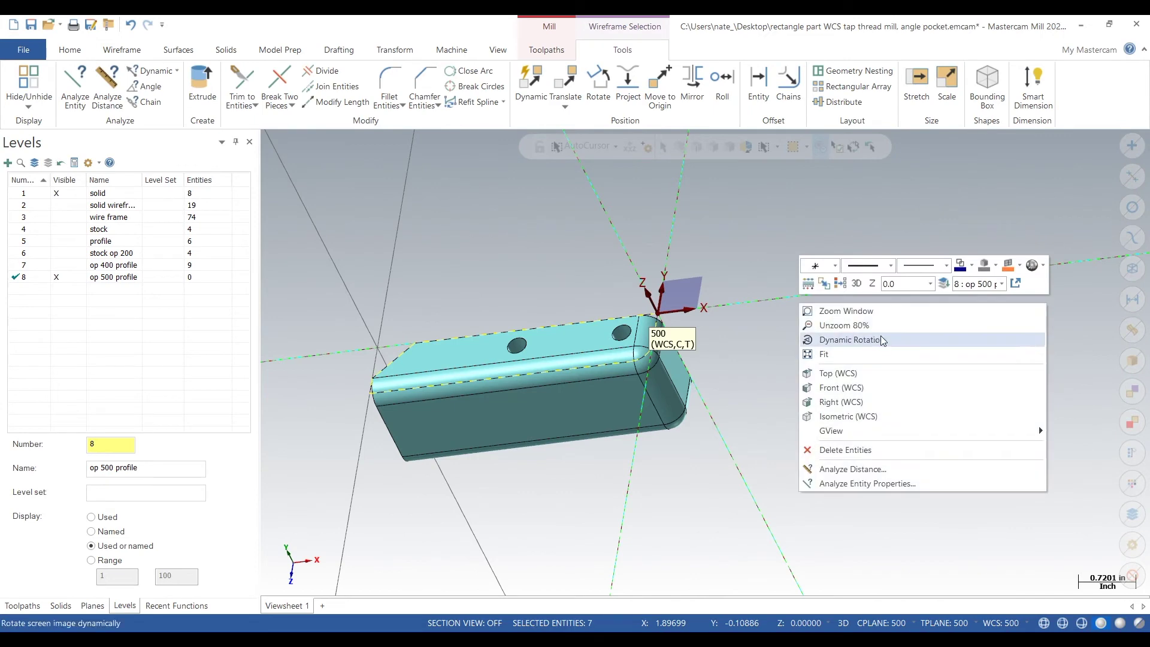
pyautogui.click(944, 285)
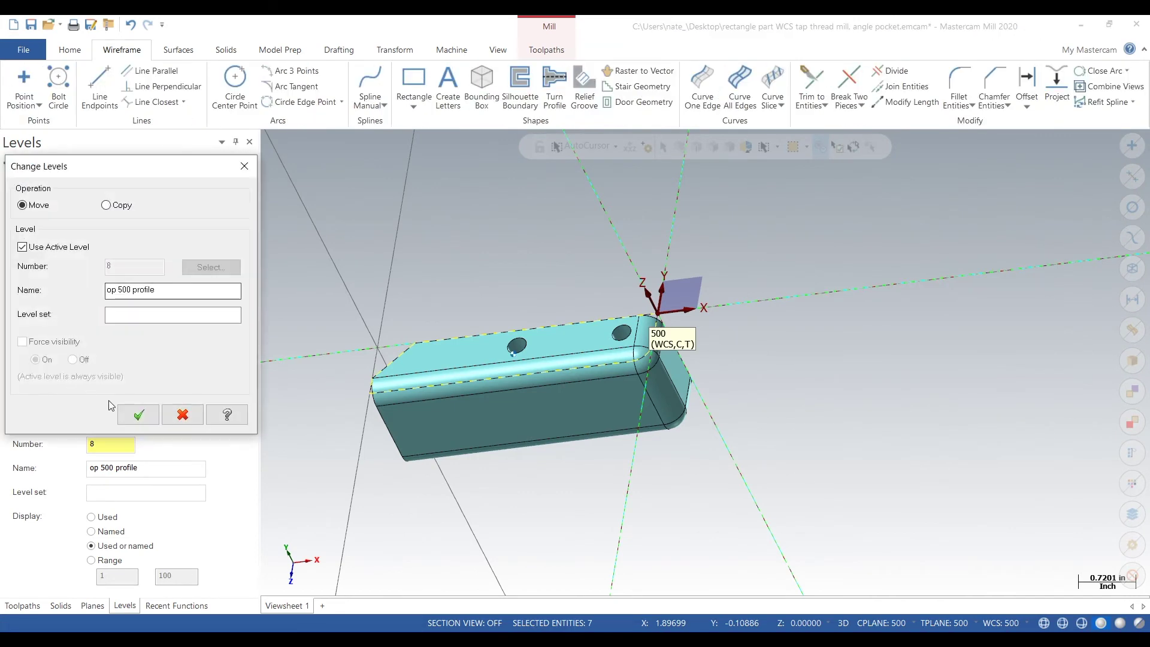
pyautogui.click(138, 413)
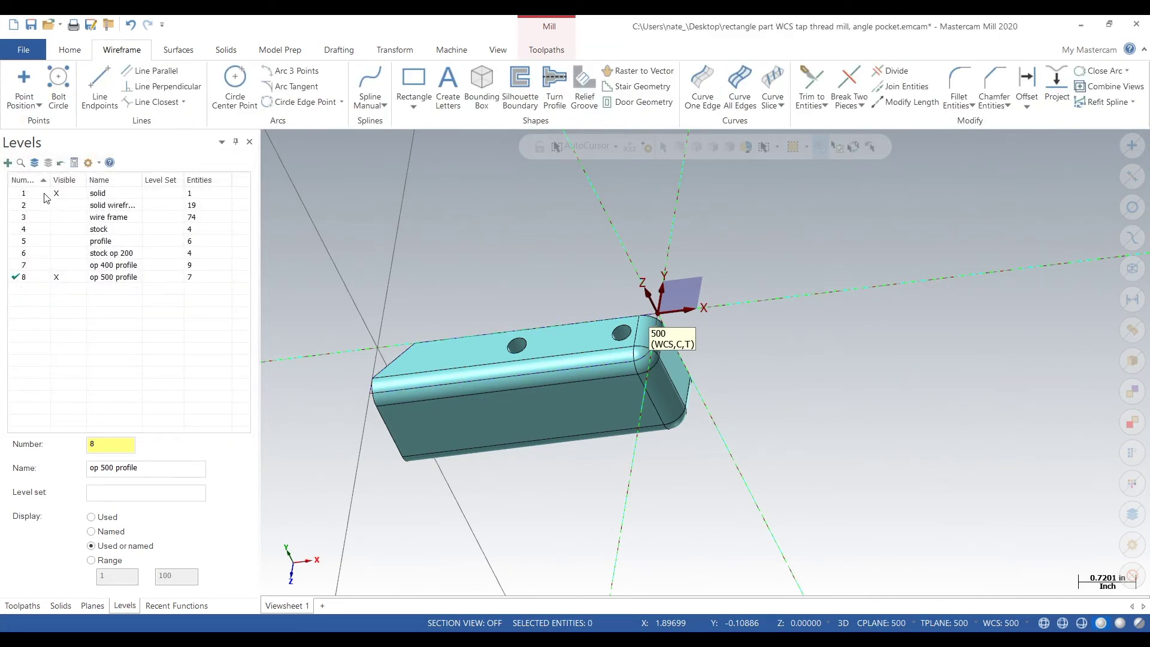
# Make level 1 (solid) the active level and hide level 8 (op 500 profile)
pyautogui.click(45, 194)
pyautogui.click(73, 279)
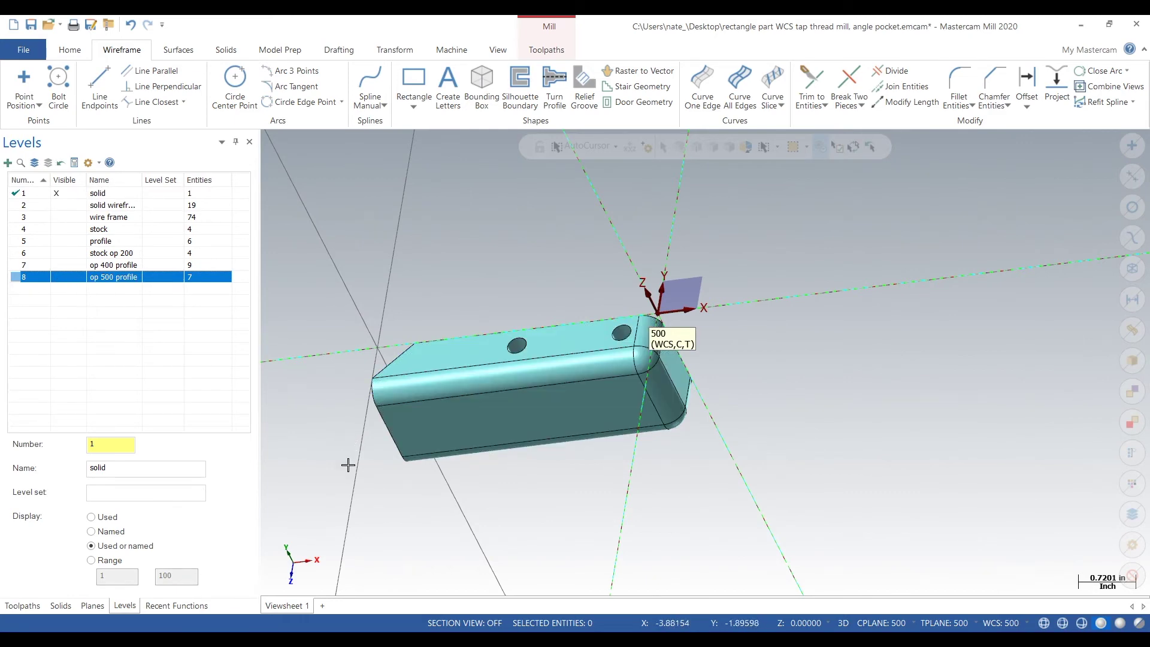
pyautogui.moveTo(347, 476); pyautogui.dragTo(341, 448, button='middle')
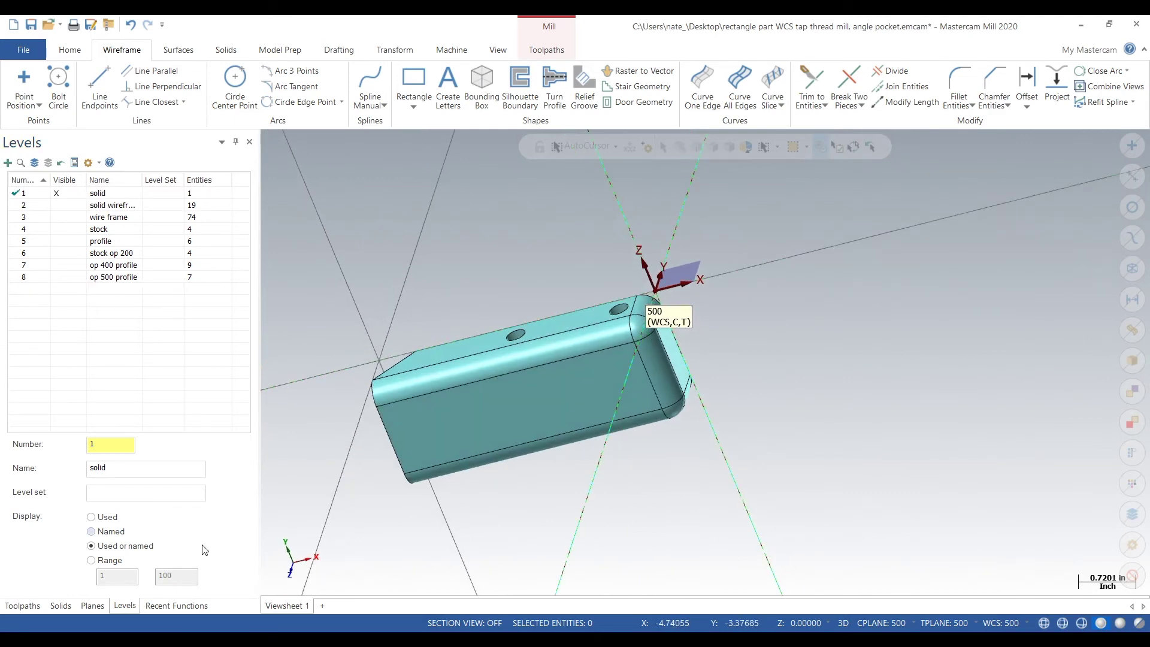
# Add a new toolpath group named 500 under Machine Group-1
pyautogui.click(92, 606)
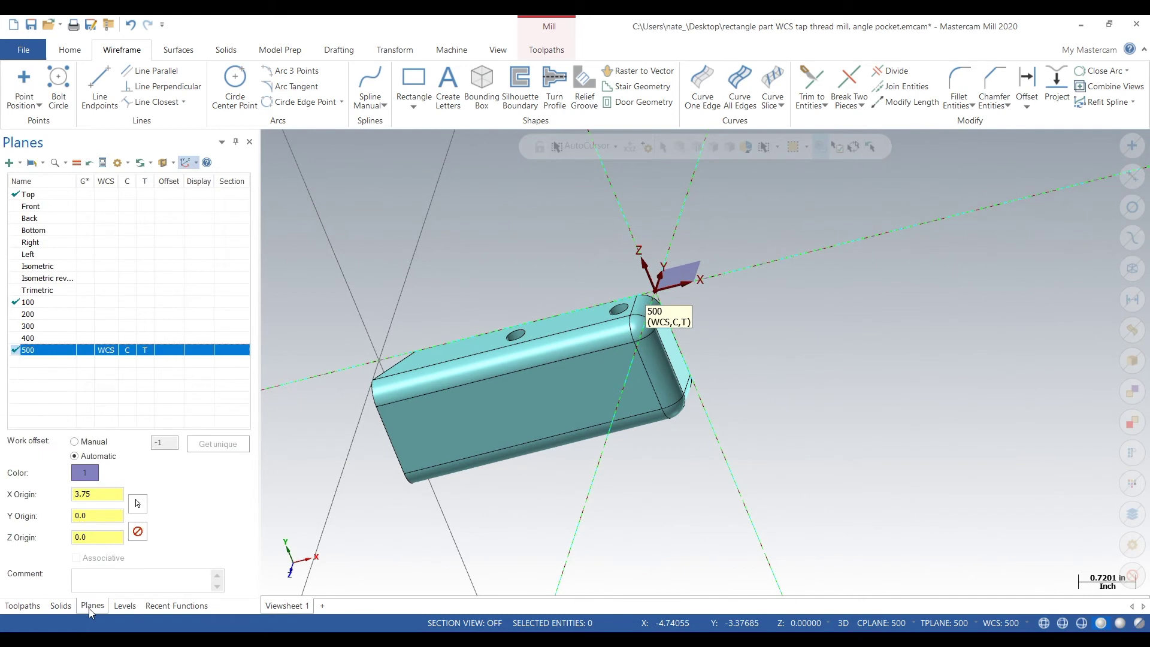
pyautogui.click(23, 605)
pyautogui.rightClick(62, 197)
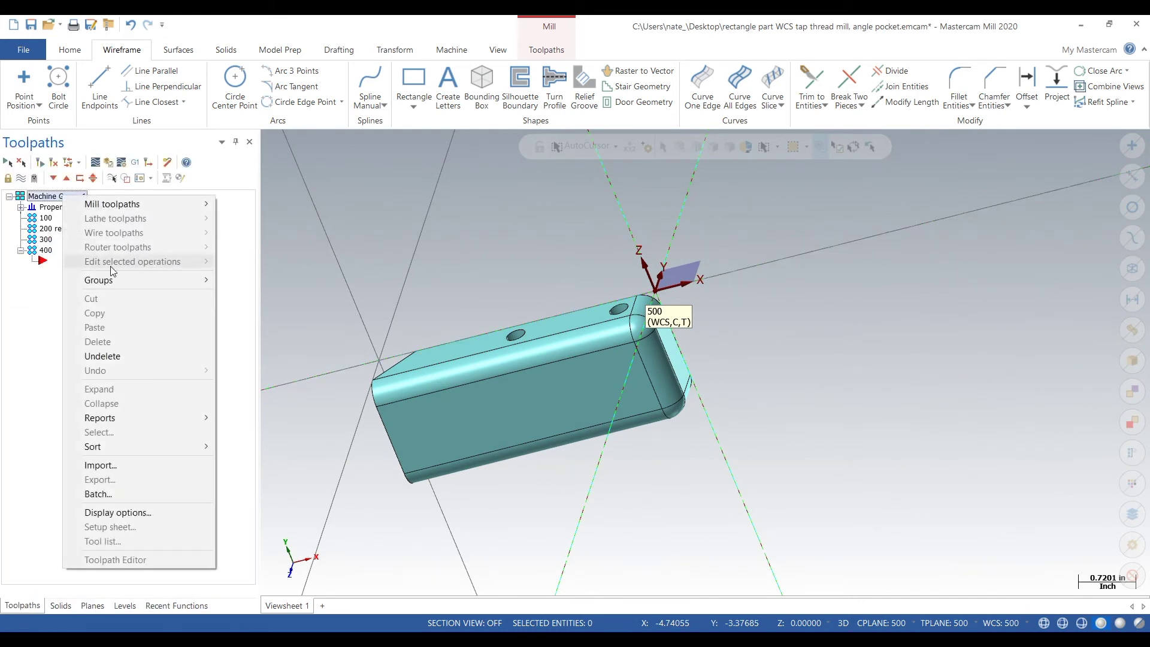
pyautogui.moveTo(120, 283)
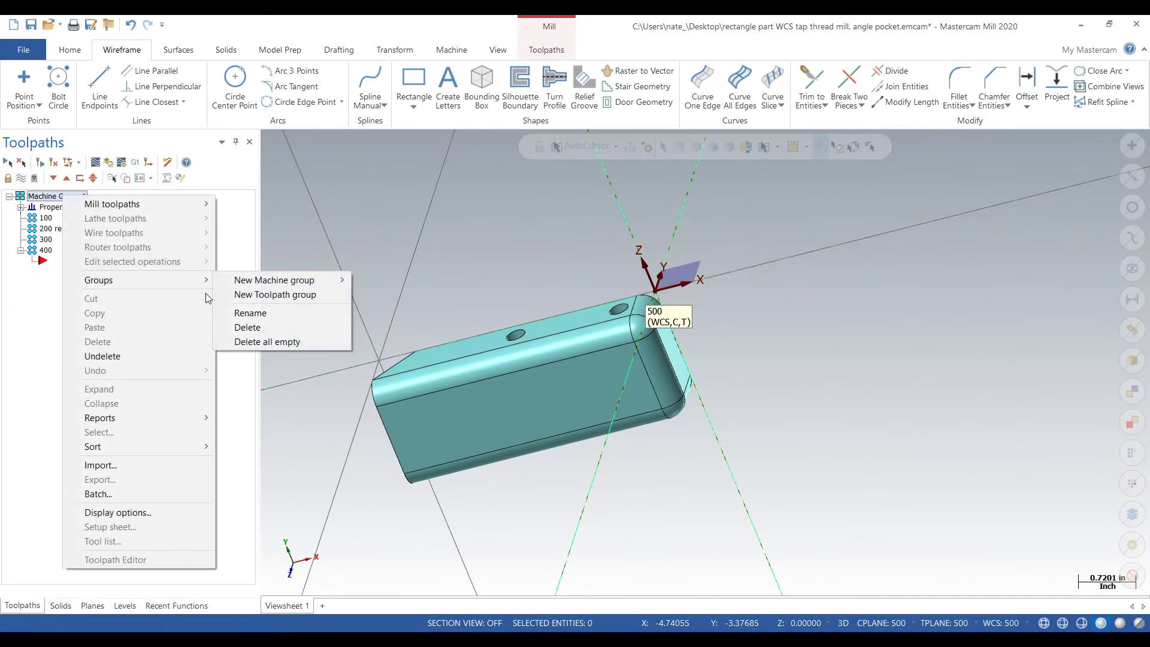
pyautogui.click(276, 297)
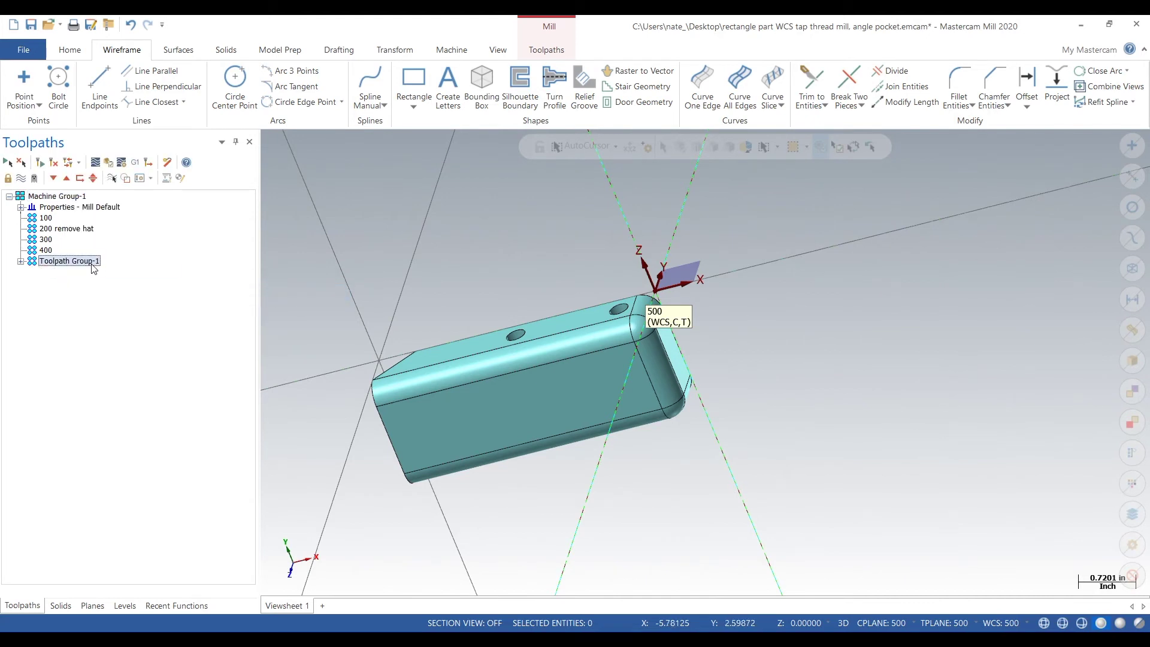
pyautogui.write('500')
pyautogui.press('Return')
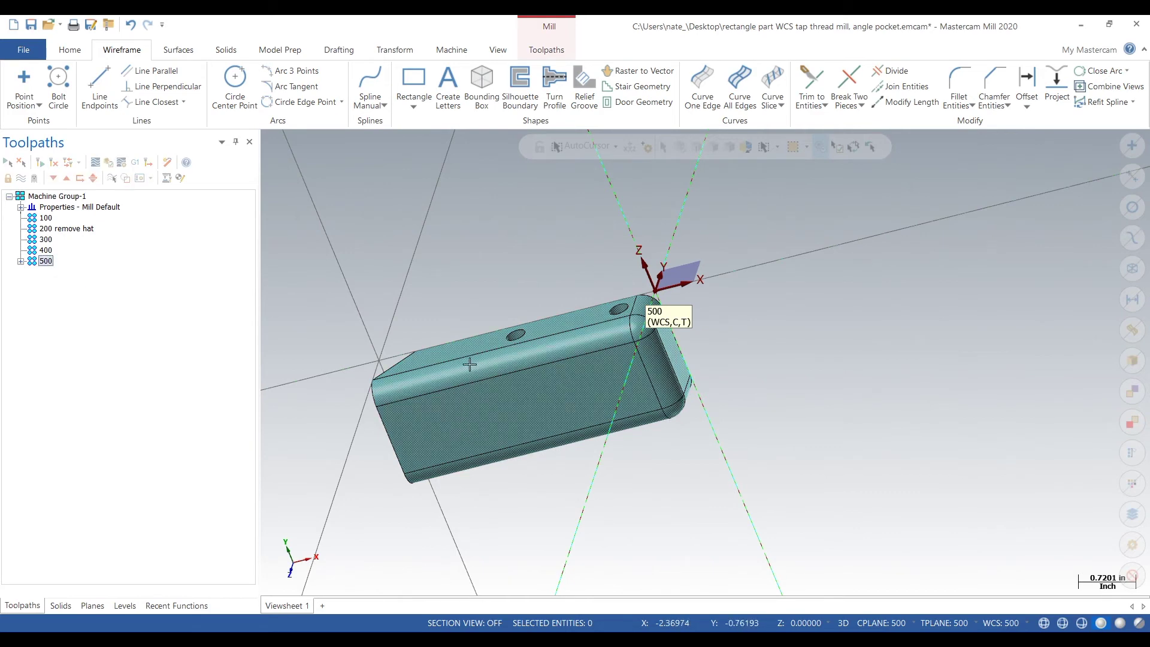
# Hide the coordinate axes lines in the graphics window
pyautogui.moveTo(509, 278); pyautogui.dragTo(702, 345, button='middle')
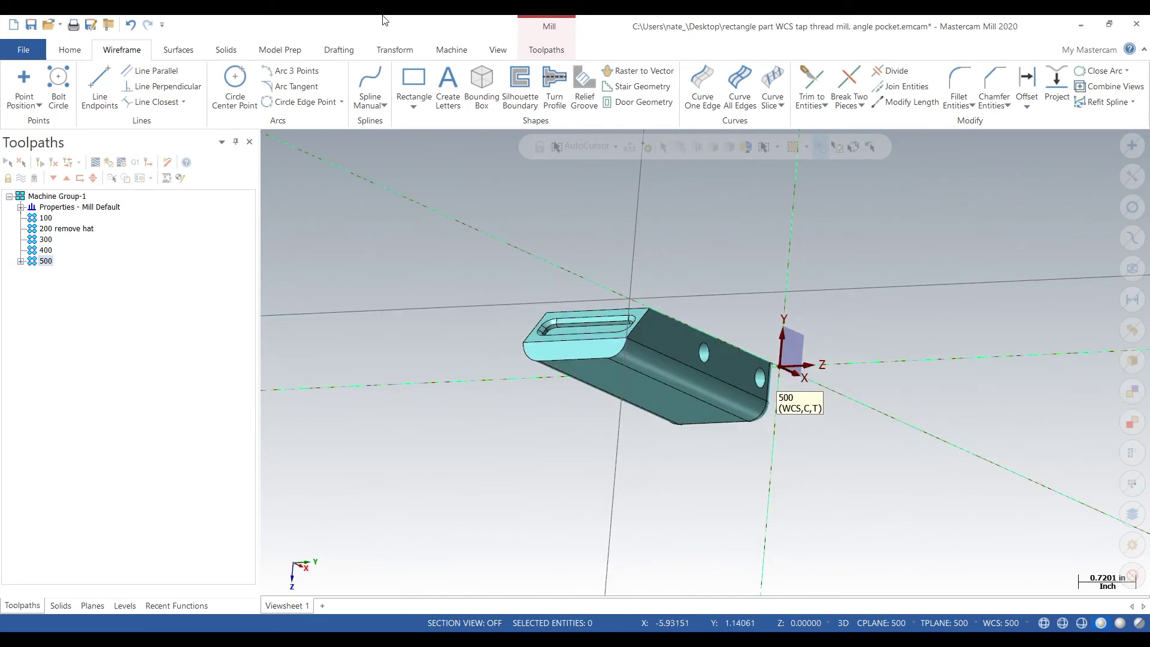
pyautogui.click(507, 56)
pyautogui.click(795, 84)
pyautogui.moveTo(716, 297)
pyautogui.mouseDown(button='middle')
pyautogui.moveTo(688, 326)
pyautogui.moveTo(617, 331)
pyautogui.moveTo(544, 306)
pyautogui.moveTo(621, 344)
pyautogui.moveTo(617, 358)
pyautogui.mouseUp(button='middle')
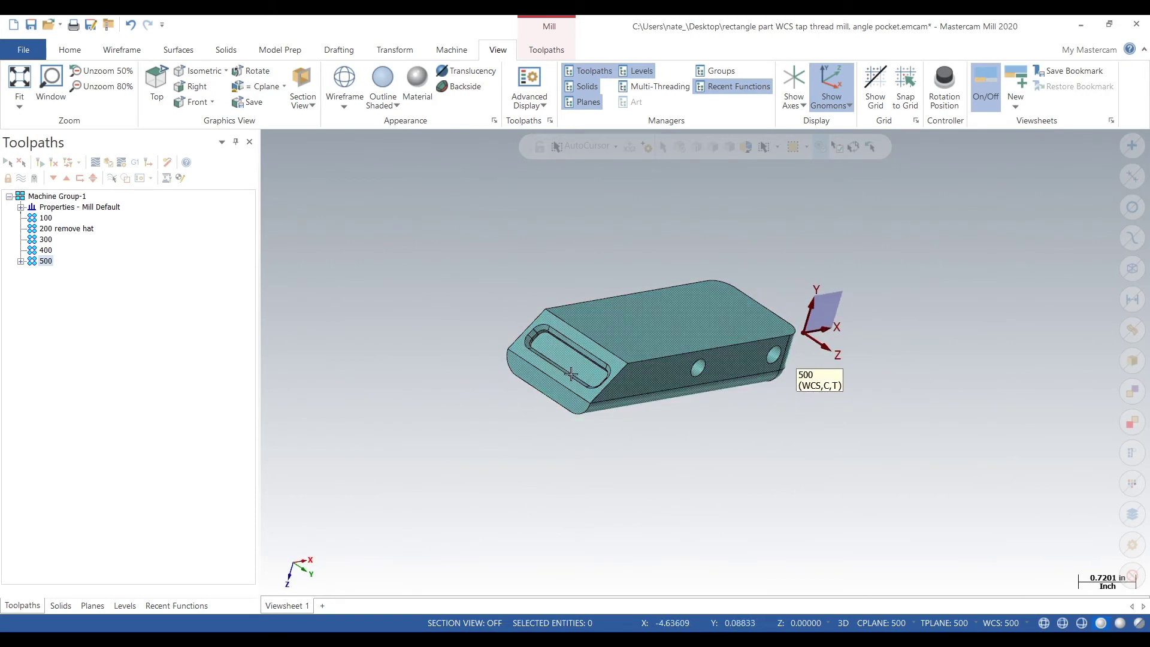
# Duplicate plane 500 as a new plane named 600, make it the WCS, Cplane and Tplane, and view the part from it
pyautogui.click(125, 606)
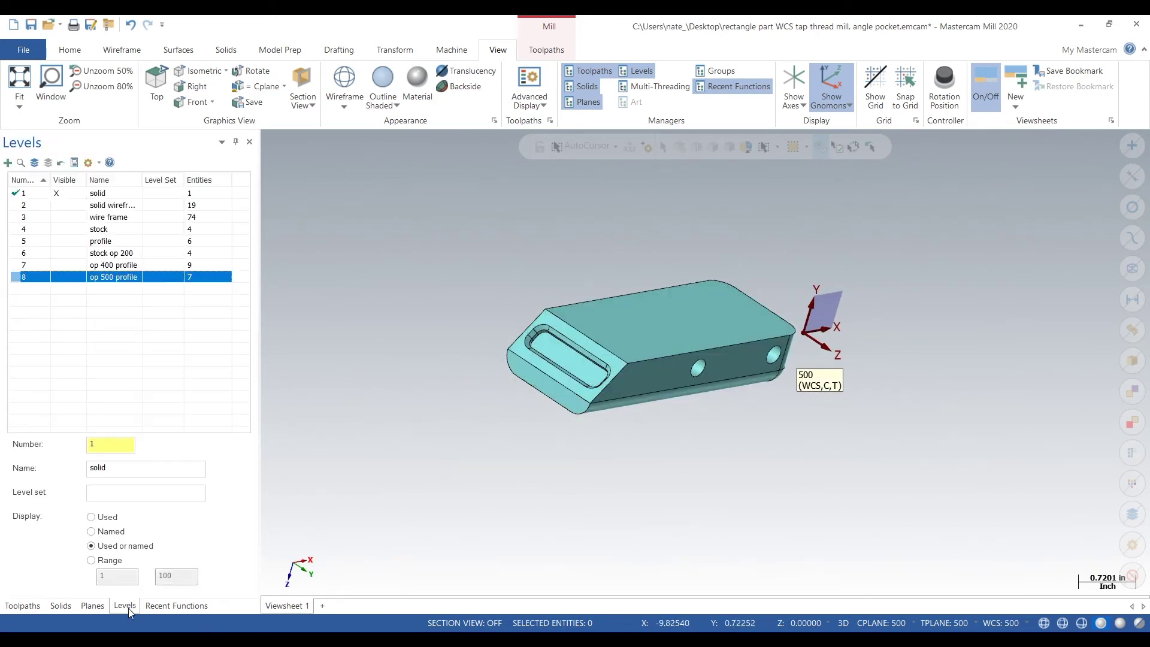
pyautogui.click(45, 194)
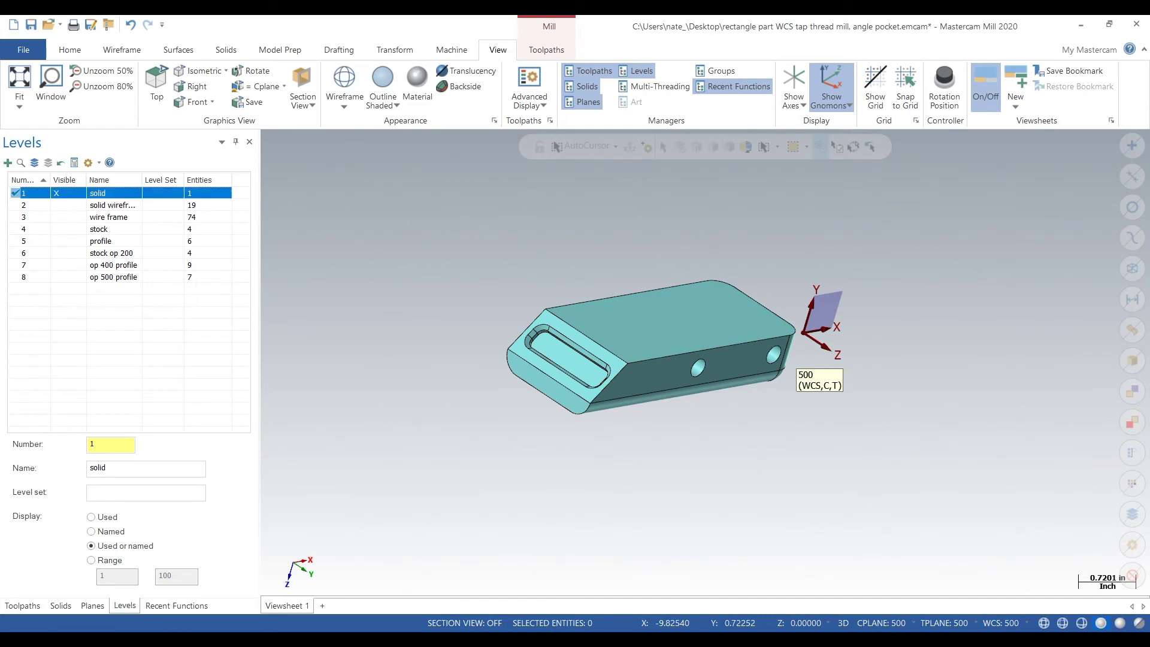
pyautogui.click(93, 606)
pyautogui.rightClick(53, 358)
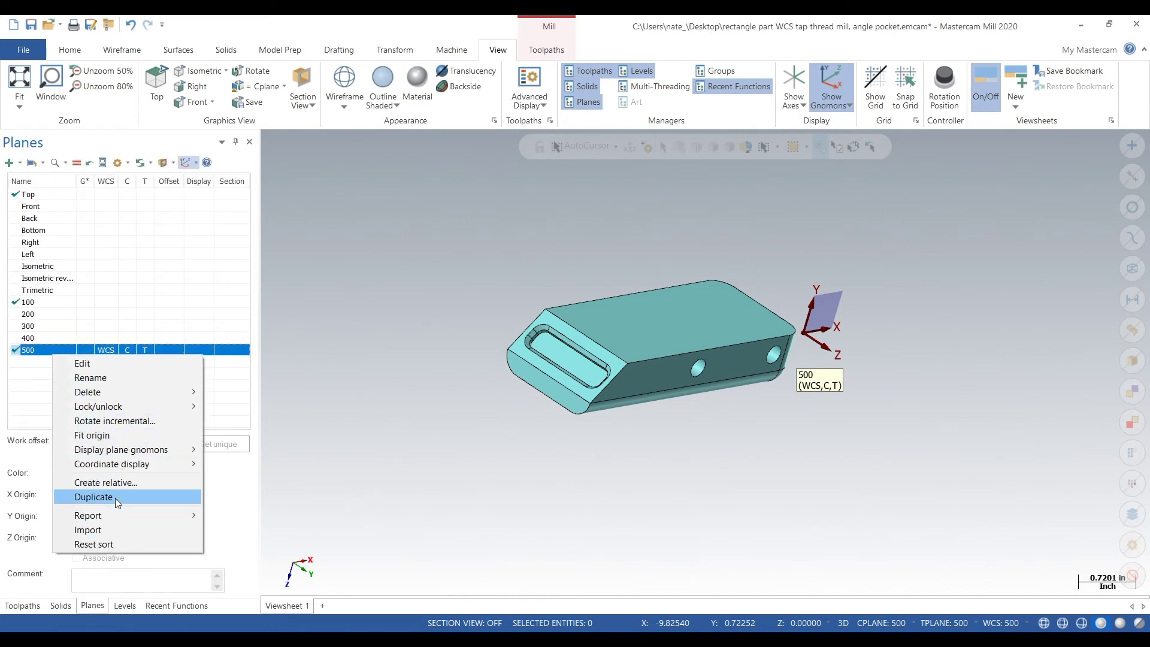
pyautogui.click(94, 497)
pyautogui.click(87, 364)
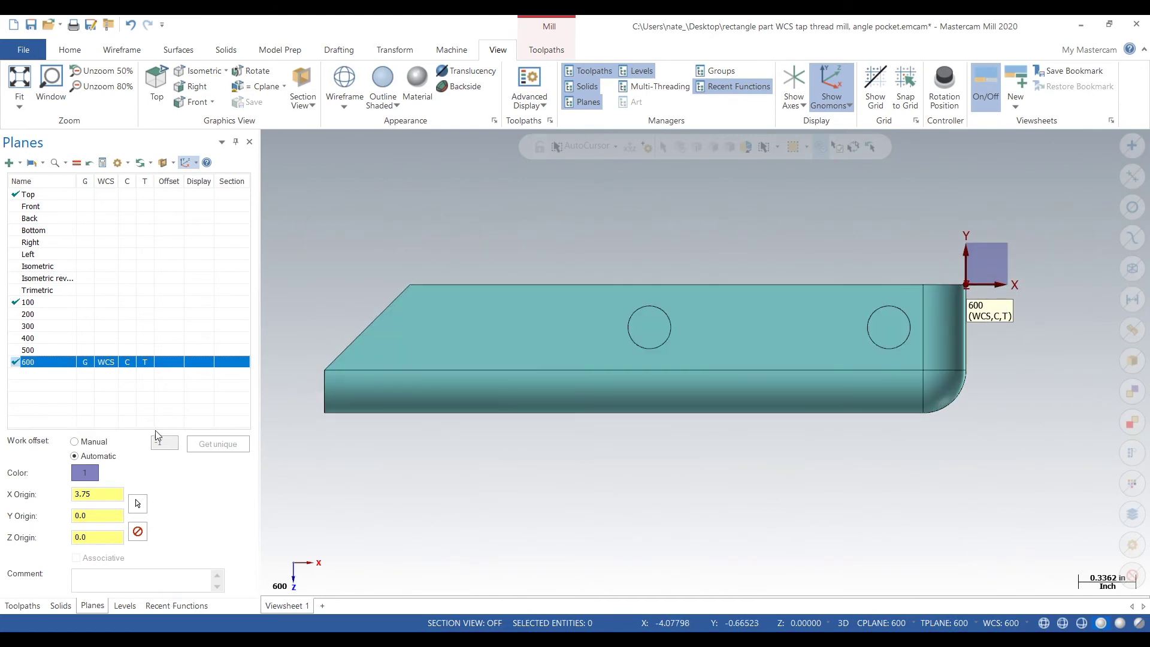
# Move plane 600's origin to the far corner of the angled pocket face's upper edge, at X0.5, Y-1.5, Z0.0
pyautogui.rightClick(100, 377)
pyautogui.click(127, 382)
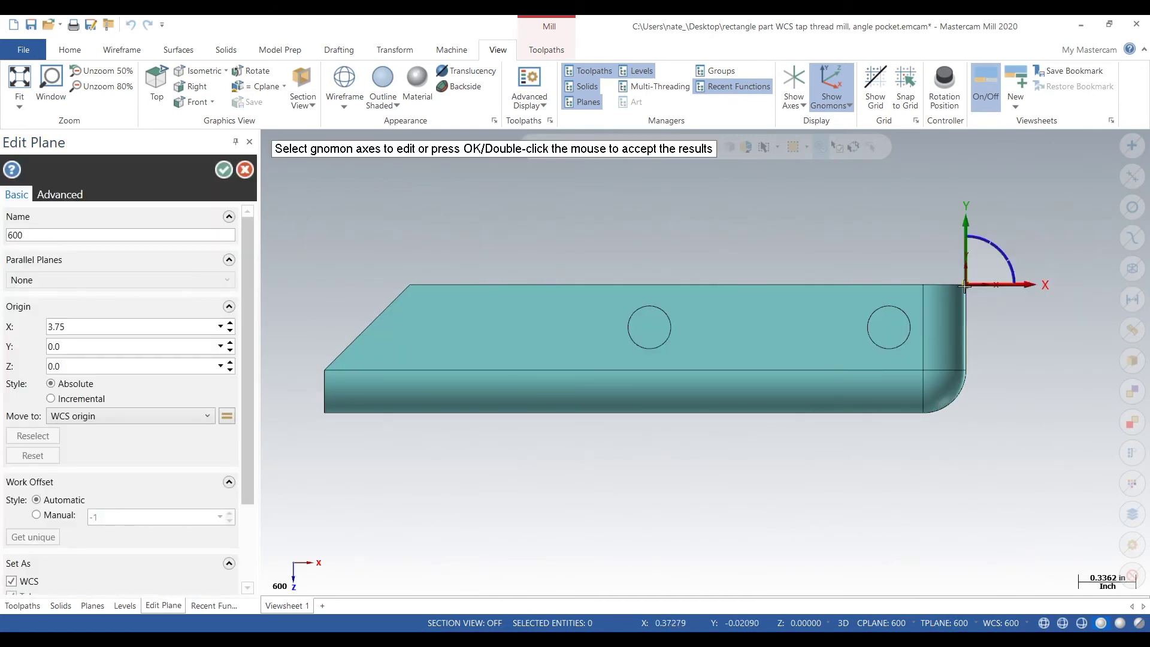
pyautogui.click(965, 285)
pyautogui.moveTo(616, 249)
pyautogui.mouseDown(button='middle')
pyautogui.moveTo(794, 276)
pyautogui.moveTo(609, 259)
pyautogui.mouseUp(button='middle')
pyautogui.scroll(3, 508, 280)
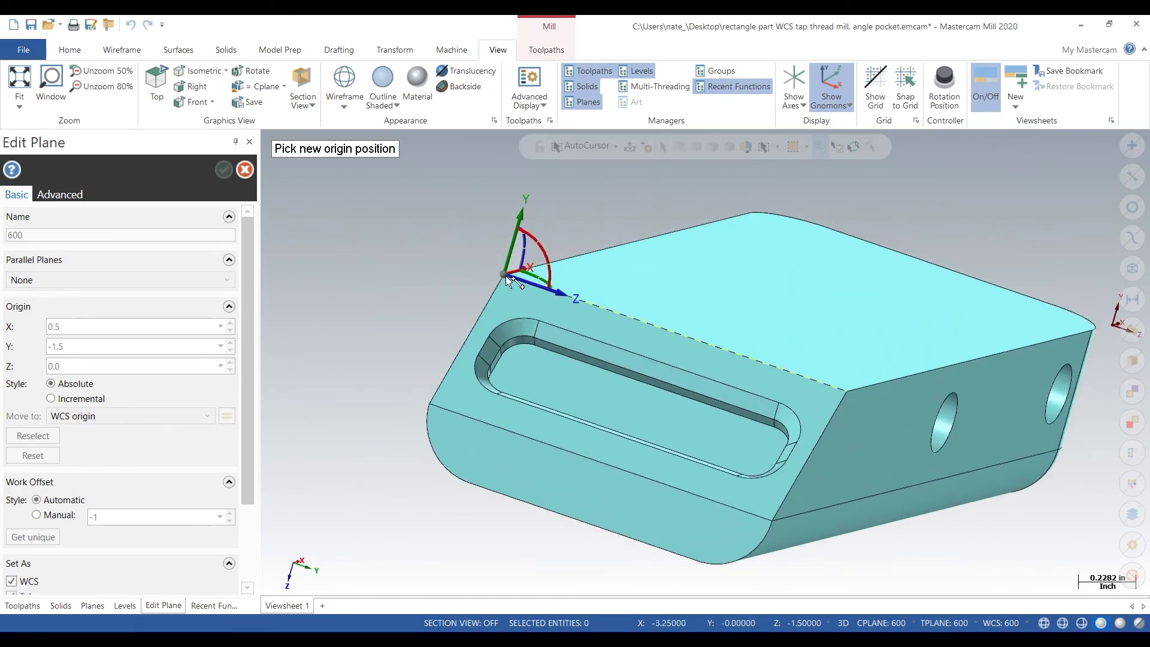
pyautogui.click(508, 280)
# Rotate plane 600 about its Z axis until its X axis is perpendicular to the angled pocket face
pyautogui.moveTo(586, 264); pyautogui.dragTo(899, 371, button='middle')
pyautogui.click(936, 415)
pyautogui.moveTo(935, 415); pyautogui.dragTo(873, 385, button='middle')
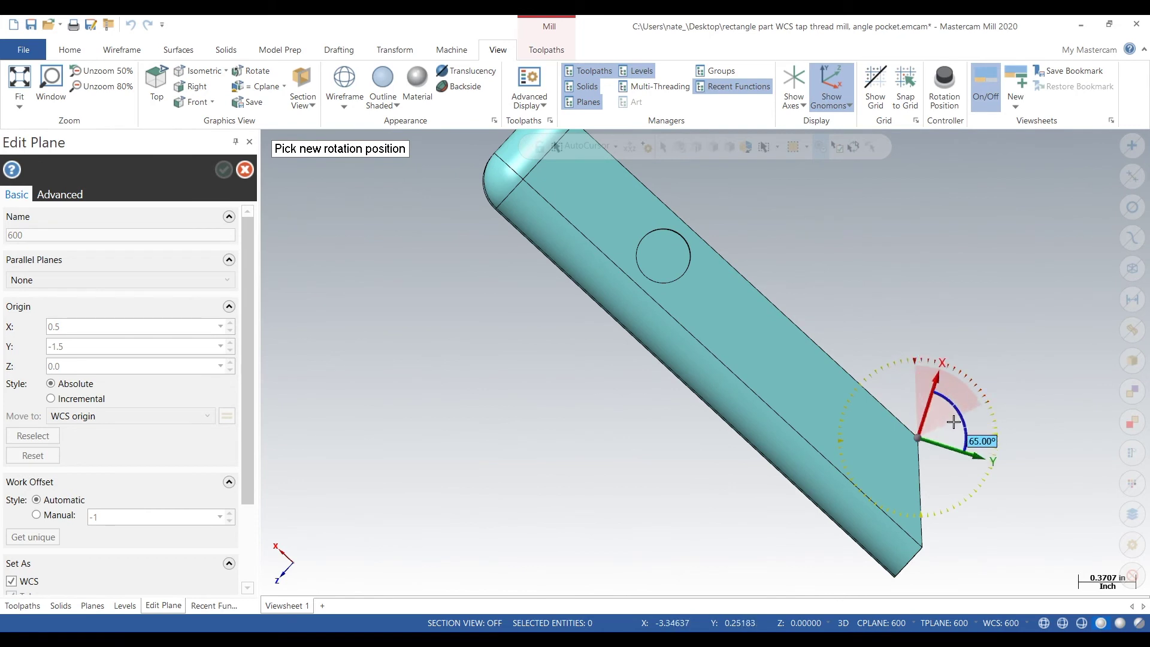
pyautogui.click(947, 464)
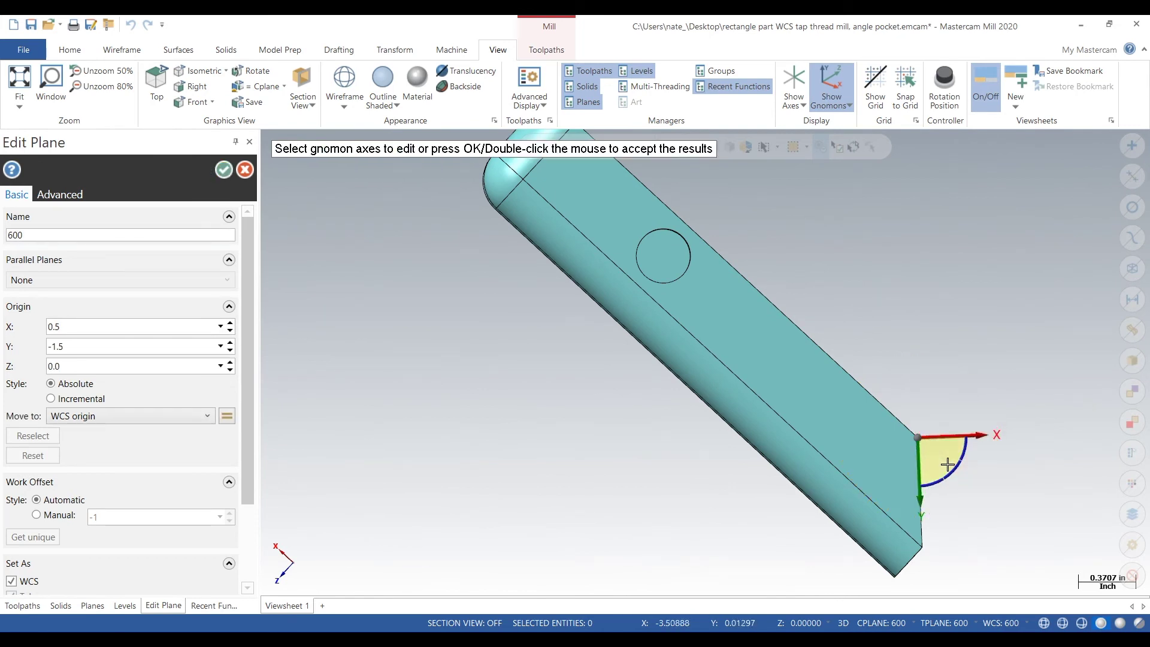
pyautogui.click(223, 170)
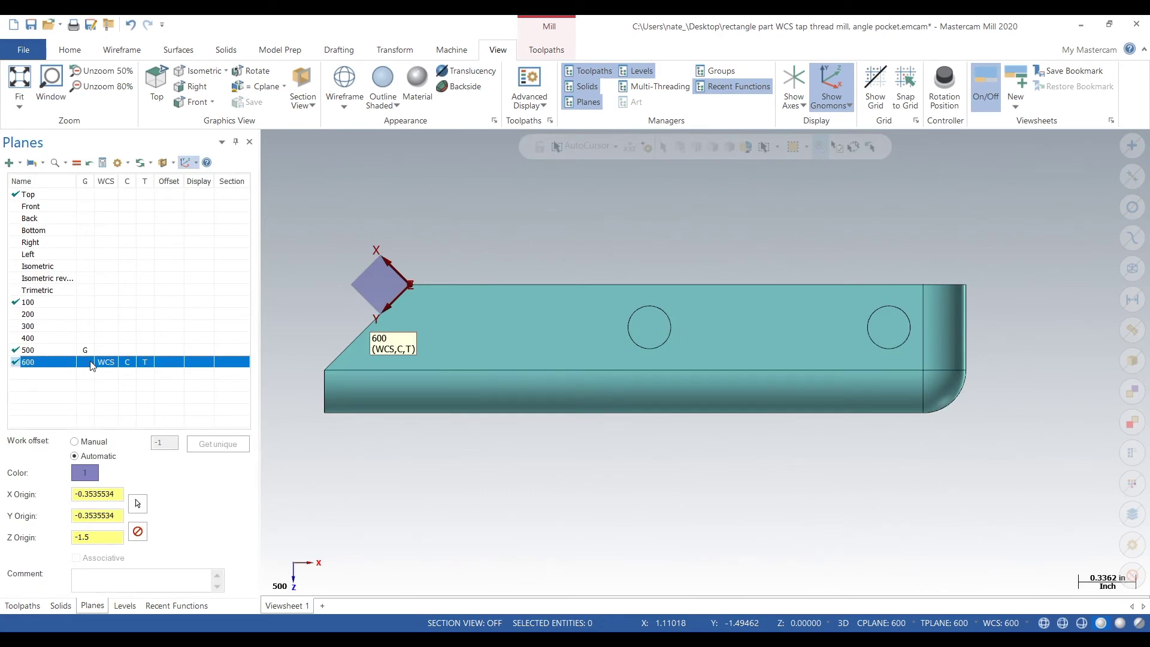
pyautogui.click(89, 362)
# Rotate plane 600 about its Y axis so Z points out of the angled pocket face, and view the part from plane 600
pyautogui.moveTo(956, 296); pyautogui.dragTo(3, 295, button='middle')
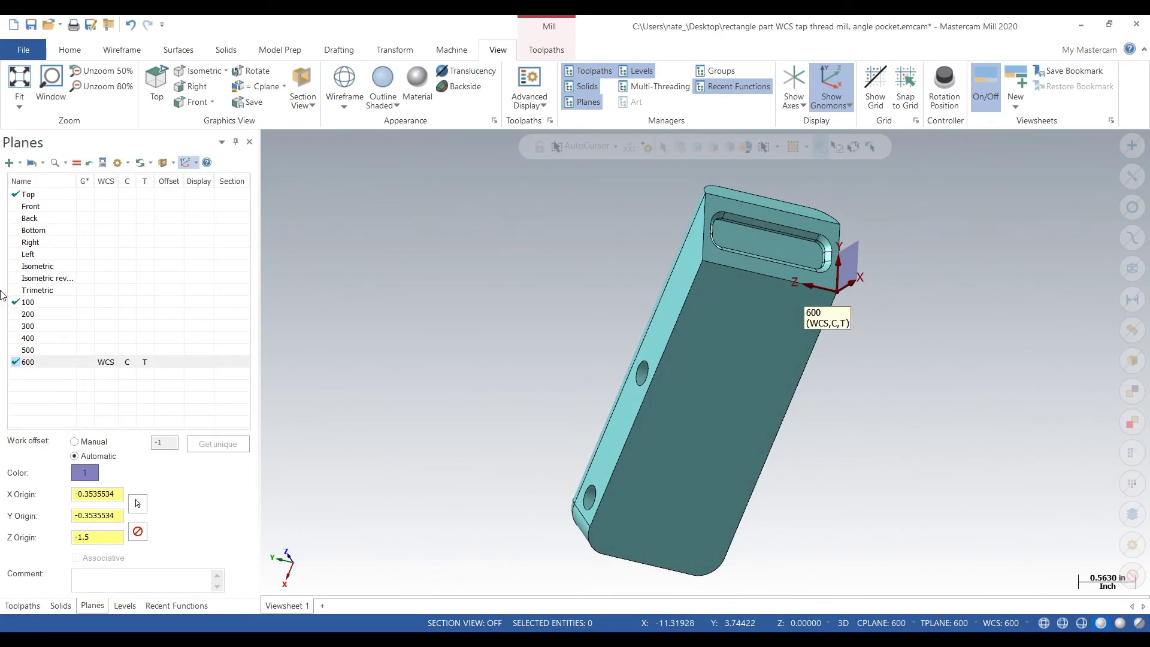
pyautogui.rightClick(67, 367)
pyautogui.click(102, 372)
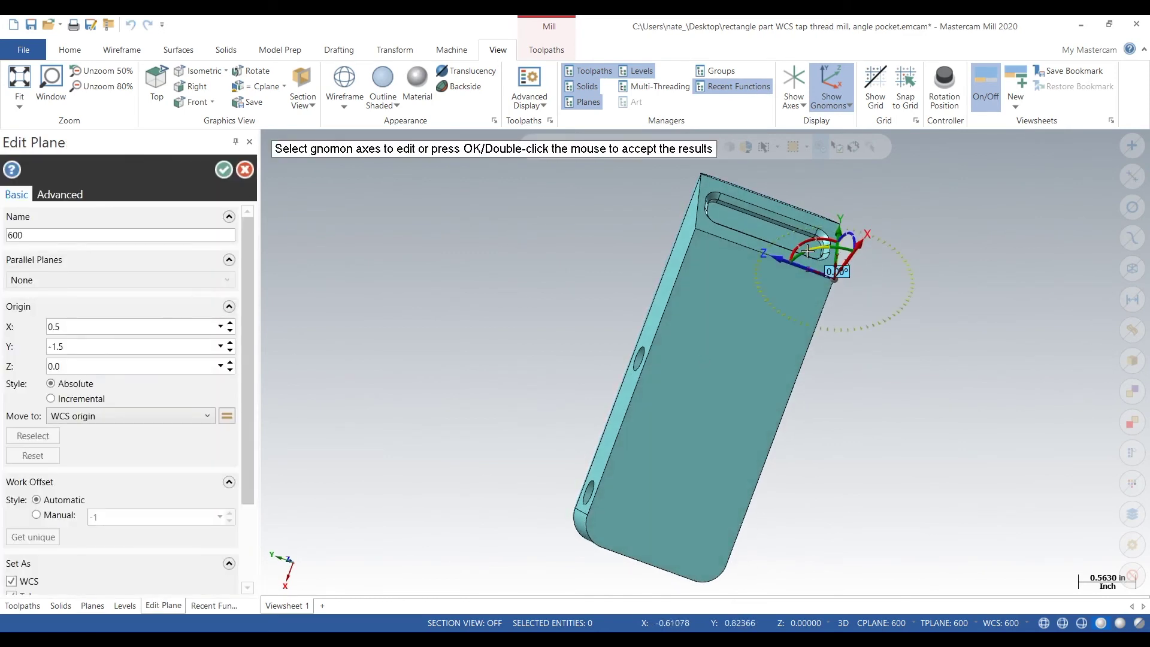
pyautogui.click(814, 250)
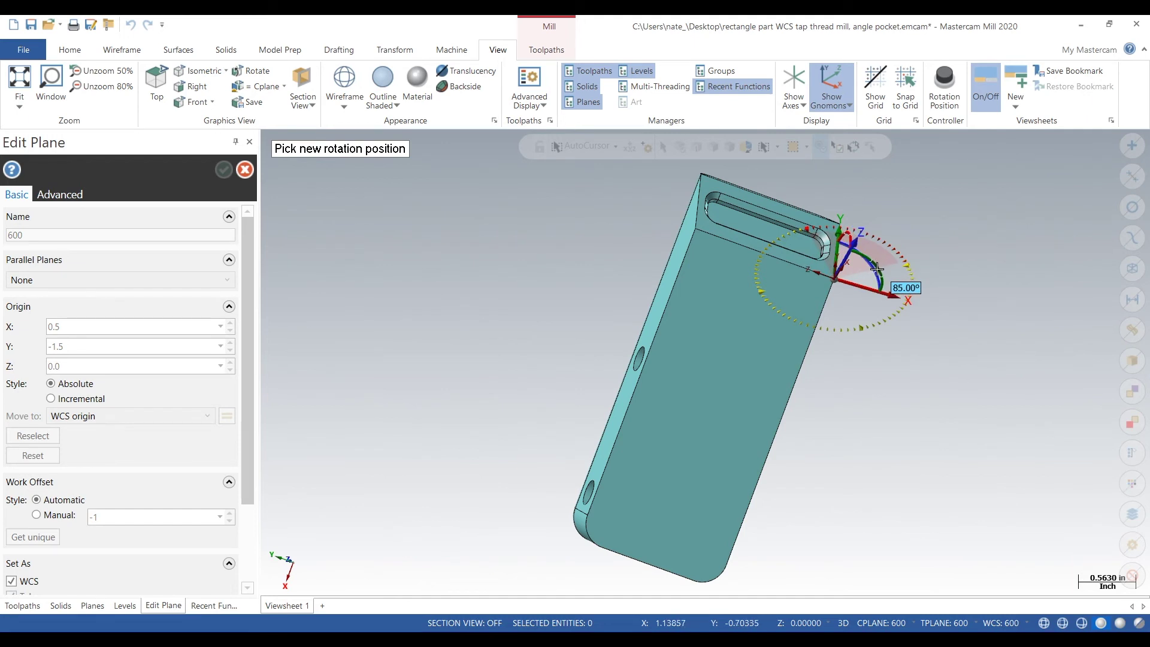
pyautogui.click(877, 269)
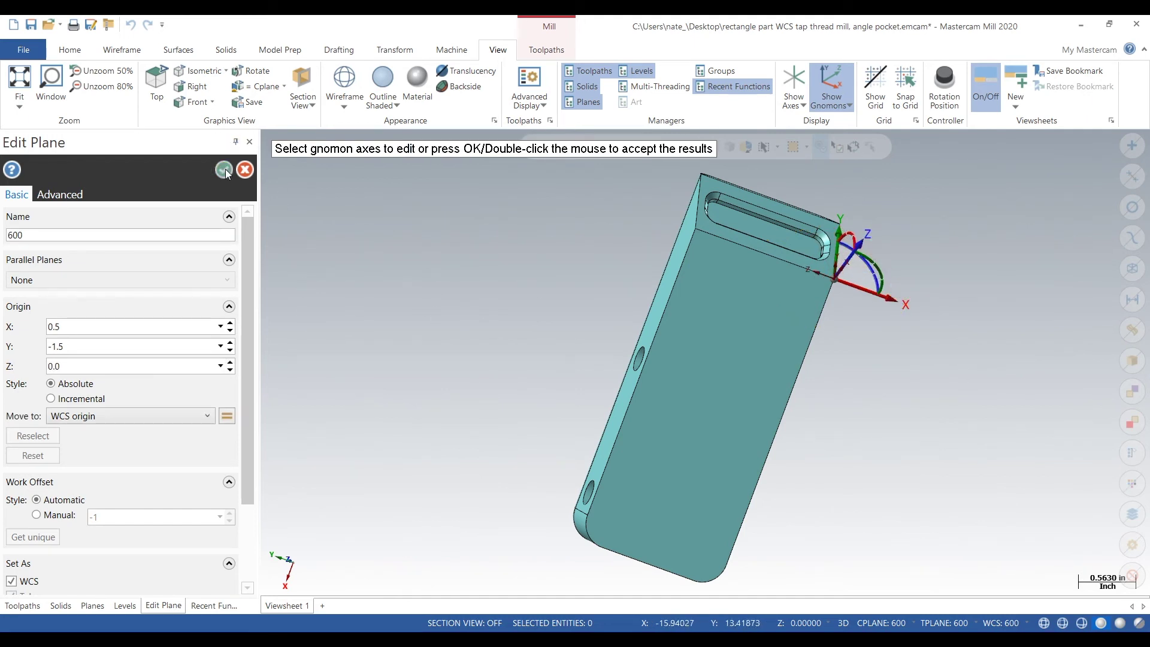
pyautogui.click(224, 170)
pyautogui.click(120, 363)
pyautogui.click(84, 350)
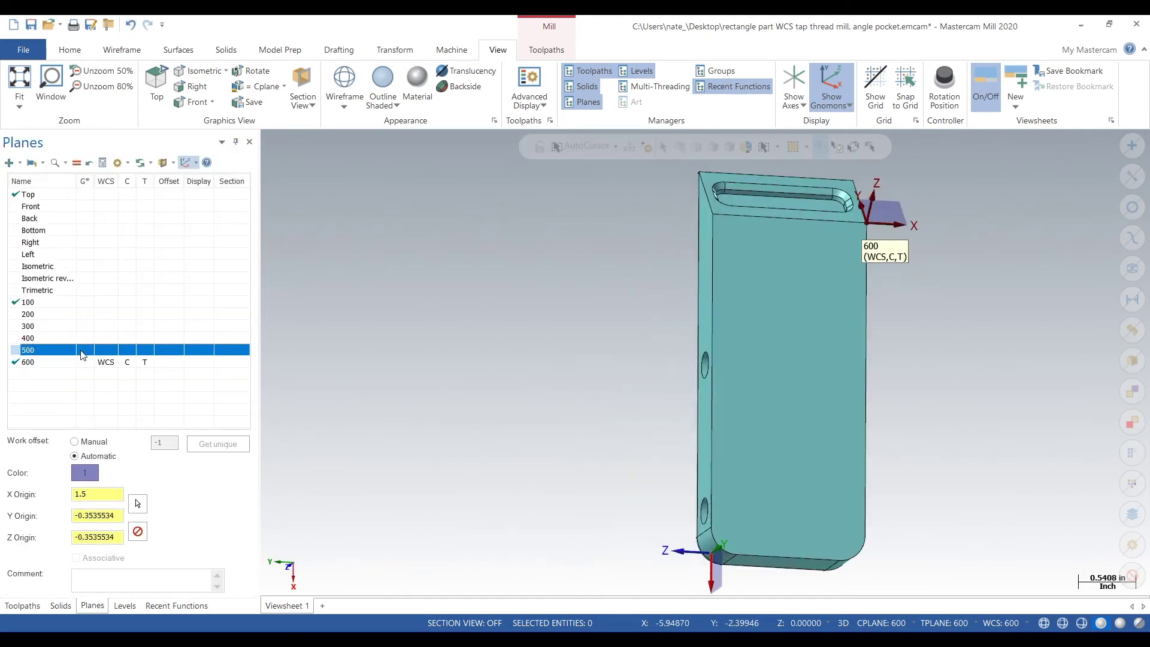
pyautogui.click(85, 362)
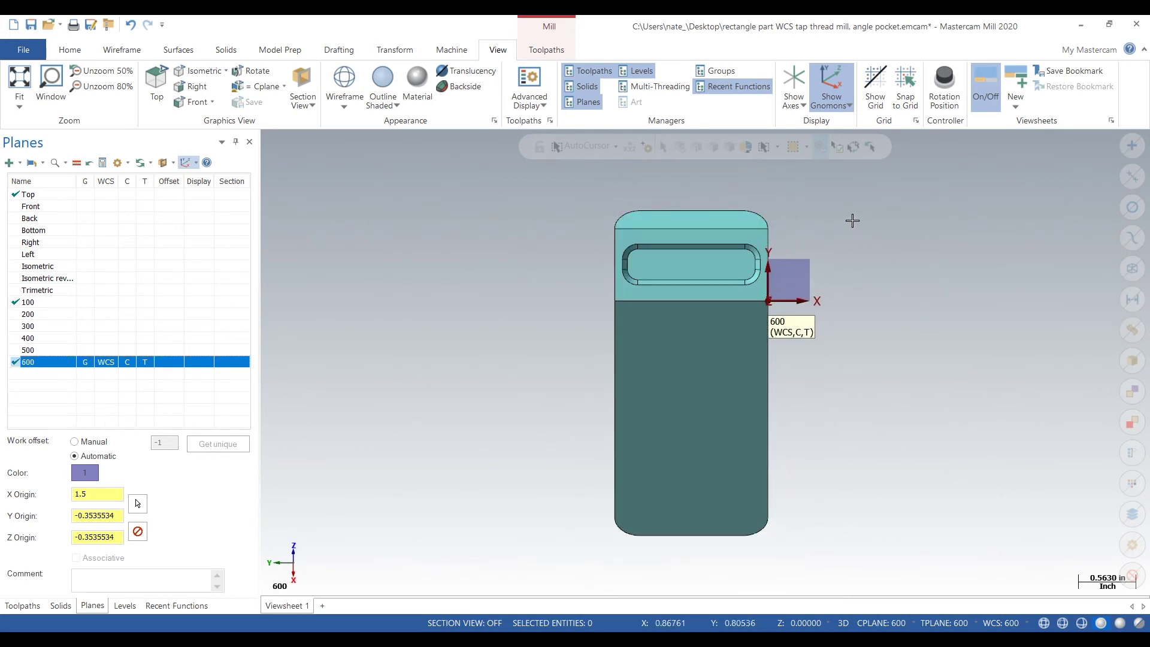
pyautogui.scroll(2, 852, 221)
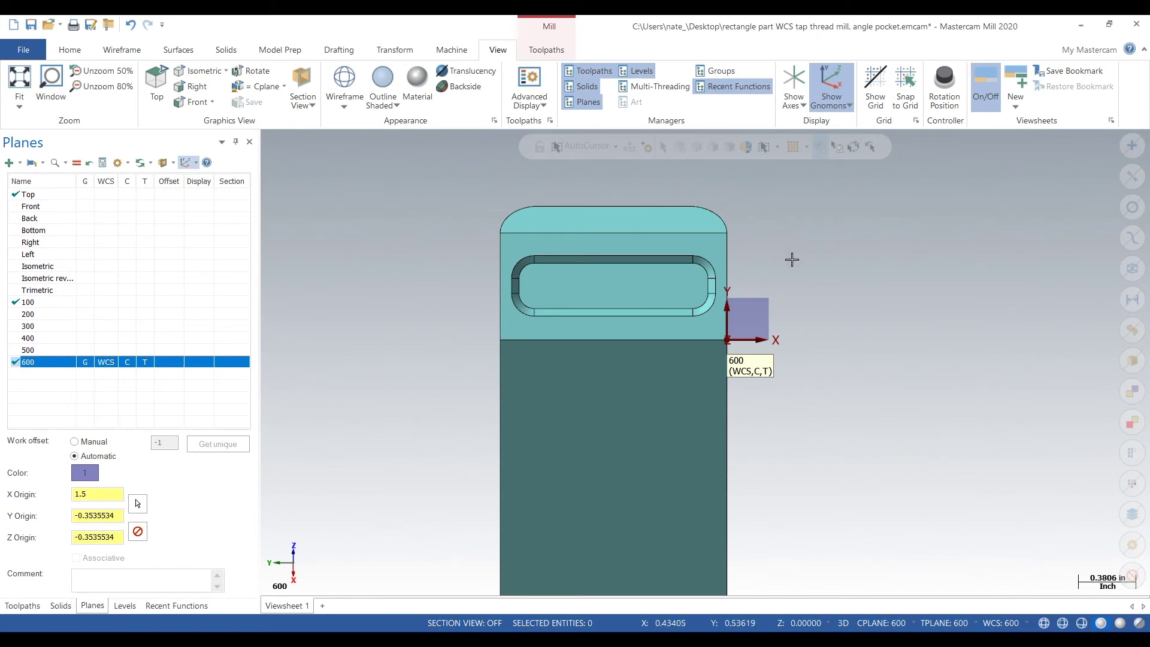
# Show level 3 (wire frame) together with the solid
pyautogui.click(61, 606)
pyautogui.click(93, 605)
pyautogui.click(125, 606)
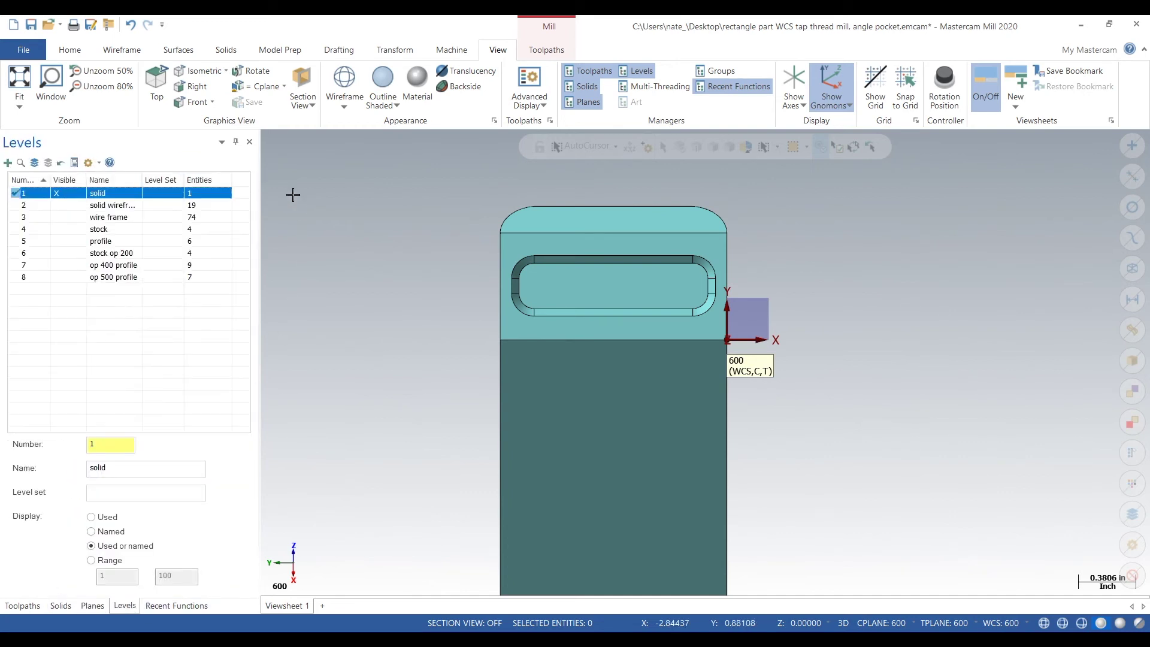
pyautogui.scroll(-3, 352, 206)
pyautogui.moveTo(388, 179); pyautogui.dragTo(403, 257)
pyautogui.click(109, 219)
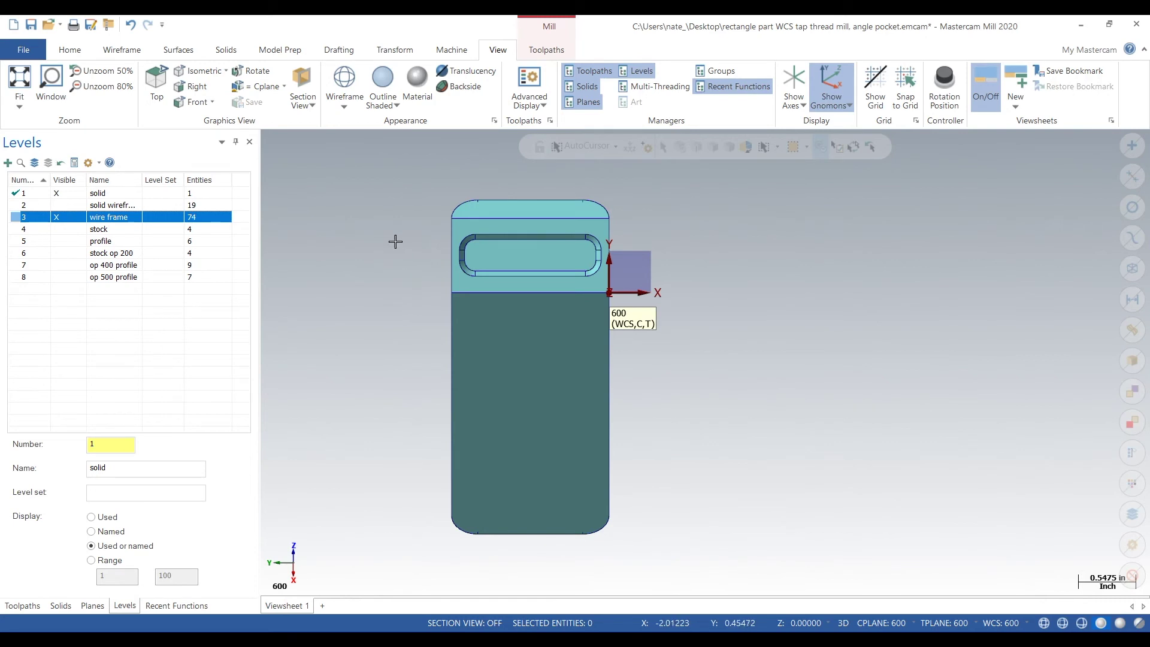
# Examine the angled pocket end and the wireframe from several directions, and return to the Top (WCS) view
pyautogui.click(120, 51)
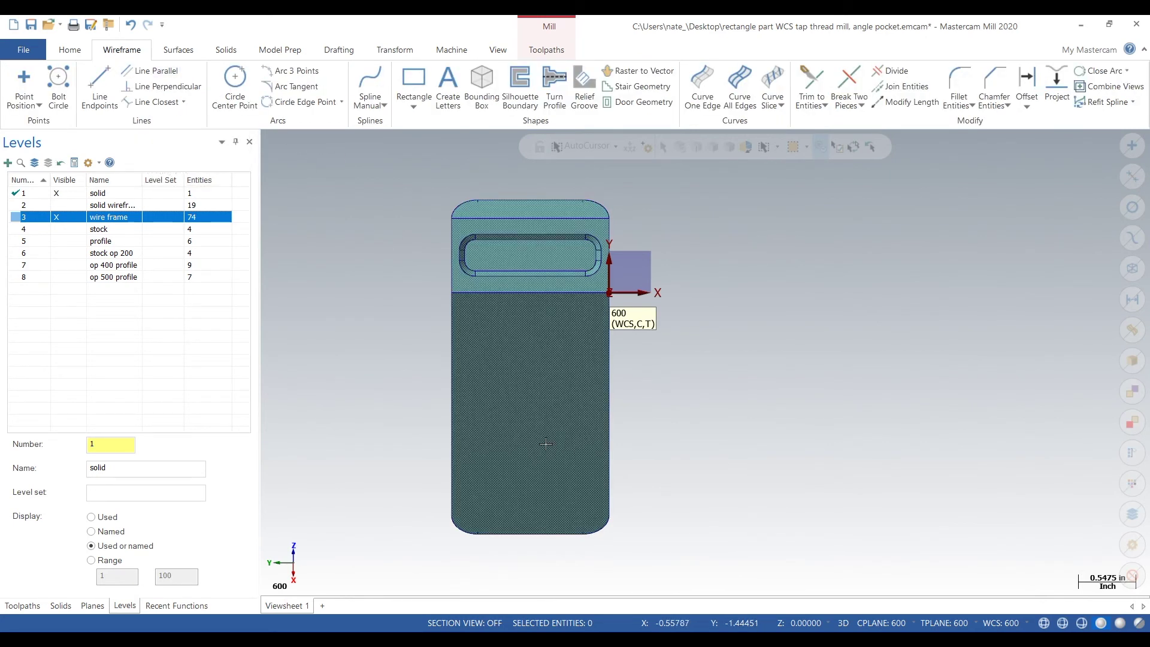
pyautogui.moveTo(395, 437); pyautogui.dragTo(315, 385, button='middle')
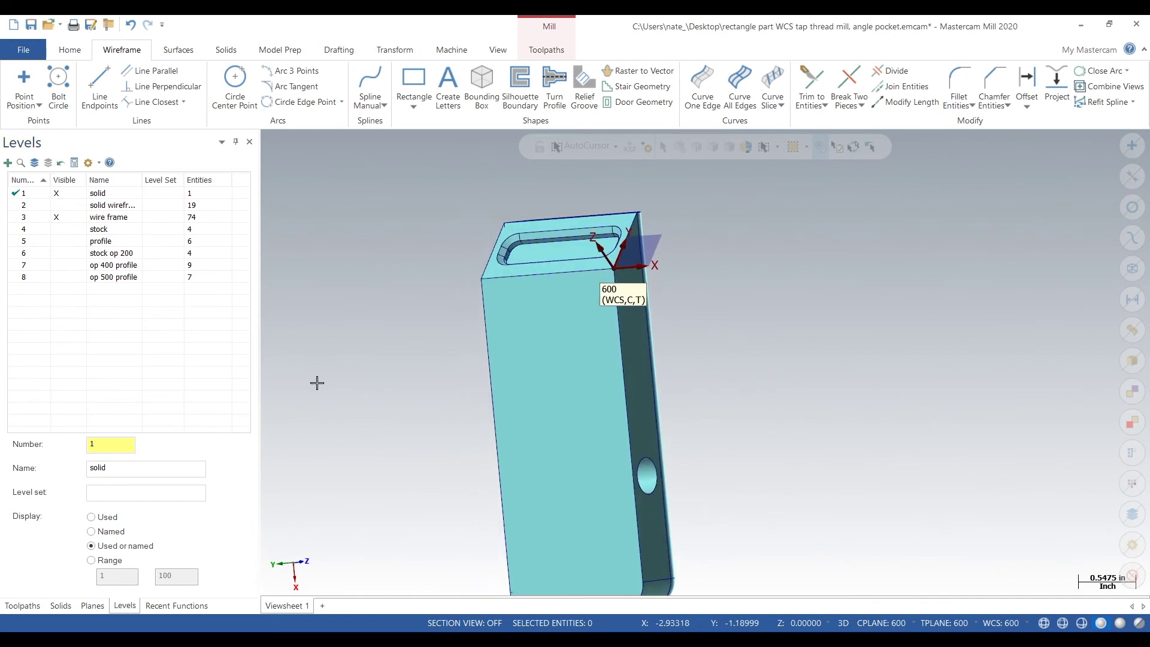
pyautogui.rightClick(315, 385)
pyautogui.click(359, 454)
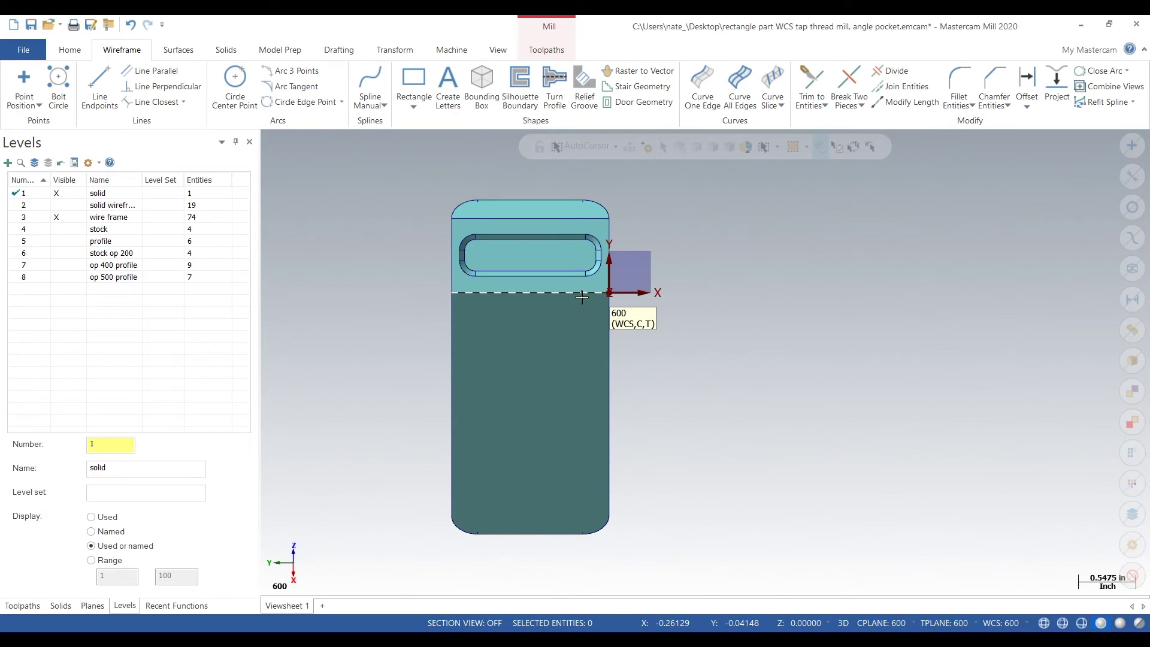
pyautogui.moveTo(730, 338)
pyautogui.mouseDown(button='middle')
pyautogui.moveTo(665, 336)
pyautogui.moveTo(770, 285)
pyautogui.moveTo(747, 308)
pyautogui.mouseUp(button='middle')
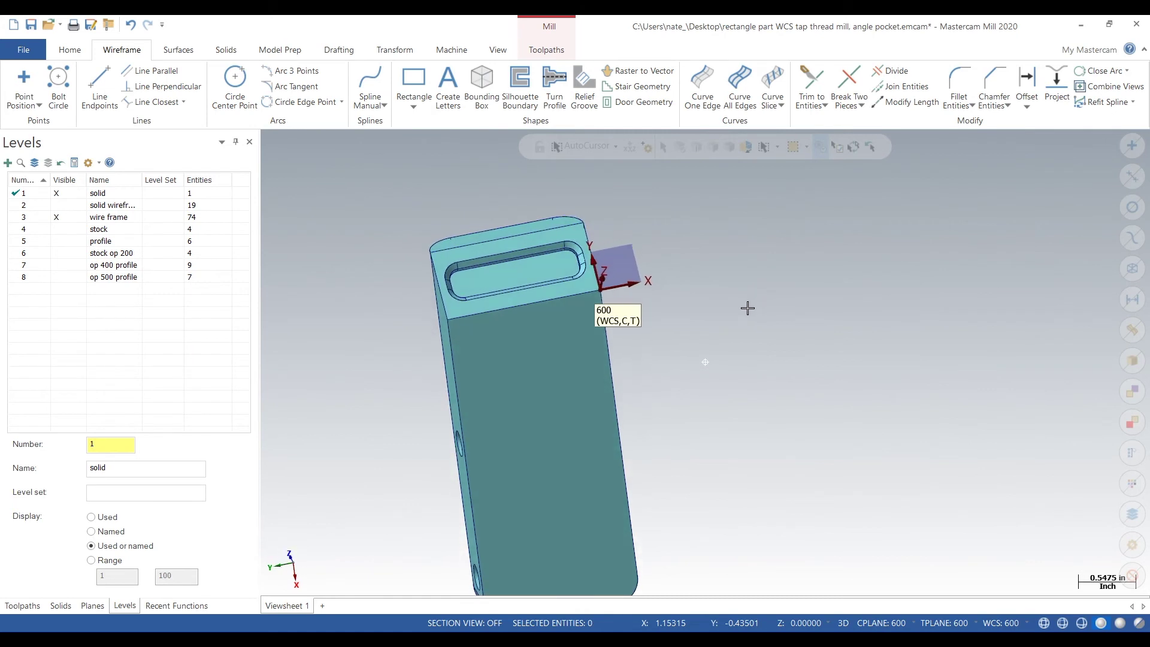
pyautogui.moveTo(669, 393)
pyautogui.mouseDown(button='middle')
pyautogui.moveTo(678, 336)
pyautogui.moveTo(762, 344)
pyautogui.moveTo(768, 375)
pyautogui.moveTo(708, 368)
pyautogui.moveTo(627, 380)
pyautogui.moveTo(644, 393)
pyautogui.moveTo(662, 370)
pyautogui.moveTo(468, 396)
pyautogui.moveTo(355, 380)
pyautogui.mouseUp(button='middle')
pyautogui.rightClick(354, 380)
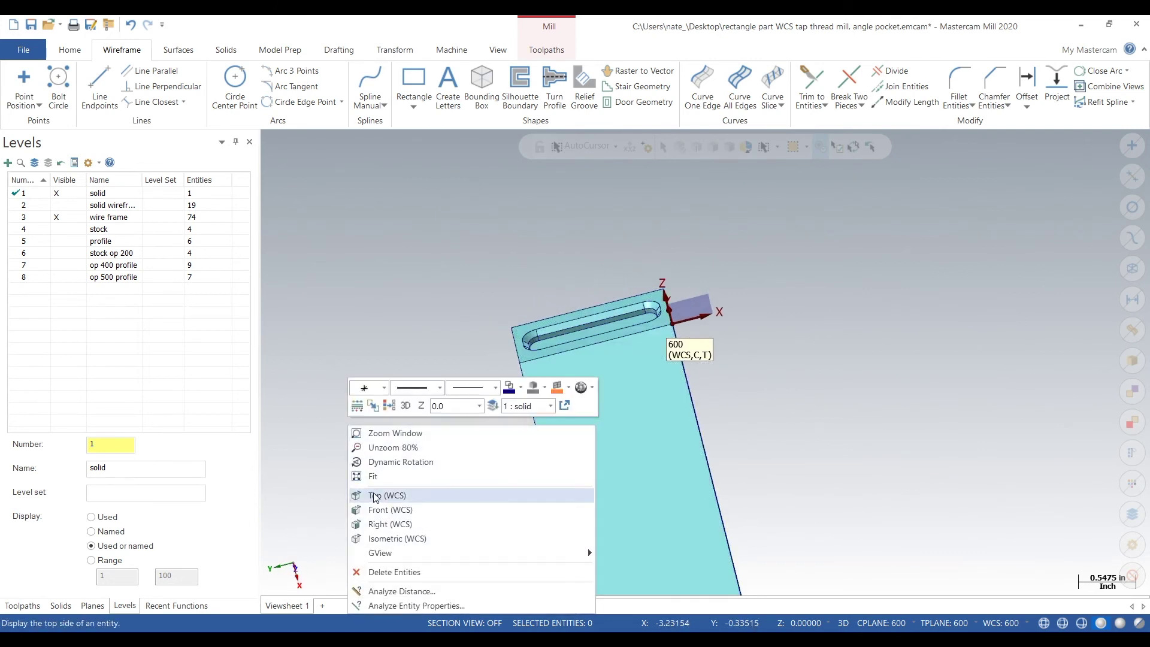
pyautogui.click(375, 495)
# Hide level 3 (wire frame) and create a Silhouette Boundary of the solid with tessellation and filter tolerances of 0.001
pyautogui.click(42, 194)
pyautogui.click(67, 218)
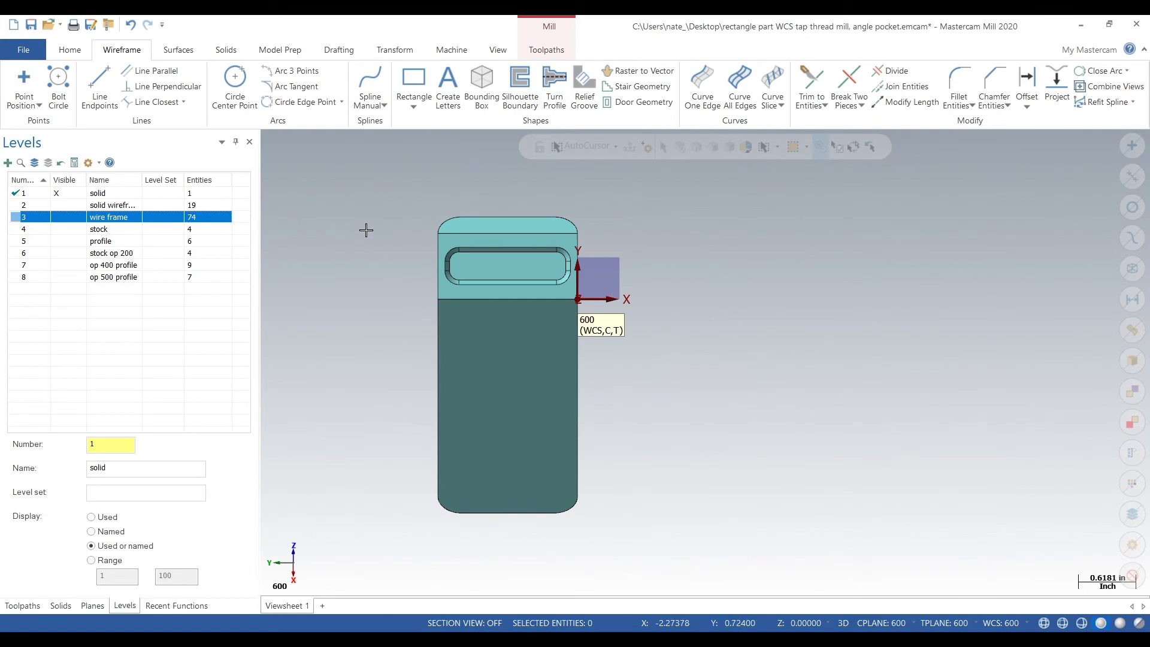
pyautogui.moveTo(366, 197); pyautogui.dragTo(720, 543)
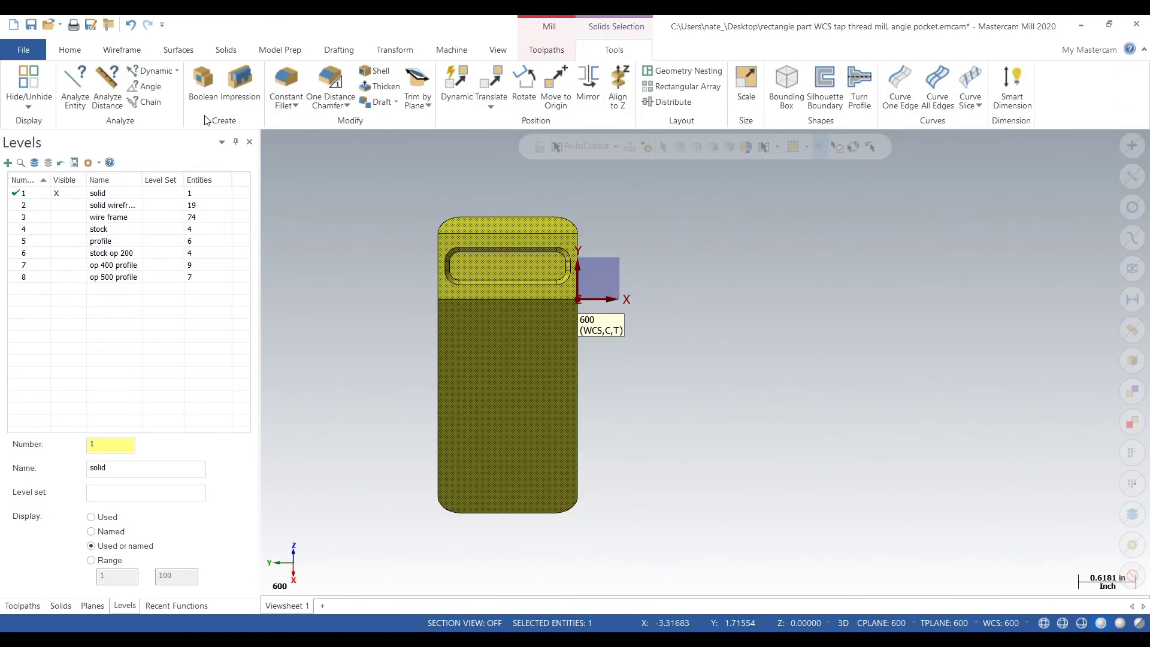
pyautogui.click(130, 51)
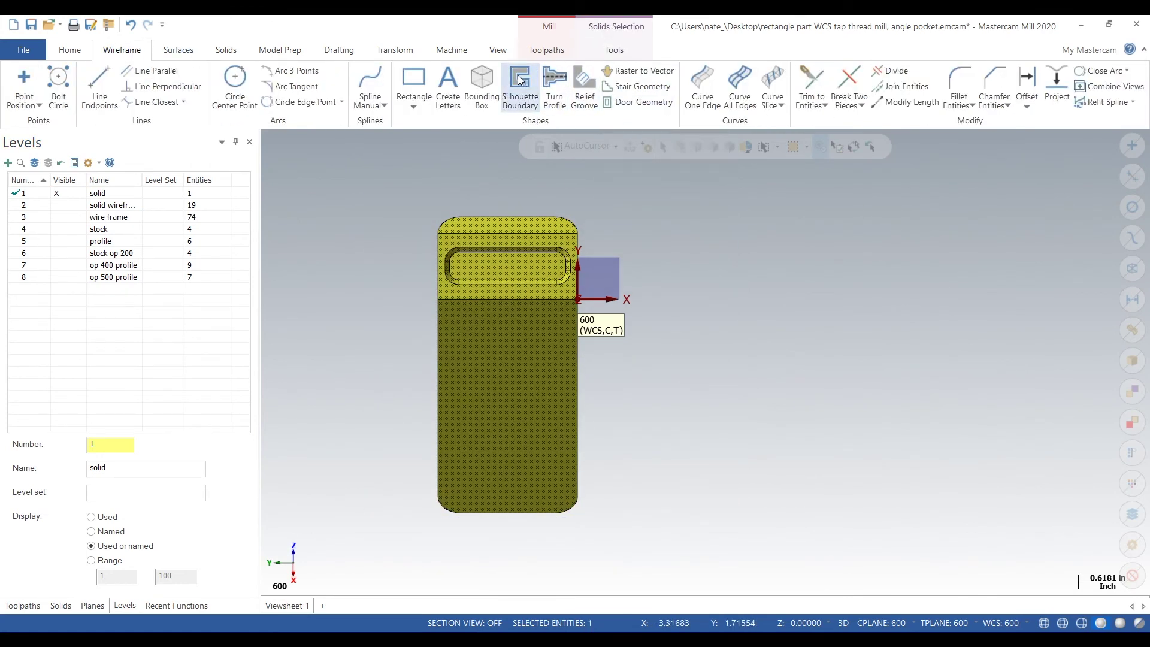
pyautogui.click(520, 90)
pyautogui.click(223, 170)
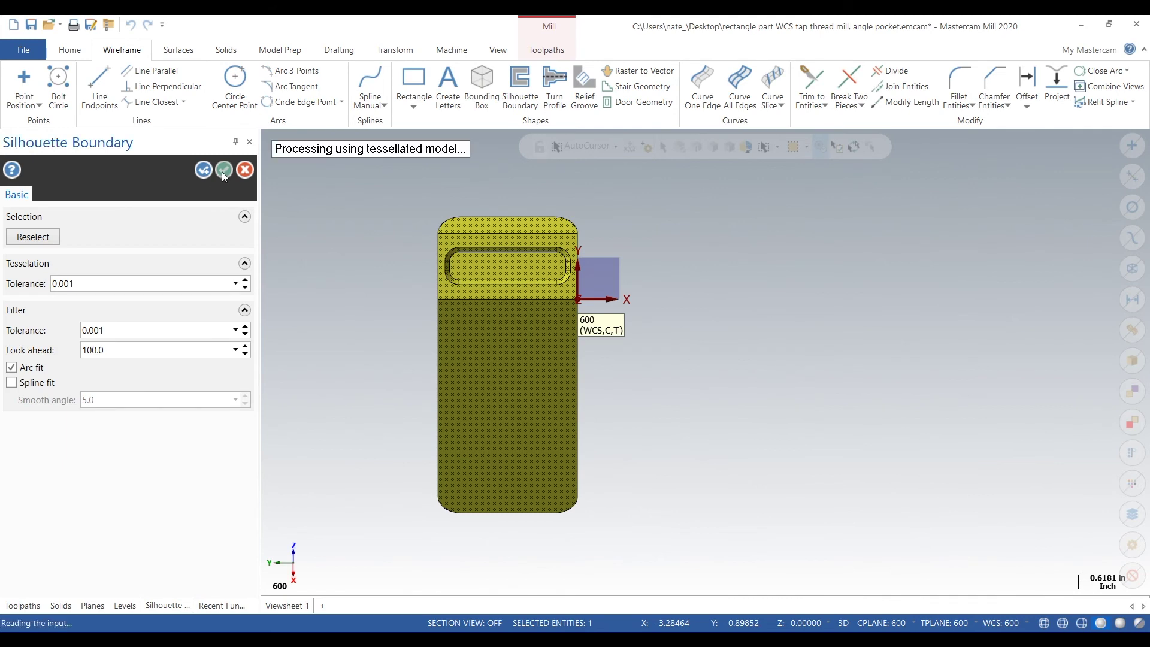
pyautogui.moveTo(393, 378); pyautogui.dragTo(310, 372, button='middle')
pyautogui.rightClick(309, 370)
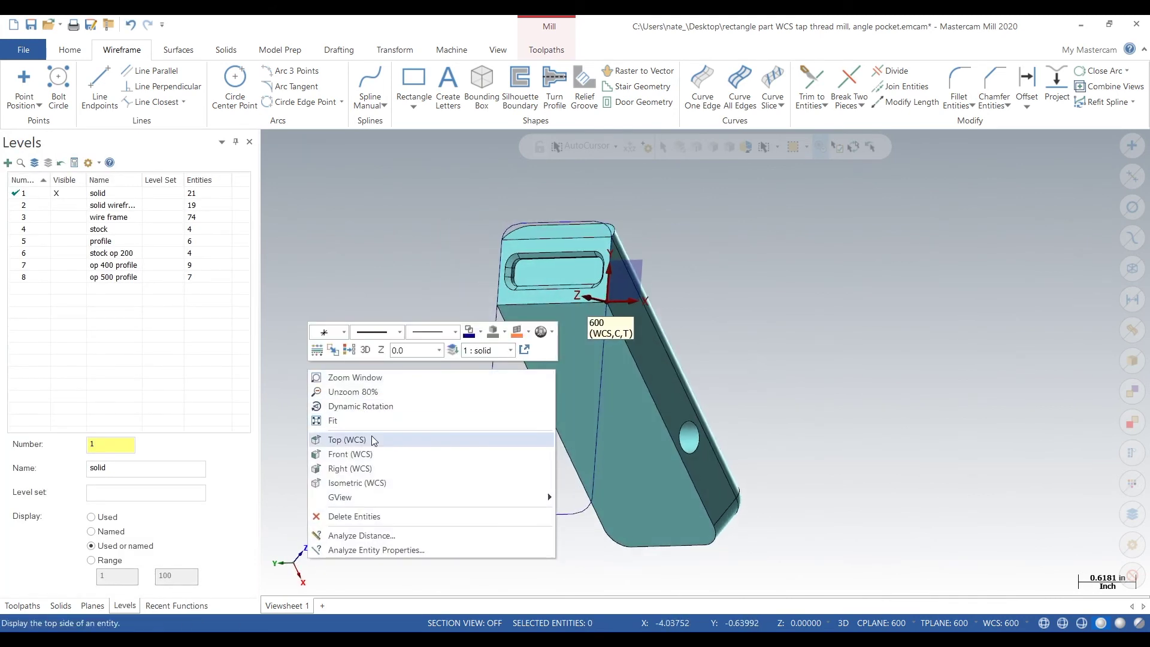
pyautogui.click(372, 439)
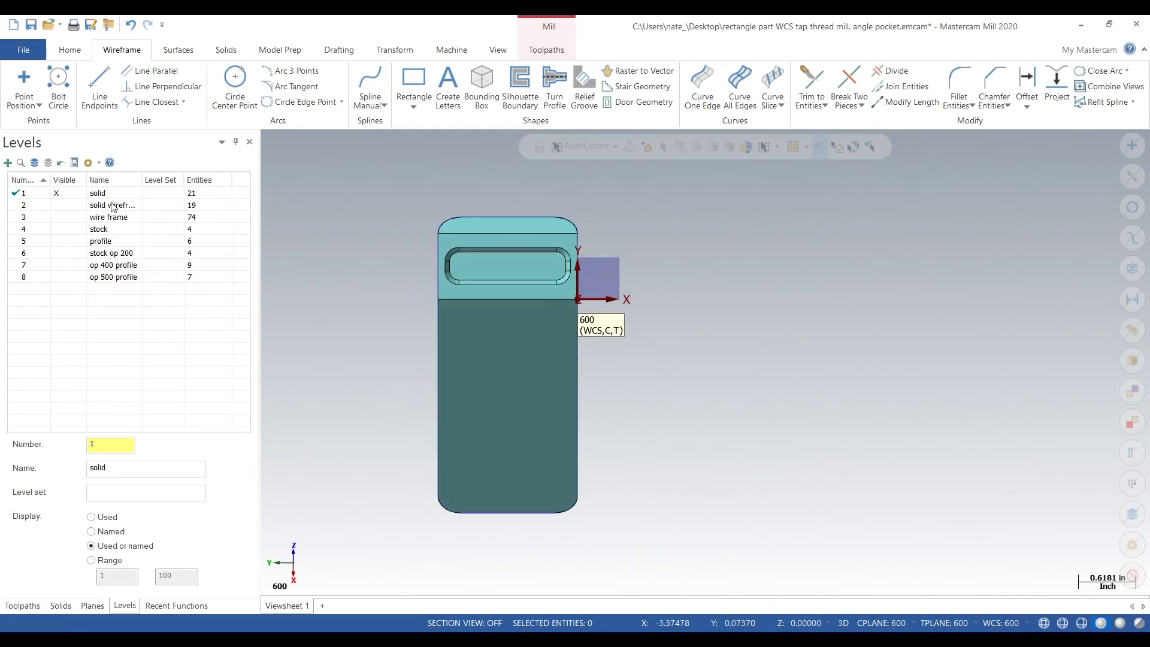
# Move plane 600's origin to the midpoint of the silhouette's upper edge, at X0.0, Y-0.75, Z0.75
pyautogui.click(93, 605)
pyautogui.click(53, 363)
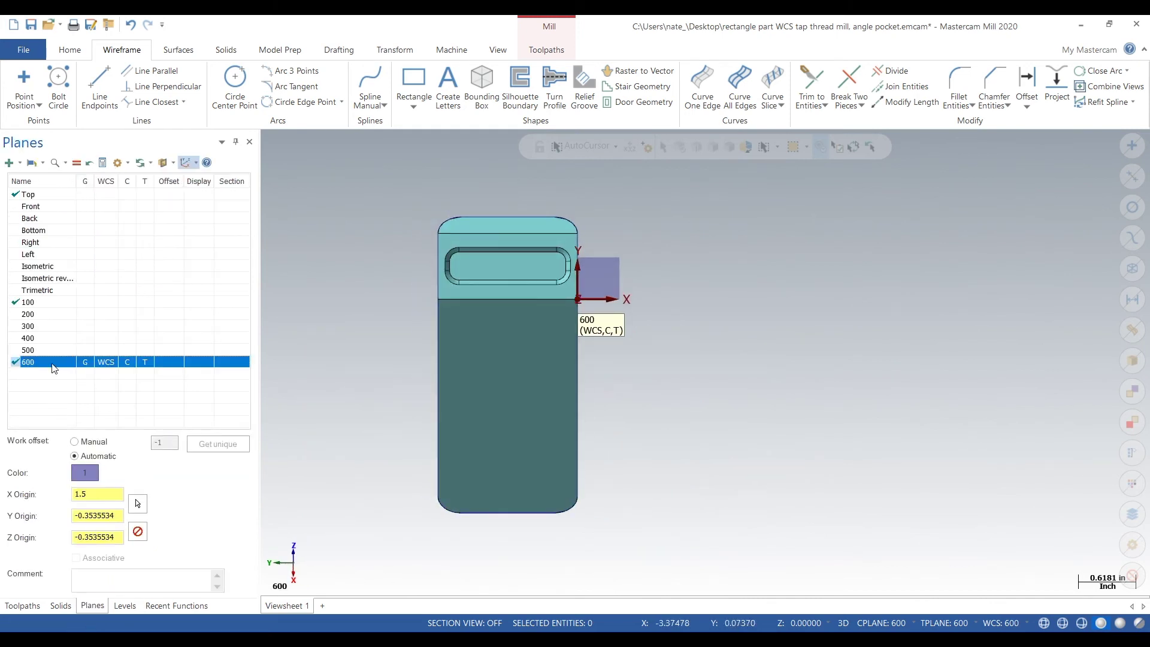
pyautogui.rightClick(54, 367)
pyautogui.click(106, 372)
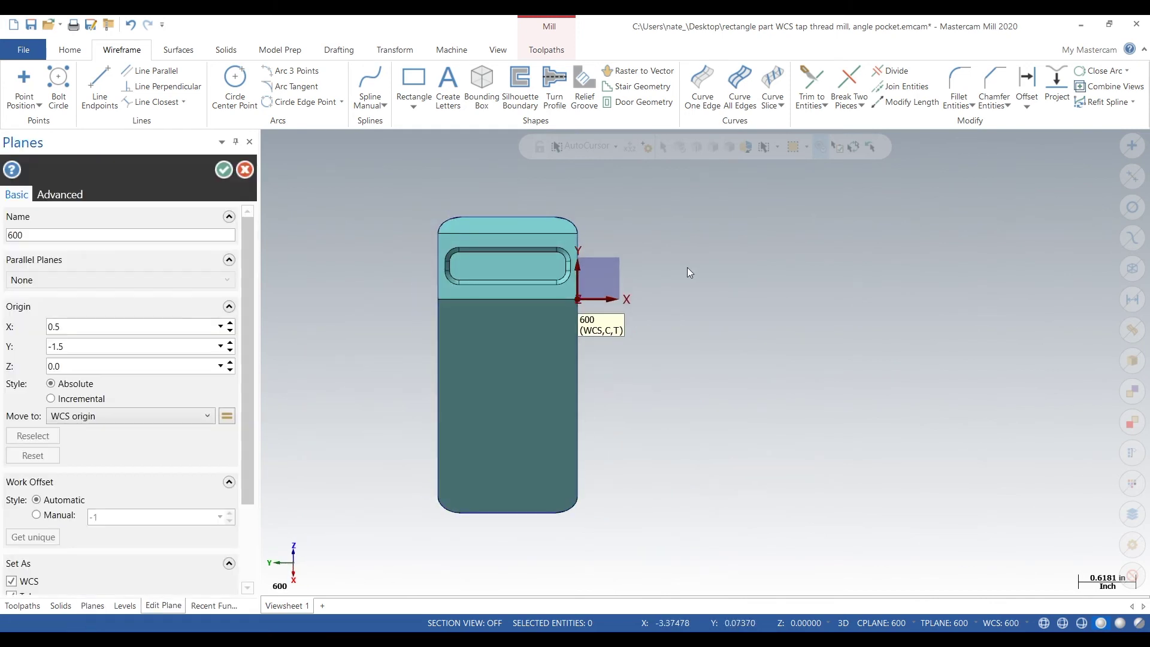
pyautogui.click(578, 299)
pyautogui.click(507, 216)
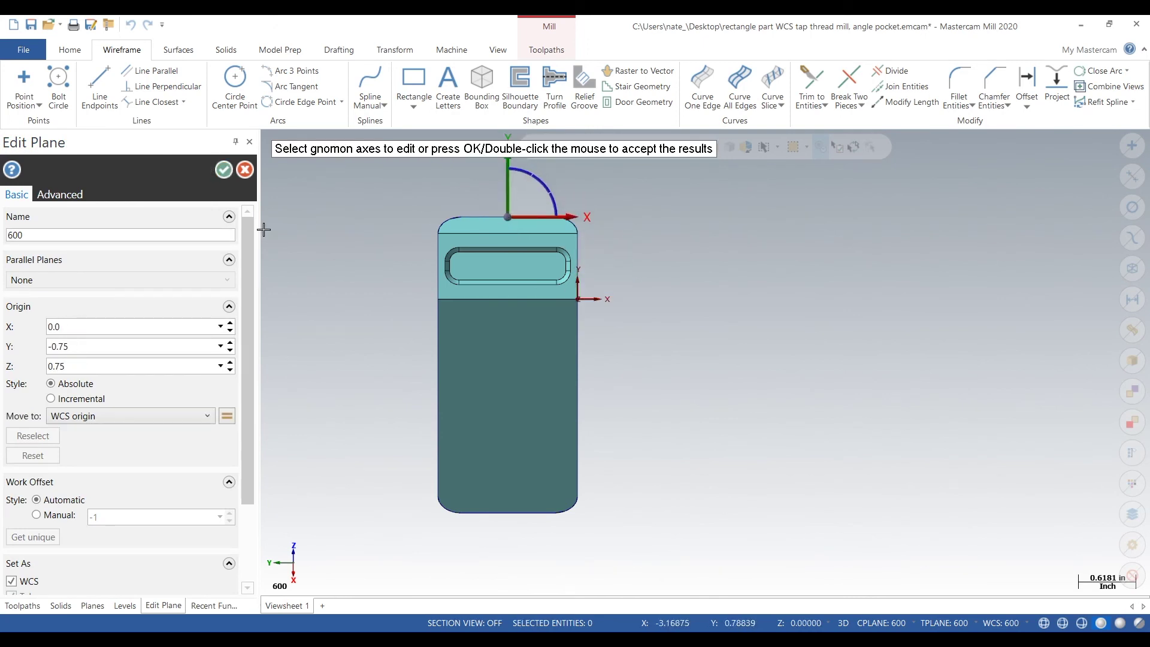
pyautogui.click(222, 171)
pyautogui.scroll(-1, 776, 373)
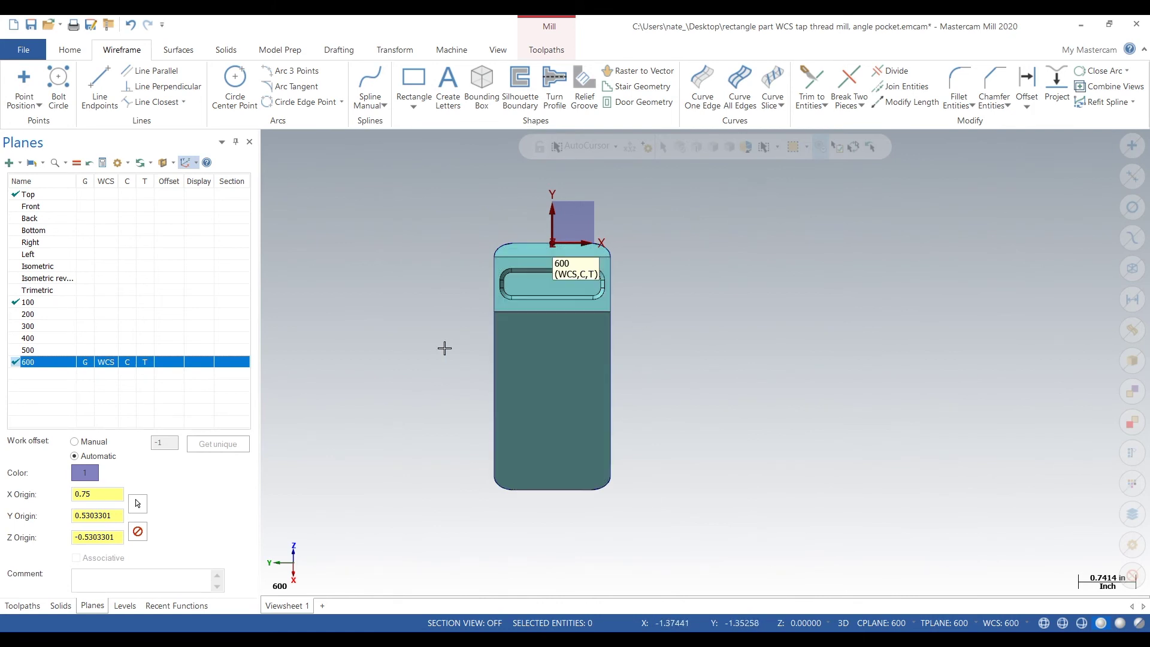
# Create level 9 named "op 600 wireframe" and make it the active level
pyautogui.moveTo(540, 293); pyautogui.dragTo(586, 346, button='middle')
pyautogui.click(125, 605)
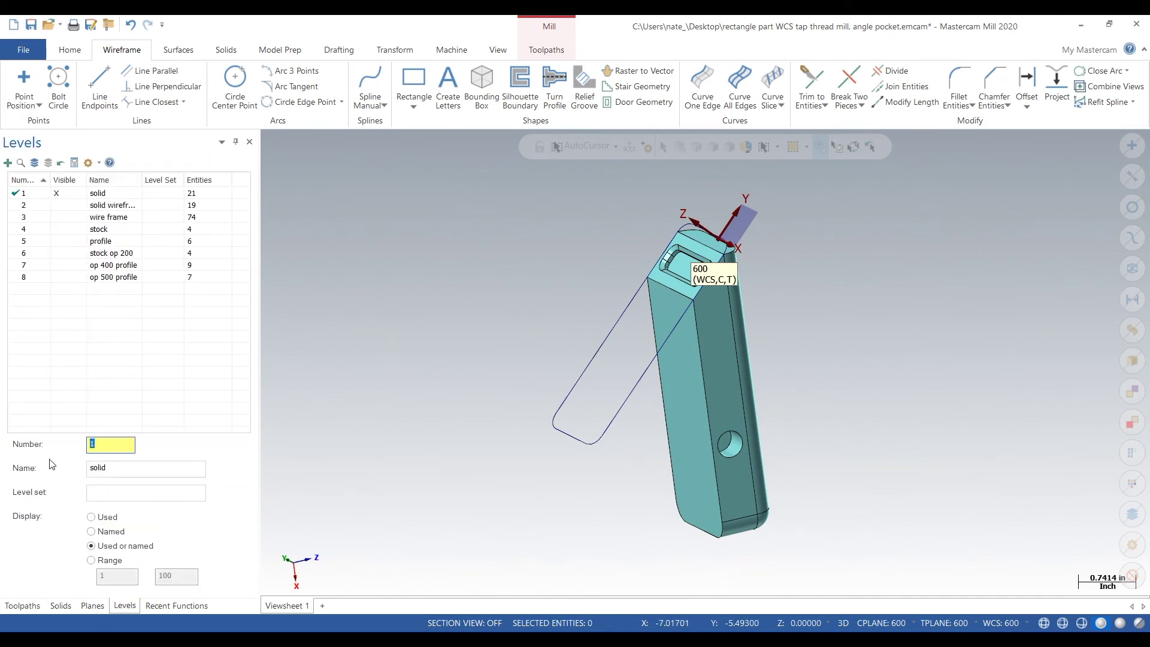
pyautogui.write('9')
pyautogui.press('Return')
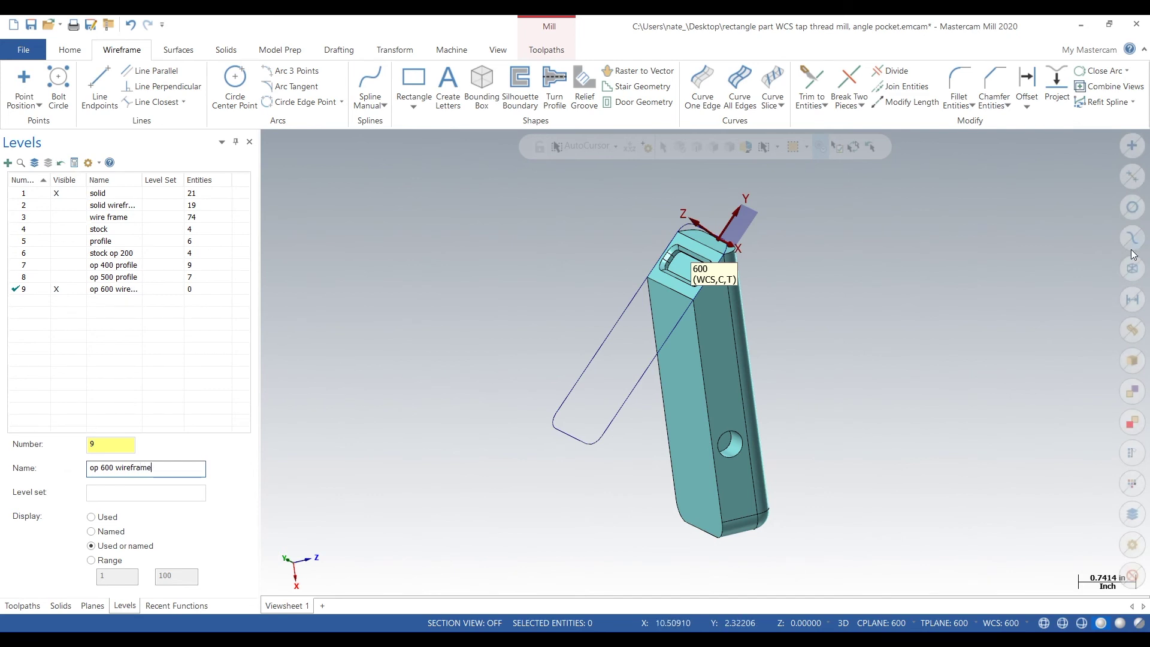
# Select all the visible wireframe of the silhouette boundary and move it to active level 9, op 600 wireframe
pyautogui.click(1132, 176)
pyautogui.rightClick(949, 287)
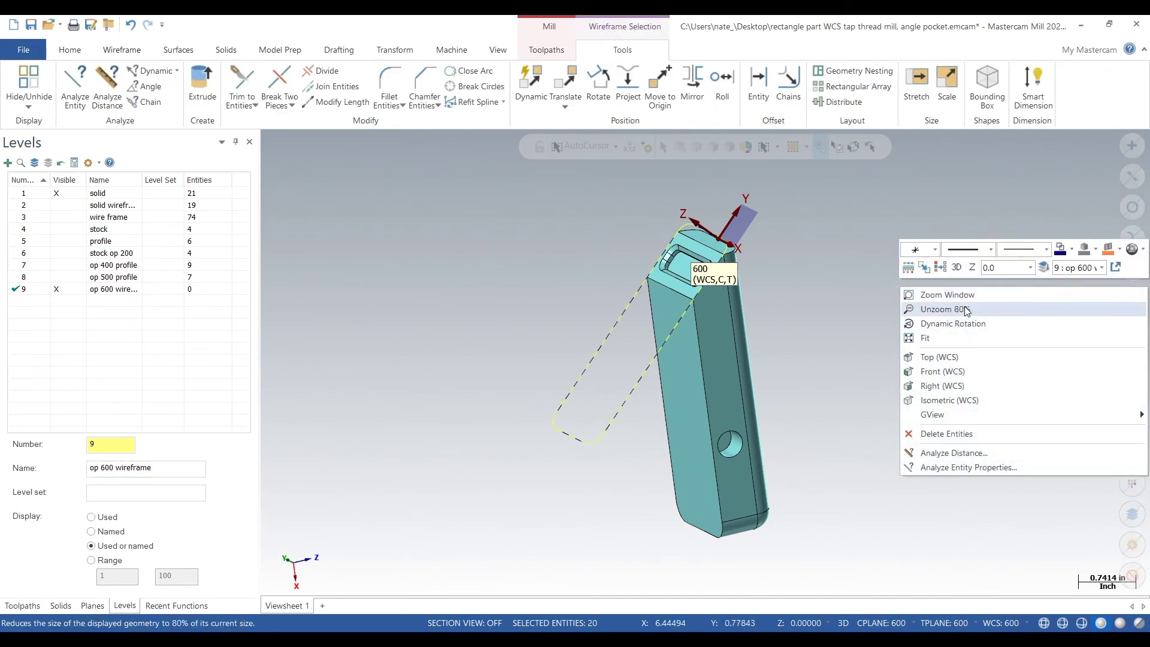
pyautogui.click(1031, 268)
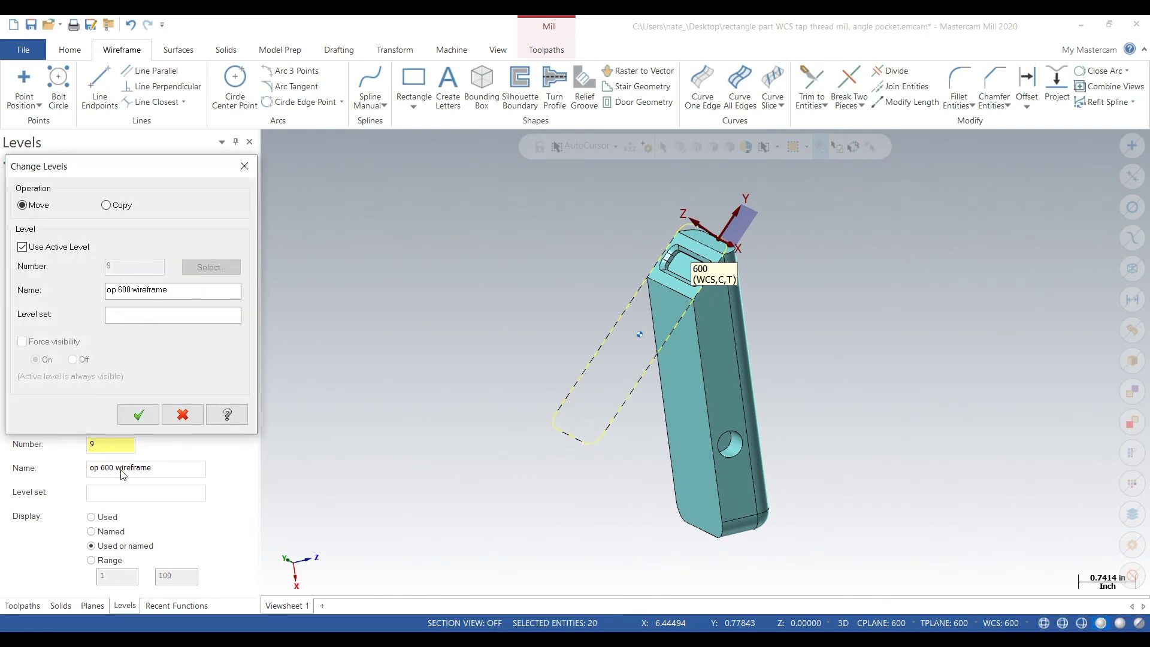
pyautogui.click(140, 416)
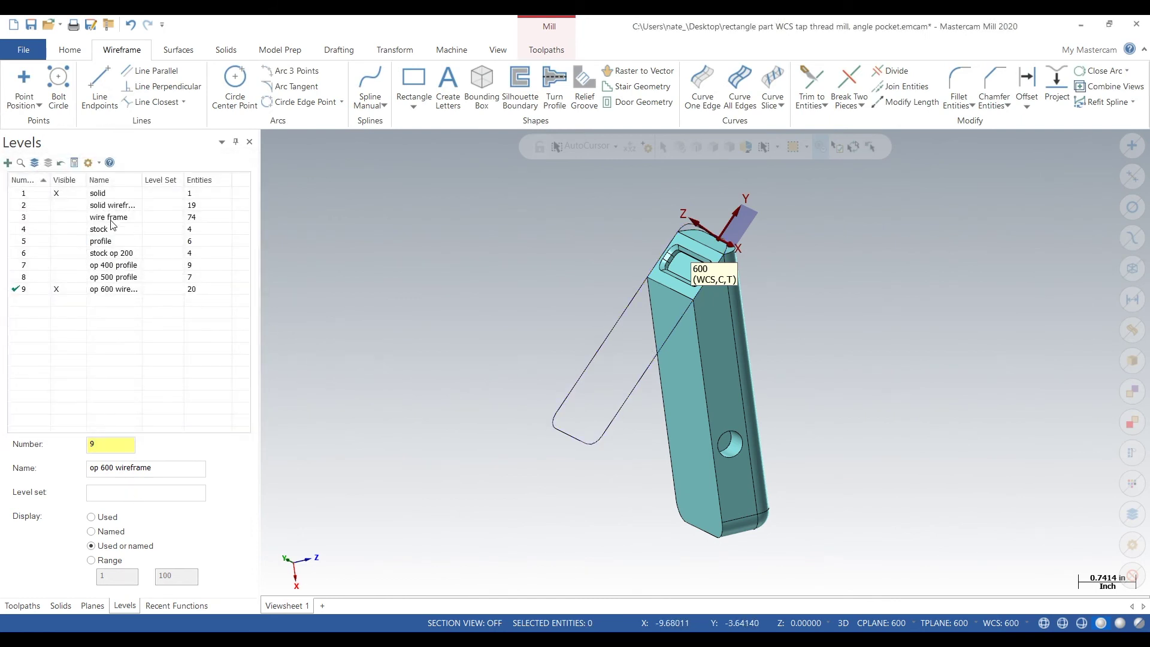
# Make level 1 (solid) active with level 9 hidden, and return to the Top (WCS) view
pyautogui.click(39, 197)
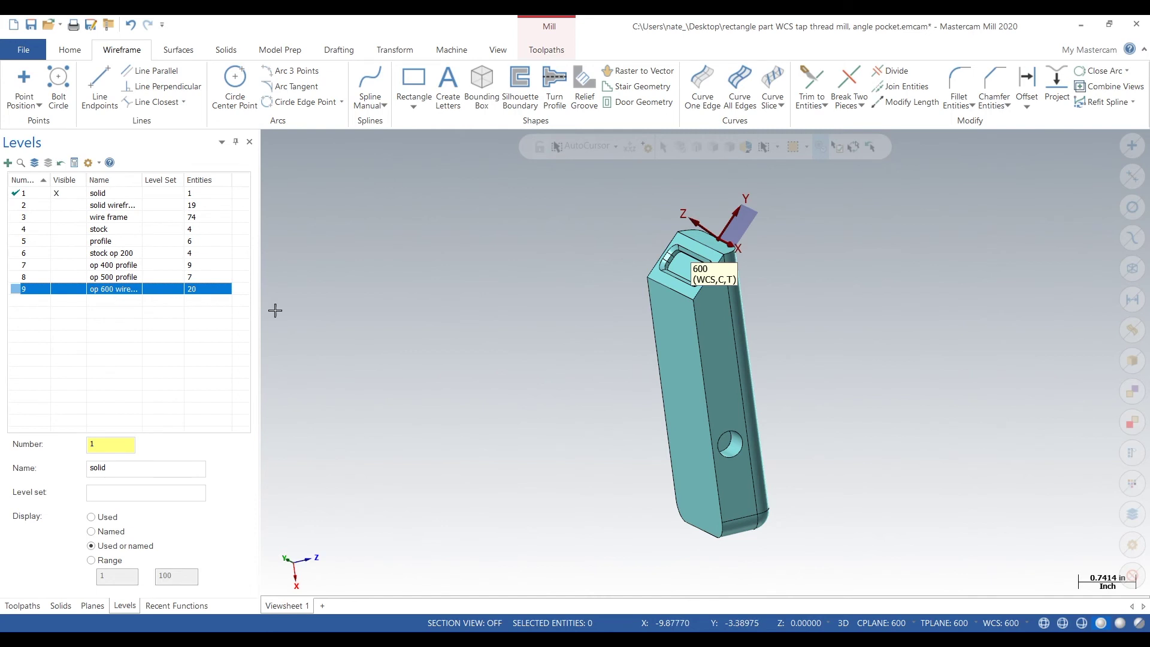
pyautogui.rightClick(432, 360)
pyautogui.click(465, 405)
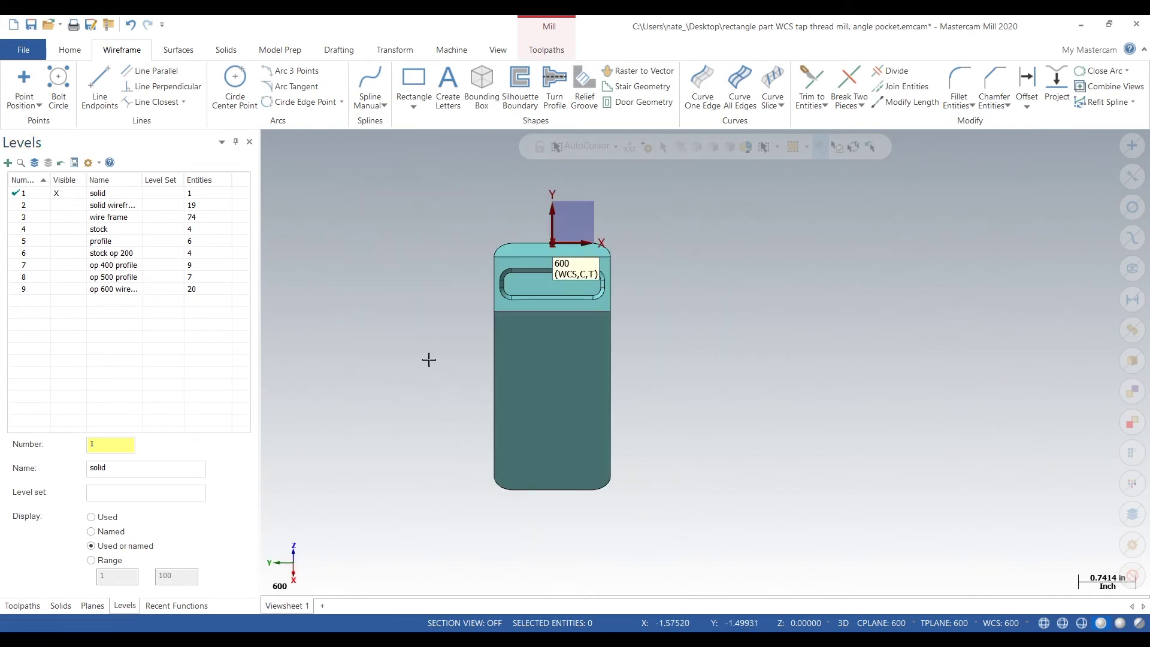
# Activate plane 100 and check its origin against the profile and stock levels, showing both briefly and hiding them again
pyautogui.click(92, 606)
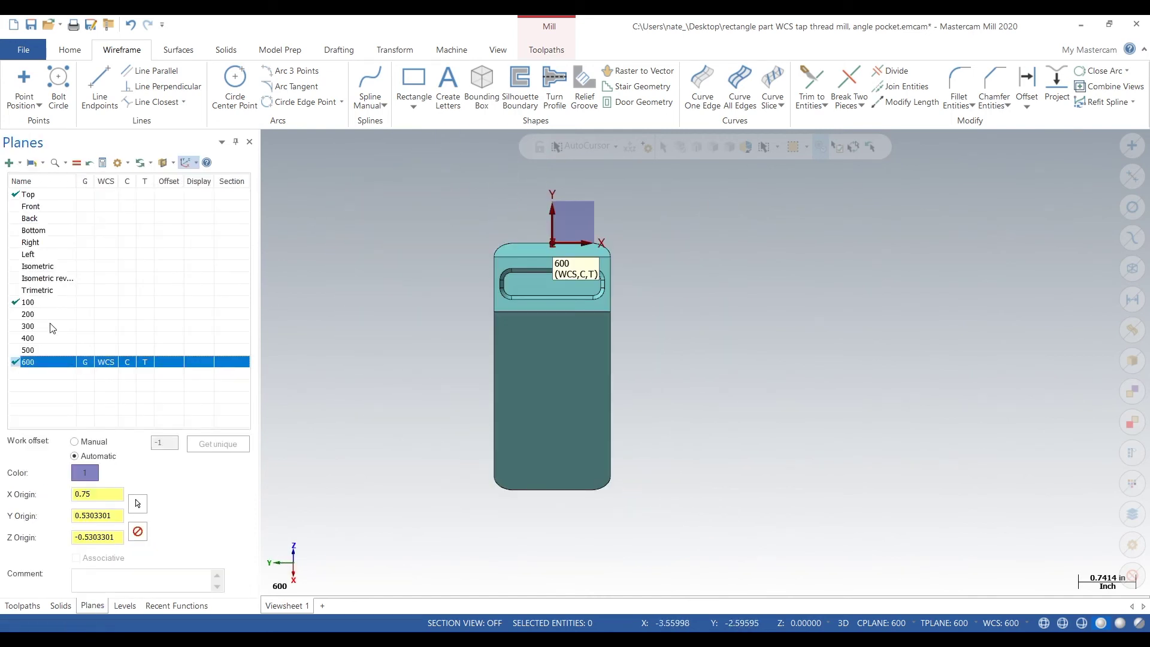
pyautogui.click(84, 305)
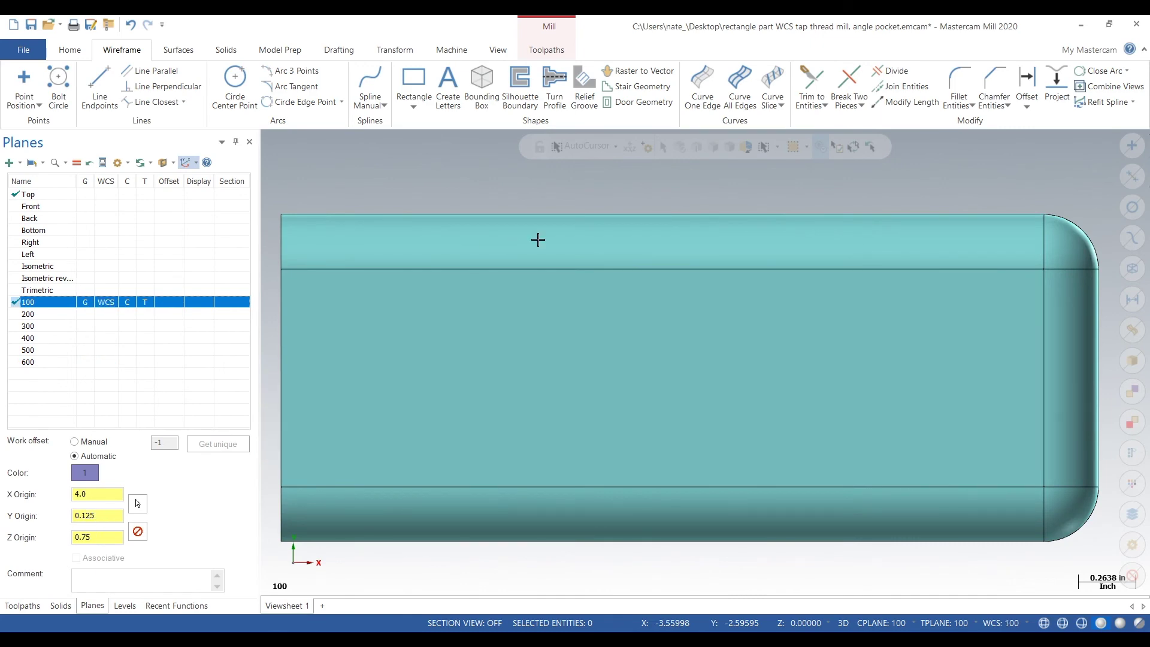
pyautogui.scroll(-2, 560, 238)
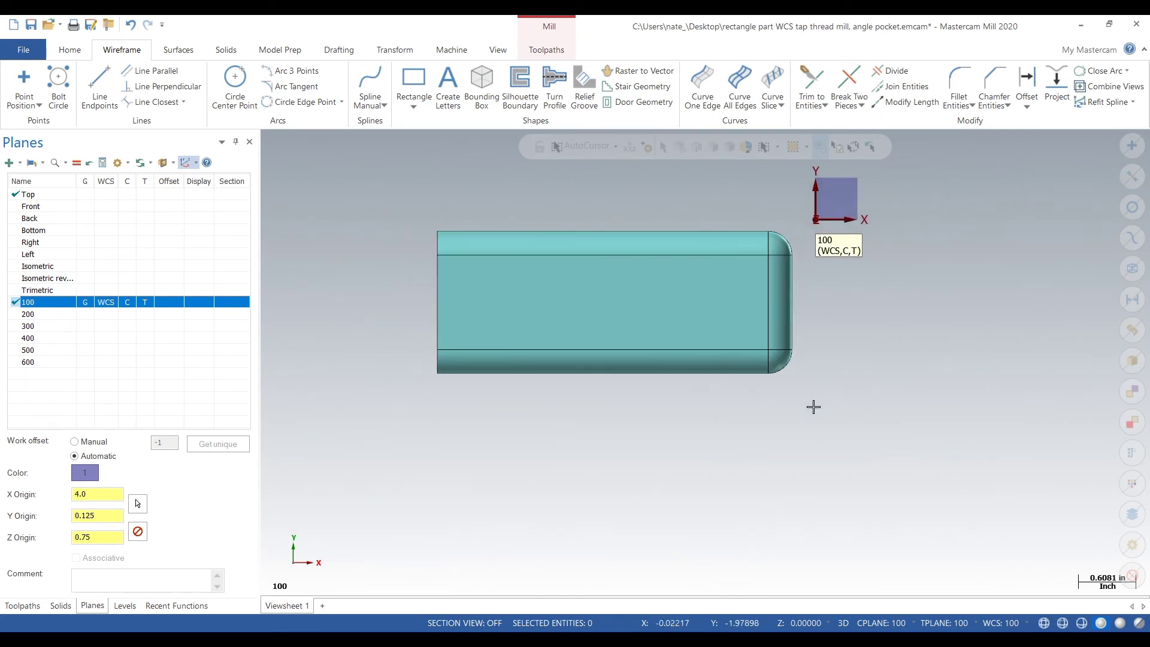
pyautogui.click(124, 605)
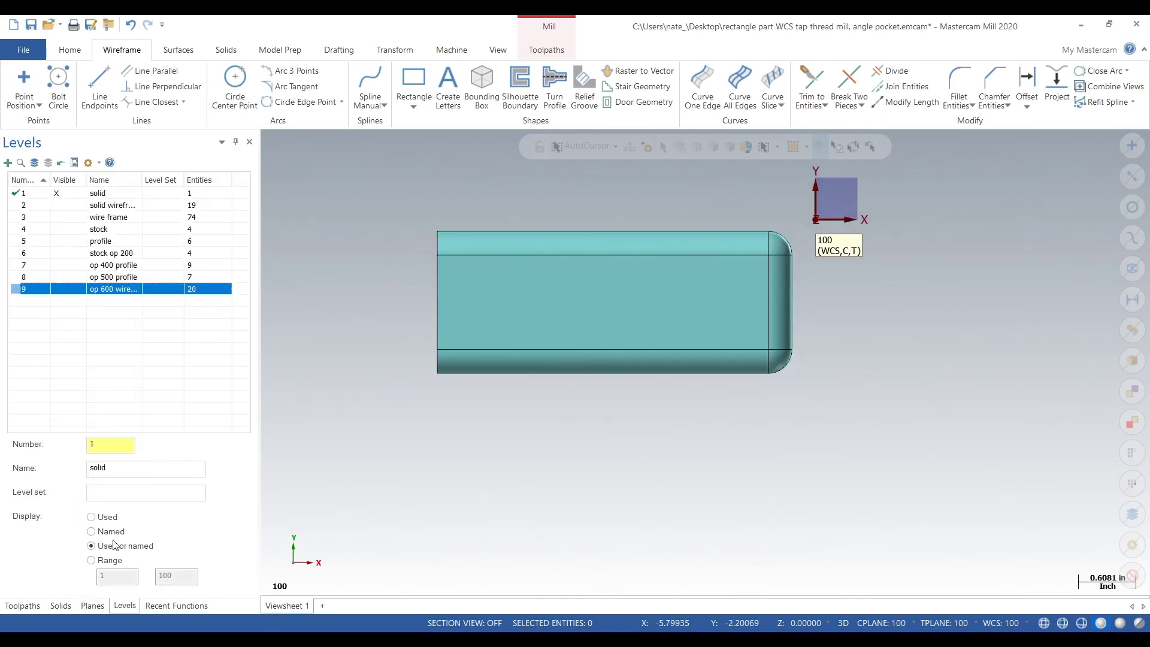
pyautogui.click(76, 241)
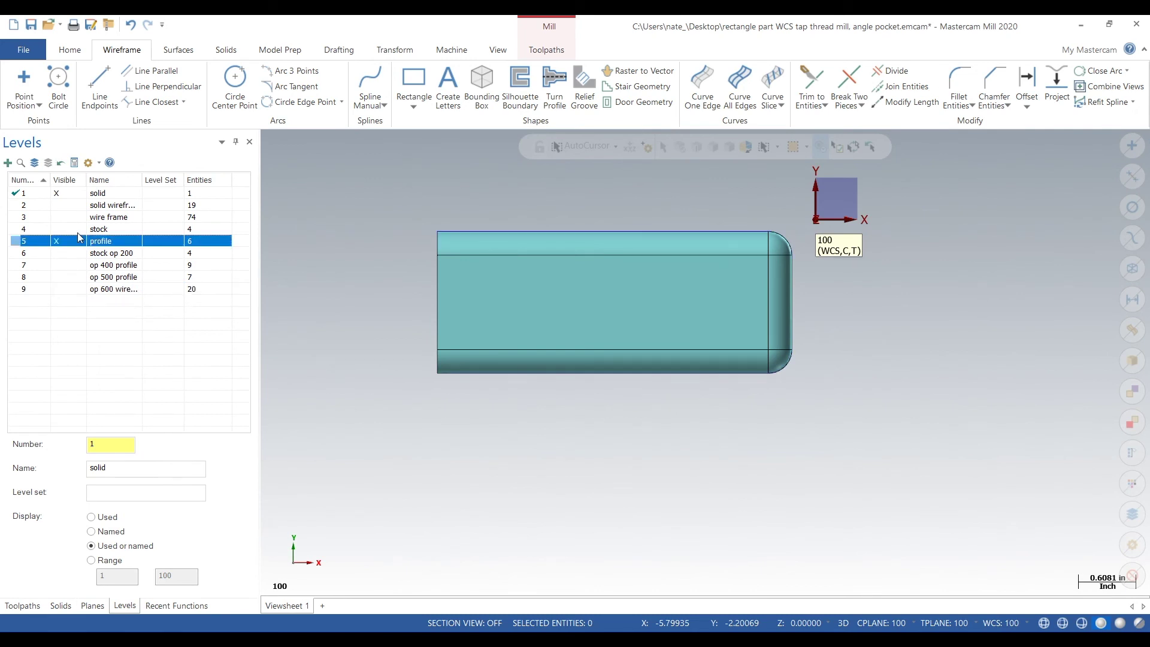
pyautogui.click(76, 228)
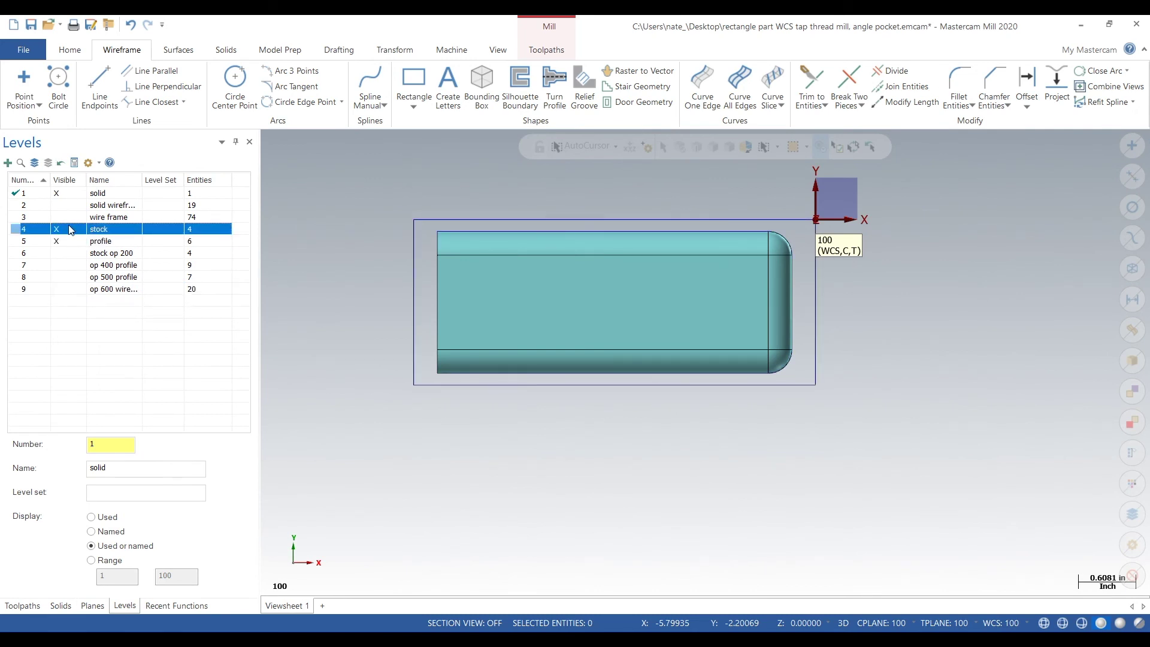
pyautogui.click(68, 242)
pyautogui.click(69, 227)
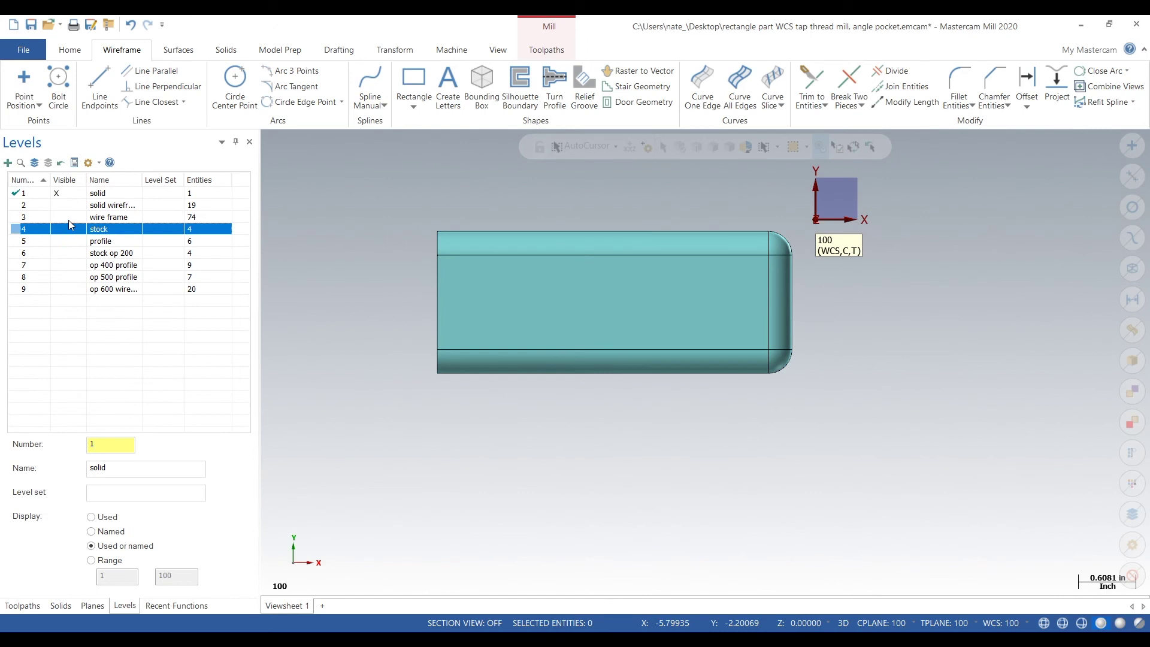
# Activate plane 200 and check its origin against level 6 (stock op 200), hiding that level again
pyautogui.click(93, 606)
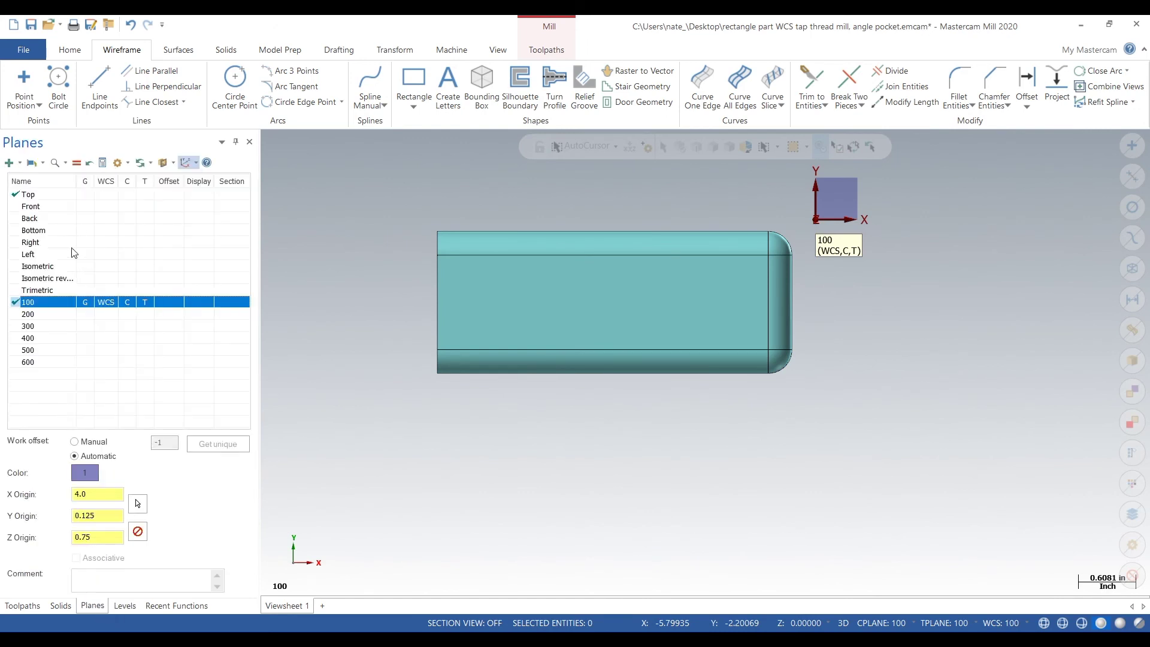
pyautogui.click(91, 316)
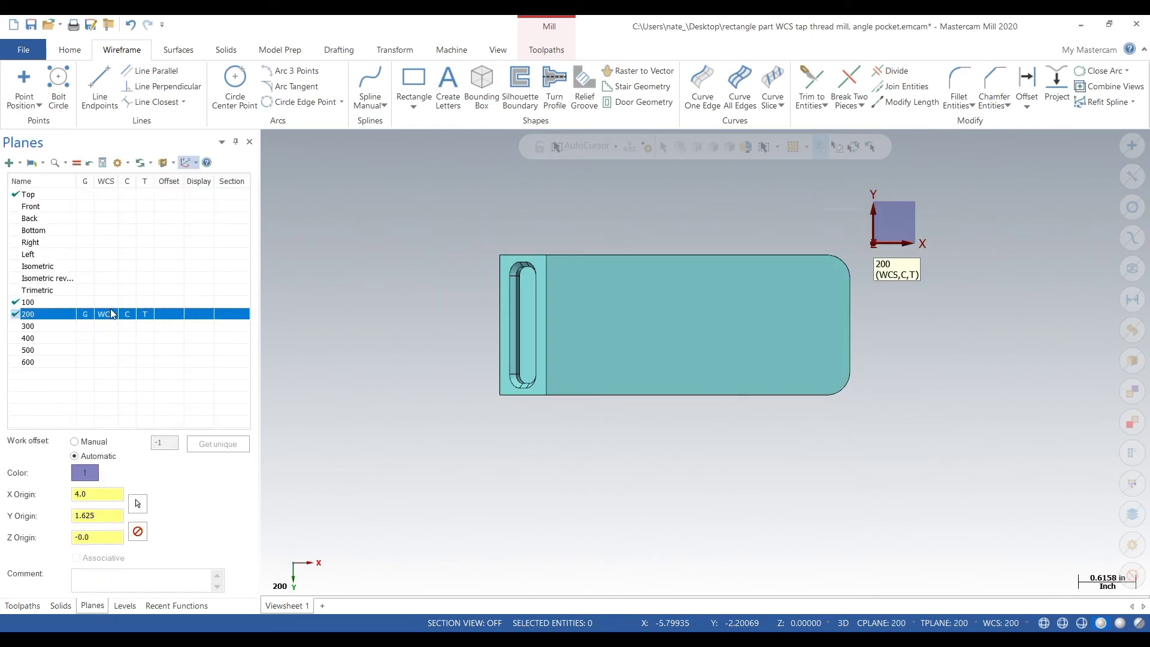
pyautogui.click(124, 607)
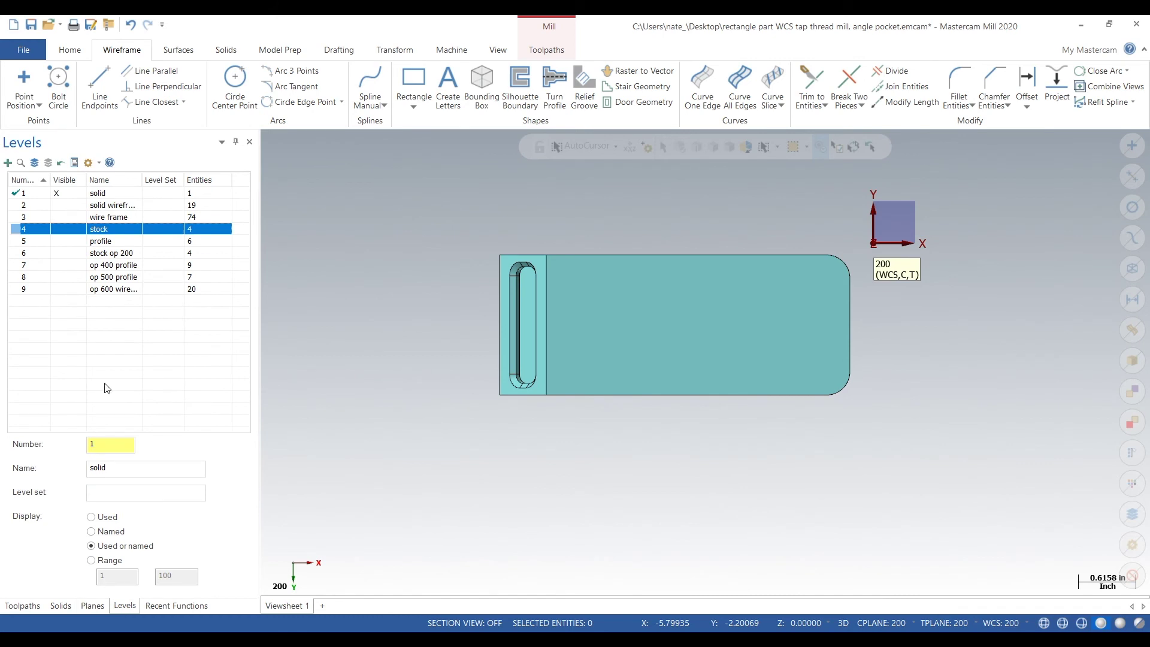
pyautogui.click(82, 257)
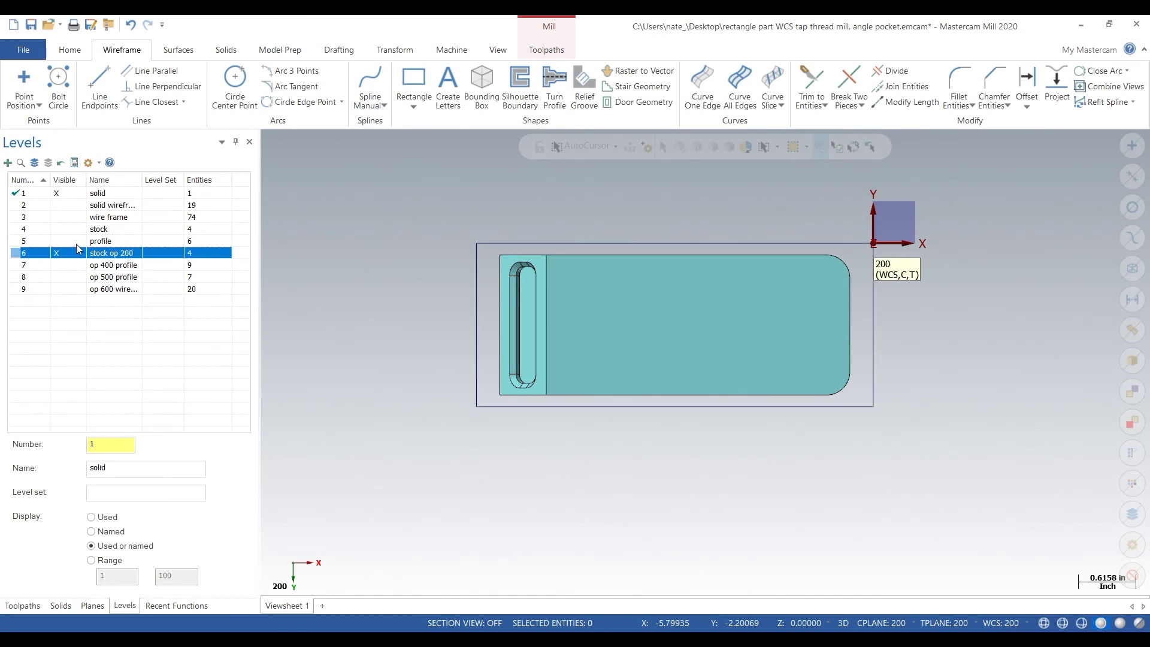
pyautogui.click(82, 258)
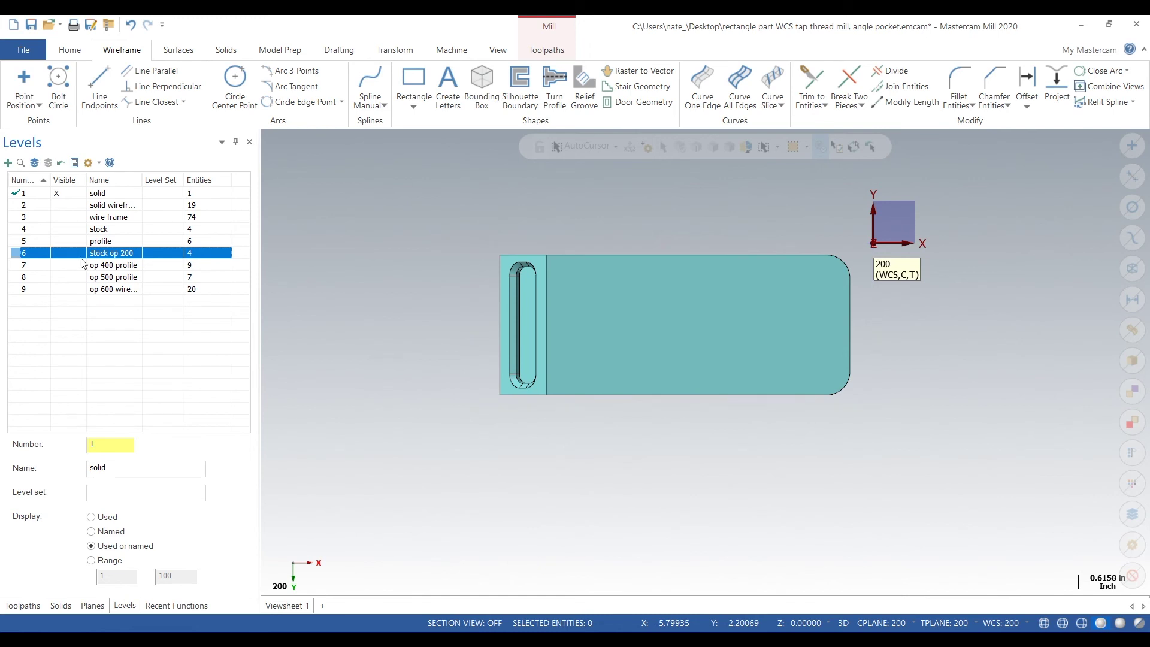
# Activate plane 300 and compare its origin with the profile and stock op 200 levels, leaving only the stock level shown with the solid
pyautogui.click(93, 605)
pyautogui.click(89, 327)
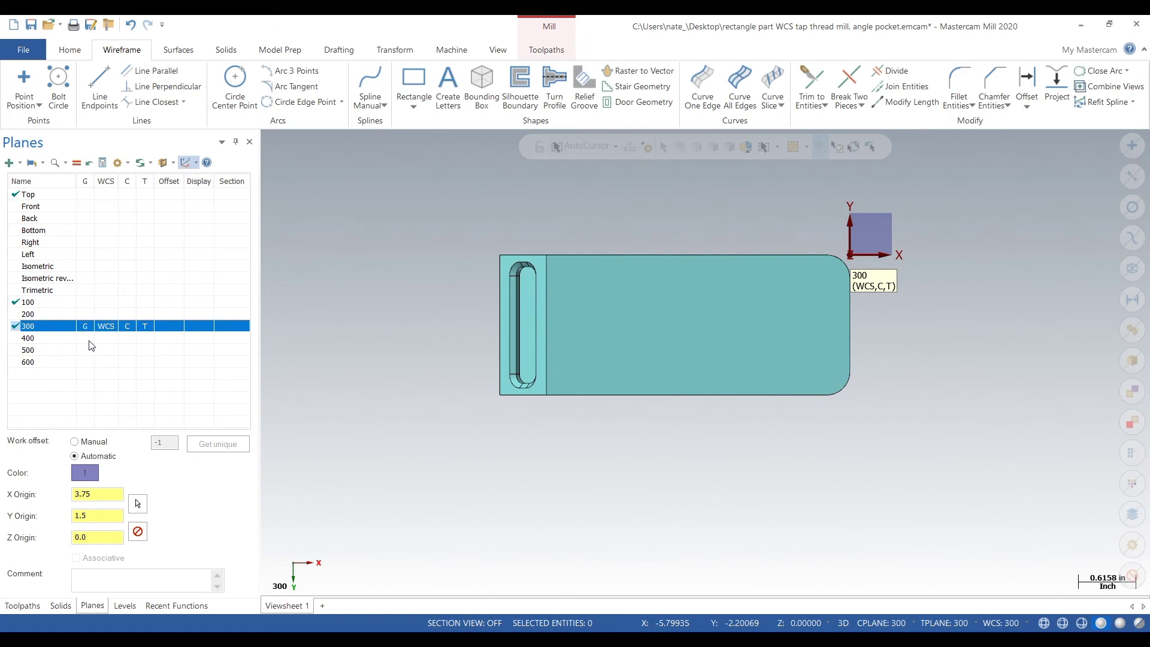
pyautogui.click(125, 604)
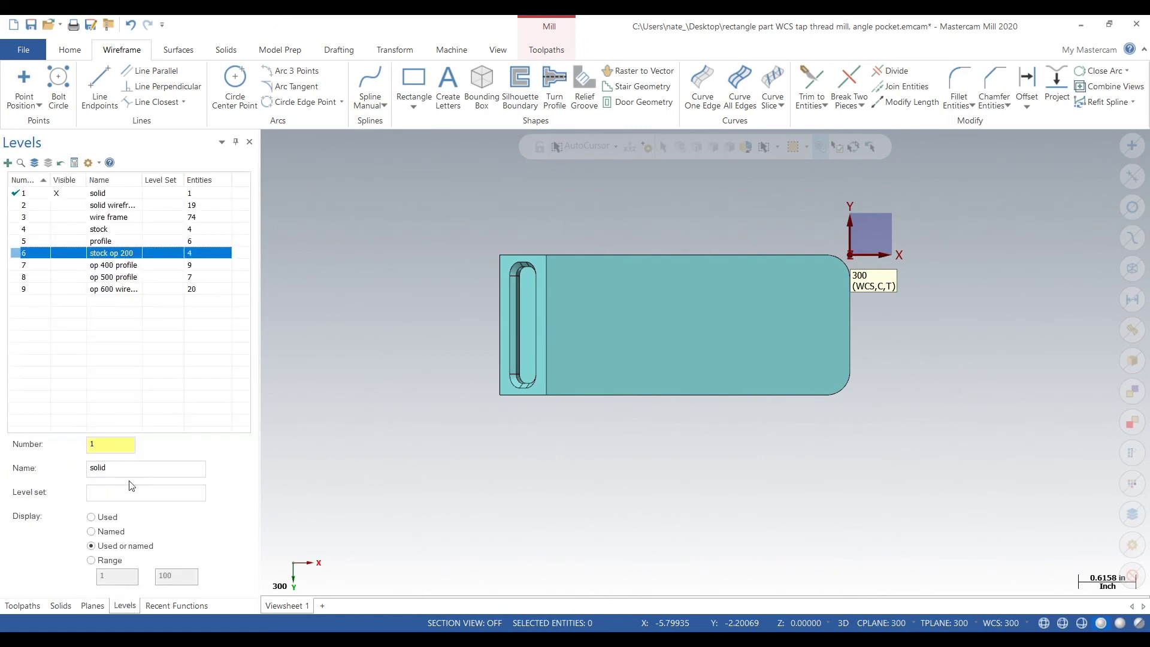
pyautogui.click(80, 241)
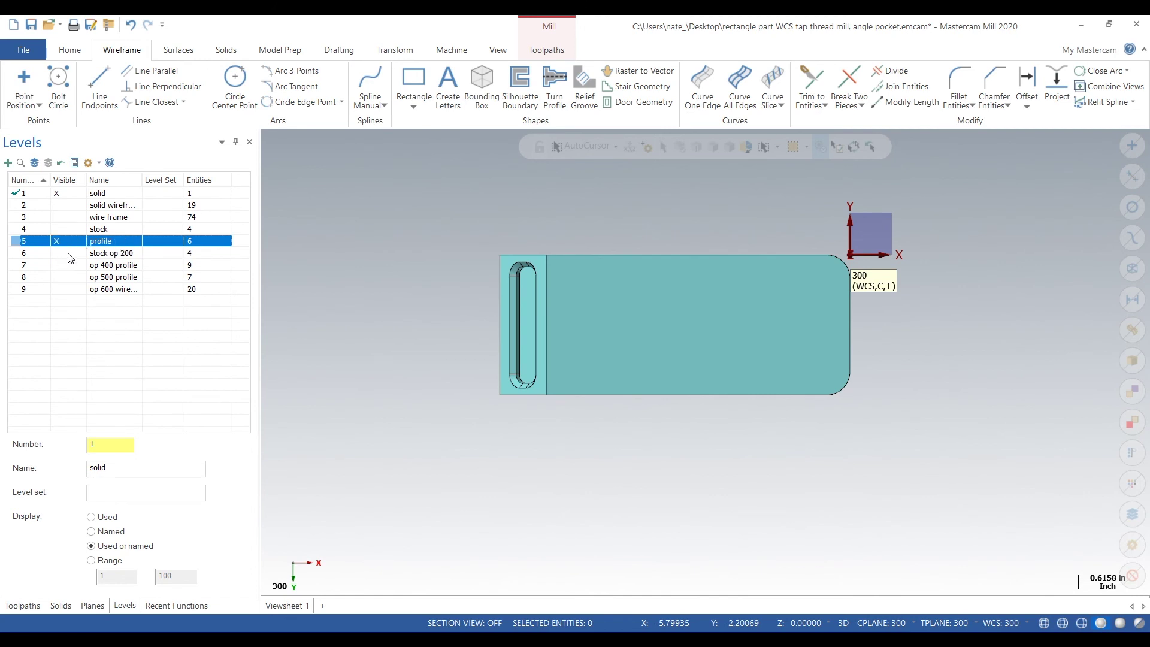
pyautogui.click(69, 254)
pyautogui.click(74, 242)
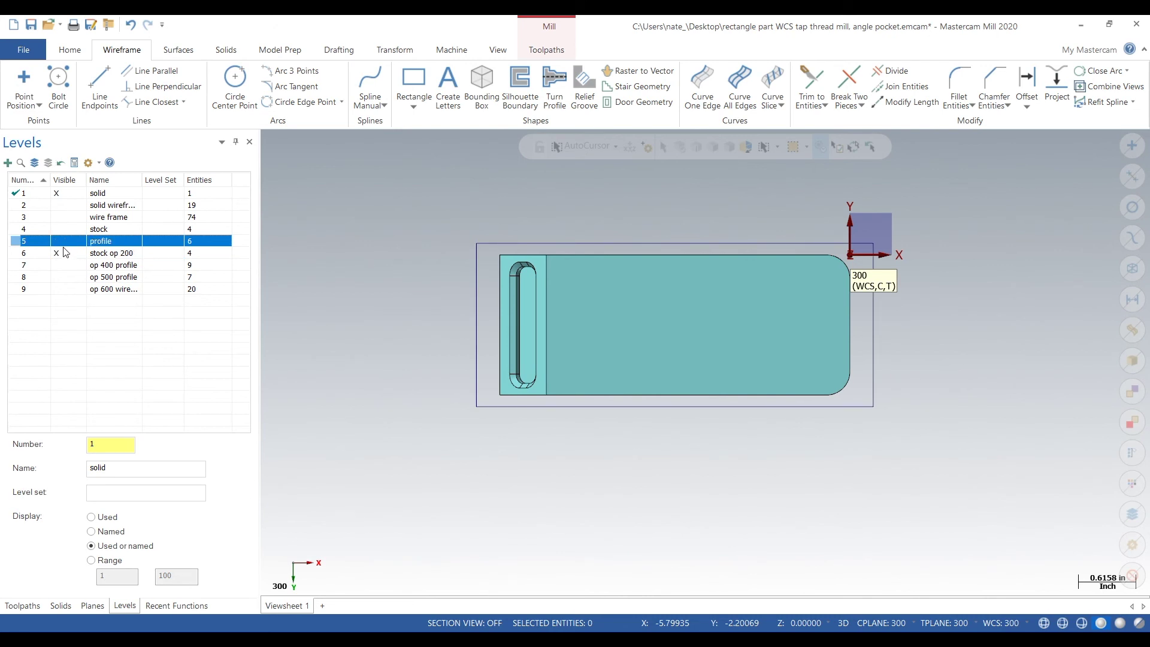
# Show level 3 (wire frame) with the solid and hide level 6 (stock op 200)
pyautogui.click(70, 220)
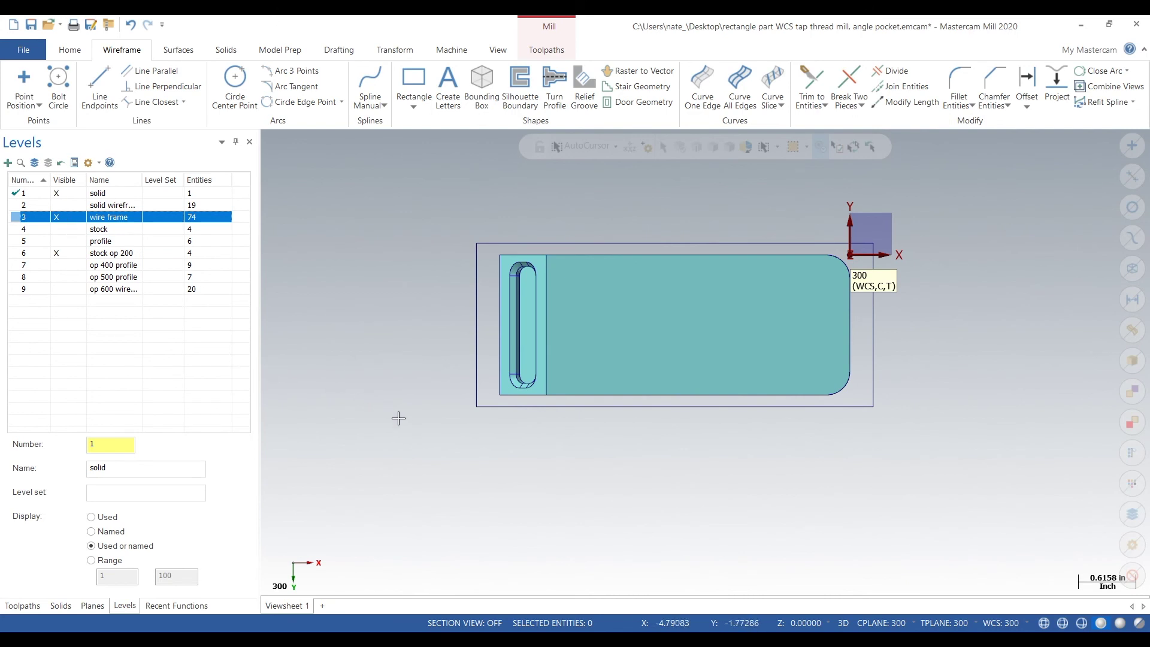
pyautogui.moveTo(398, 417); pyautogui.dragTo(362, 344, button='middle')
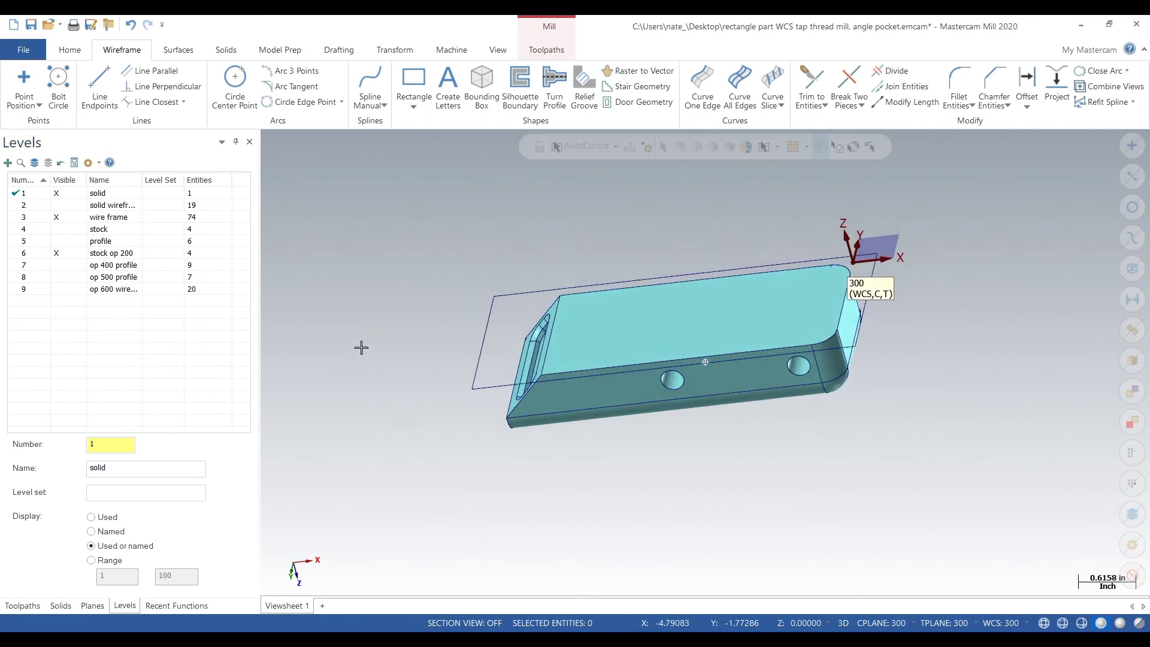
pyautogui.click(82, 256)
pyautogui.moveTo(372, 305)
pyautogui.mouseDown(button='middle')
pyautogui.moveTo(416, 344)
pyautogui.moveTo(521, 393)
pyautogui.moveTo(336, 343)
pyautogui.moveTo(442, 366)
pyautogui.moveTo(427, 360)
pyautogui.mouseUp(button='middle')
# Activate plane 400 and then plane 500 to check each origin against the part's side faces and holes
pyautogui.click(91, 607)
pyautogui.doubleClick(75, 342)
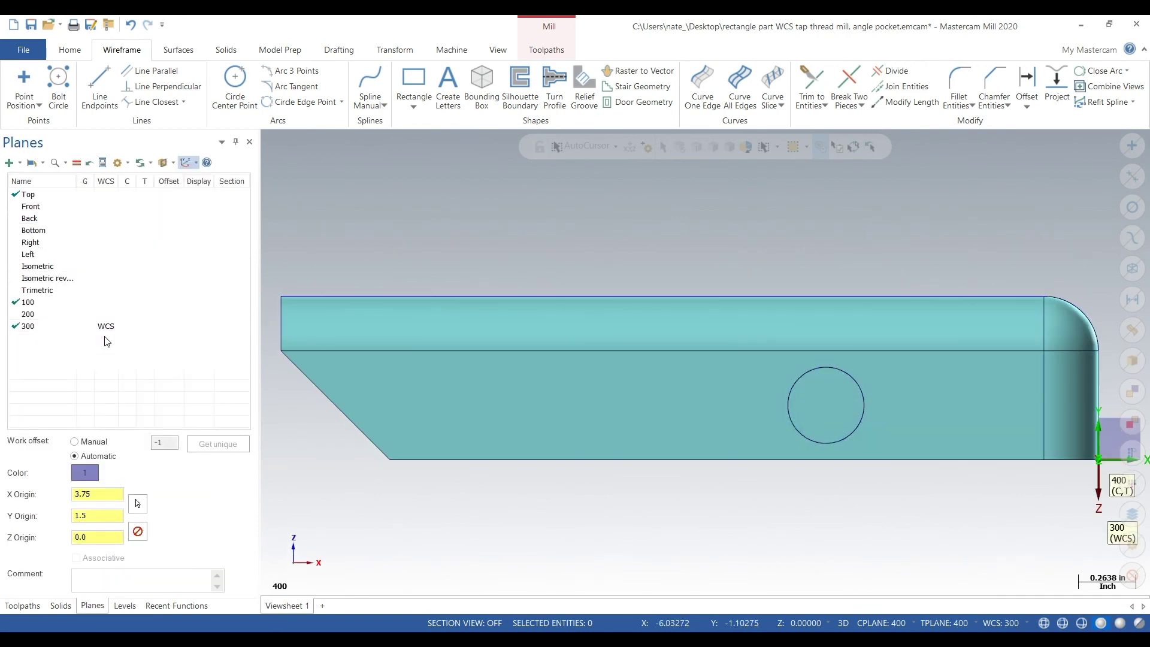
pyautogui.scroll(-3, 418, 243)
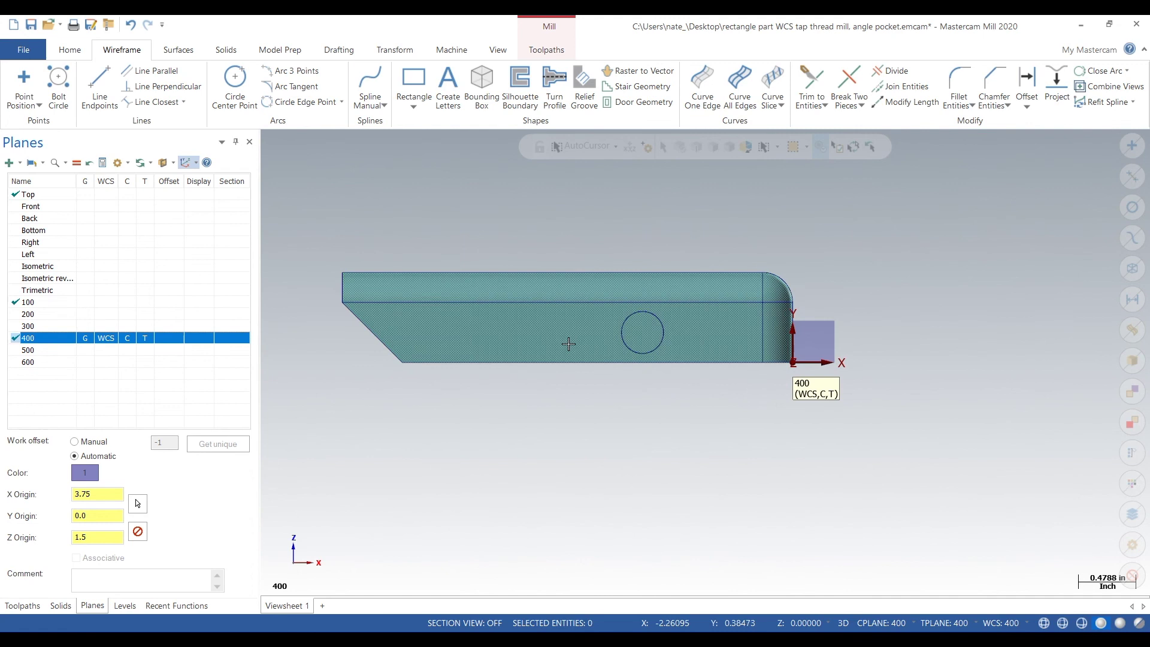
pyautogui.doubleClick(88, 351)
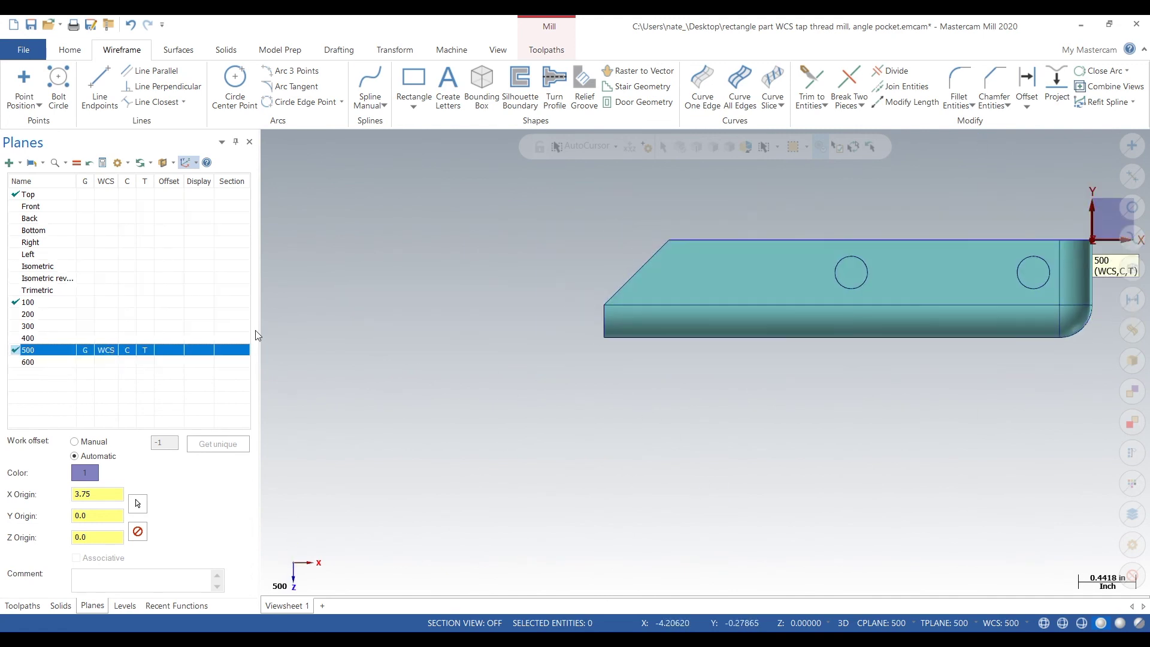
pyautogui.moveTo(970, 315); pyautogui.dragTo(952, 527, button='middle')
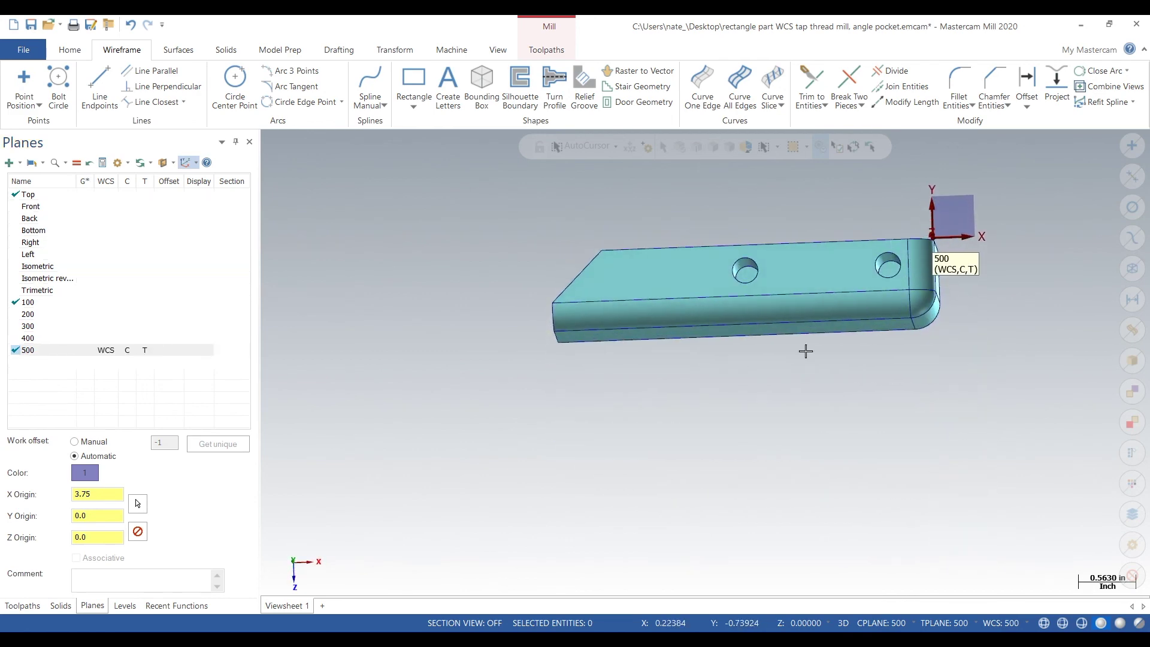
# Activate plane 600, examine its origin and the angled pocket from several directions, and return to the plane 600 view
pyautogui.doubleClick(90, 363)
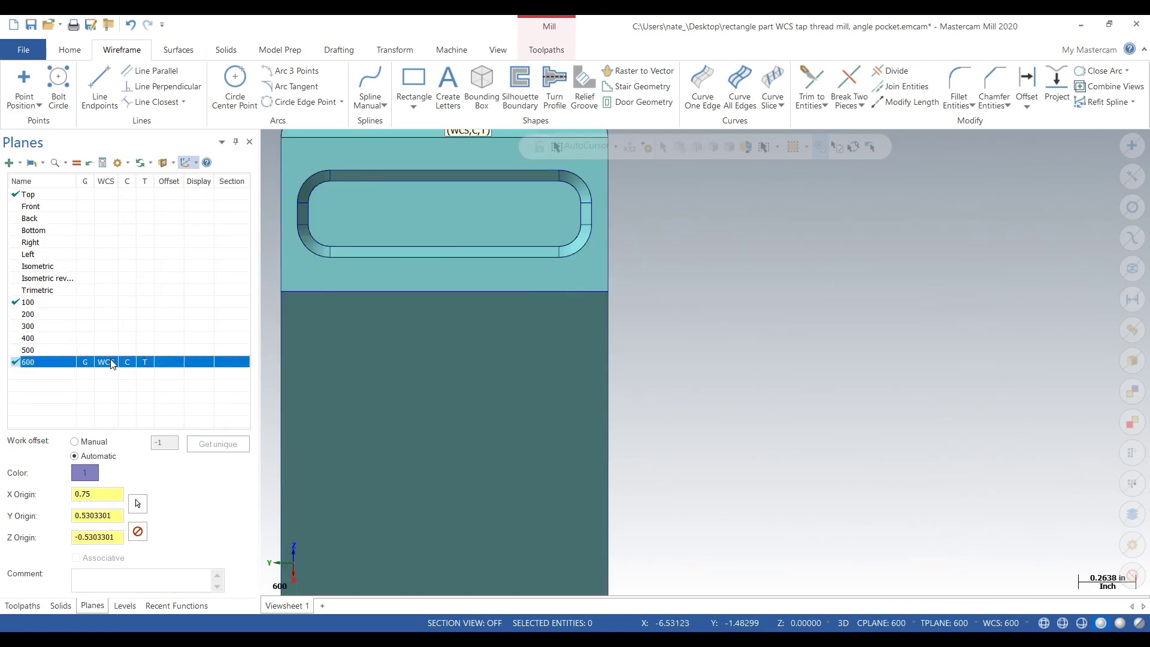
pyautogui.scroll(-2, 968, 296)
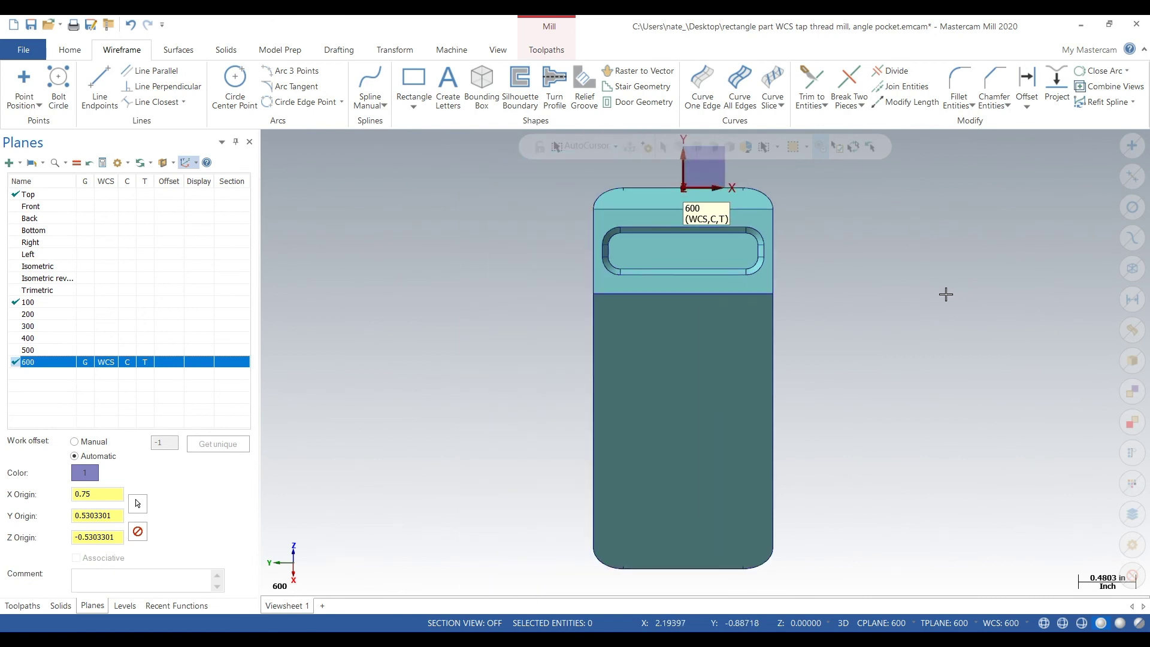
pyautogui.moveTo(917, 319); pyautogui.dragTo(655, 273, button='middle')
pyautogui.rightClick(662, 285)
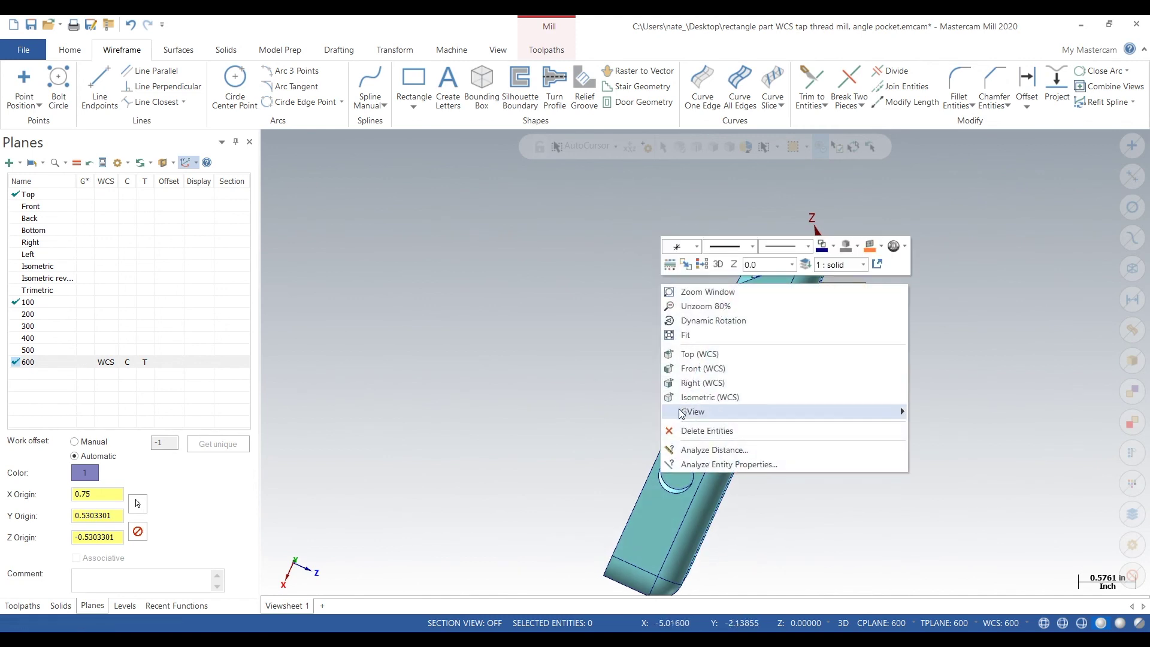
pyautogui.click(718, 354)
pyautogui.moveTo(904, 390); pyautogui.dragTo(745, 334, button='middle')
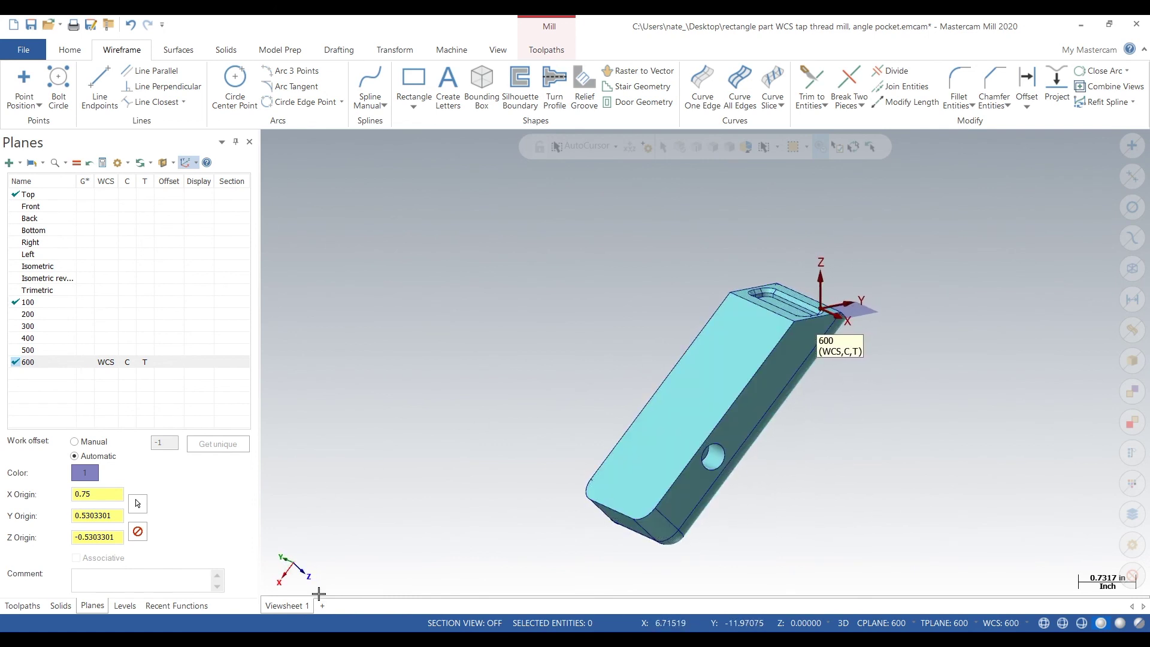
pyautogui.click(101, 606)
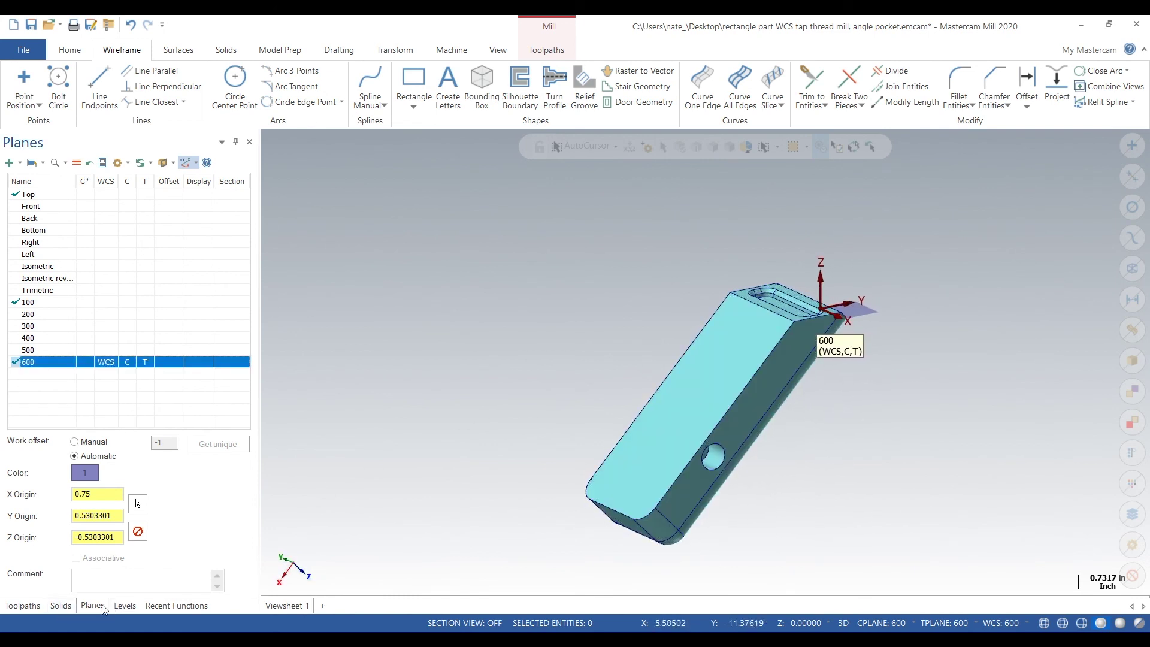
pyautogui.click(85, 362)
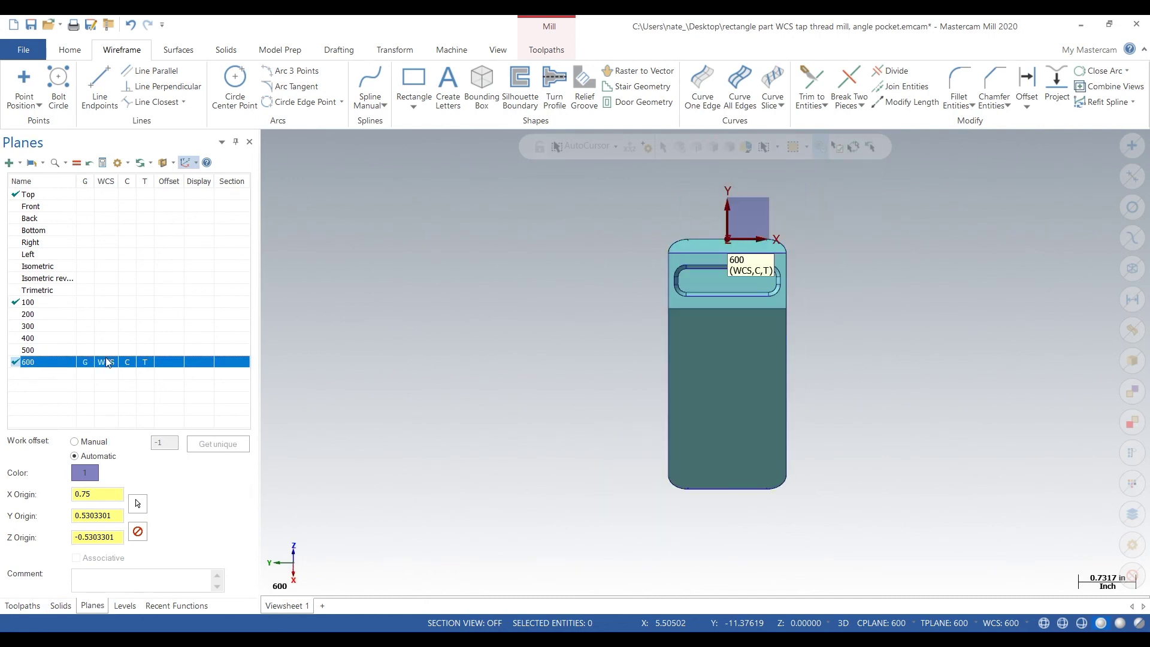
# Show level 9 (the op 600 wireframe) together with the solid around the angled pocket
pyautogui.scroll(2, 773, 245)
pyautogui.moveTo(774, 245); pyautogui.dragTo(624, 249, button='middle')
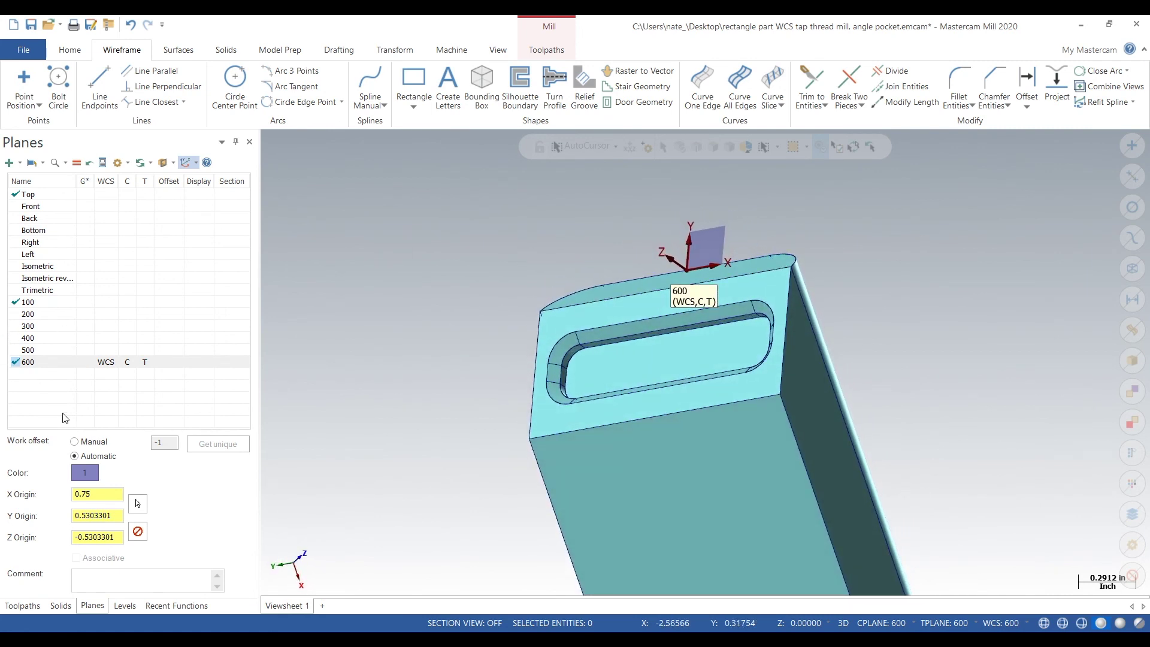
pyautogui.click(138, 610)
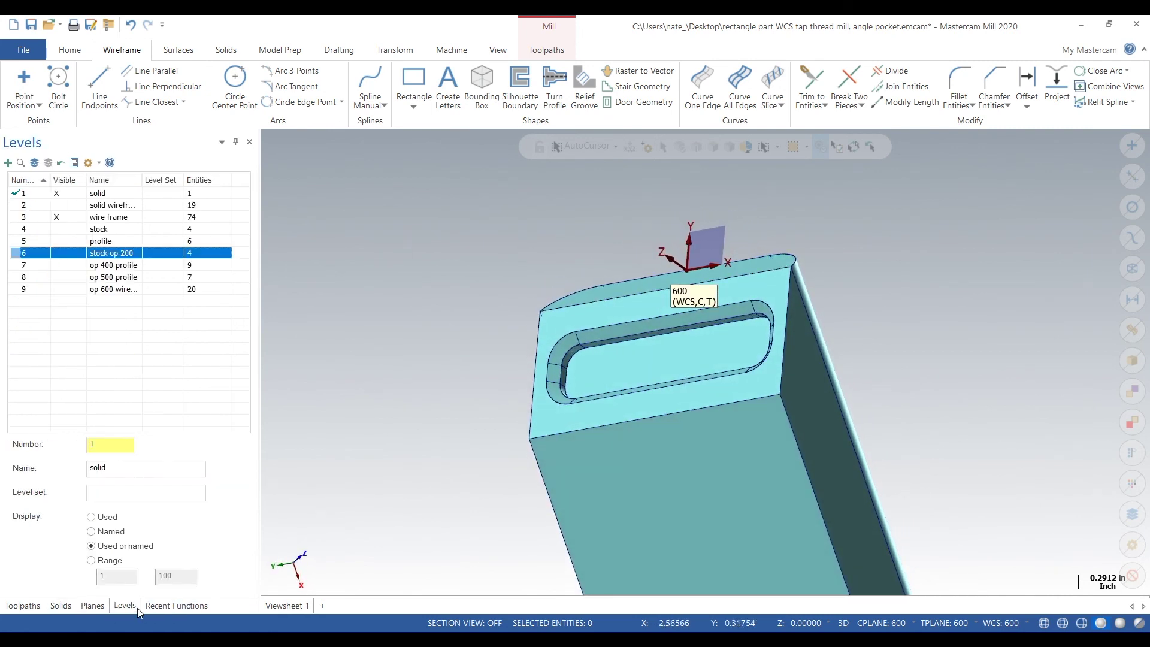
pyautogui.click(56, 288)
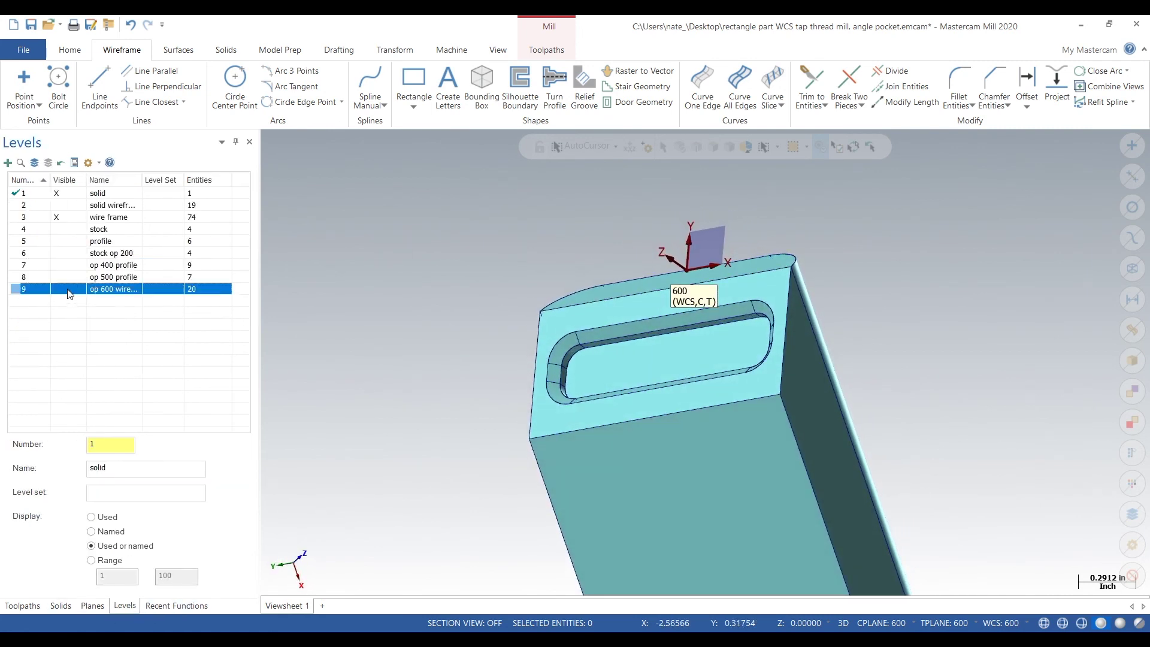
# Edit plane 600 to move its origin to the midpoint of the op 600 wireframe's upper edge, and view it from the WCS top
pyautogui.click(92, 606)
pyautogui.rightClick(45, 362)
pyautogui.click(76, 367)
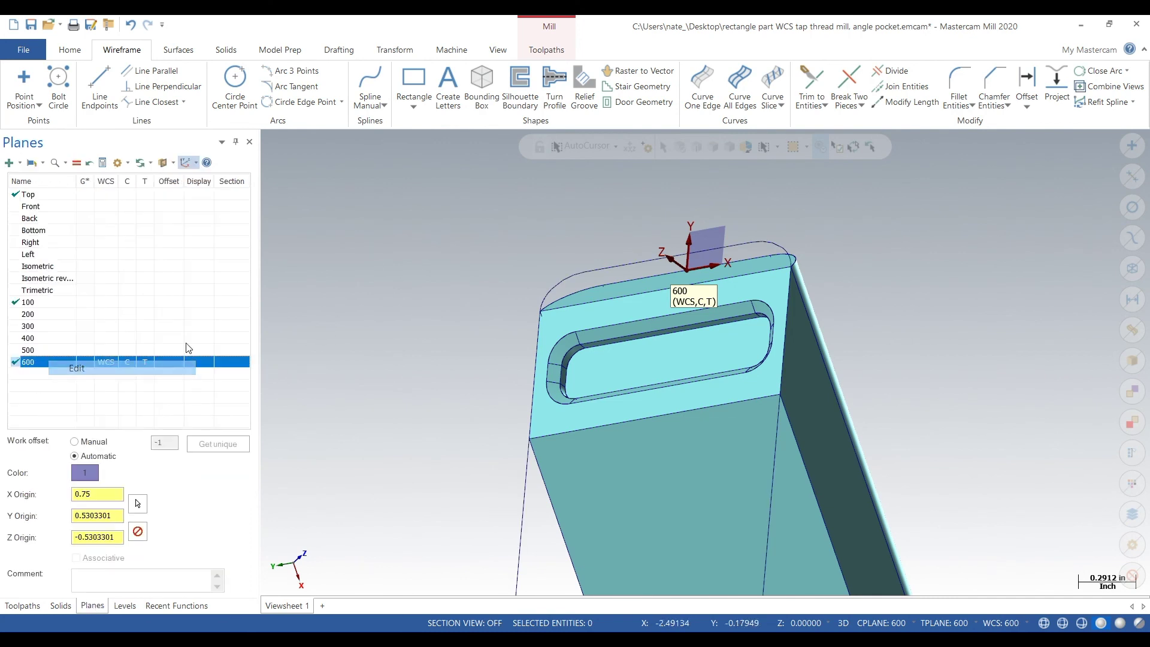
pyautogui.click(686, 269)
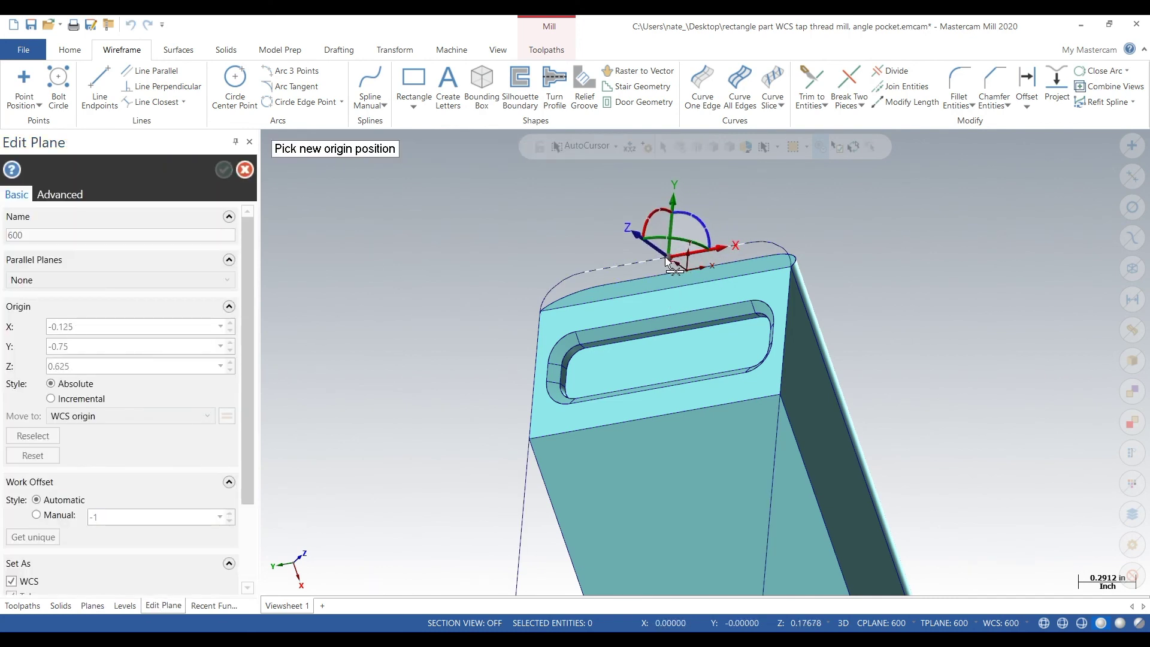
pyautogui.click(666, 257)
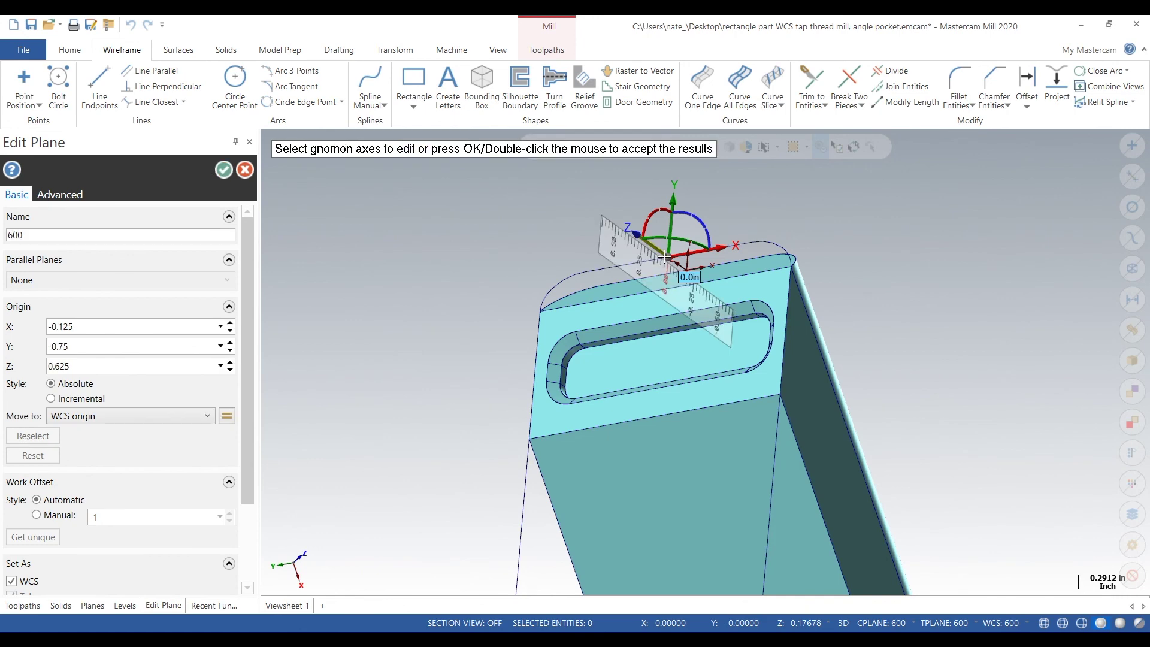
pyautogui.click(223, 169)
pyautogui.rightClick(444, 390)
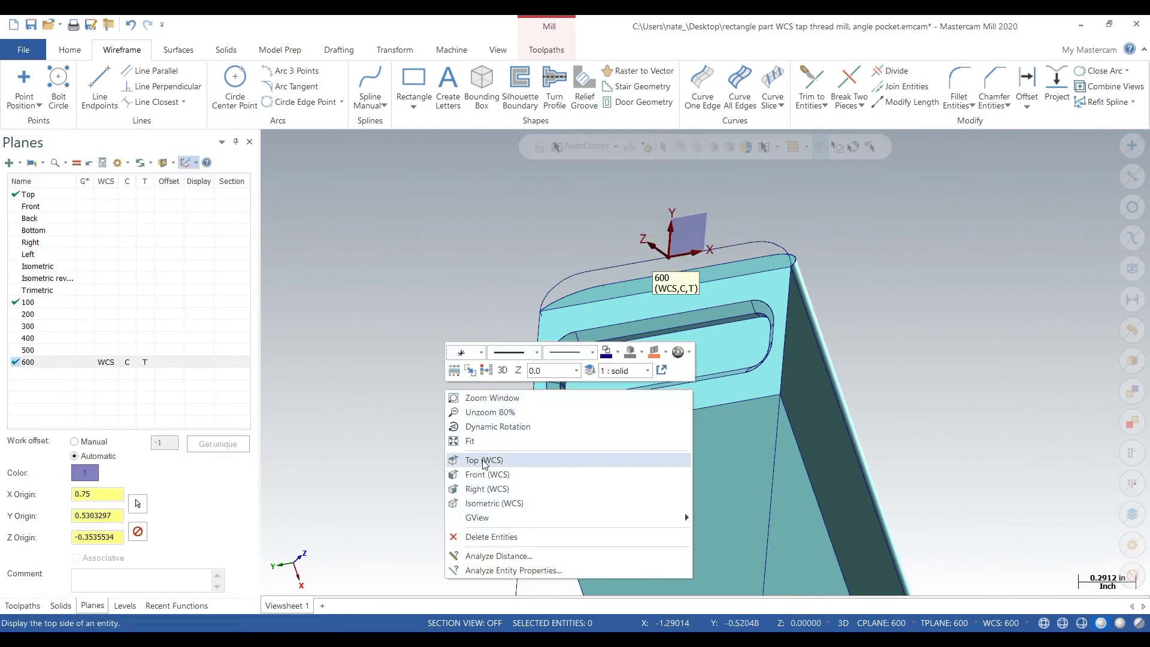
pyautogui.click(484, 460)
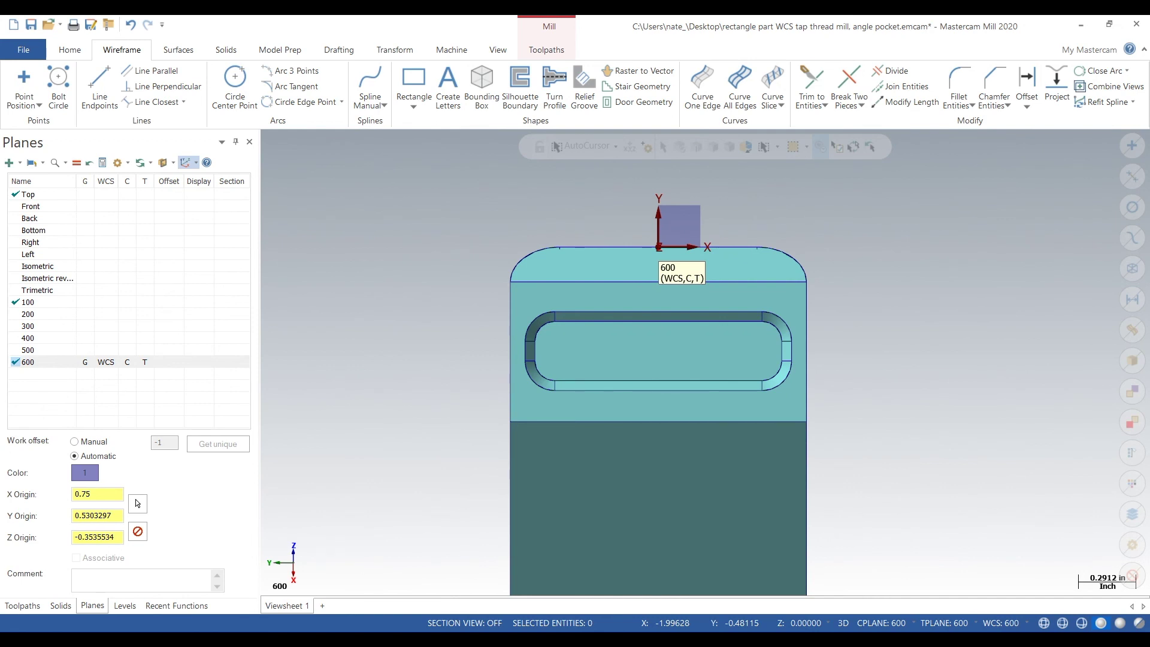
# Hide level 9 (the op 600 wireframe) and check plane 600's new origin against the solid, ending in the WCS top view
pyautogui.click(125, 606)
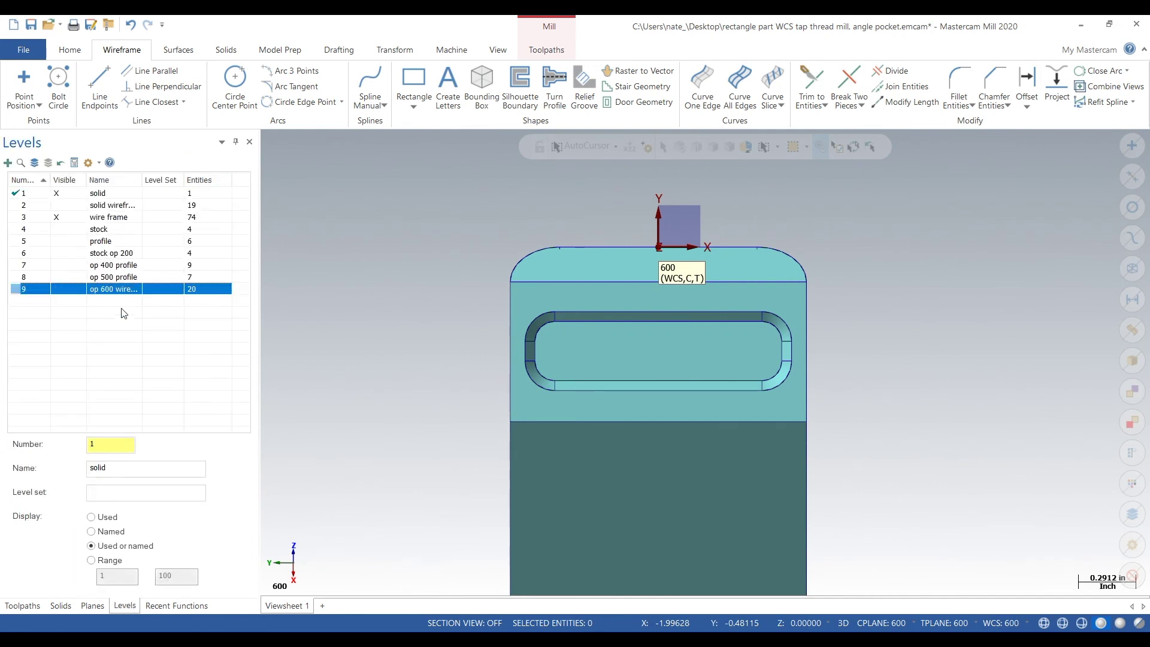
pyautogui.moveTo(452, 341)
pyautogui.mouseDown(button='middle')
pyautogui.moveTo(286, 300)
pyautogui.moveTo(380, 313)
pyautogui.moveTo(554, 305)
pyautogui.mouseUp(button='middle')
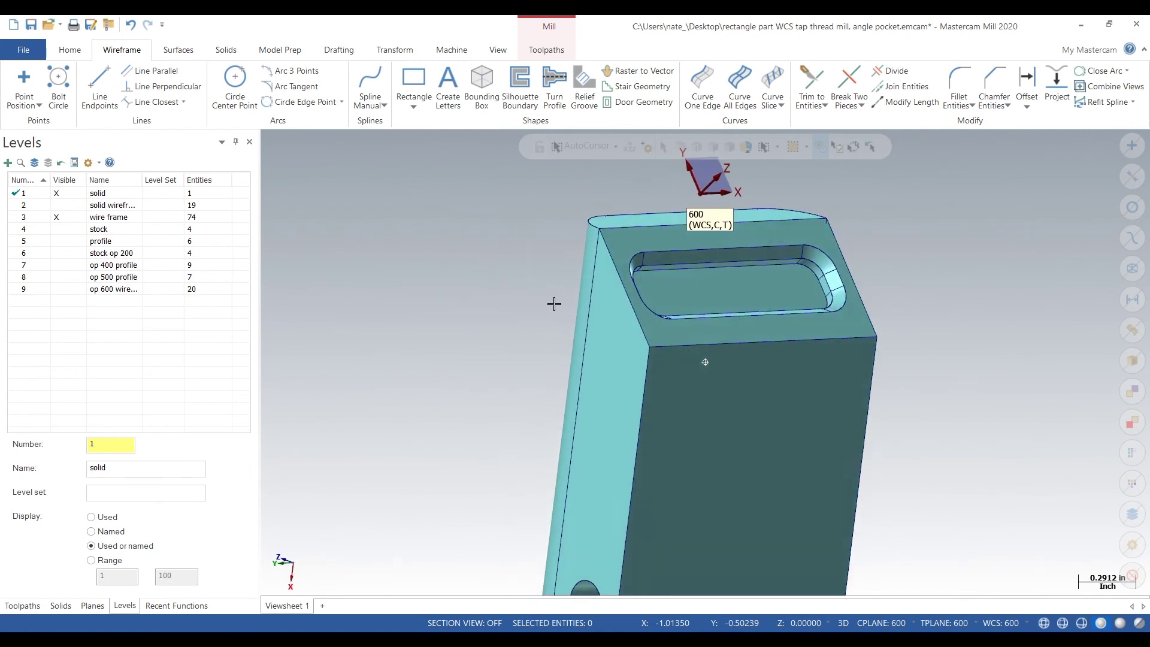
pyautogui.rightClick(424, 316)
pyautogui.click(423, 332)
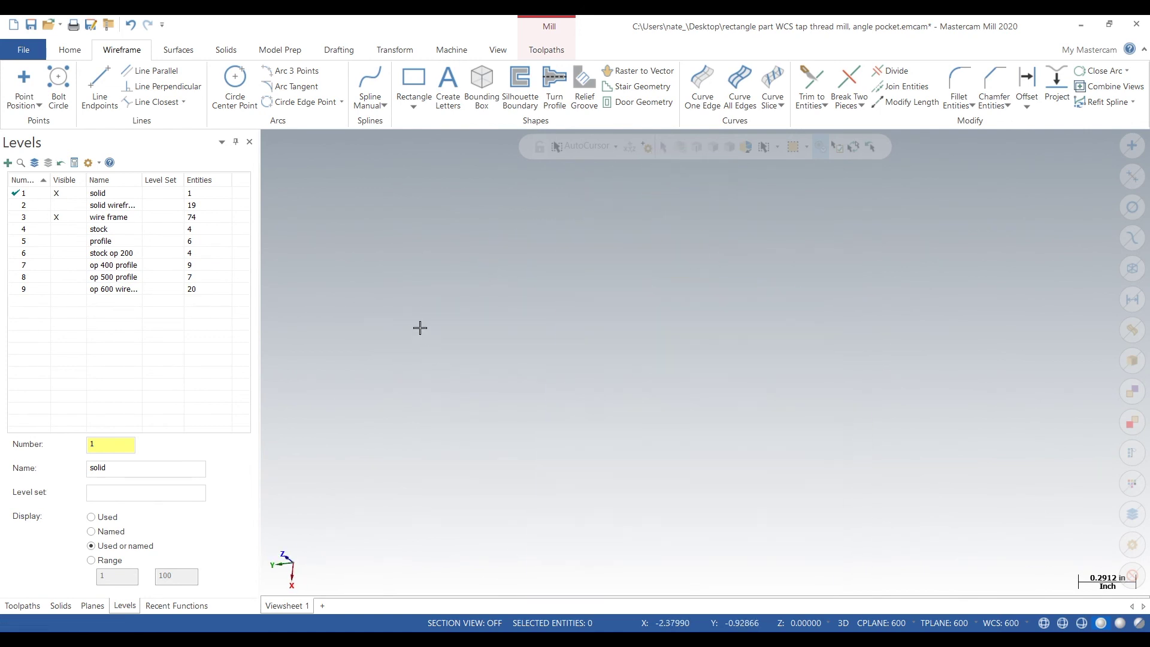
pyautogui.scroll(-4, 411, 314)
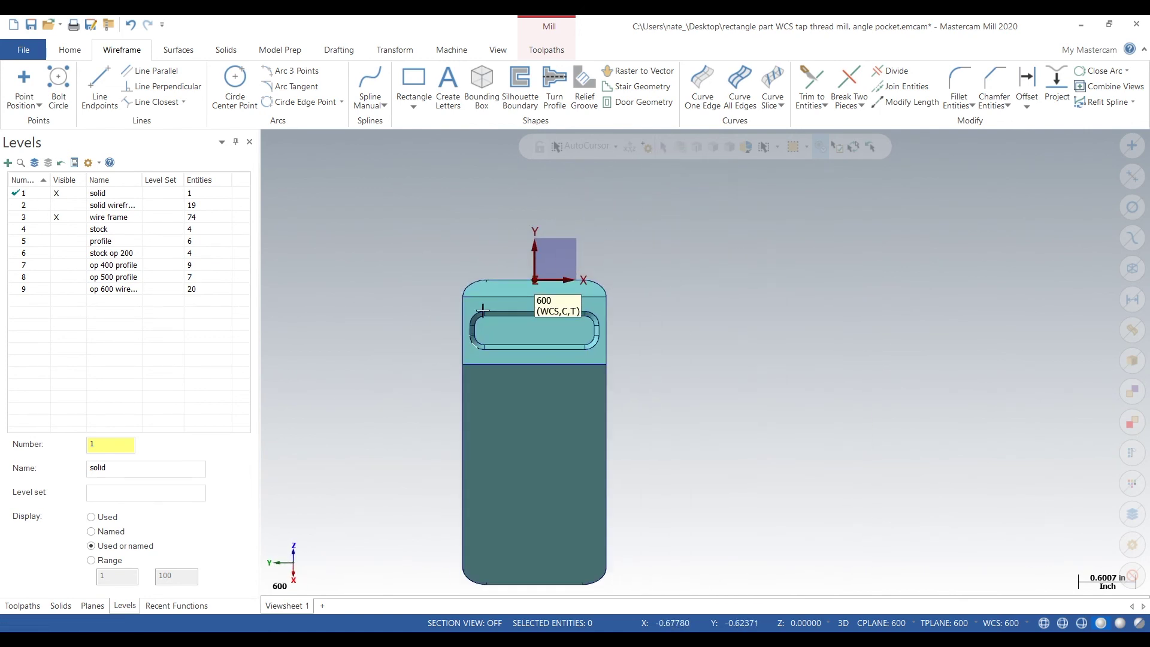
pyautogui.scroll(-3, 483, 310)
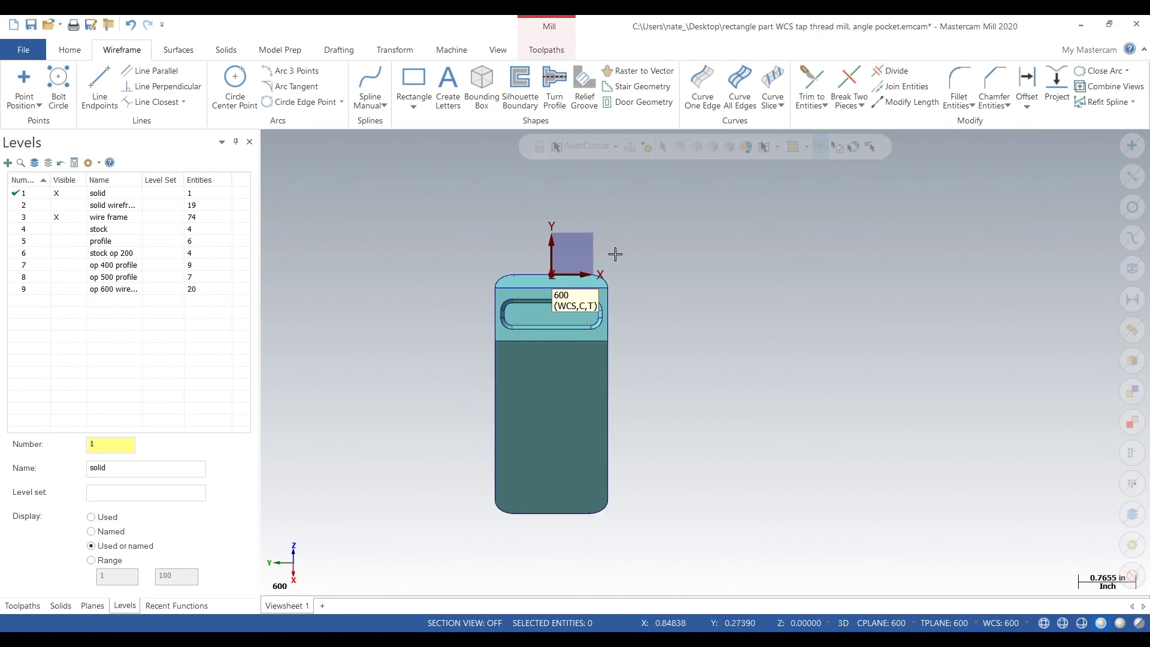
# Add a new mill toolpath group under Machine Group-1 and name it 600
pyautogui.click(23, 606)
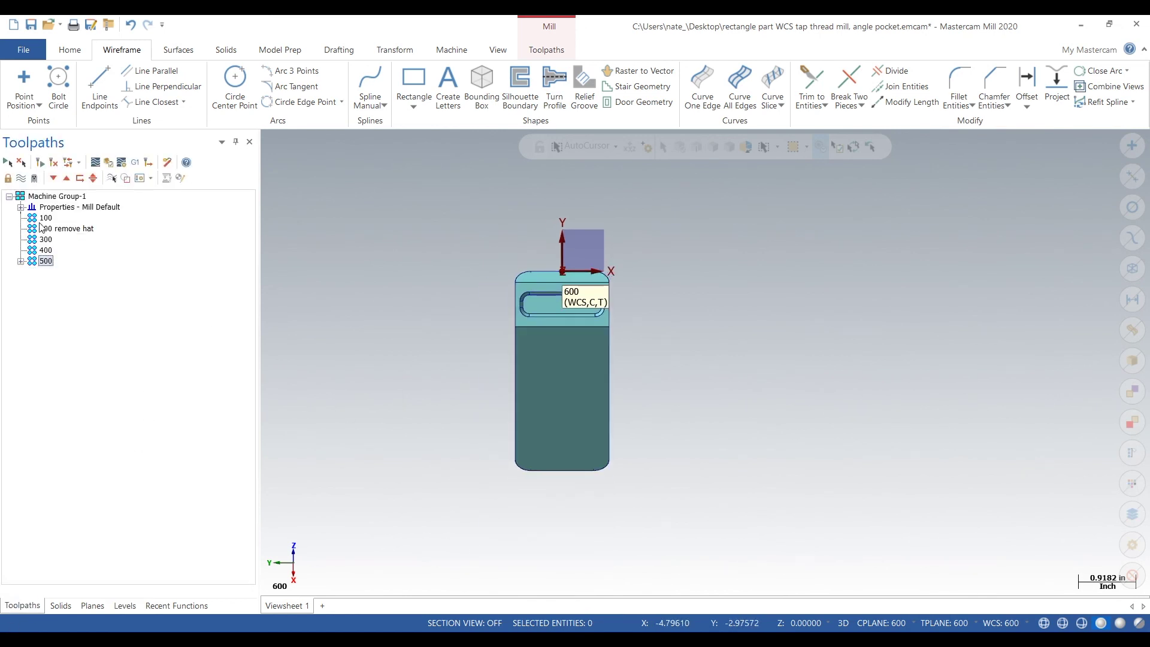
pyautogui.rightClick(58, 196)
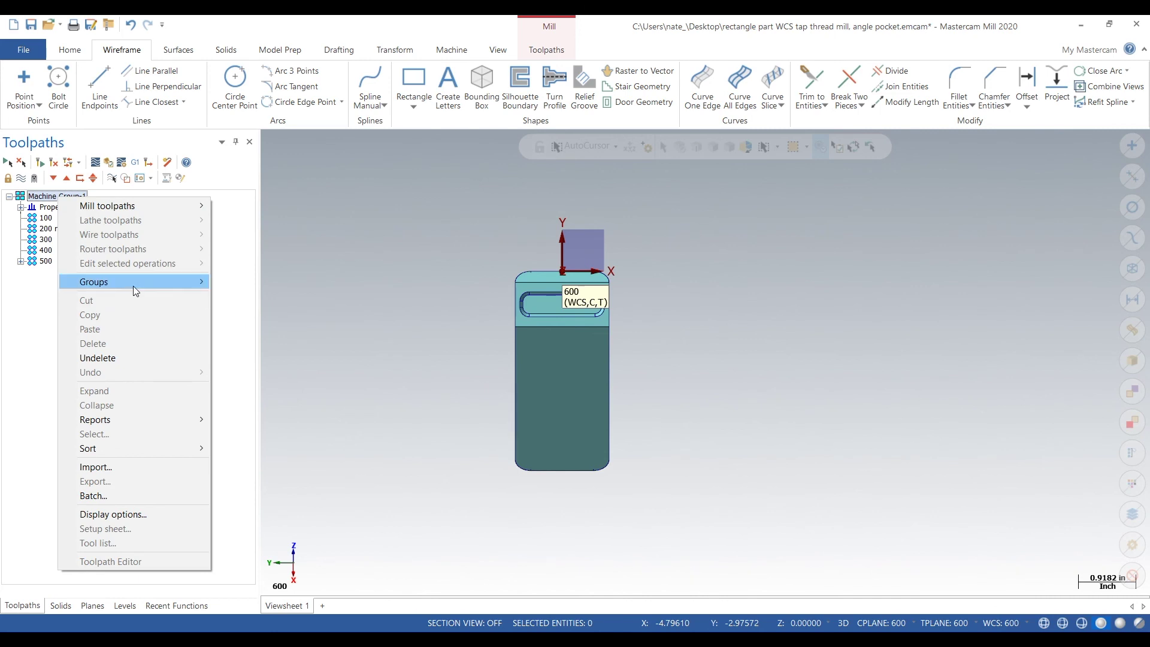
pyautogui.moveTo(133, 286)
pyautogui.click(239, 295)
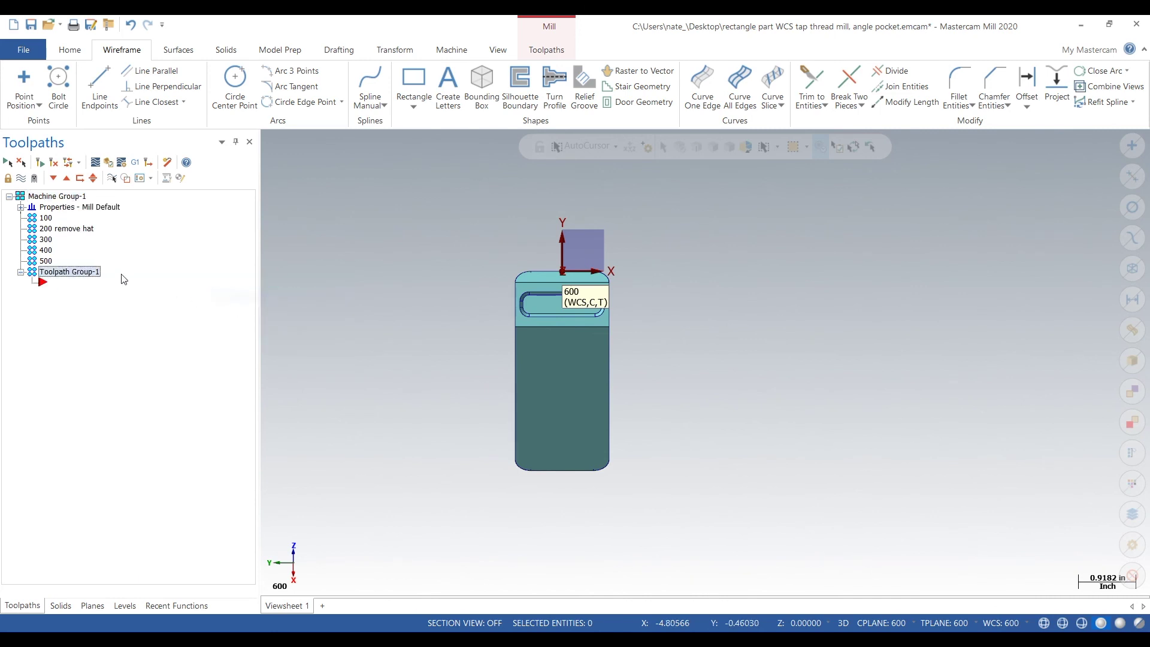
pyautogui.click(87, 273)
pyautogui.write('600')
pyautogui.press('Return')
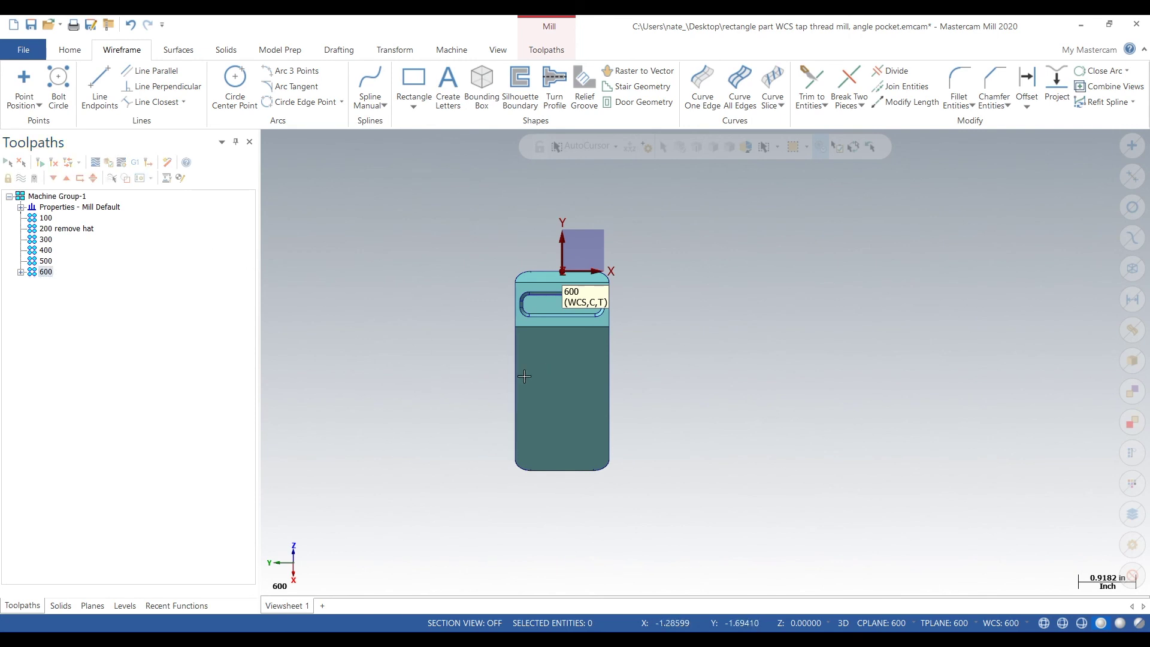
pyautogui.moveTo(687, 403)
pyautogui.mouseDown(button='middle')
pyautogui.moveTo(788, 400)
pyautogui.moveTo(875, 426)
pyautogui.moveTo(611, 385)
pyautogui.moveTo(480, 378)
pyautogui.moveTo(450, 393)
pyautogui.moveTo(695, 386)
pyautogui.mouseUp(button='middle')
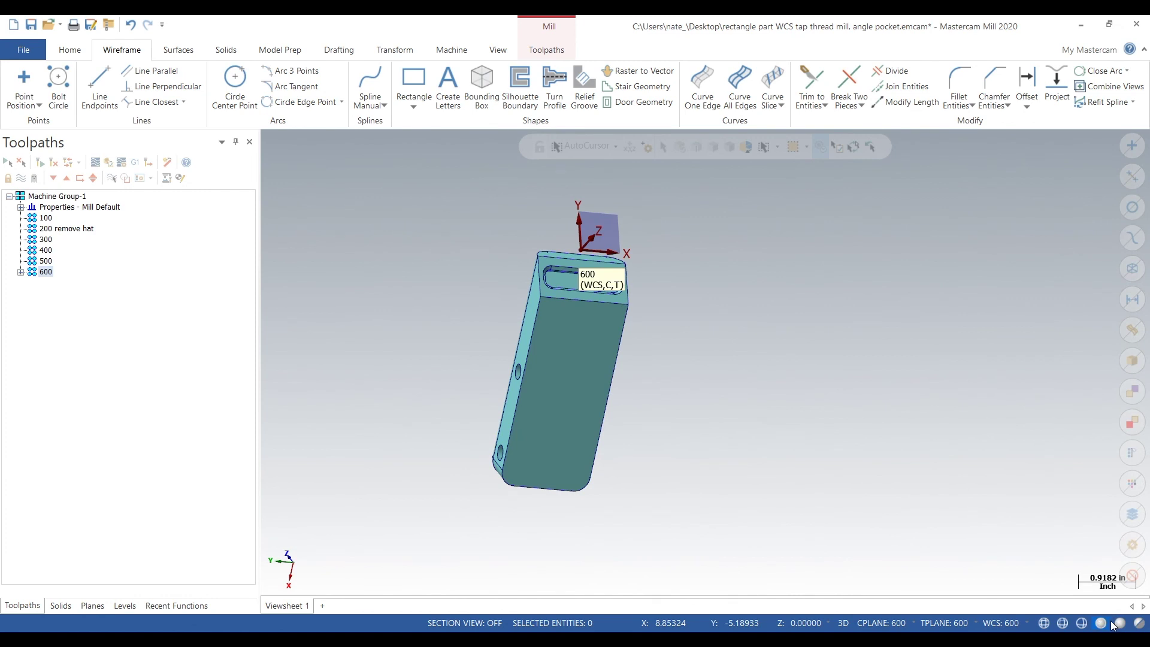